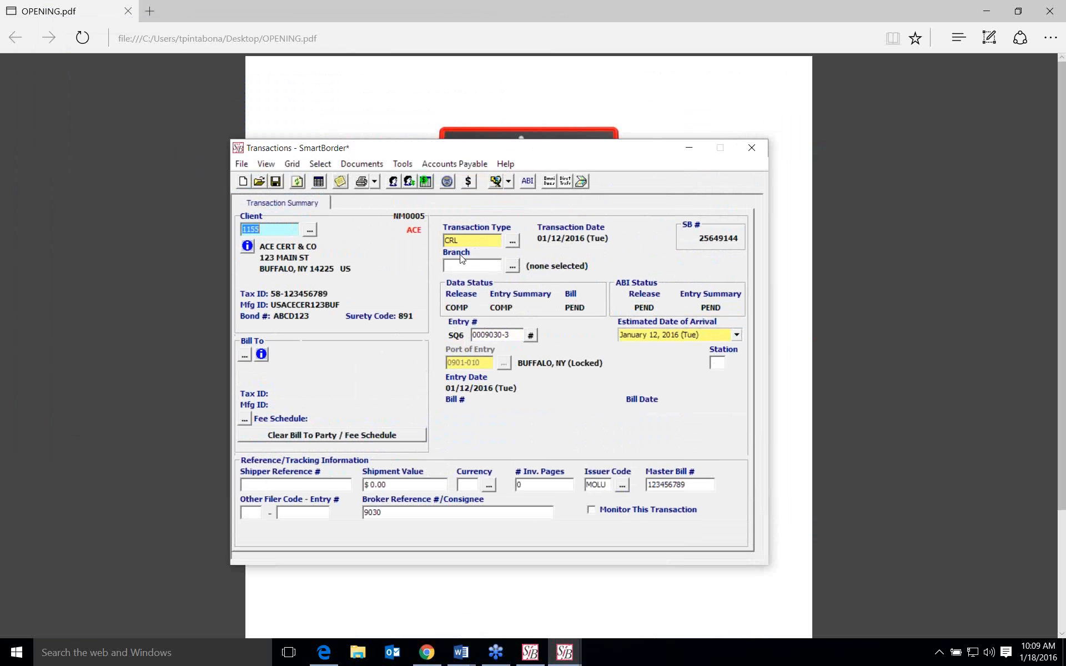
# - Open the CRL transaction in the Release/Entry Editor and switch its ACE option off and back on
pyautogui.click(448, 182)
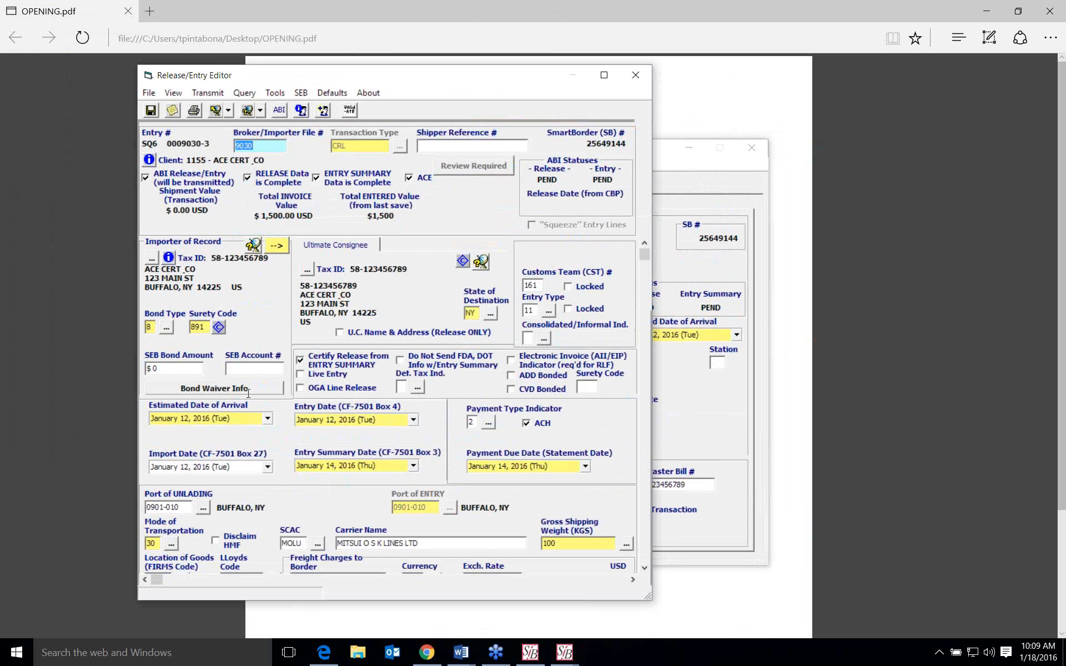
pyautogui.click(248, 367)
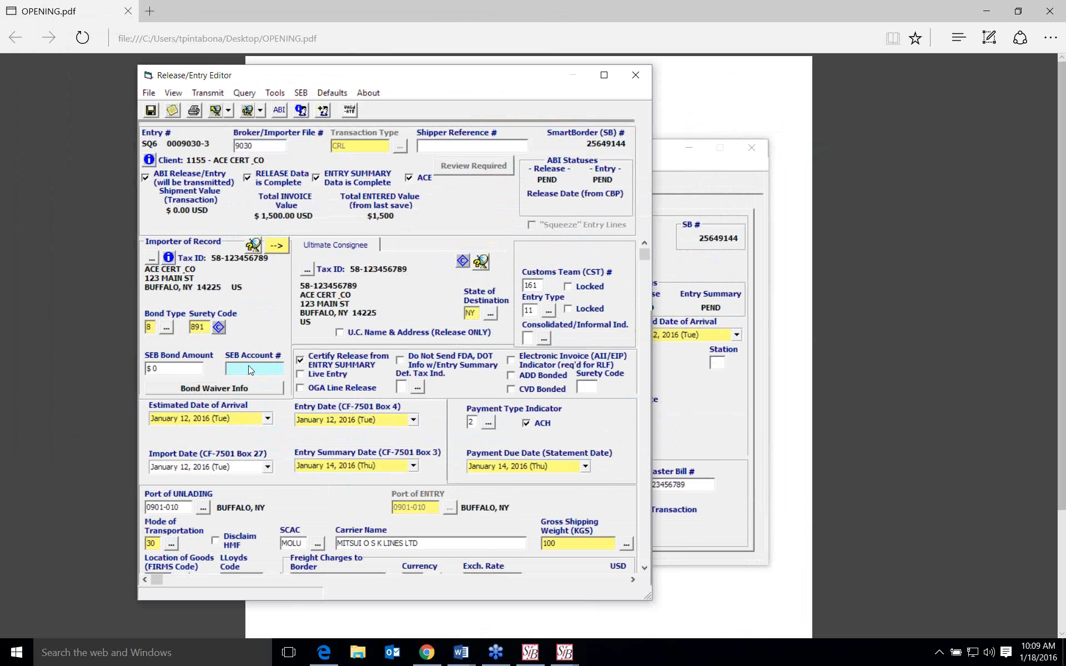
pyautogui.click(410, 179)
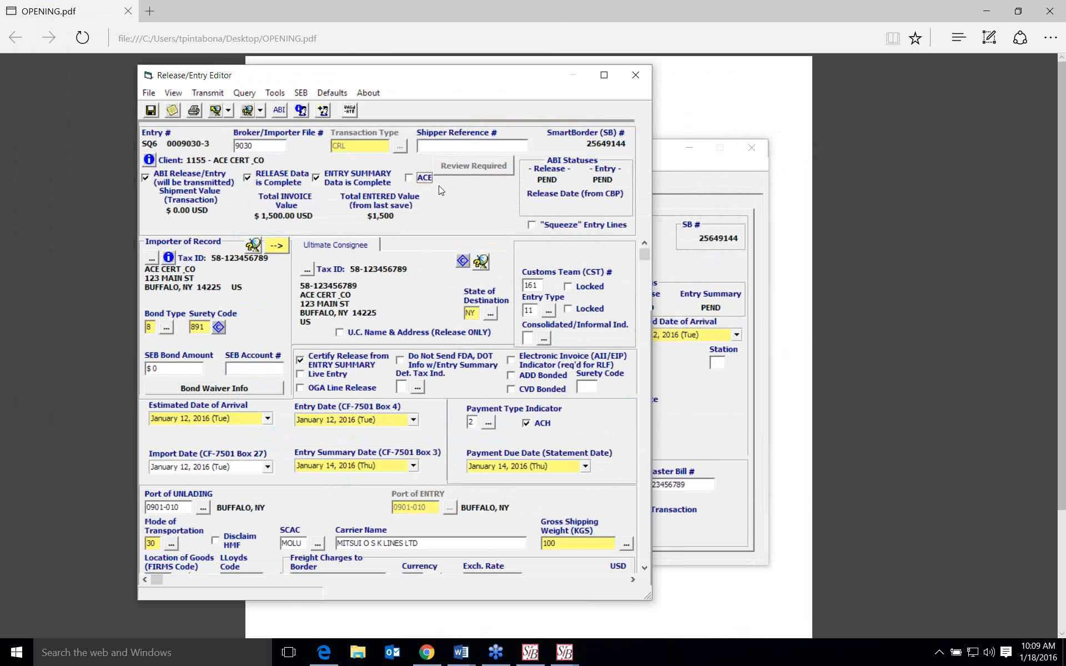
pyautogui.click(410, 180)
pyautogui.click(257, 369)
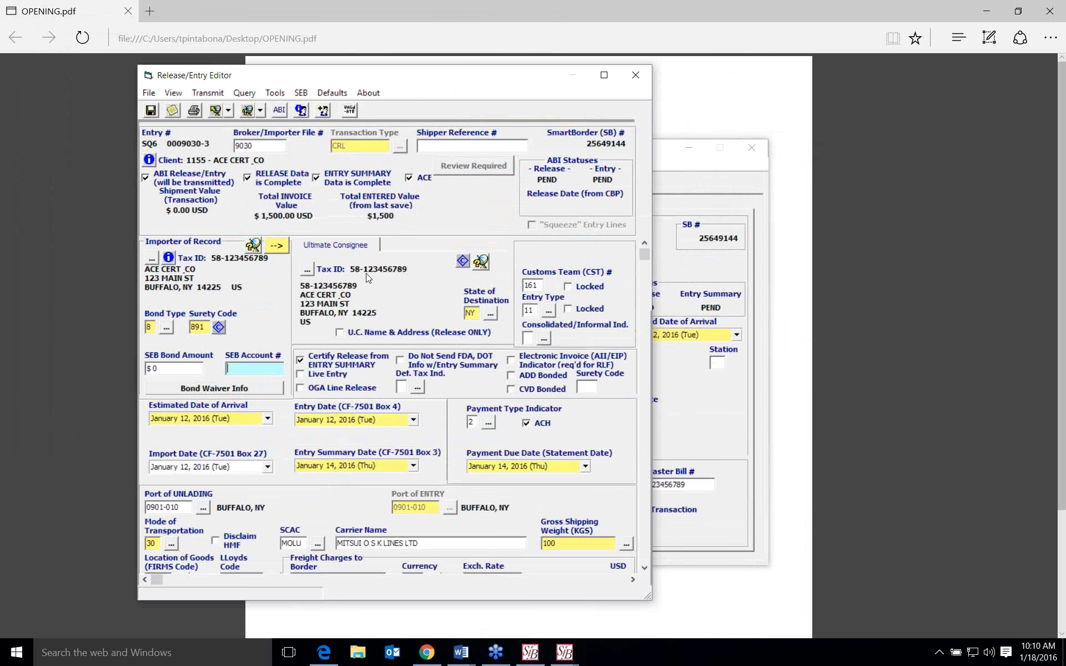
# - Open CBP line 001 of the entry to view its details, and close it without changes
pyautogui.scroll(-3, 366, 273)
pyautogui.scroll(-3, 367, 274)
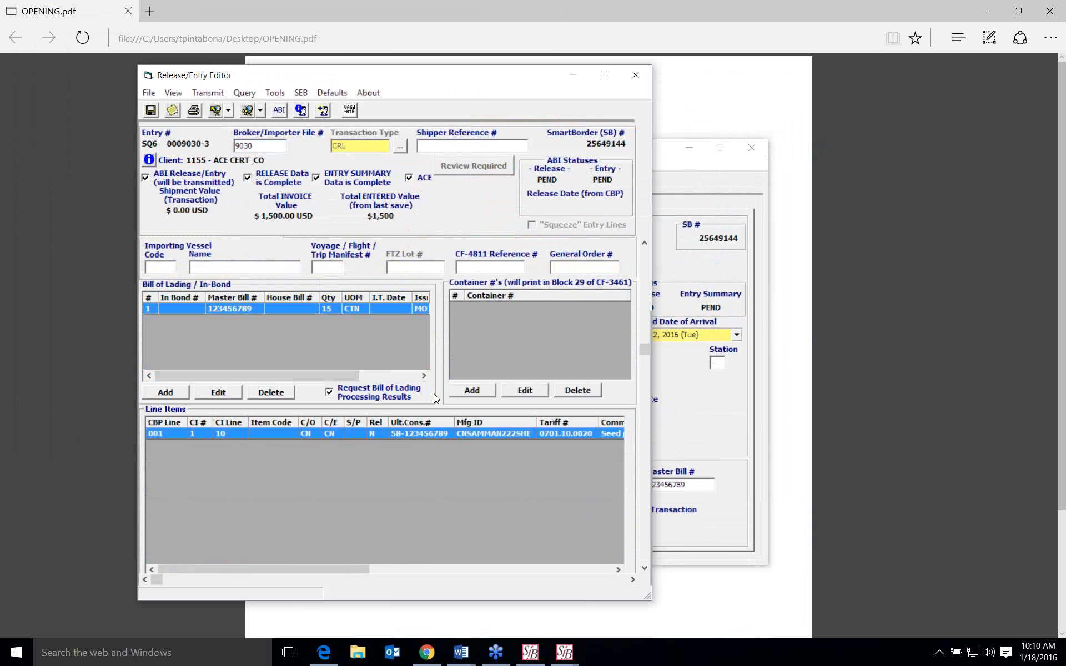
pyautogui.scroll(-1, 381, 436)
pyautogui.doubleClick(383, 428)
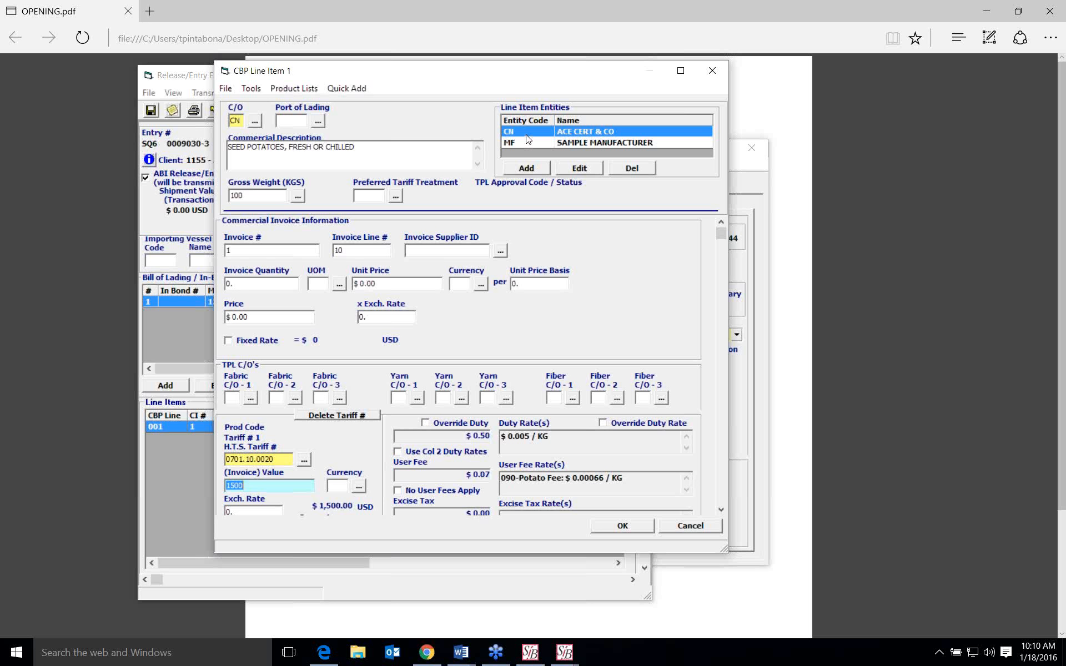
pyautogui.click(690, 527)
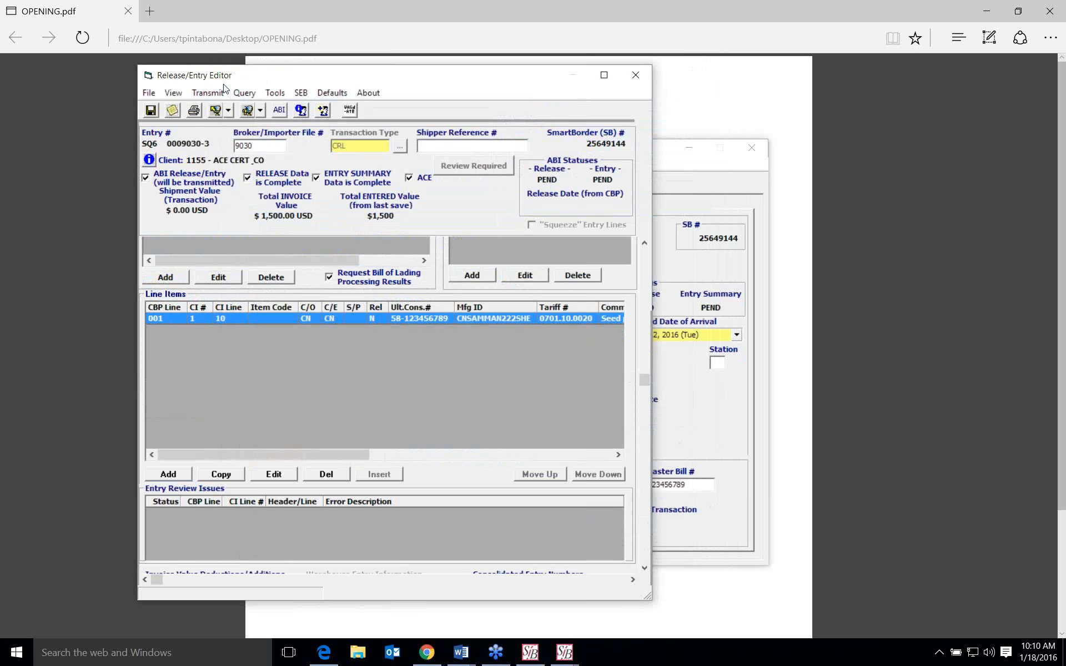
# - View the entry defaults for line items, including Manufacturer ID and Ultimate Consignee, and close them unchanged
pyautogui.click(332, 93)
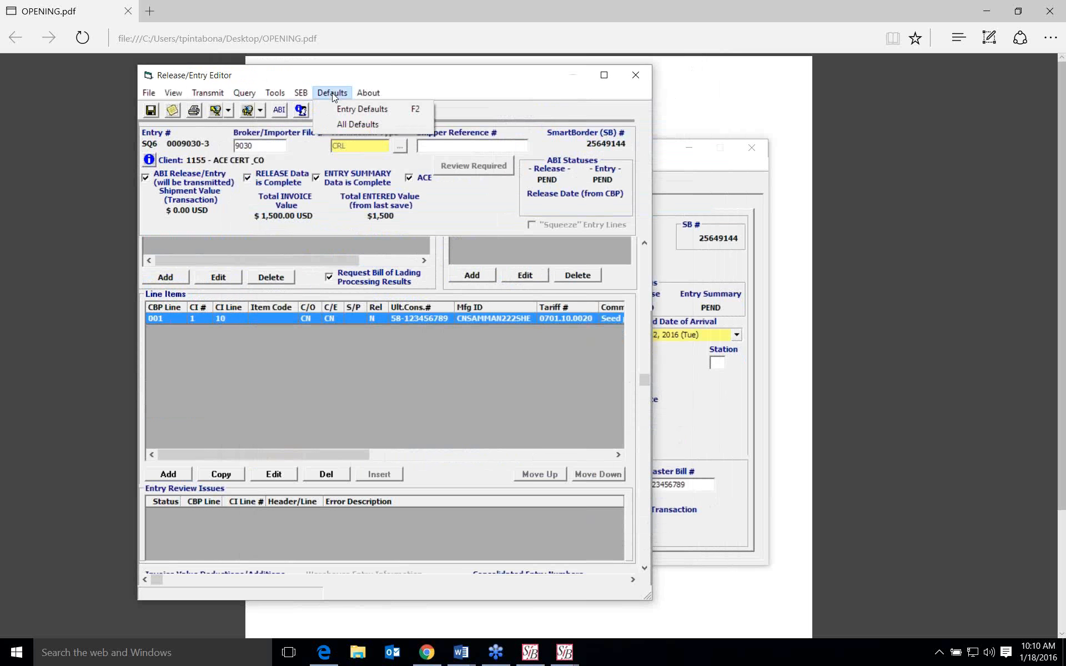
pyautogui.click(351, 114)
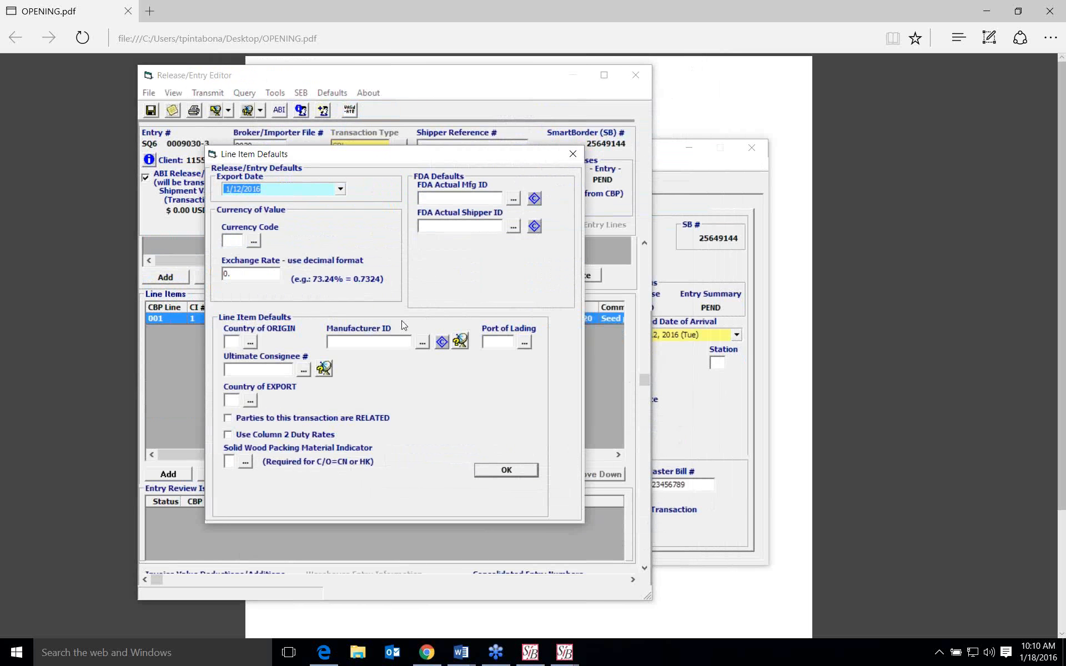
pyautogui.click(393, 343)
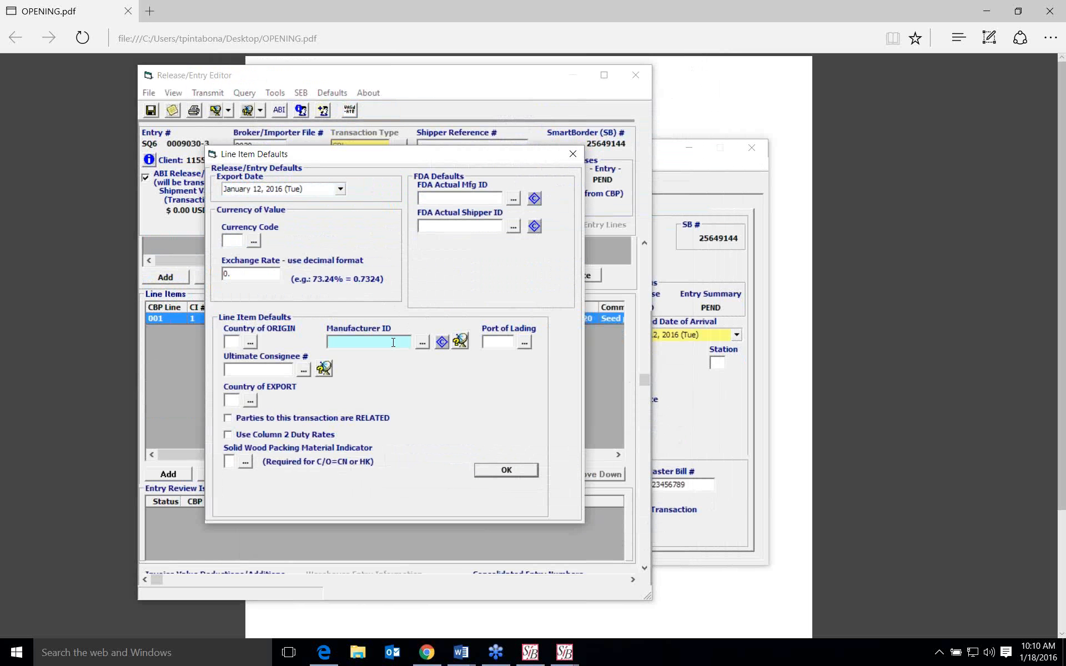
pyautogui.press('Tab')
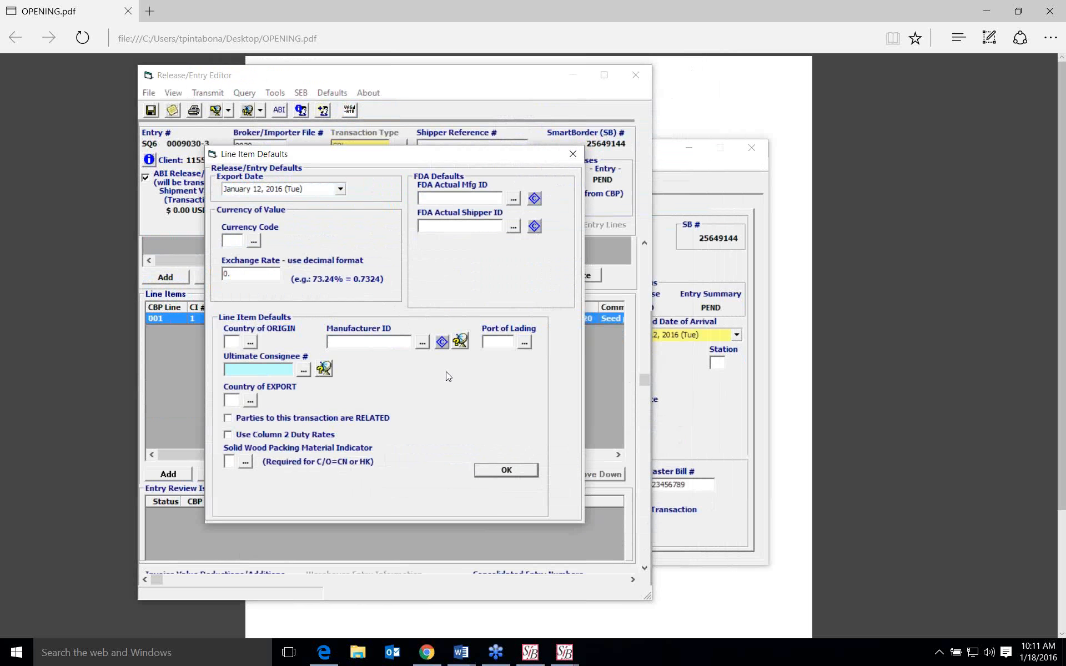
pyautogui.click(506, 470)
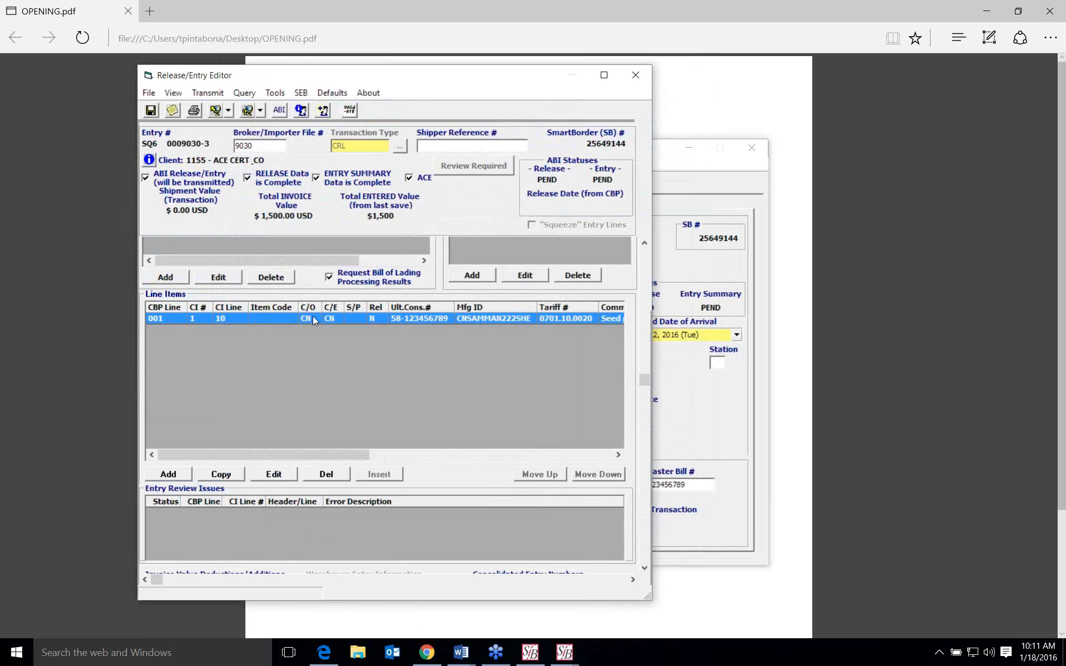
# - Open CBP line 001 and read through all the OGA flag messages for its tariff number
pyautogui.doubleClick(312, 316)
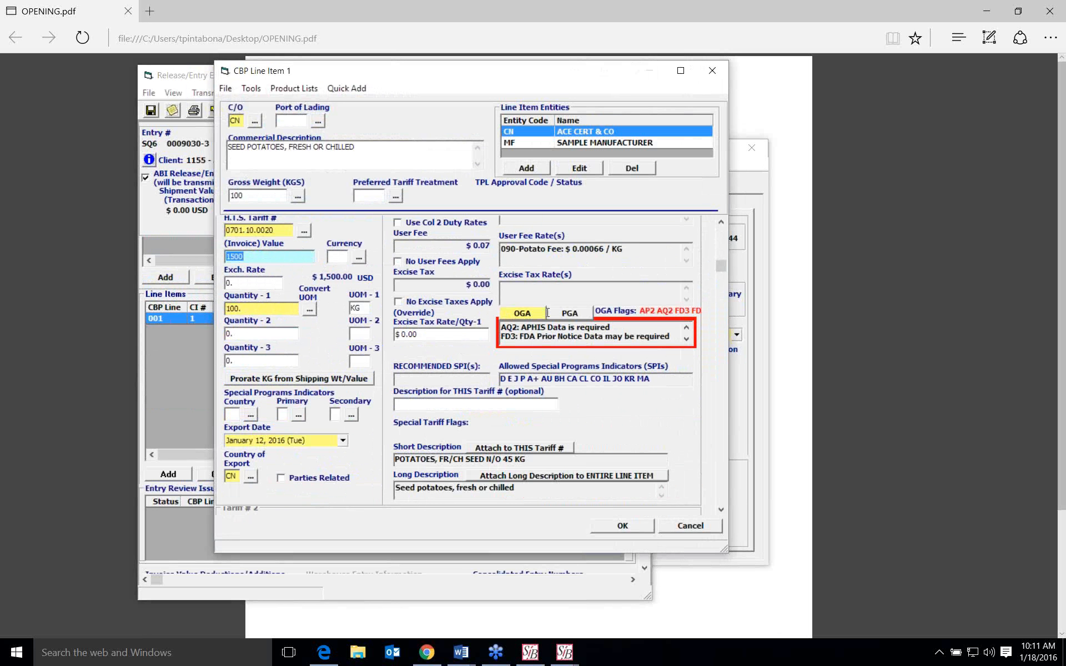
pyautogui.click(687, 339)
pyautogui.click(687, 339)
pyautogui.click(687, 339)
pyautogui.click(687, 340)
pyautogui.click(687, 339)
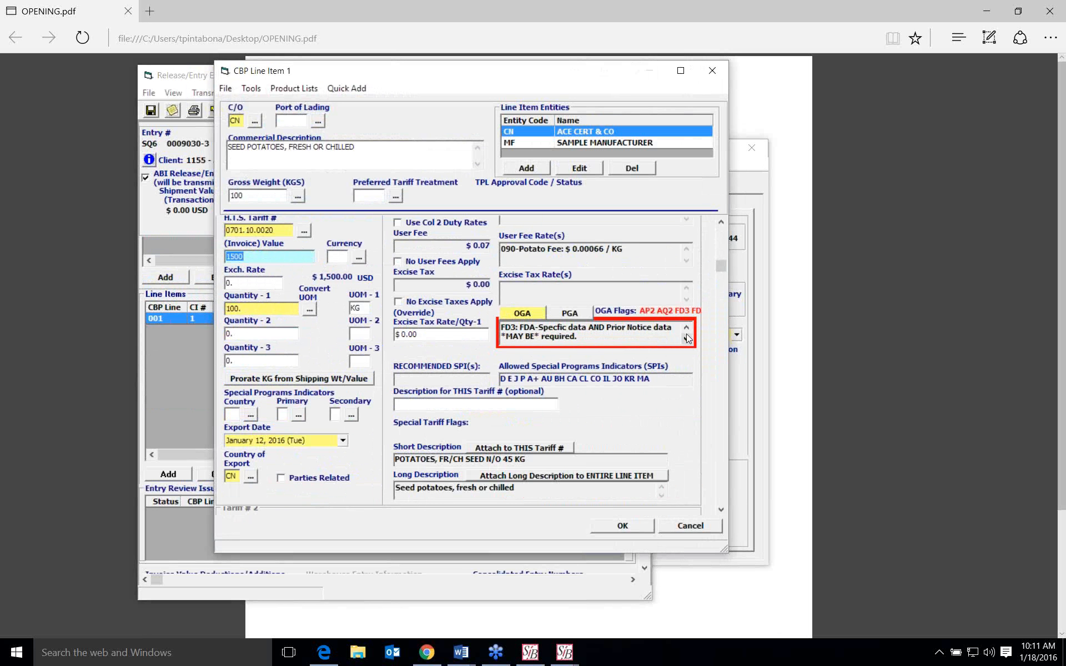
pyautogui.click(687, 328)
pyautogui.click(687, 327)
pyautogui.click(687, 327)
pyautogui.click(687, 327)
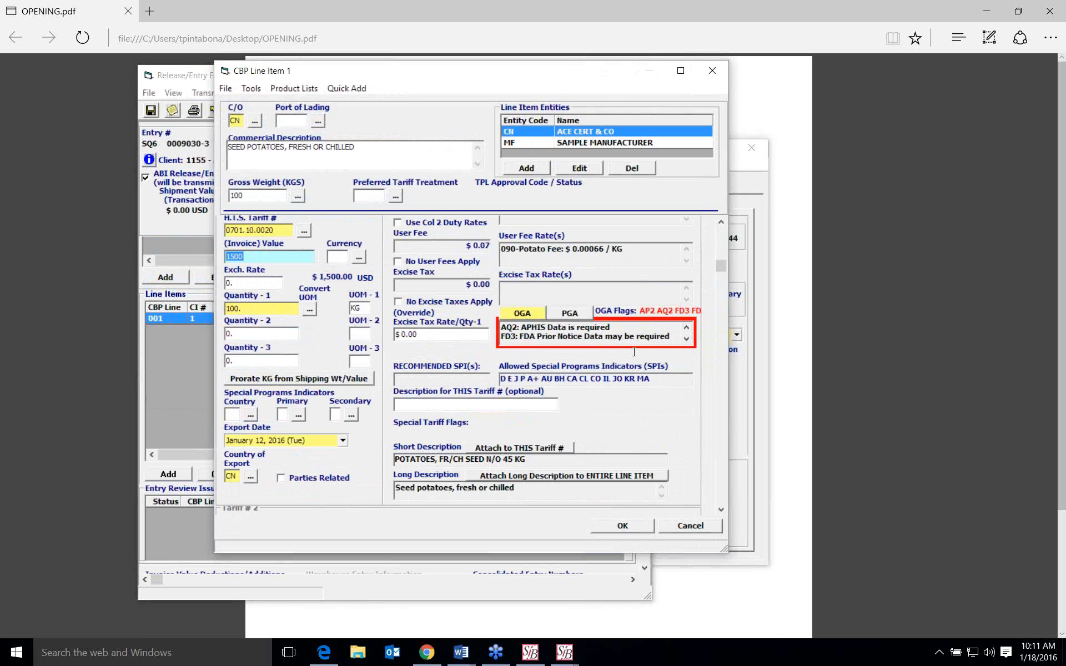
# - Inspect the OGA agency records for line 001's tariff, and close the line item without saving
pyautogui.click(521, 313)
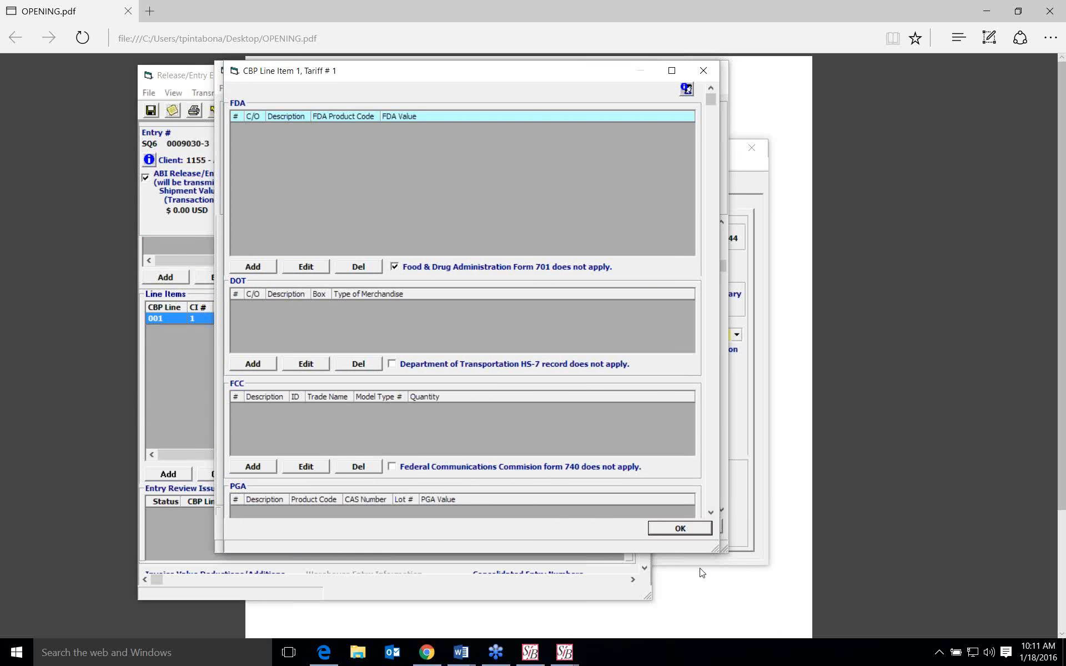
pyautogui.click(688, 530)
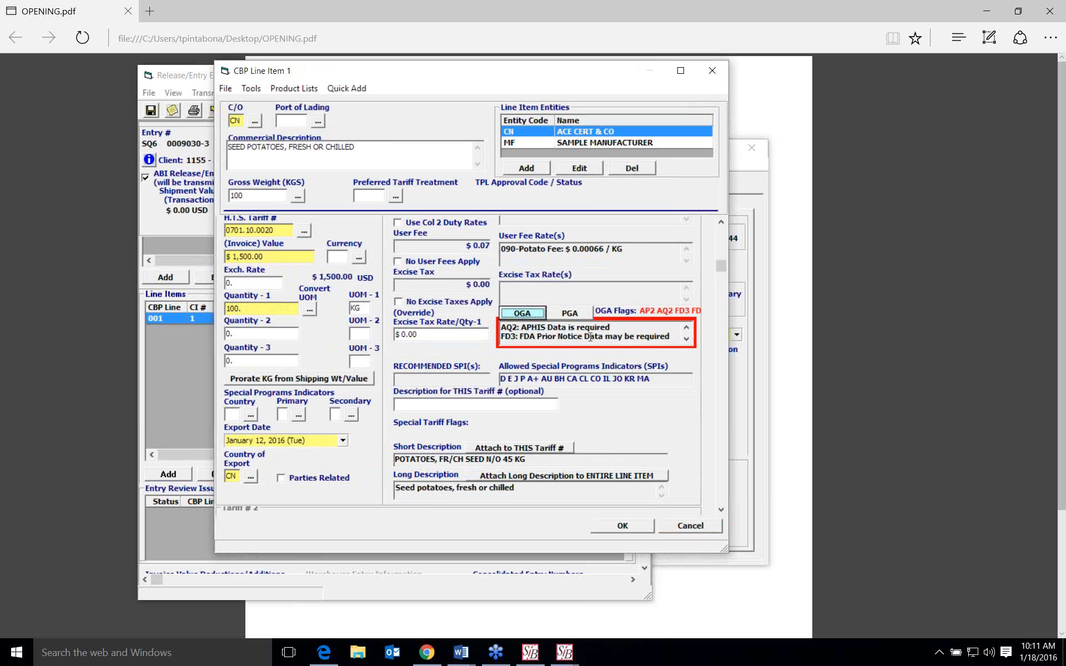
pyautogui.click(360, 364)
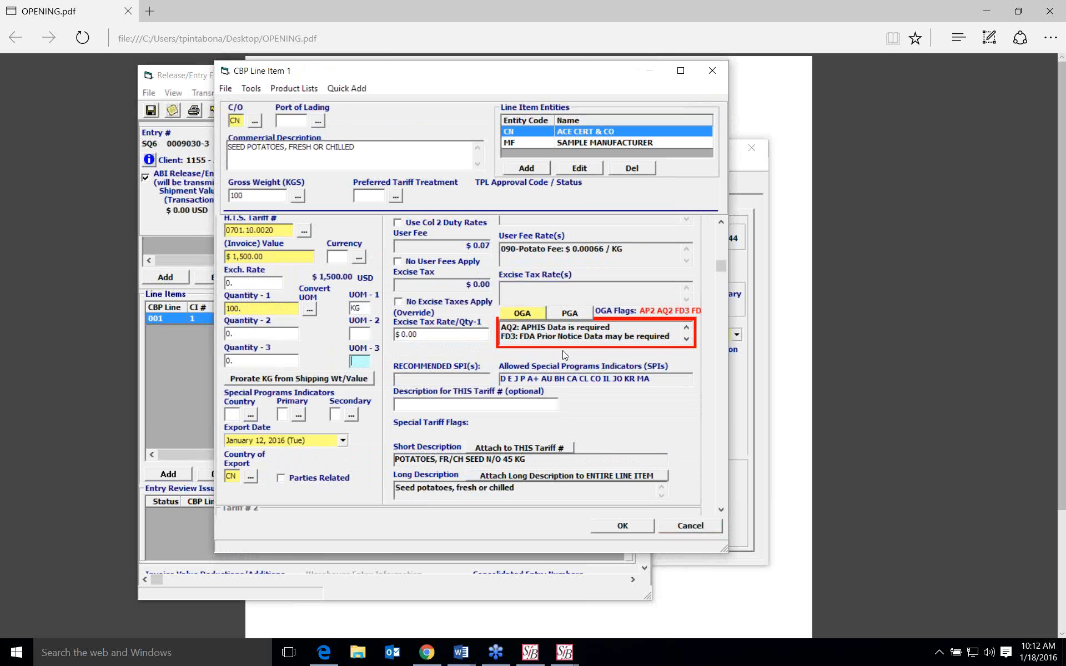
pyautogui.doubleClick(600, 328)
pyautogui.click(691, 527)
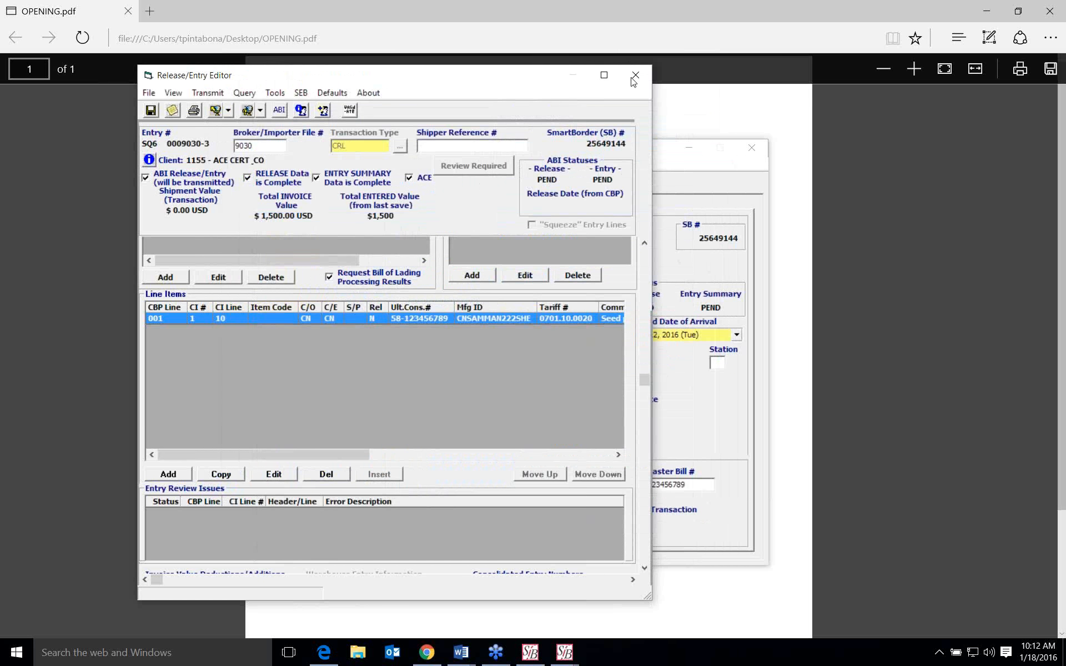
# - Close the entry editor and the CRL transaction, and switch to the other open SmartBorder window
pyautogui.click(635, 75)
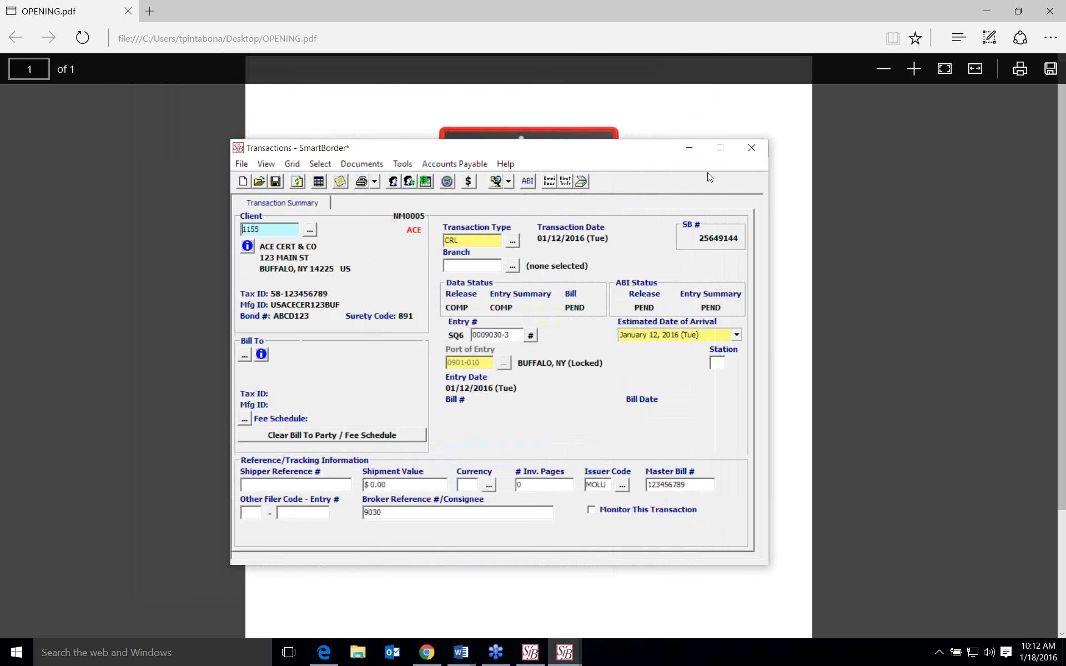
pyautogui.click(753, 149)
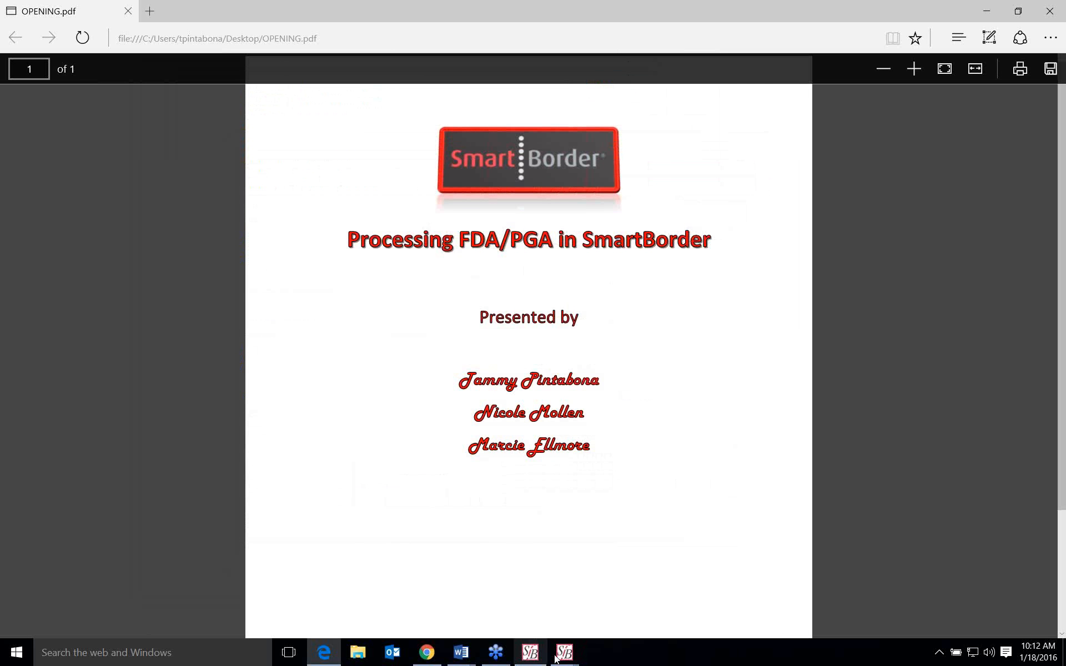
pyautogui.click(538, 581)
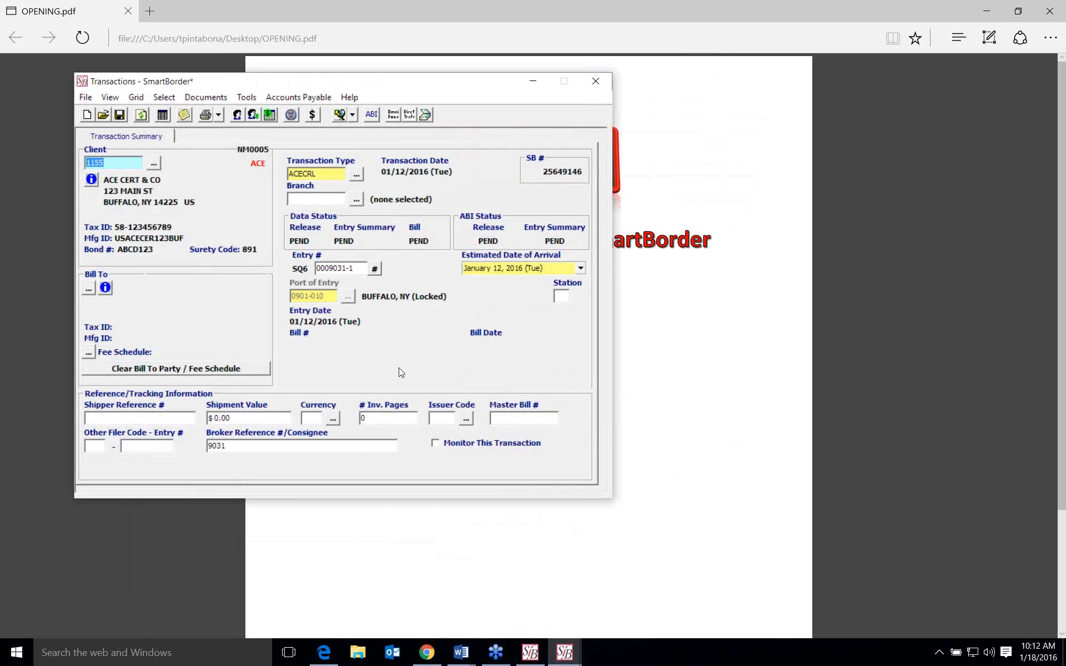
# - Set the transaction type to ACECRL (ACE Cargo Release)
pyautogui.click(357, 176)
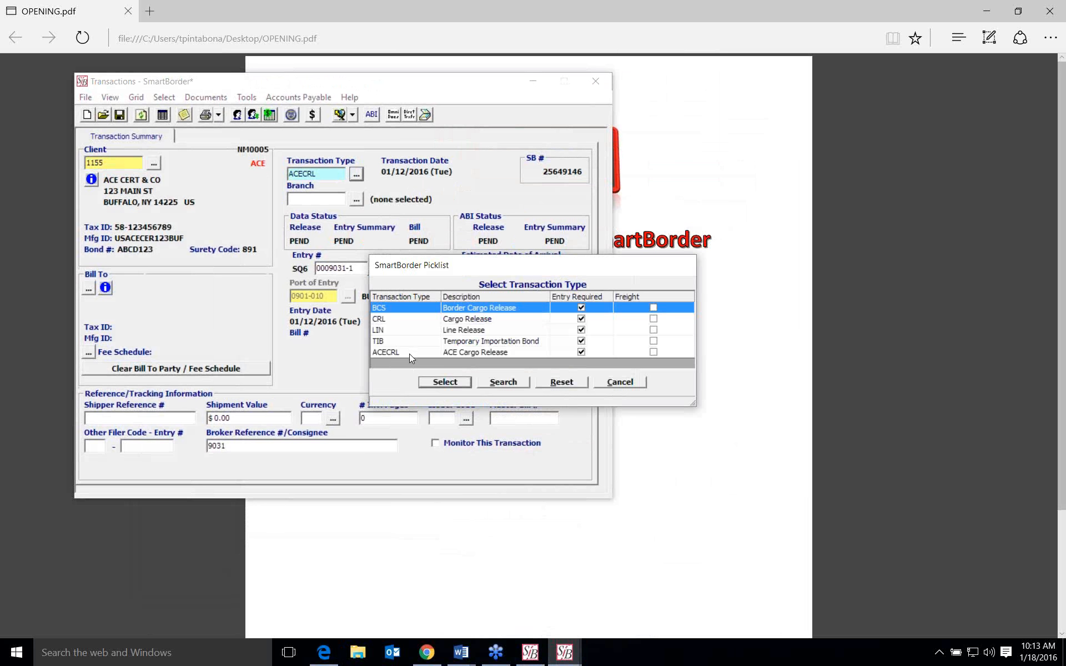
pyautogui.click(409, 355)
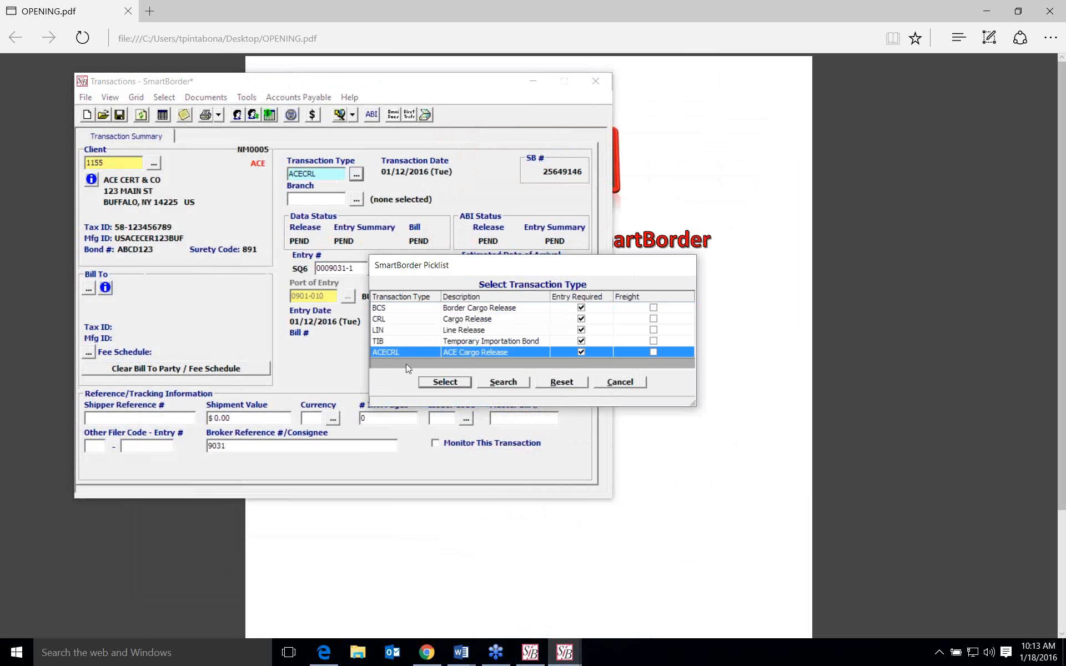
pyautogui.click(445, 382)
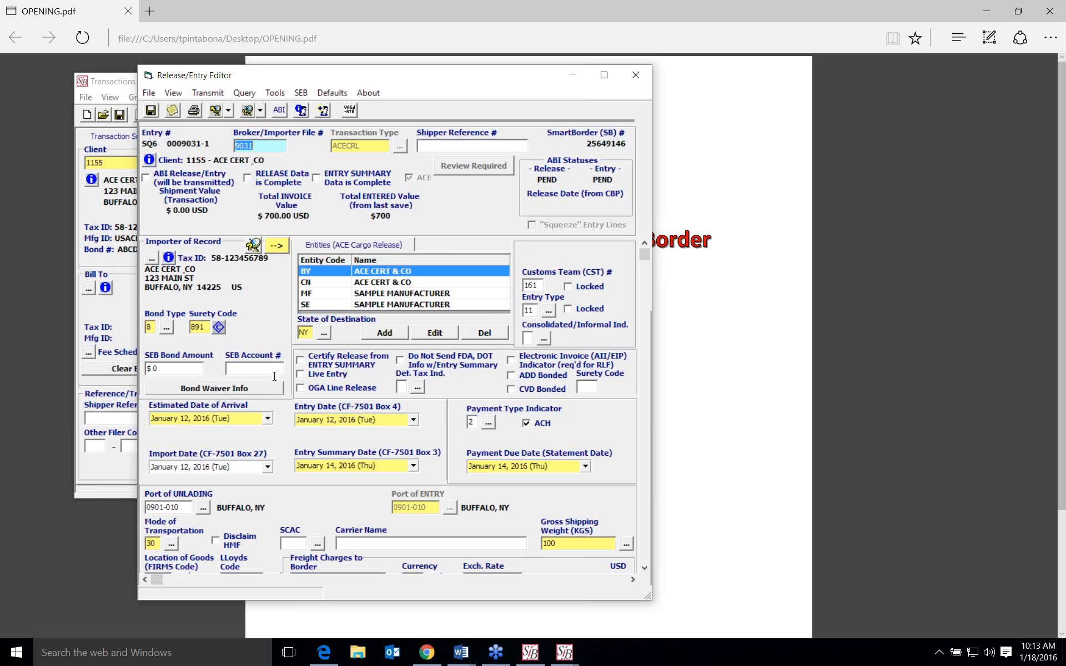
# - Open the ACECRL transaction in the Release/Entry Editor and select the MF entity in its entities list
pyautogui.click(314, 293)
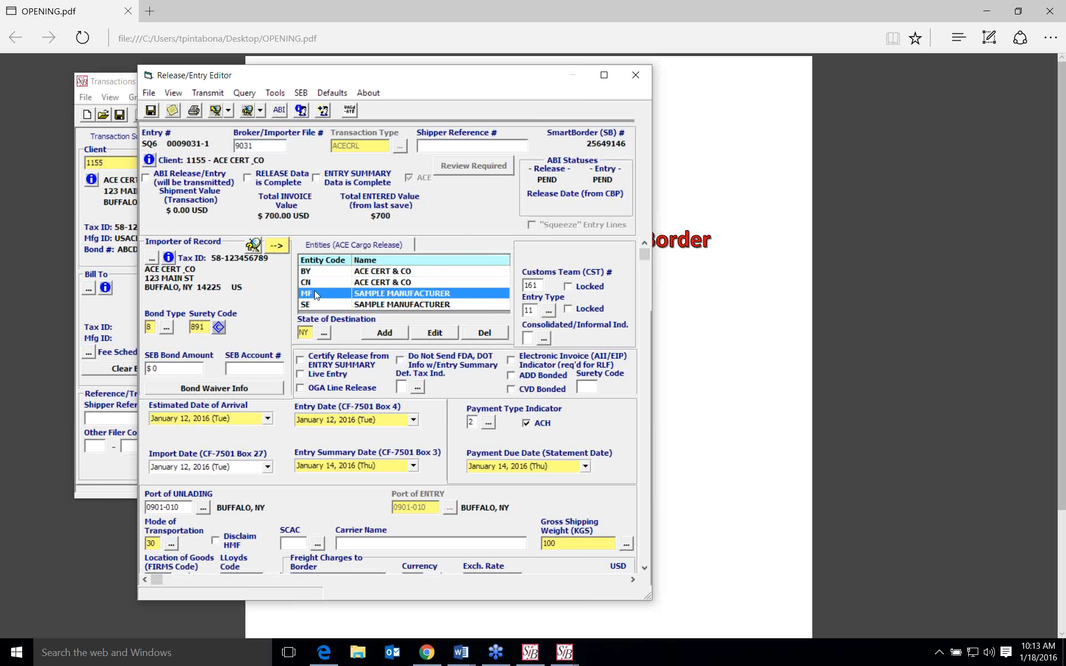
pyautogui.click(266, 370)
# - Open a new blank line item to view its line item entities, and cancel it
pyautogui.scroll(-10, 267, 370)
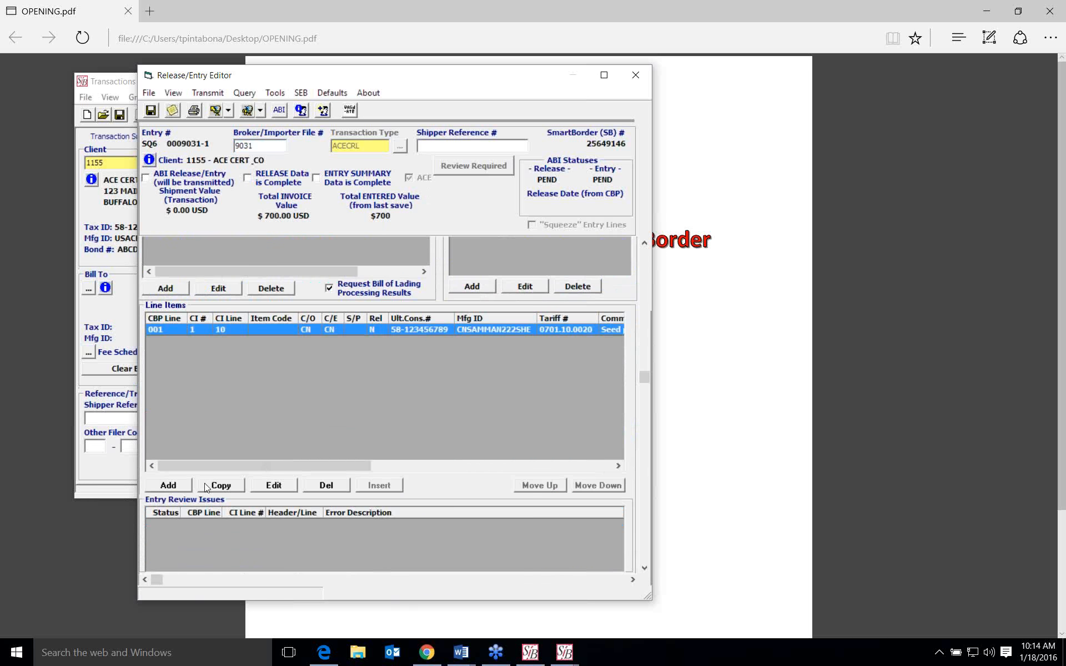
pyautogui.click(170, 485)
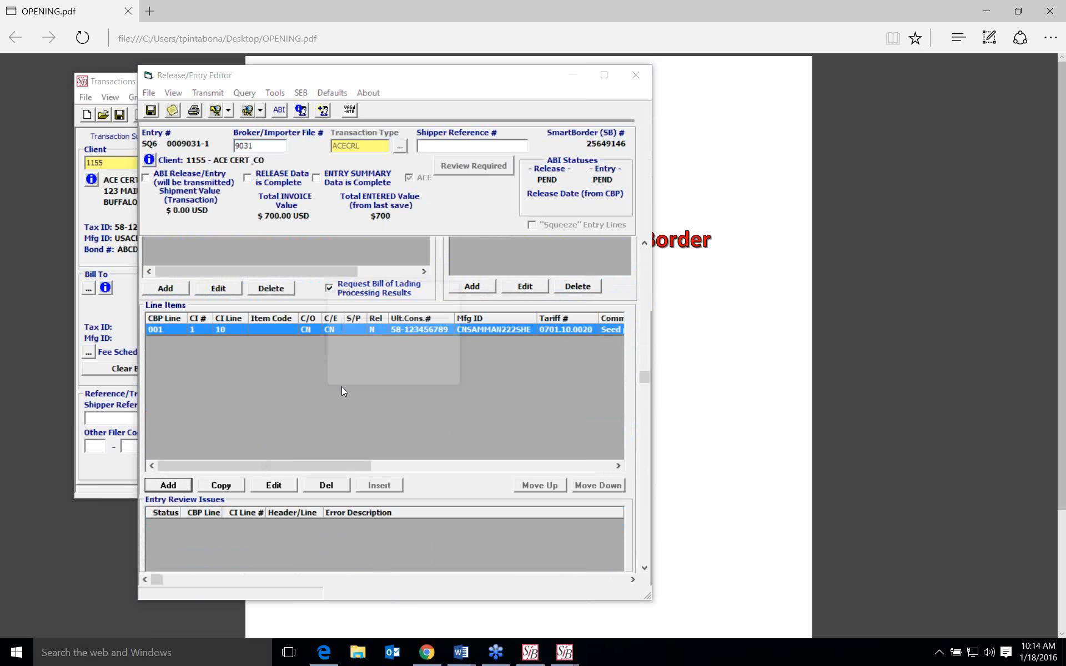
pyautogui.click(382, 345)
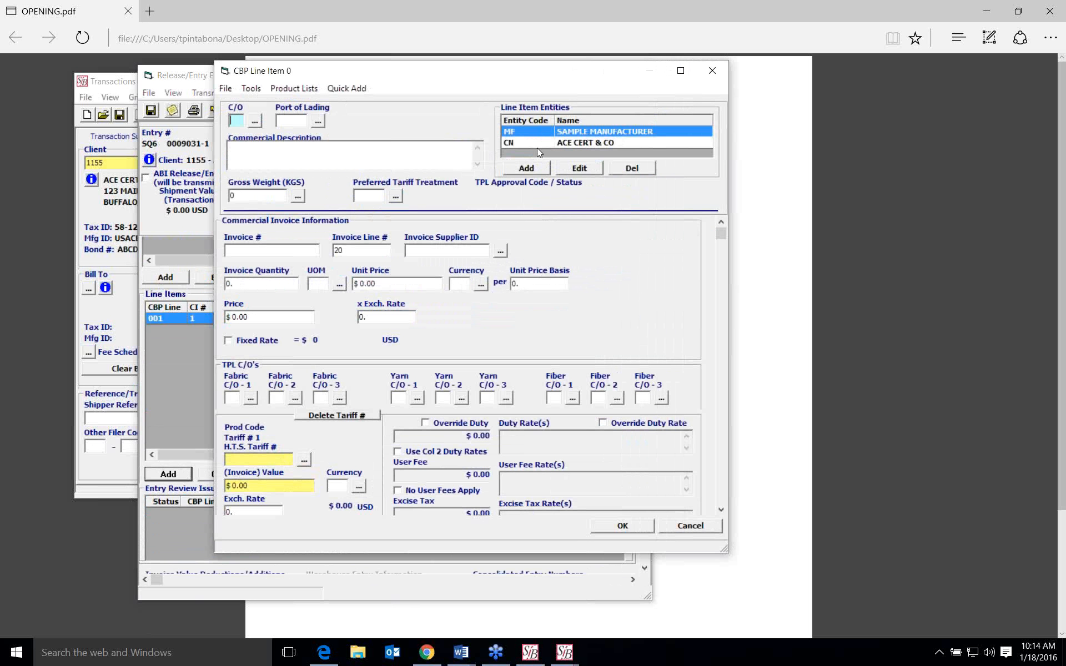
pyautogui.click(695, 529)
pyautogui.click(593, 365)
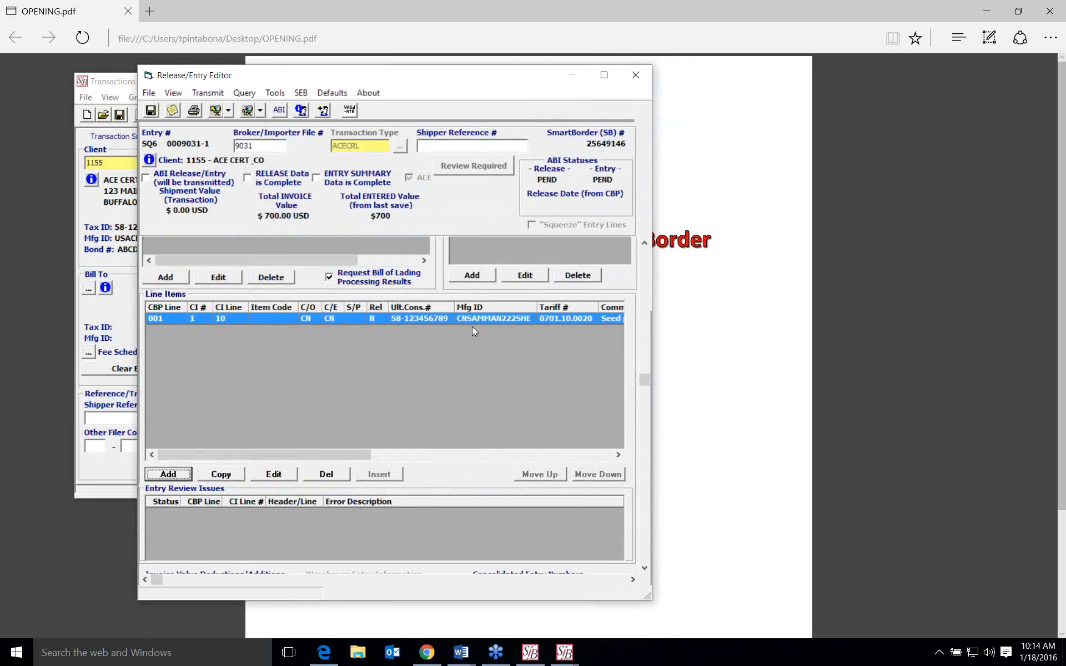
# - Open CBP line 001, check its PGA flag messages, and open the ACE PGA data for its tariff
pyautogui.doubleClick(449, 319)
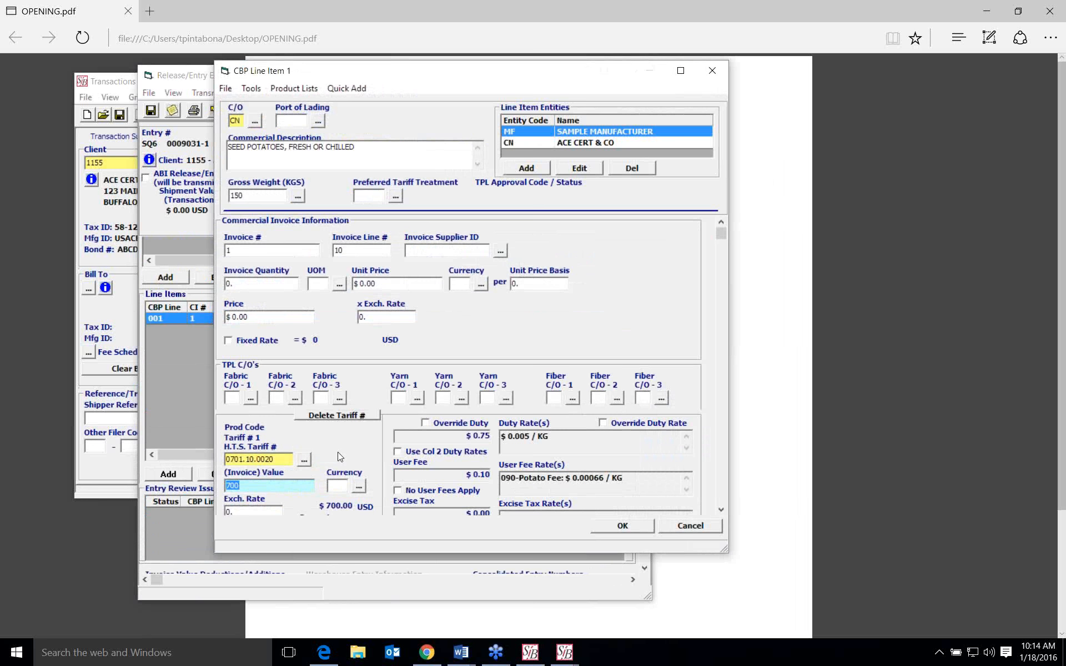
pyautogui.press('Tab')
pyautogui.scroll(-5, 340, 466)
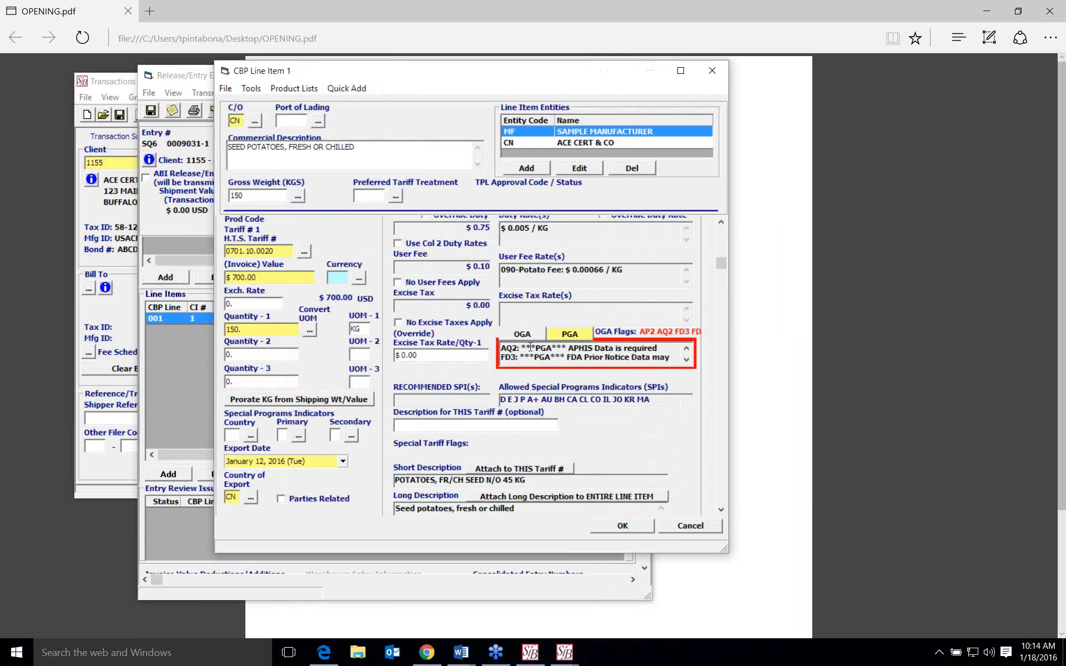
pyautogui.moveTo(521, 348); pyautogui.dragTo(567, 348)
pyautogui.click(575, 333)
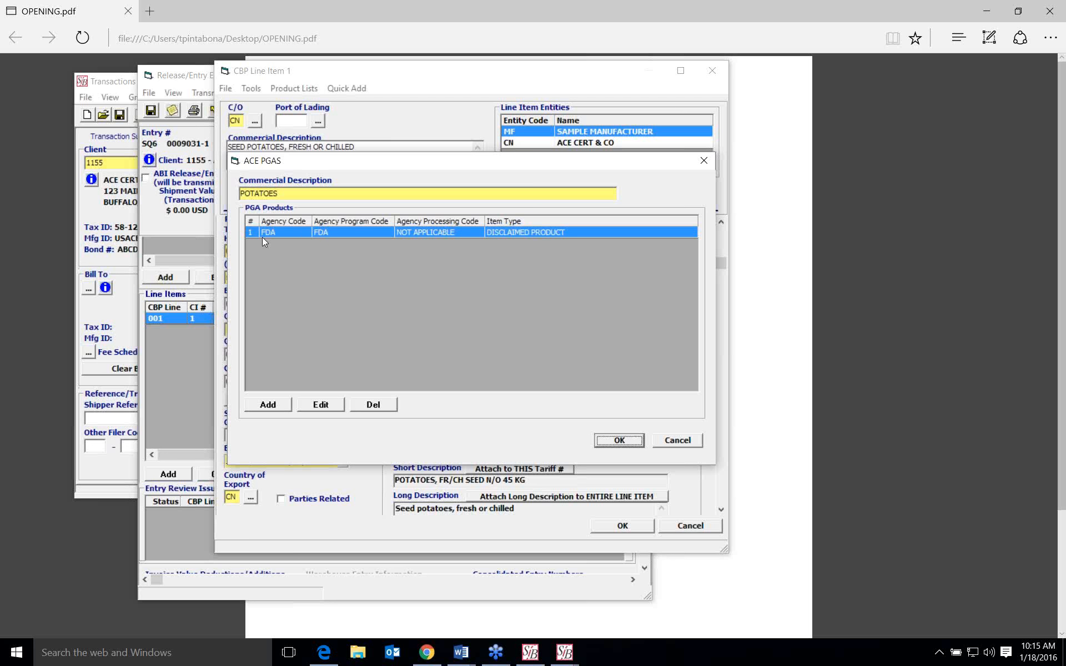
# - View the agency, program and disclaimer codes of the disclaimed FDA product, and close its details
pyautogui.doubleClick(375, 235)
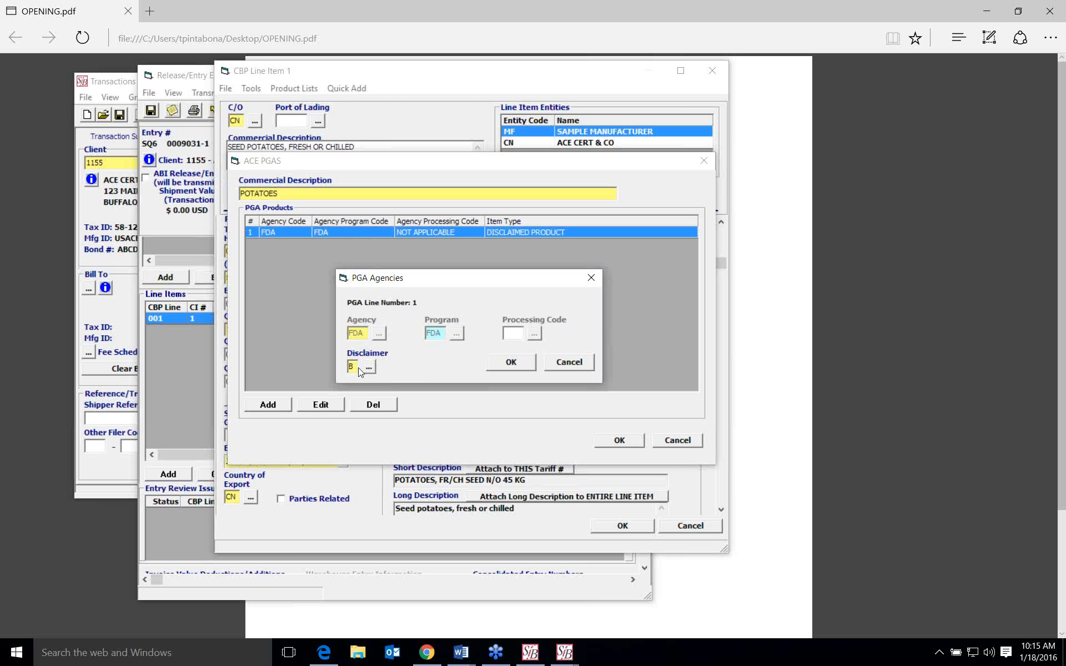
pyautogui.click(552, 366)
# - Start a second PGA product with agency FDA and program FDA, view its disclaimer codes, and cancel it
pyautogui.click(268, 404)
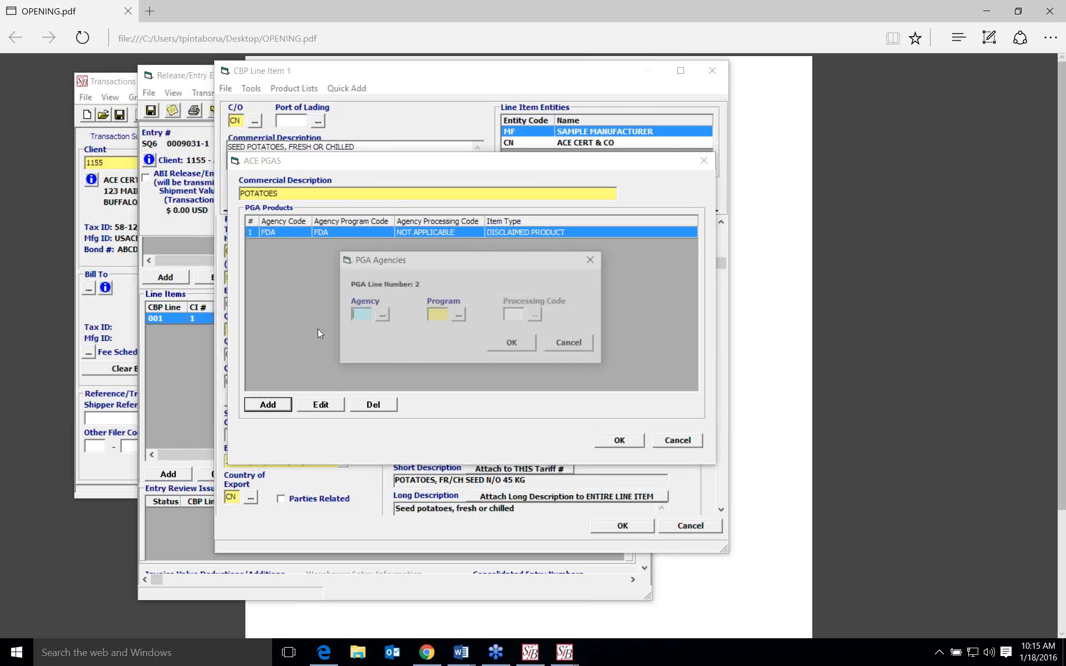
pyautogui.click(383, 316)
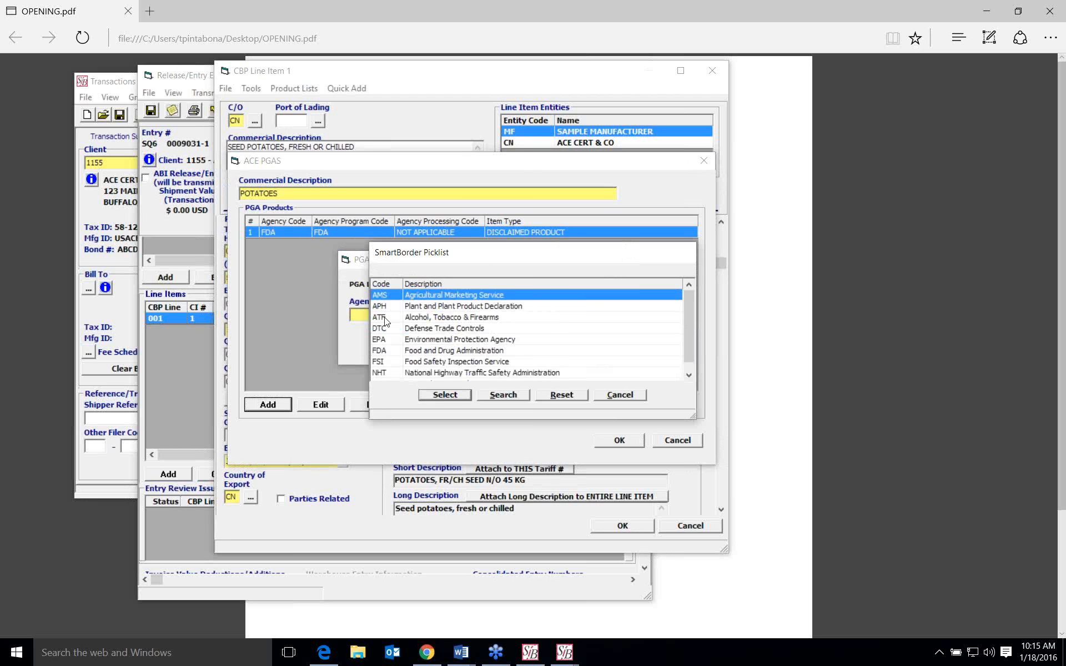
pyautogui.click(390, 349)
pyautogui.click(436, 395)
pyautogui.click(458, 316)
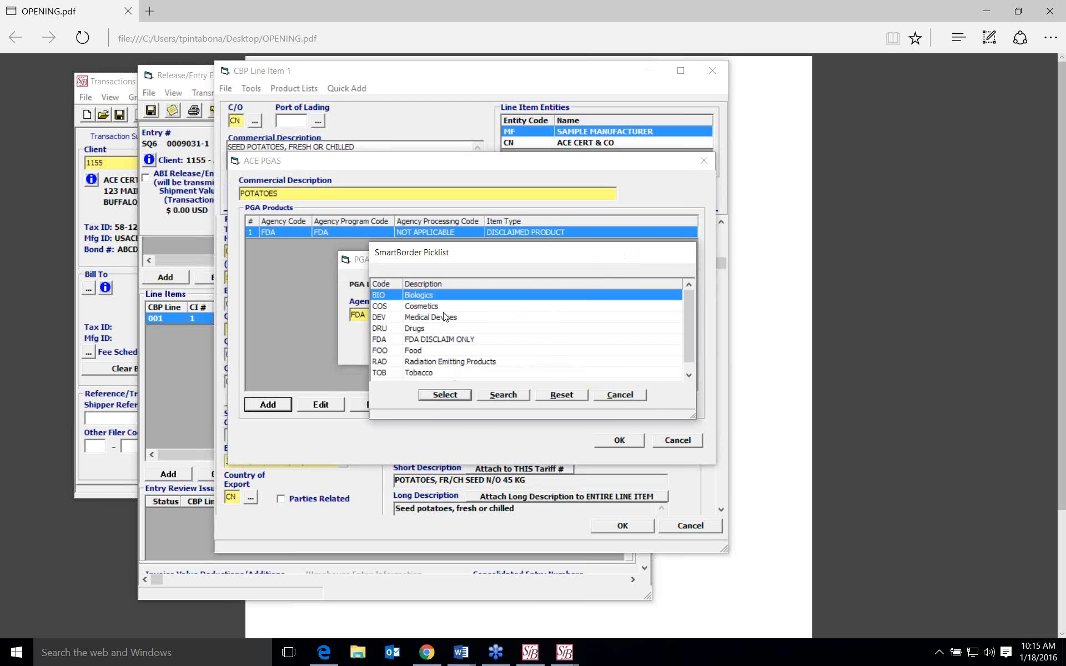
pyautogui.click(401, 340)
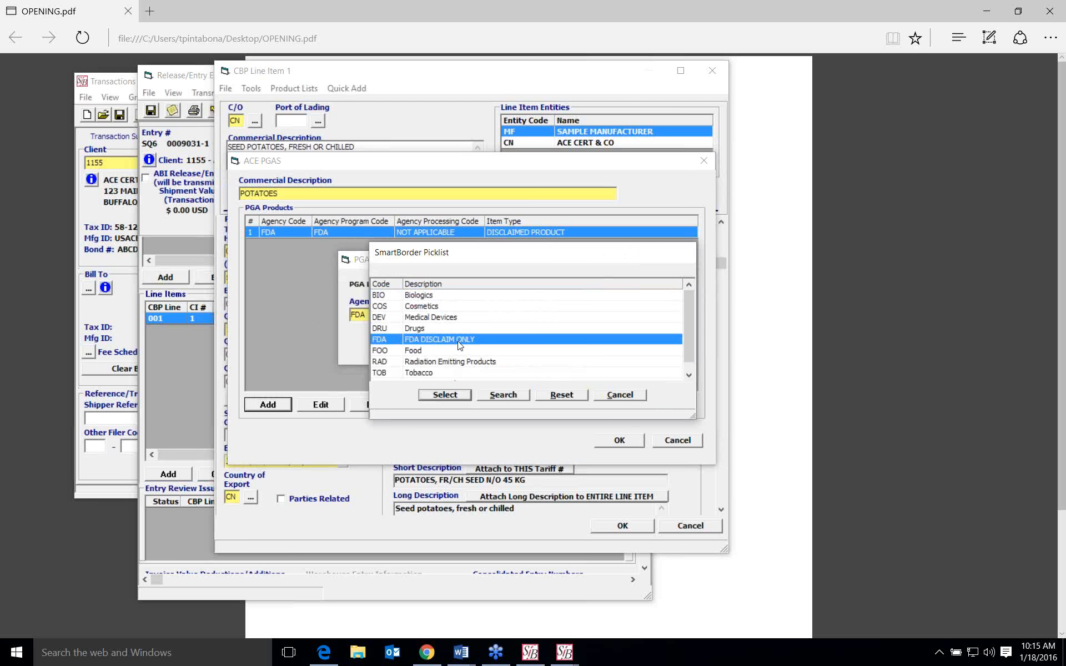
pyautogui.click(465, 396)
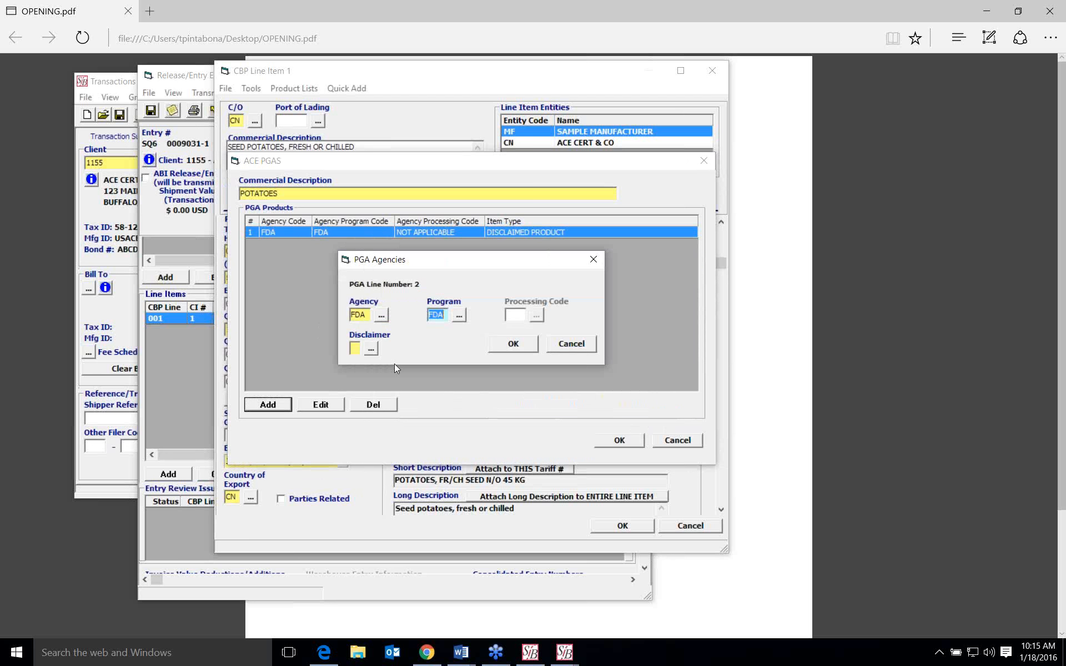
pyautogui.click(375, 350)
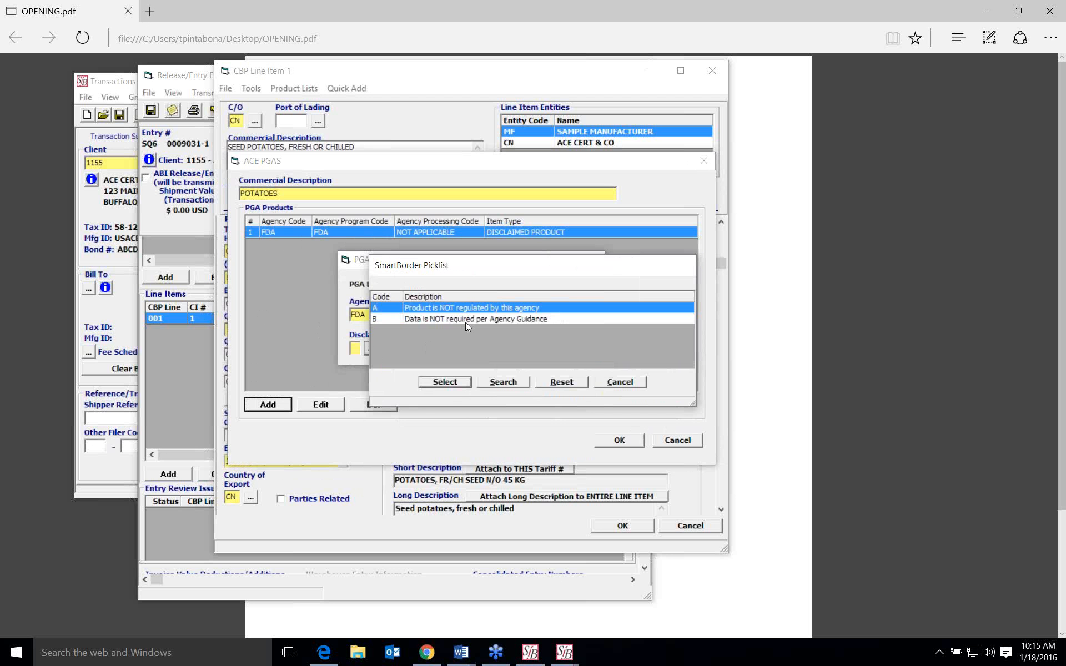
pyautogui.click(631, 384)
pyautogui.click(571, 347)
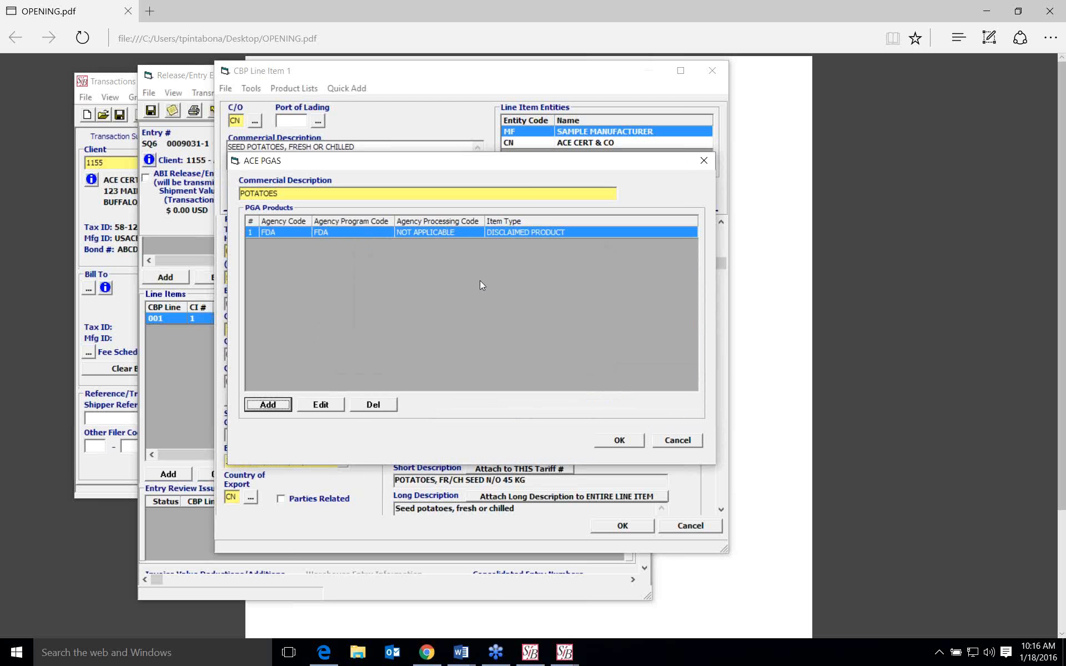
# - Start another PGA product with agency APH, view the available APHIS program codes, and cancel it
pyautogui.click(440, 234)
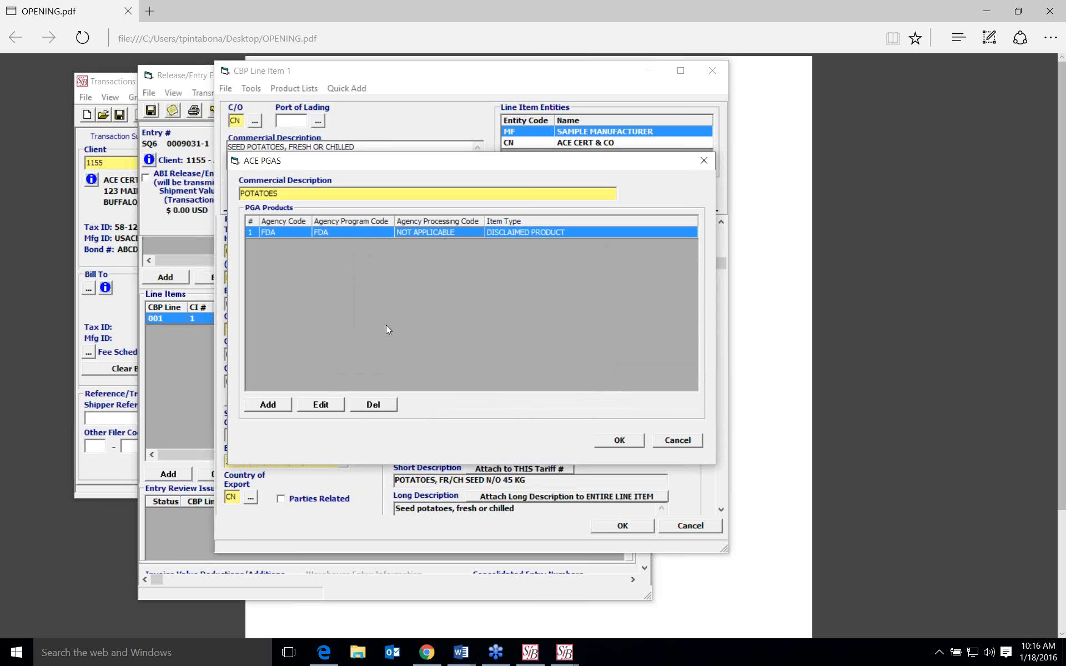
pyautogui.click(268, 405)
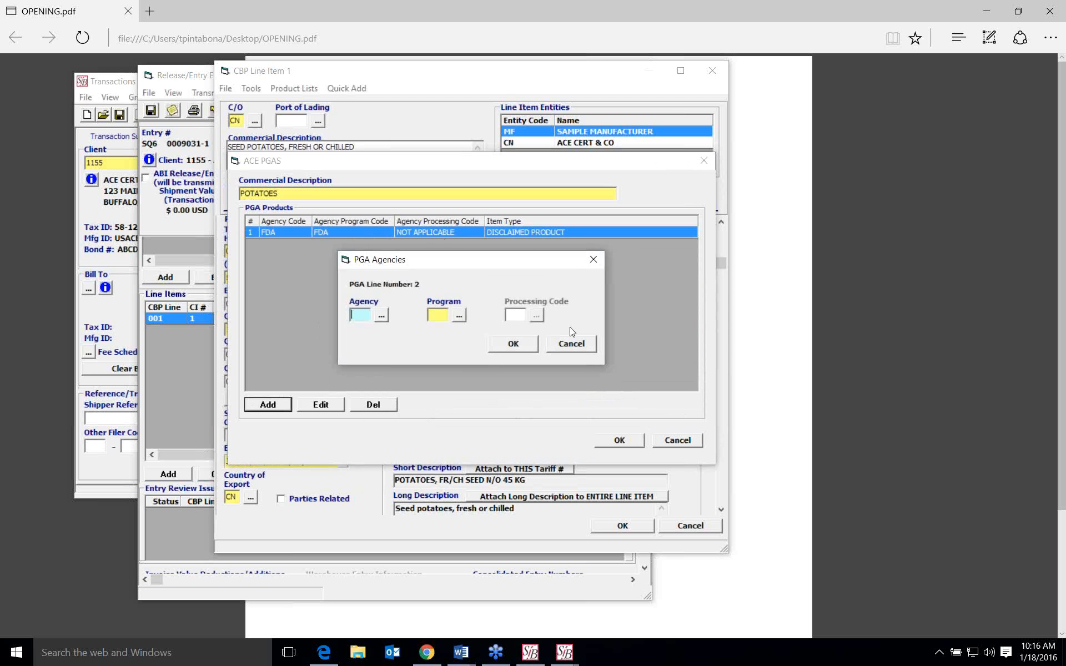
pyautogui.click(382, 316)
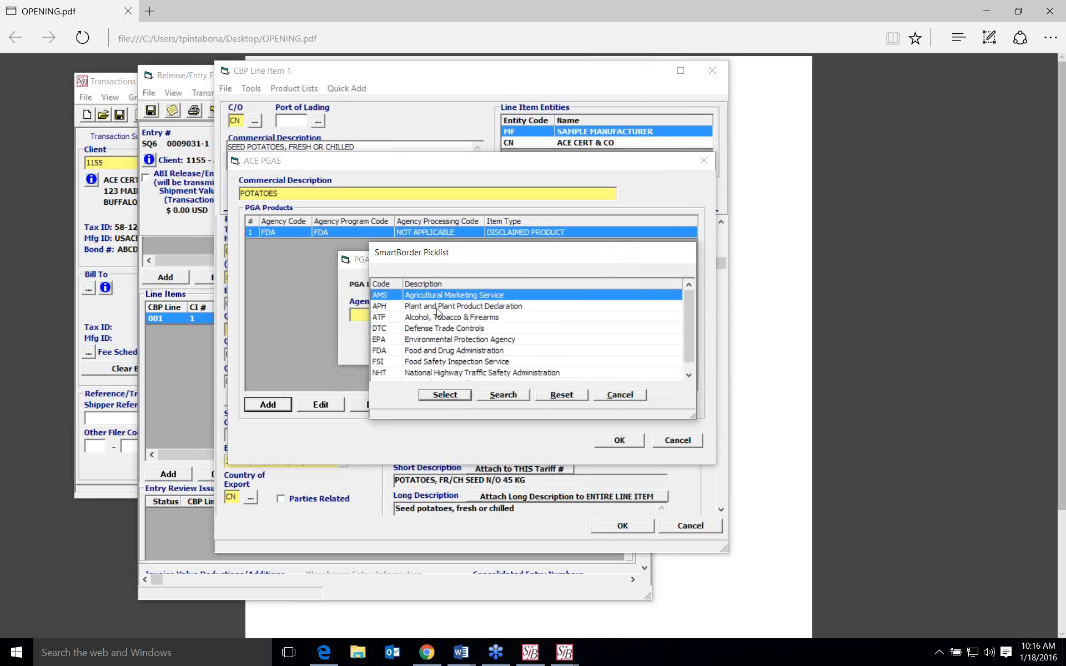
pyautogui.click(408, 307)
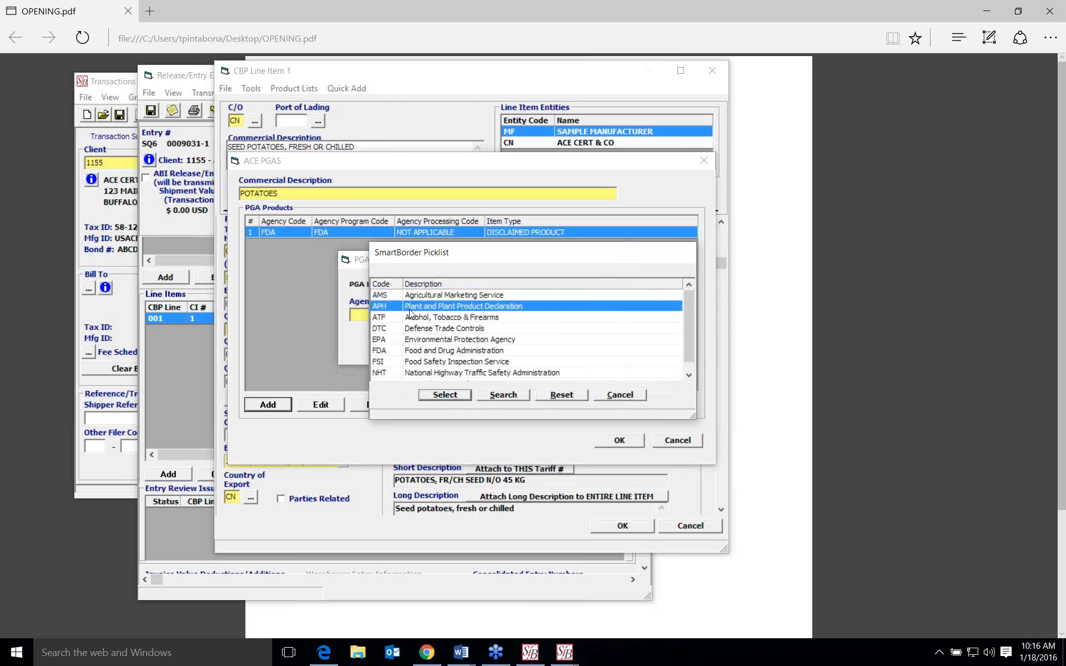
pyautogui.click(440, 396)
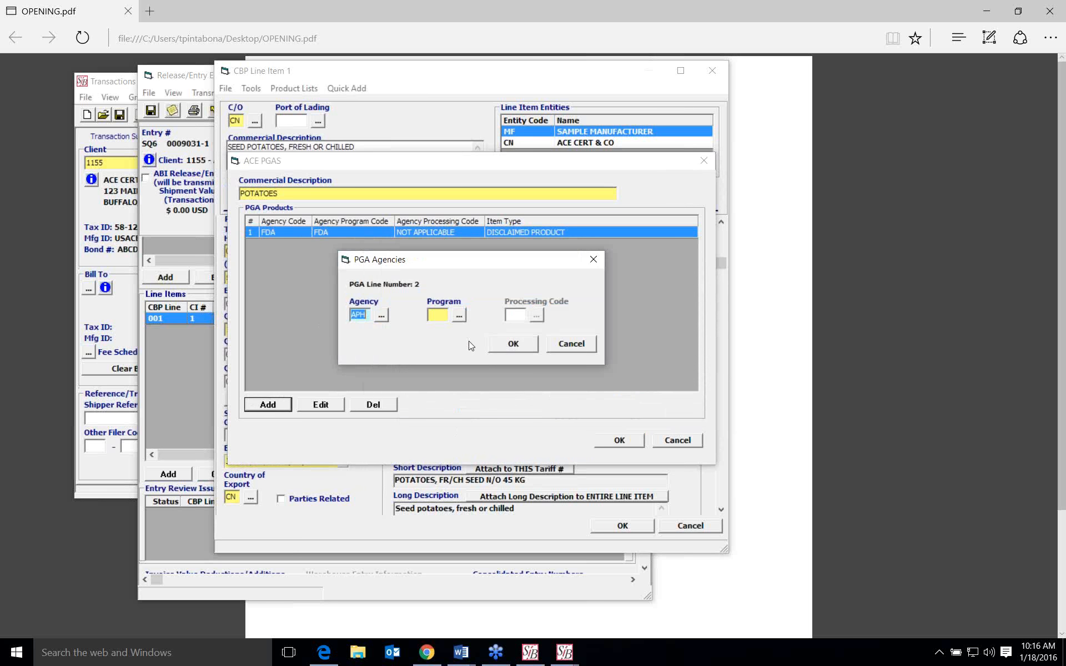
pyautogui.click(460, 317)
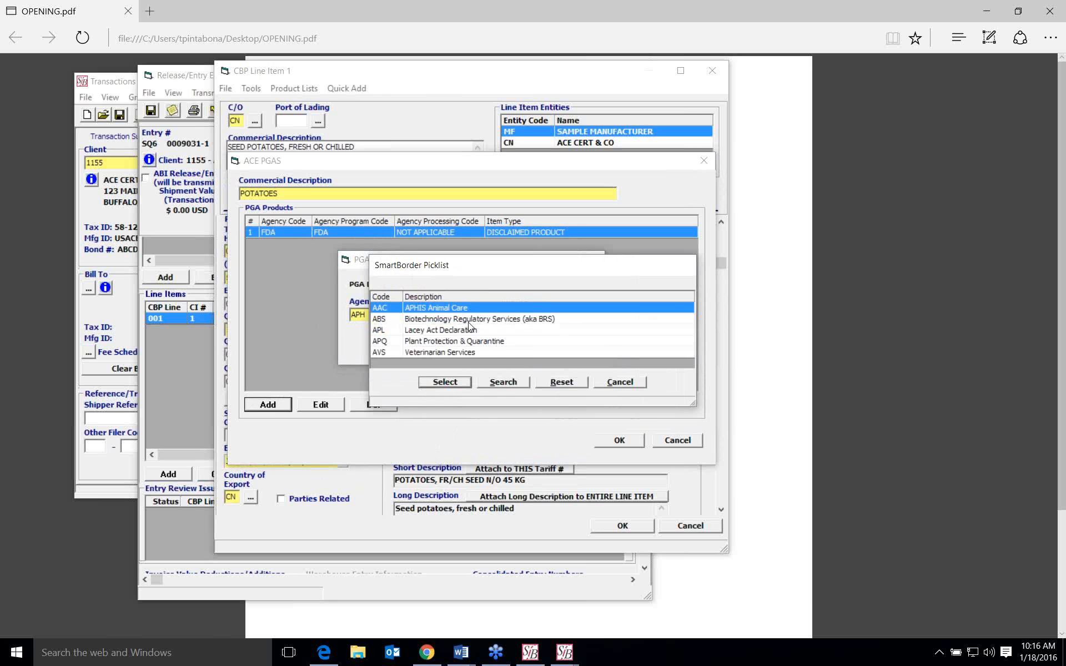
pyautogui.click(616, 383)
pyautogui.click(562, 350)
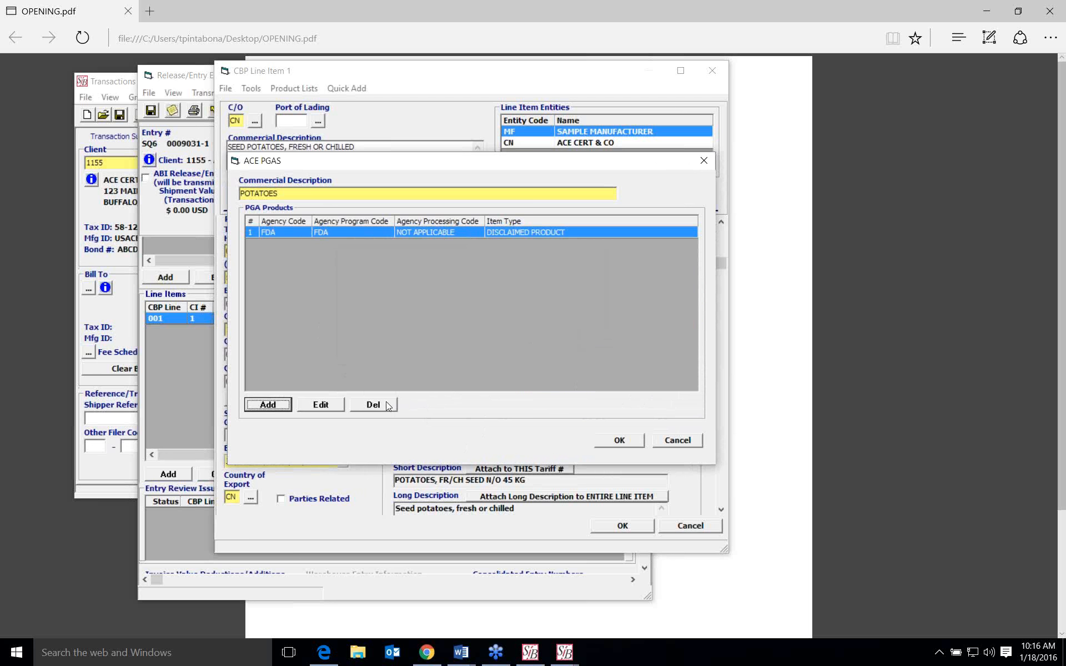
# - Close the ACE PGA data and highlight the APHIS data requirement in the line item's PGA flag messages
pyautogui.click(692, 445)
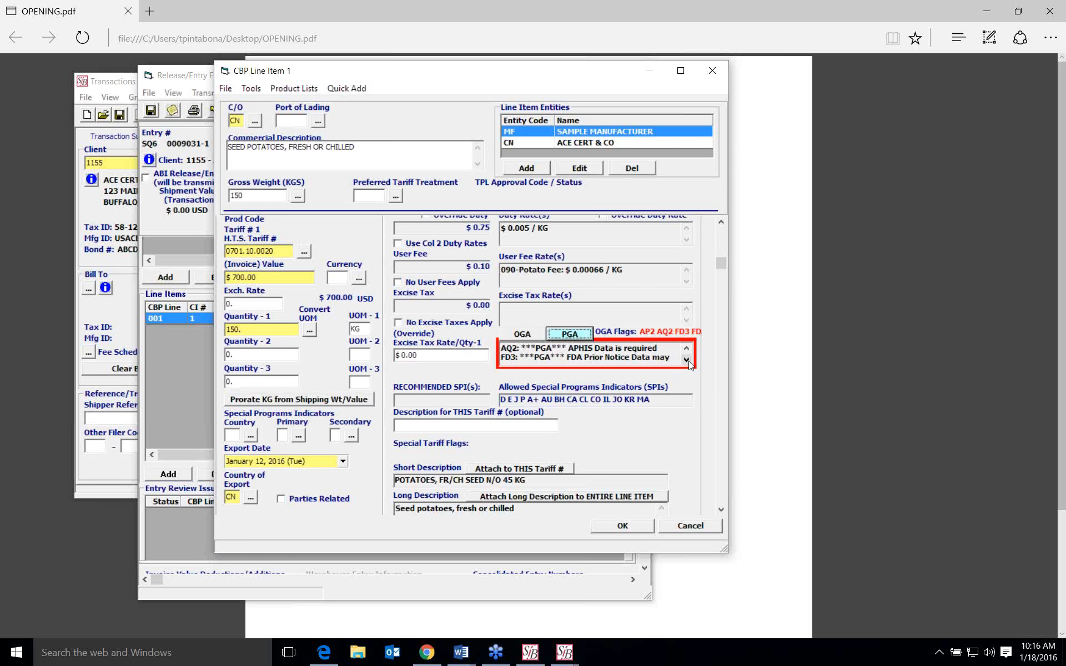
pyautogui.click(614, 351)
pyautogui.moveTo(571, 349); pyautogui.dragTo(671, 352)
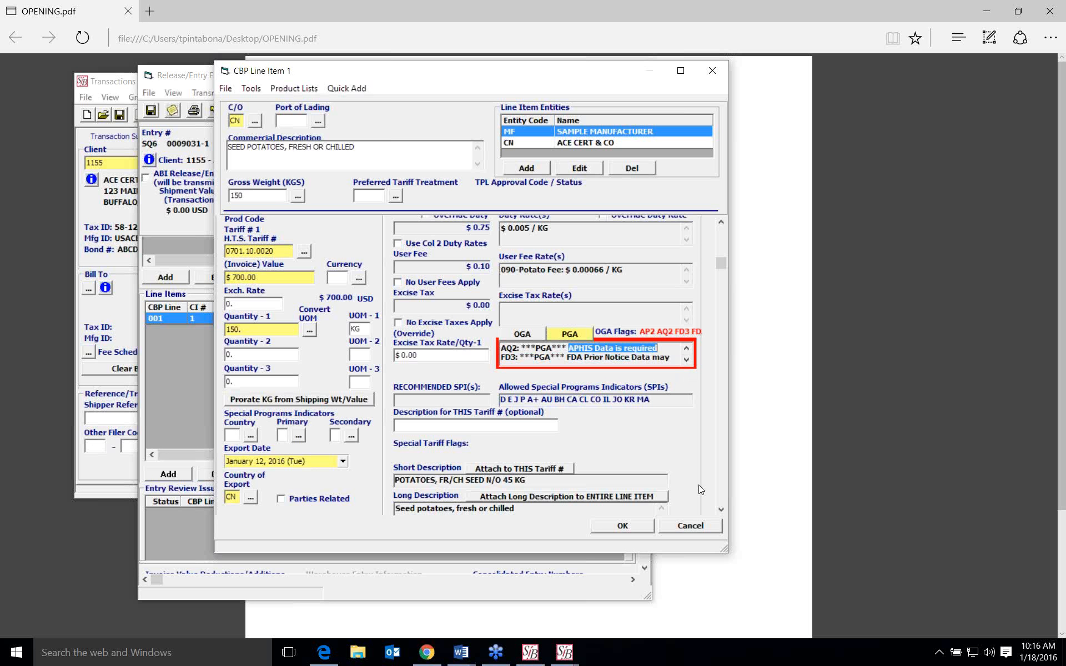
# - Cancel out of the CBP line item and close the Release/Entry Editor and the transaction
pyautogui.click(696, 528)
pyautogui.click(636, 74)
pyautogui.click(547, 368)
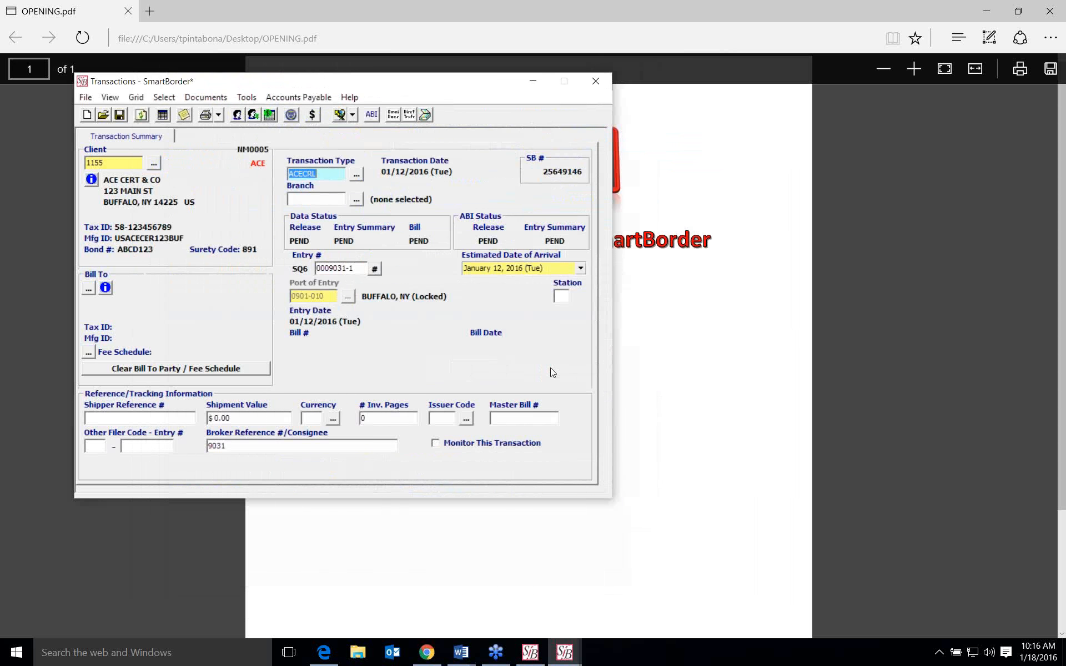
pyautogui.click(596, 82)
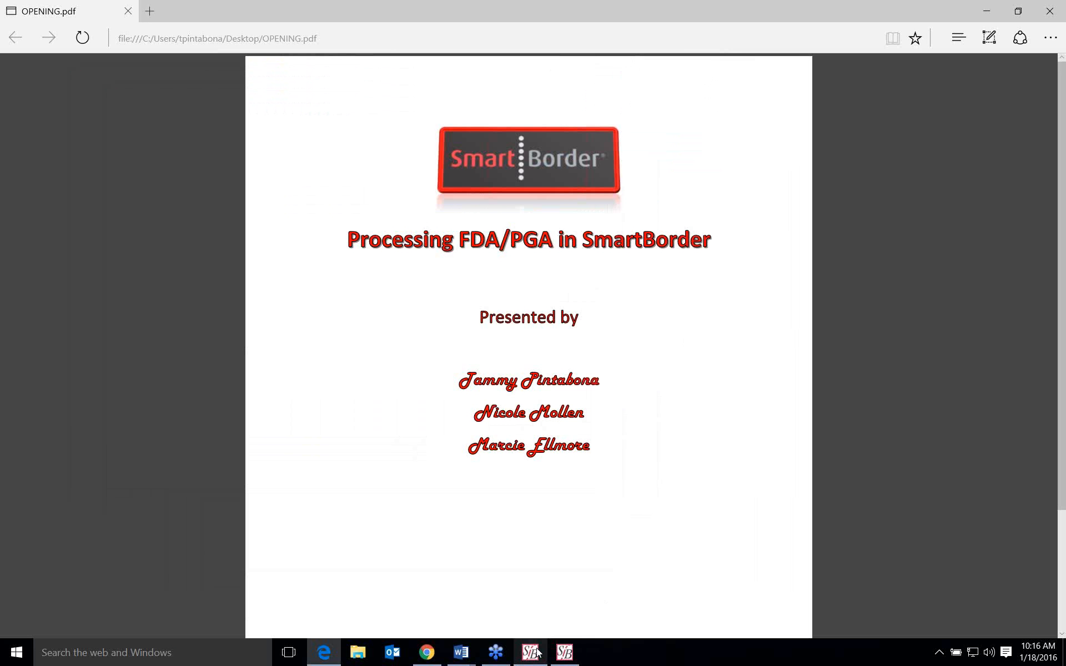
# - Switch to the SmartBorder home window, open the ACE DIS imaging module for CBP, and start a new submission
pyautogui.click(531, 653)
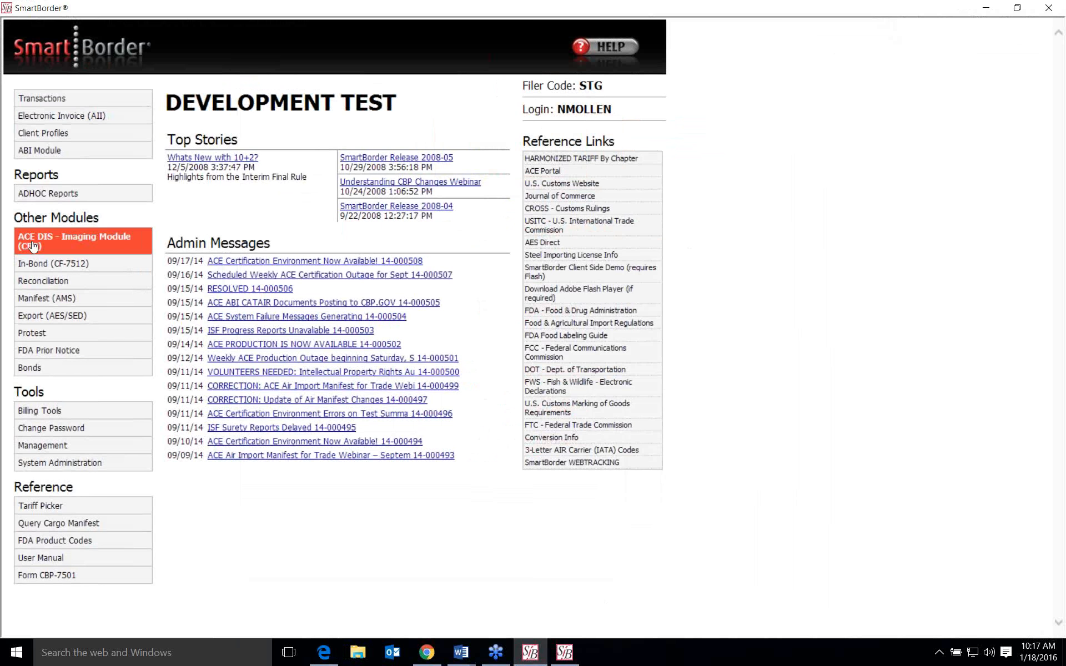
pyautogui.click(87, 244)
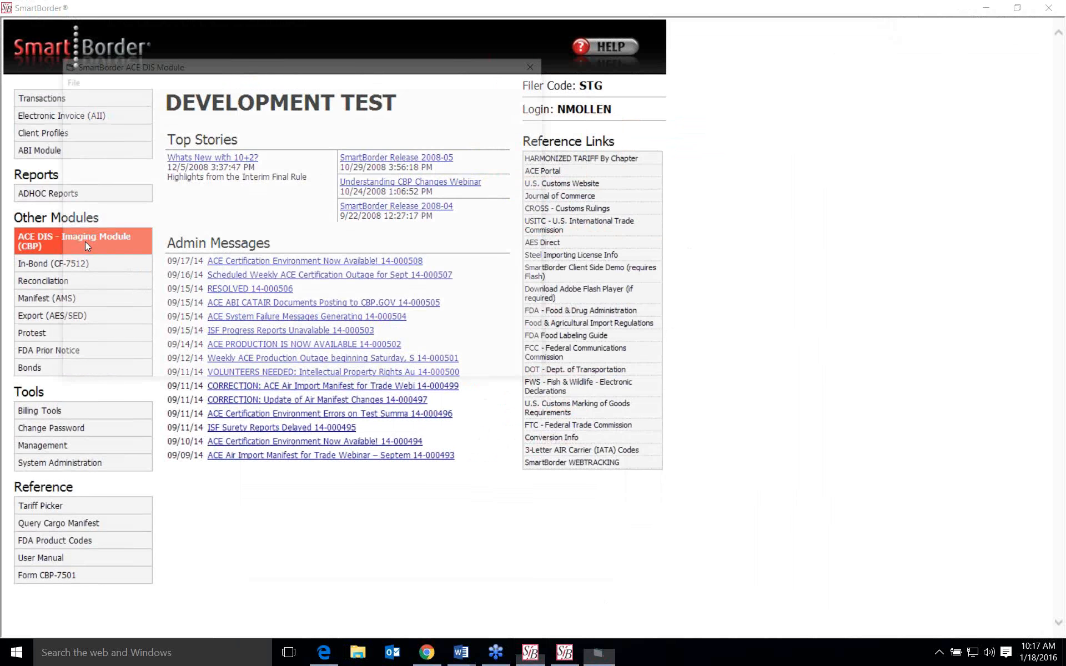
pyautogui.moveTo(221, 72); pyautogui.dragTo(435, 142)
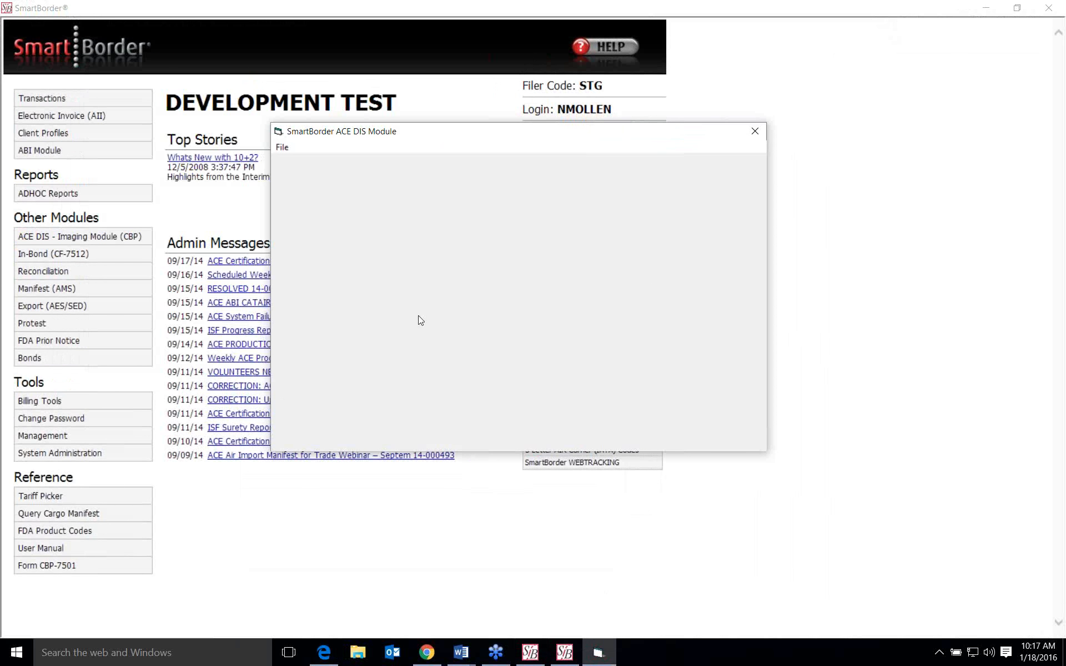
pyautogui.click(284, 146)
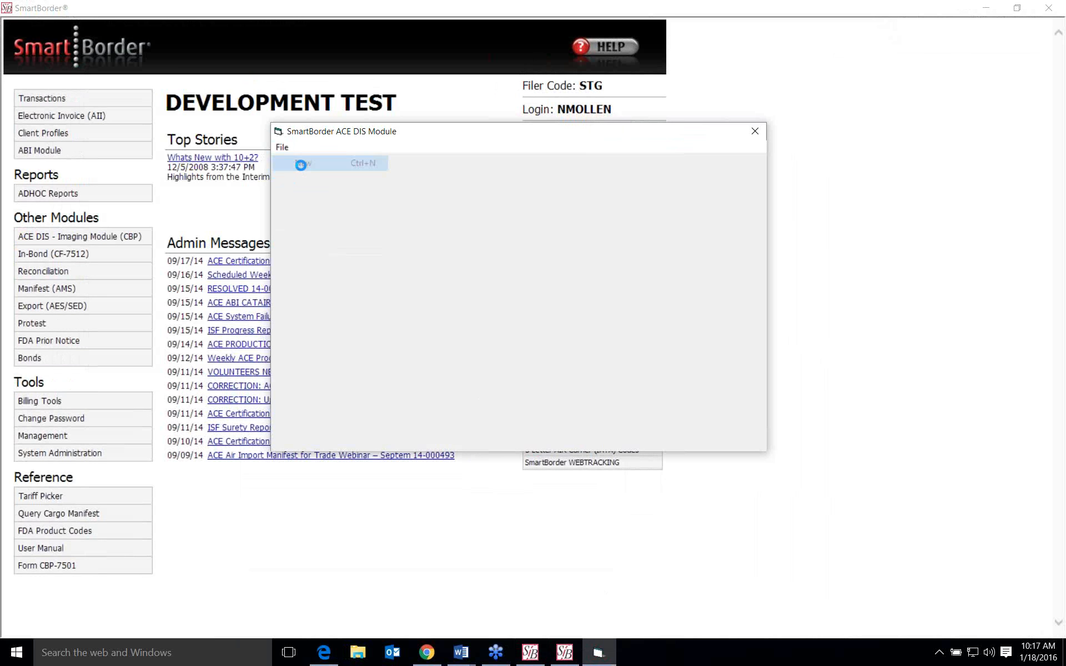
pyautogui.click(301, 162)
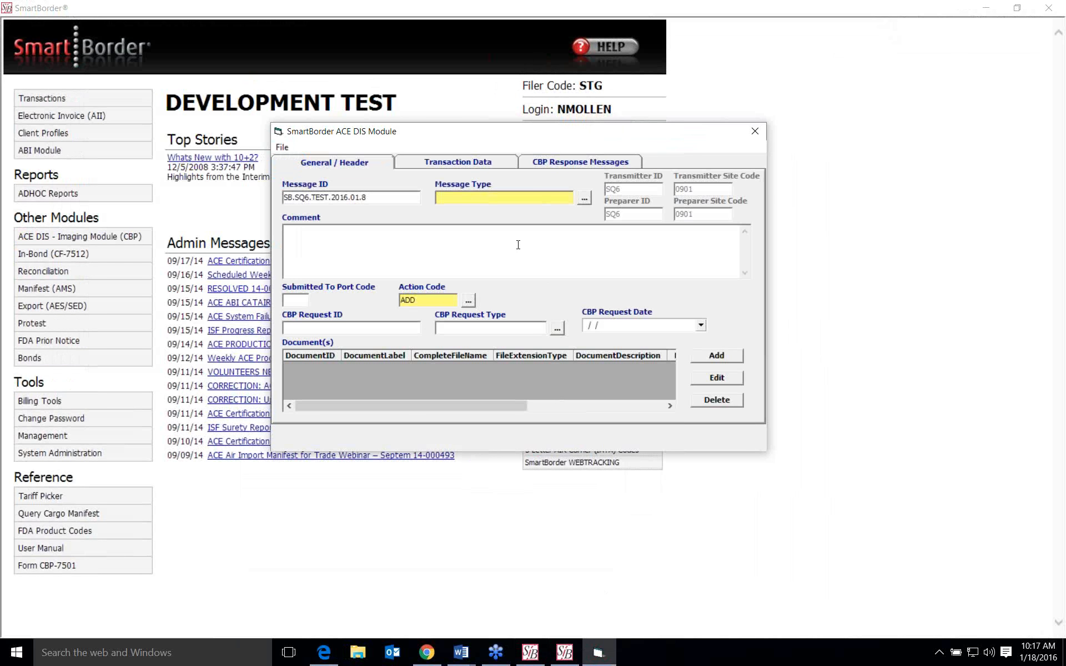
# - Set the message type to DocumentSubmissionPackage and check the available action codes without changing the ADD code
pyautogui.click(584, 199)
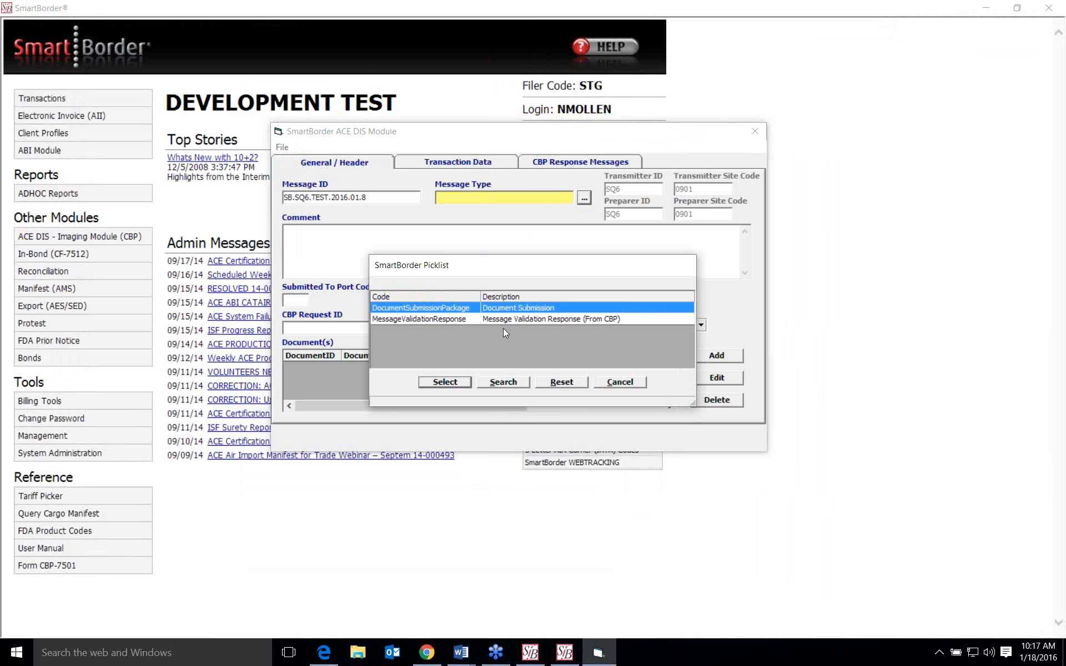
pyautogui.click(452, 386)
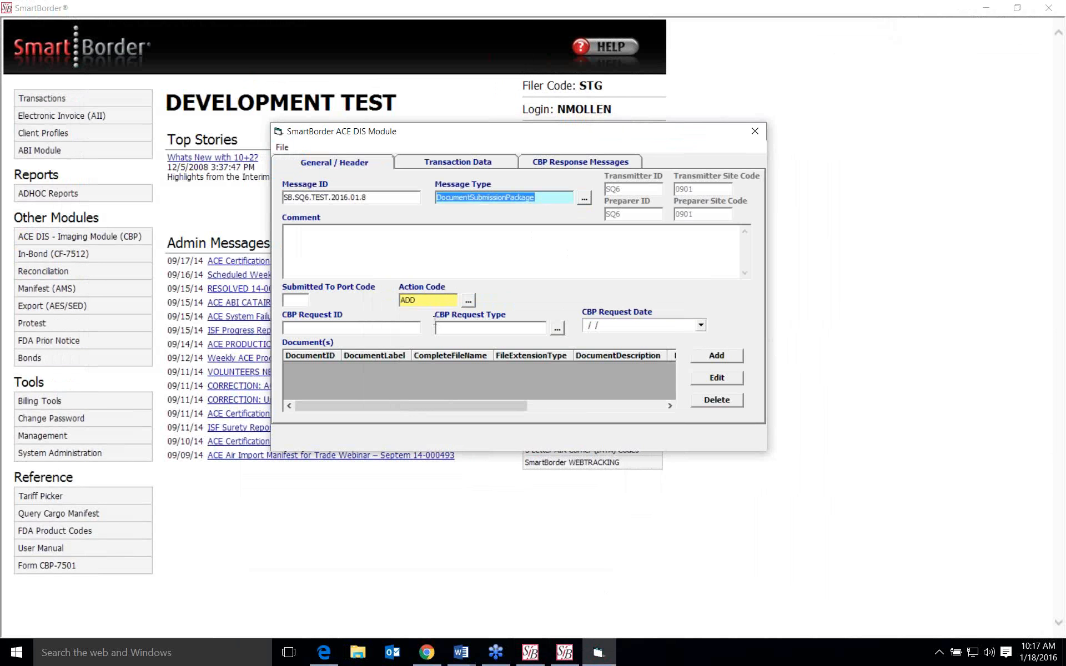
pyautogui.click(471, 302)
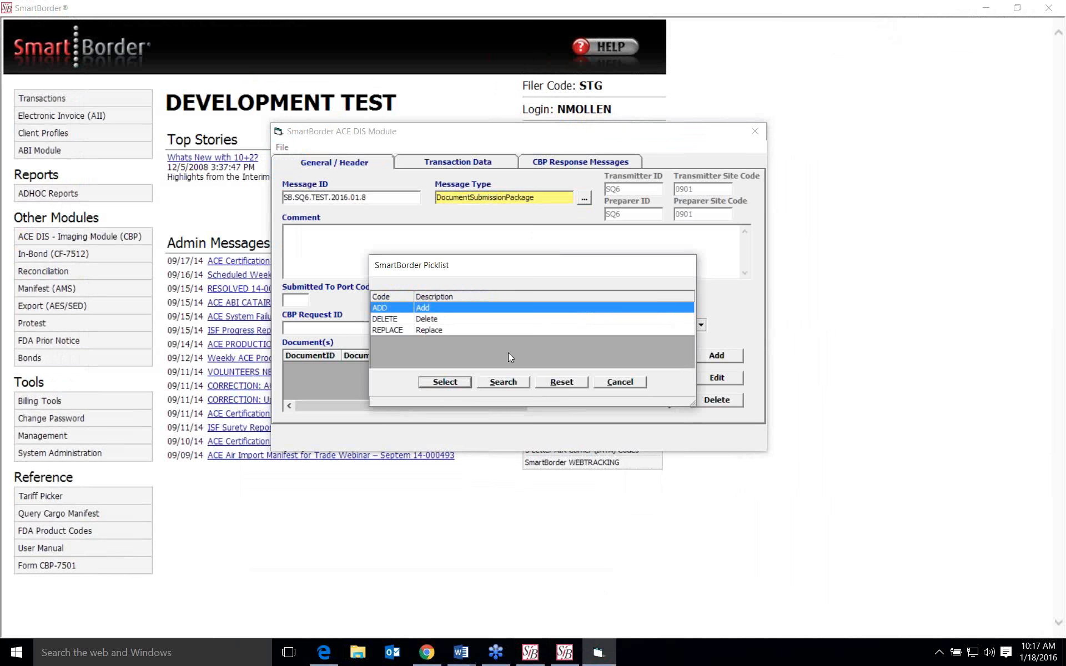
pyautogui.click(620, 383)
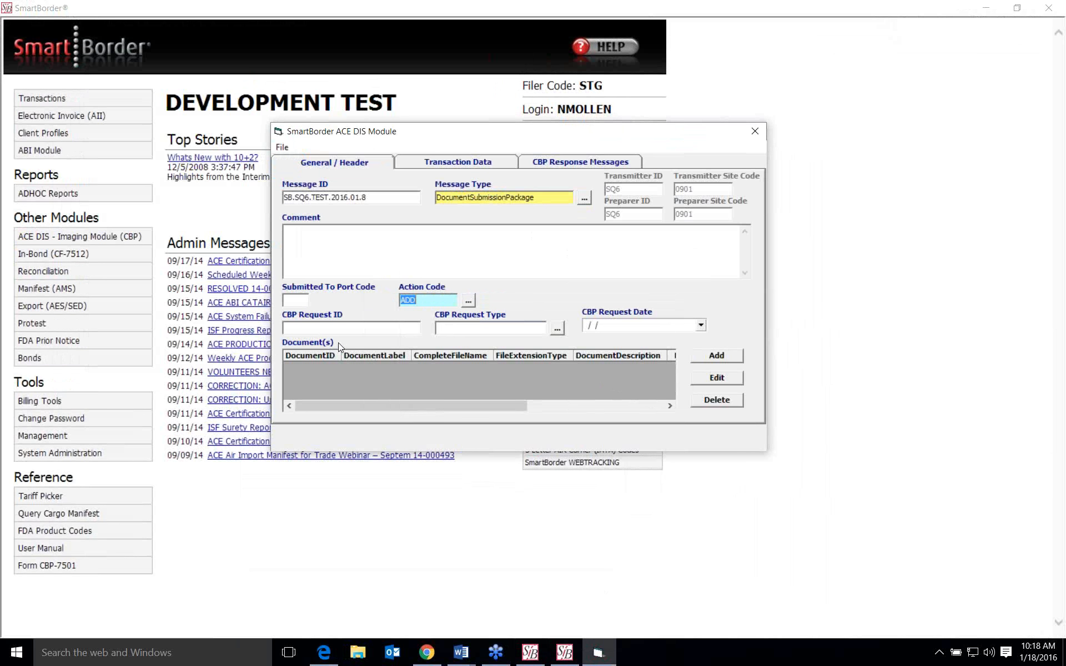
# - Add a document to the submission and set its document label to APH_SUPPORTING_DOCS
pyautogui.click(732, 355)
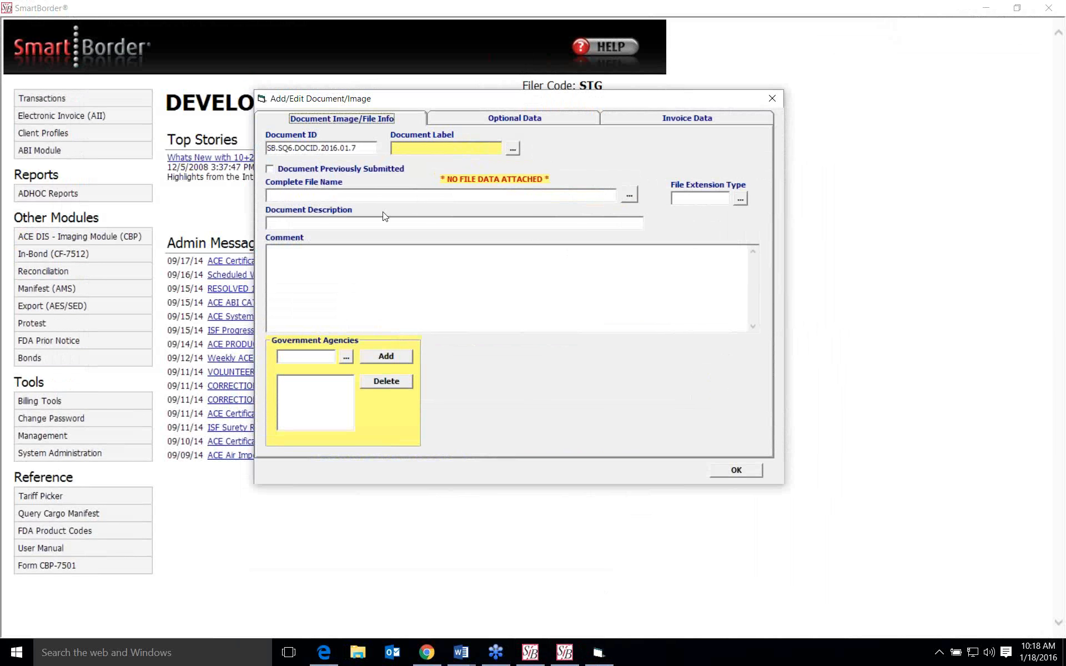
pyautogui.click(512, 149)
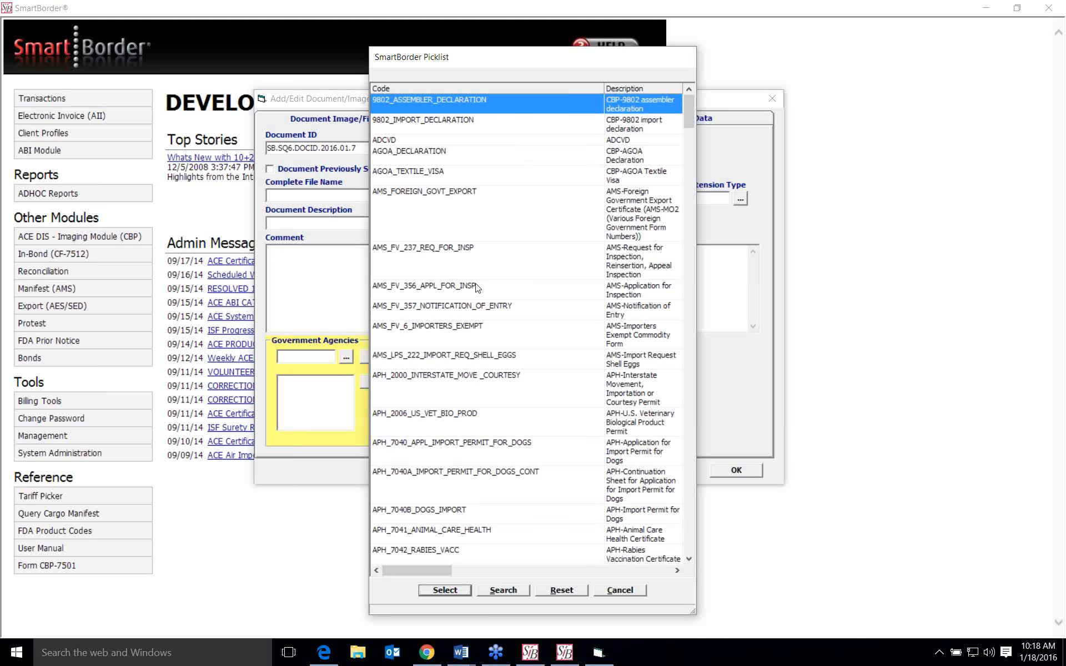
pyautogui.click(476, 287)
pyautogui.write('APH_SU')
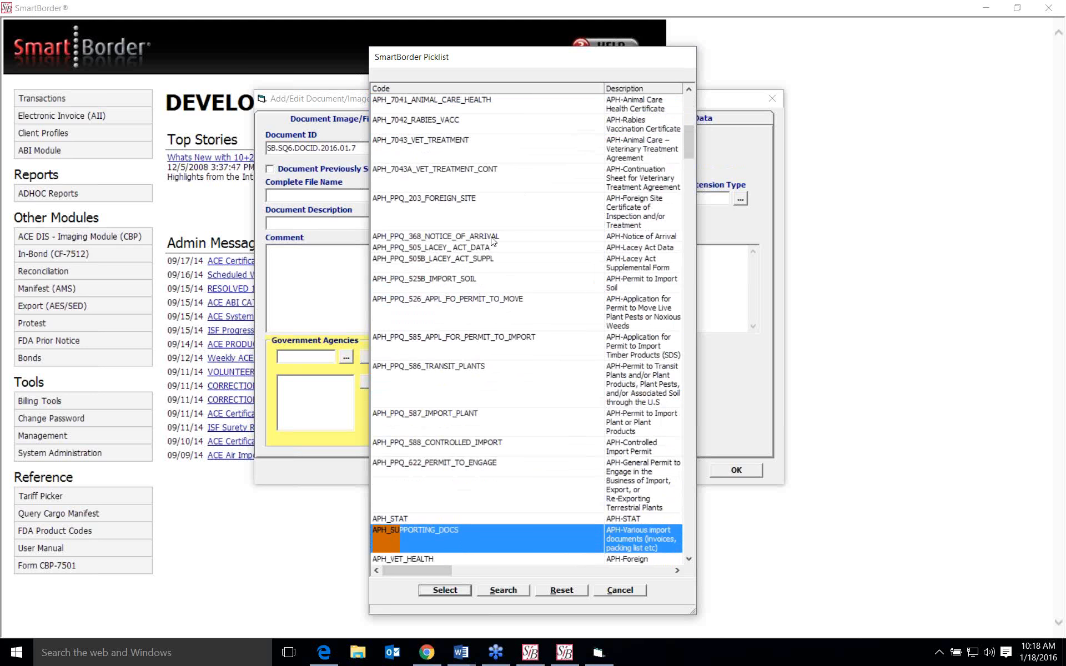
pyautogui.scroll(-4, 494, 237)
pyautogui.scroll(-1, 495, 238)
pyautogui.scroll(1, 495, 238)
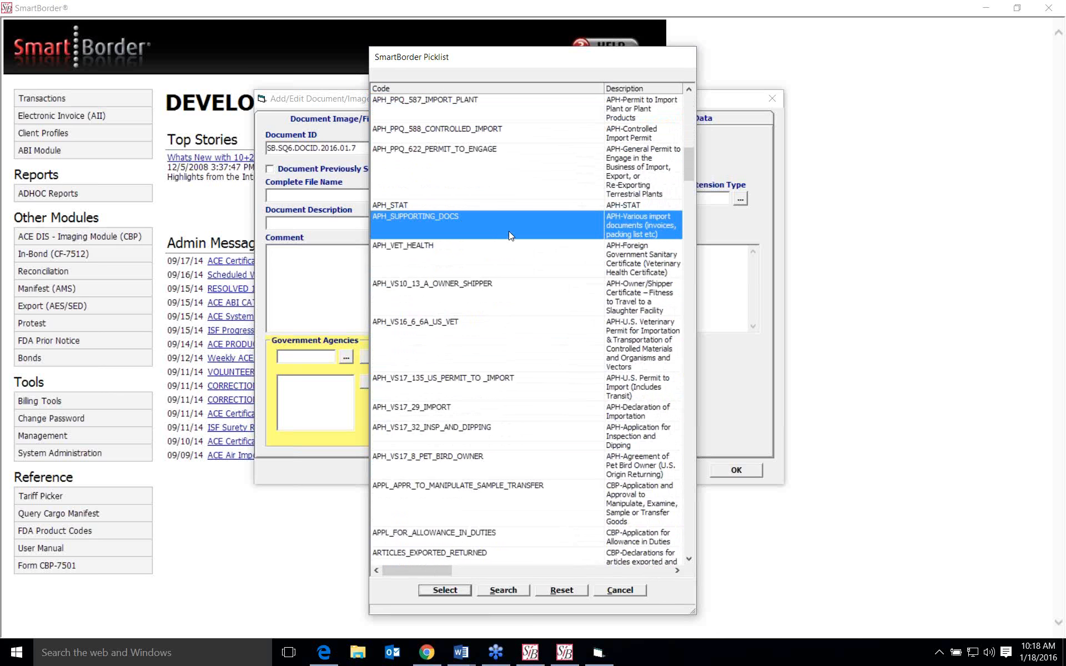
pyautogui.click(459, 592)
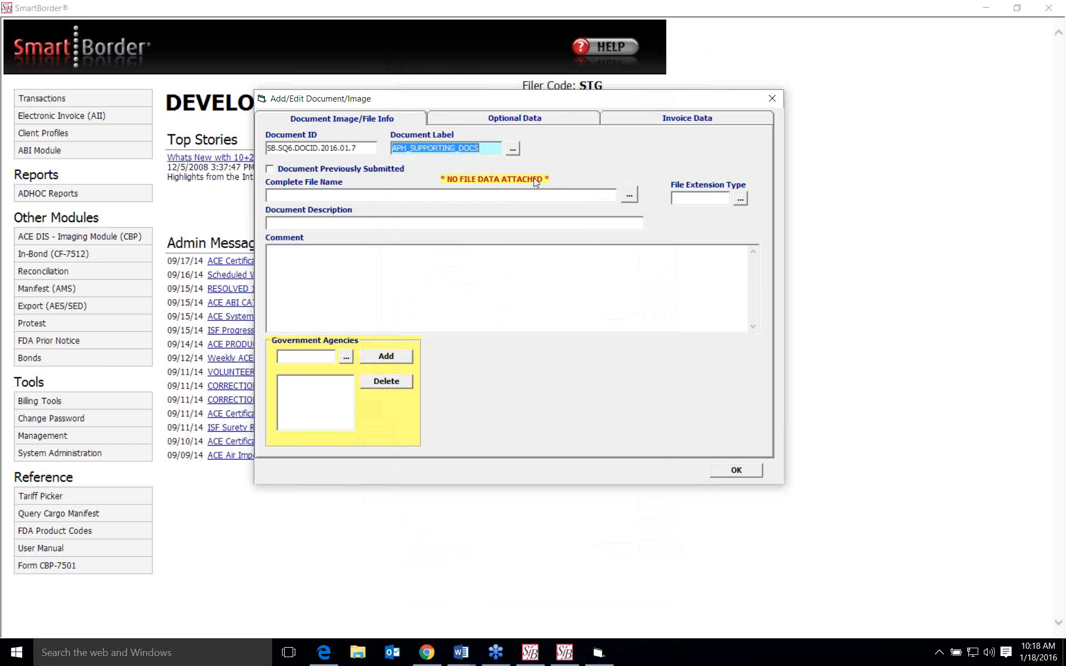
# - Attach the Cole FTP Client images file from the Desktop folder to the document and acknowledge the encoding notice
pyautogui.click(631, 197)
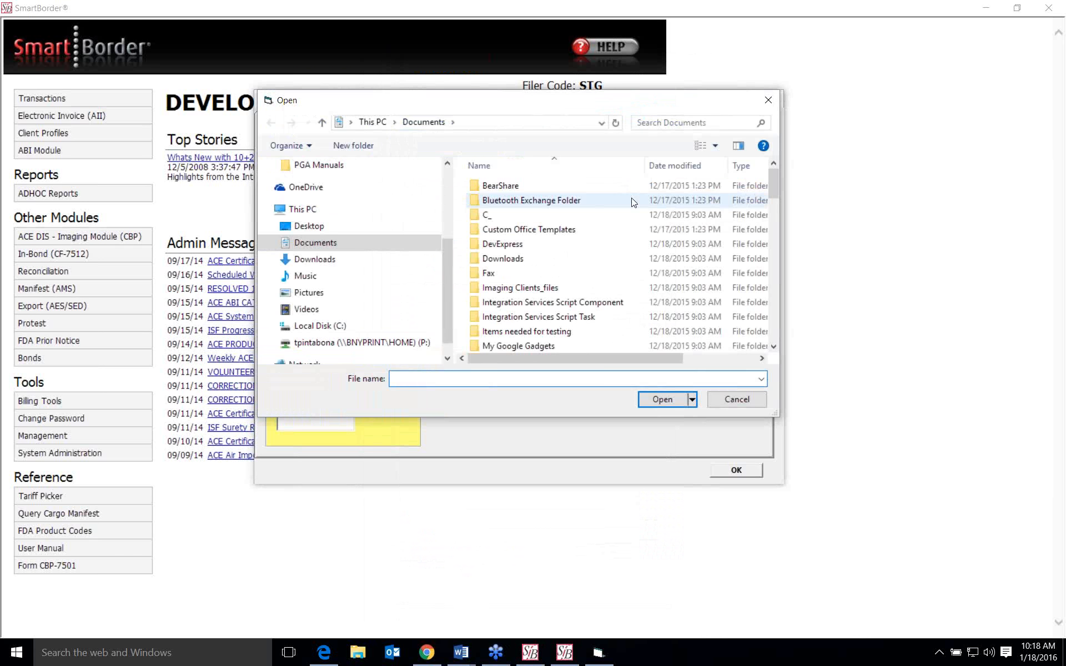
pyautogui.click(374, 123)
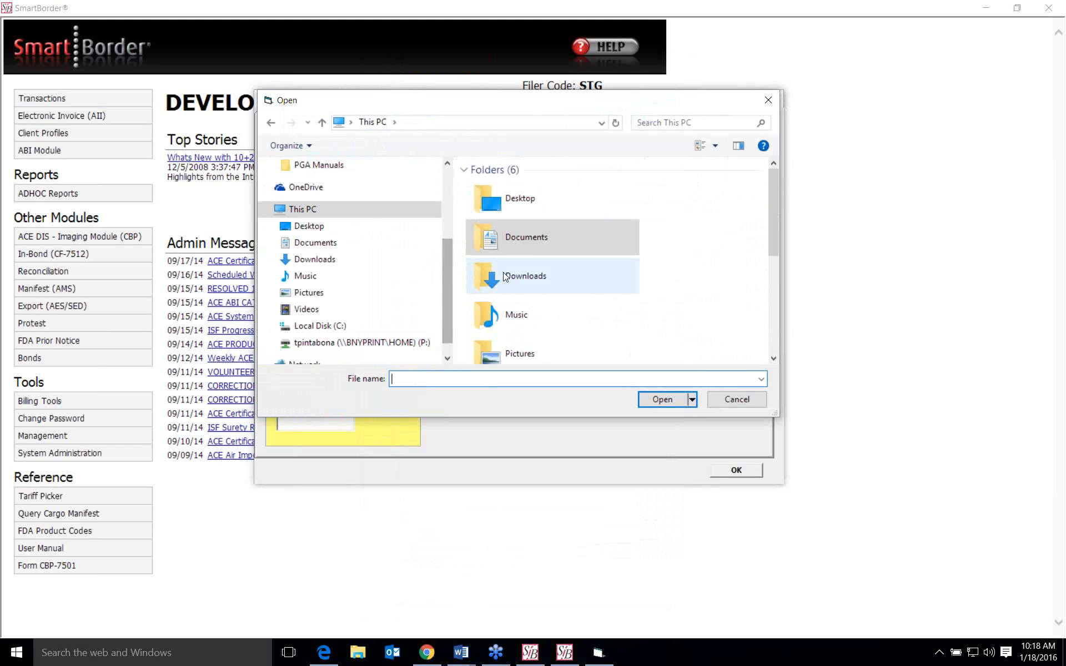
pyautogui.scroll(-3, 657, 282)
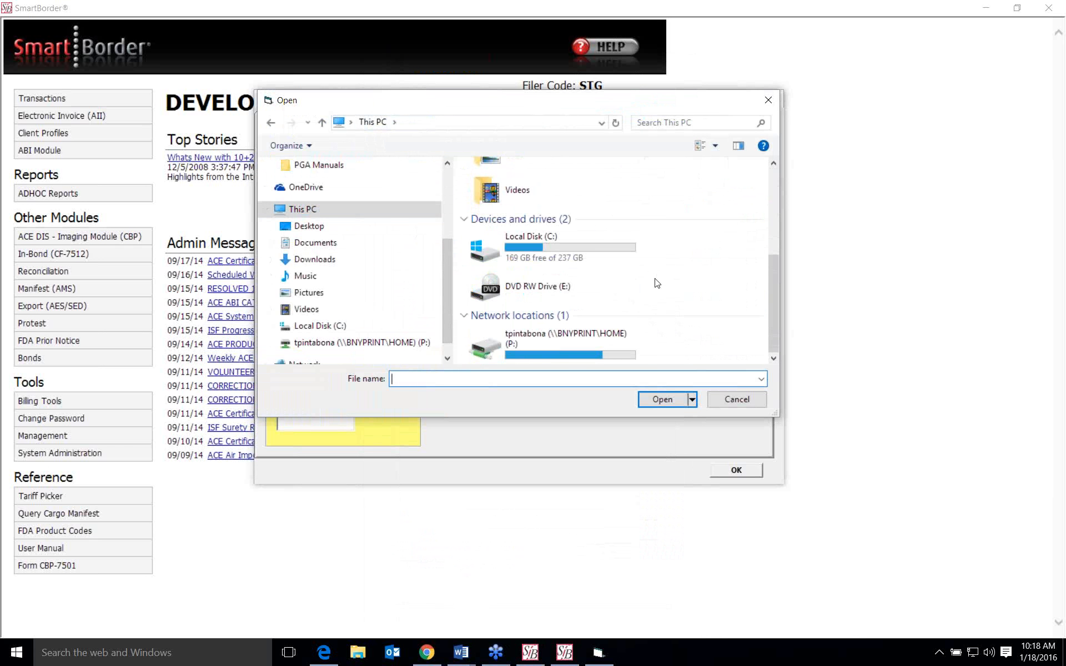
pyautogui.scroll(3, 656, 288)
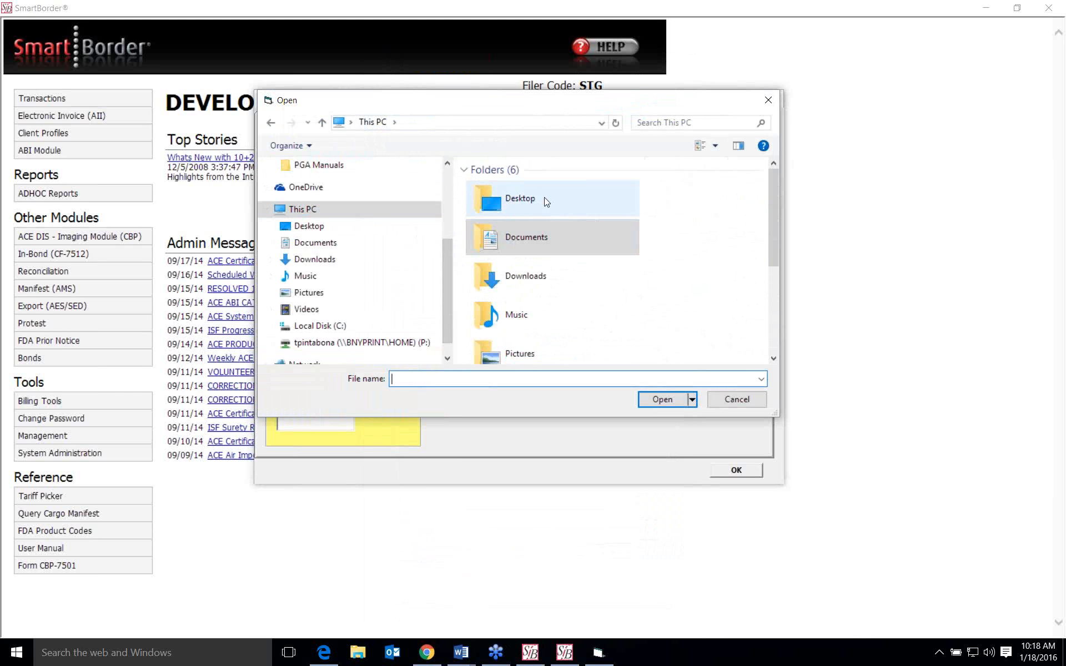
pyautogui.click(558, 208)
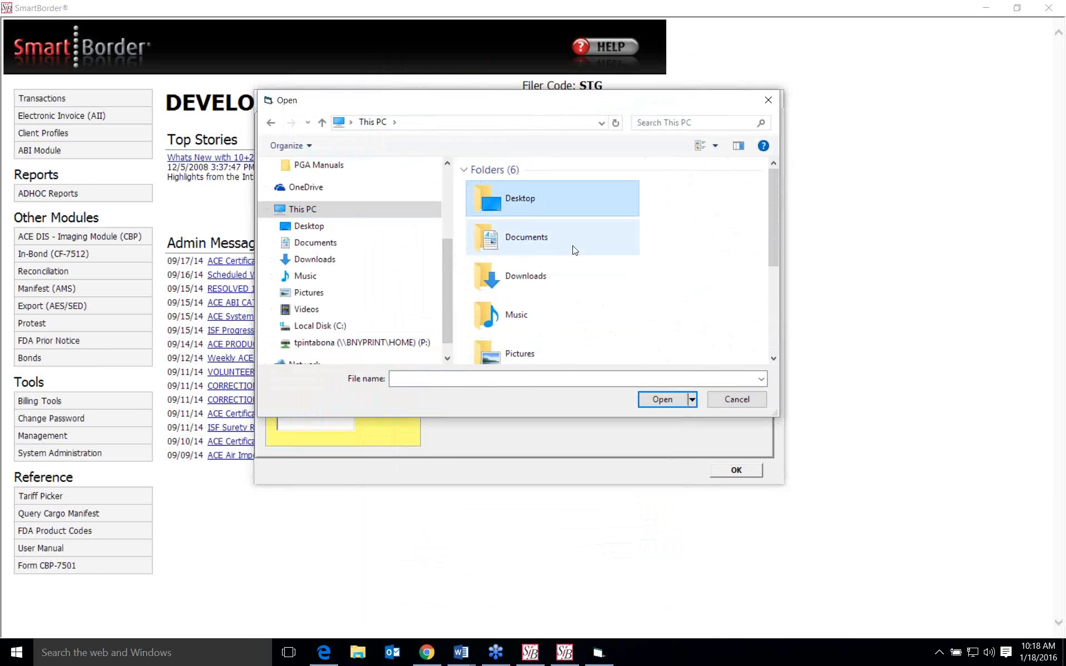
pyautogui.scroll(-3, 594, 241)
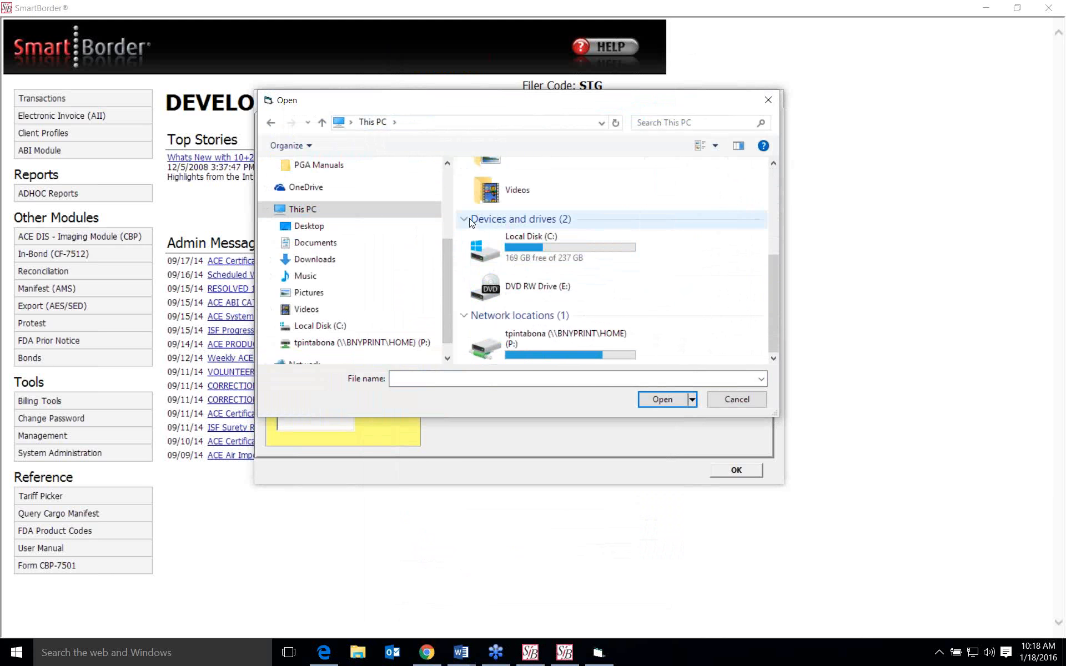
pyautogui.click(470, 220)
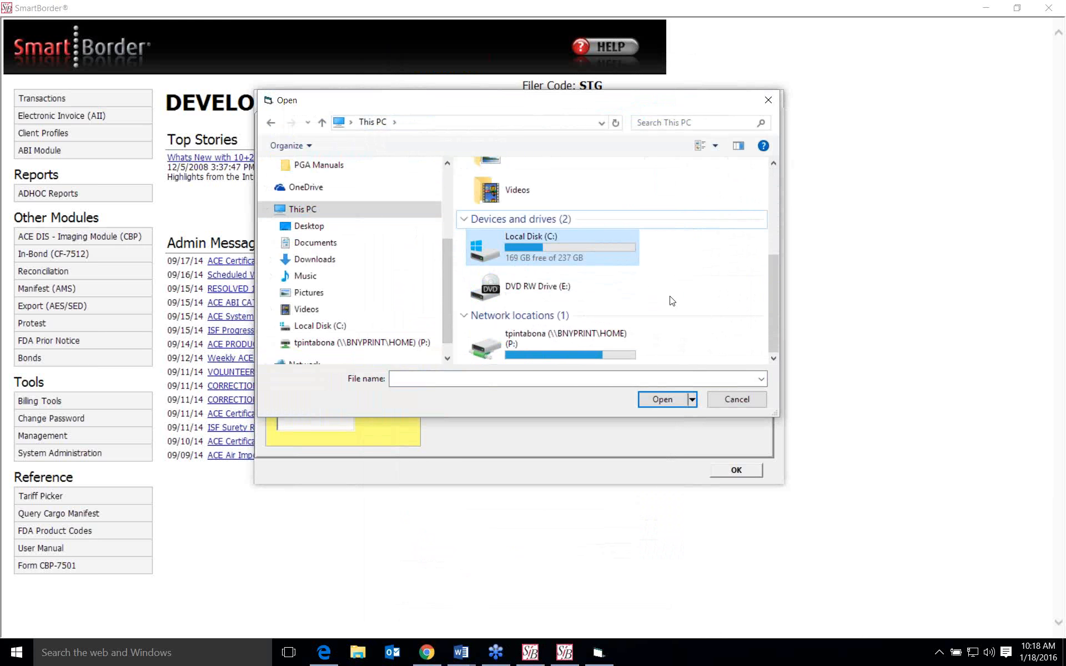
pyautogui.scroll(3, 775, 360)
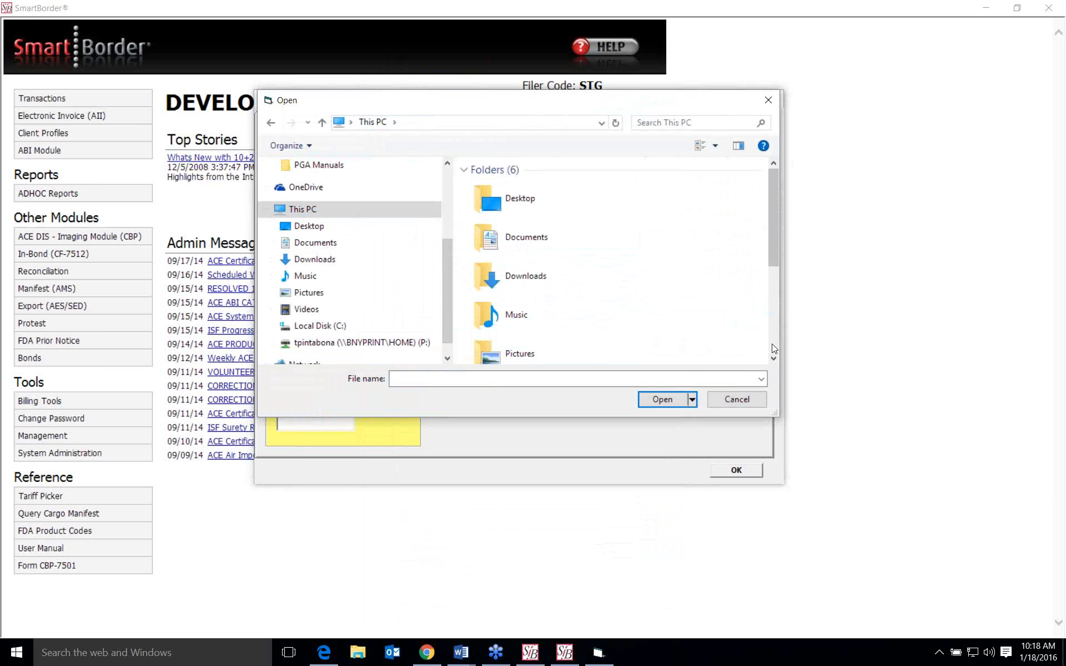
pyautogui.doubleClick(519, 196)
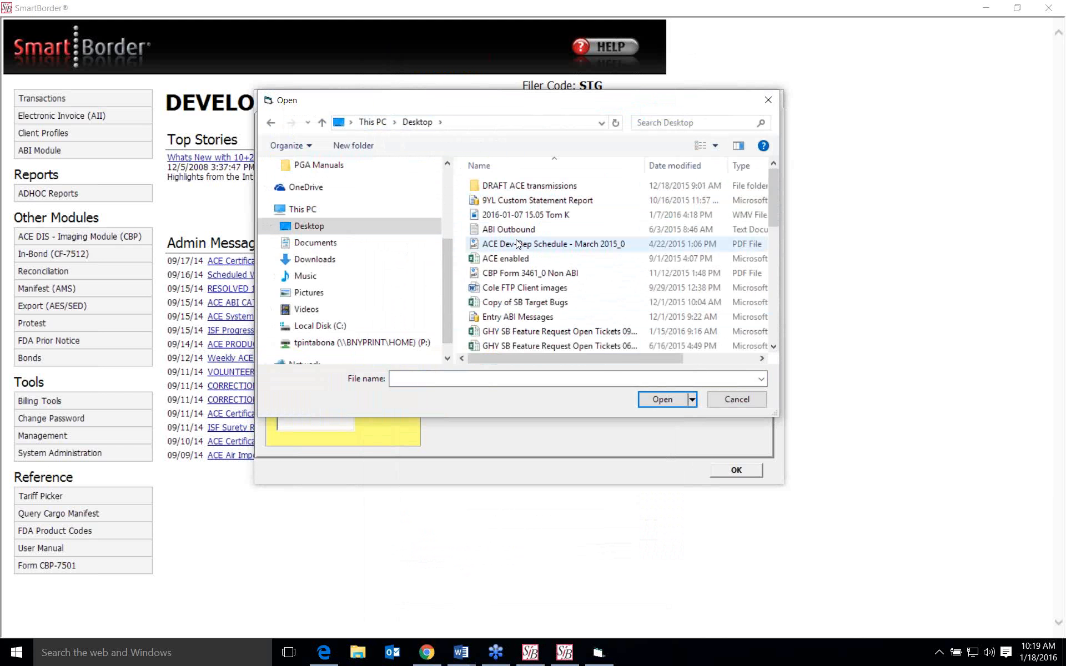
pyautogui.click(522, 287)
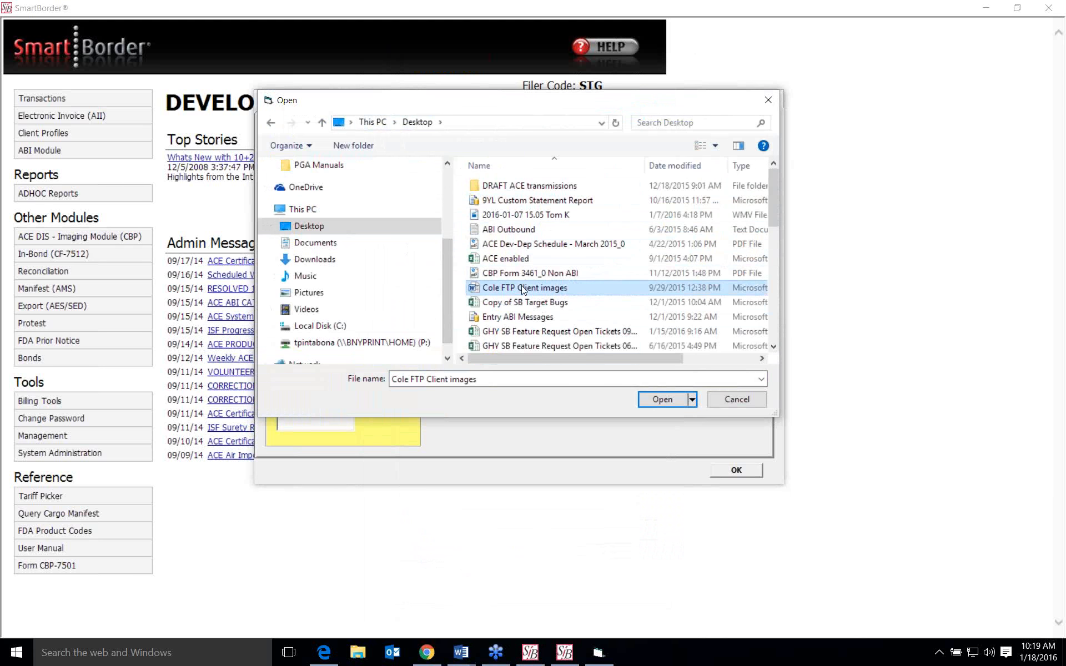
pyautogui.click(661, 399)
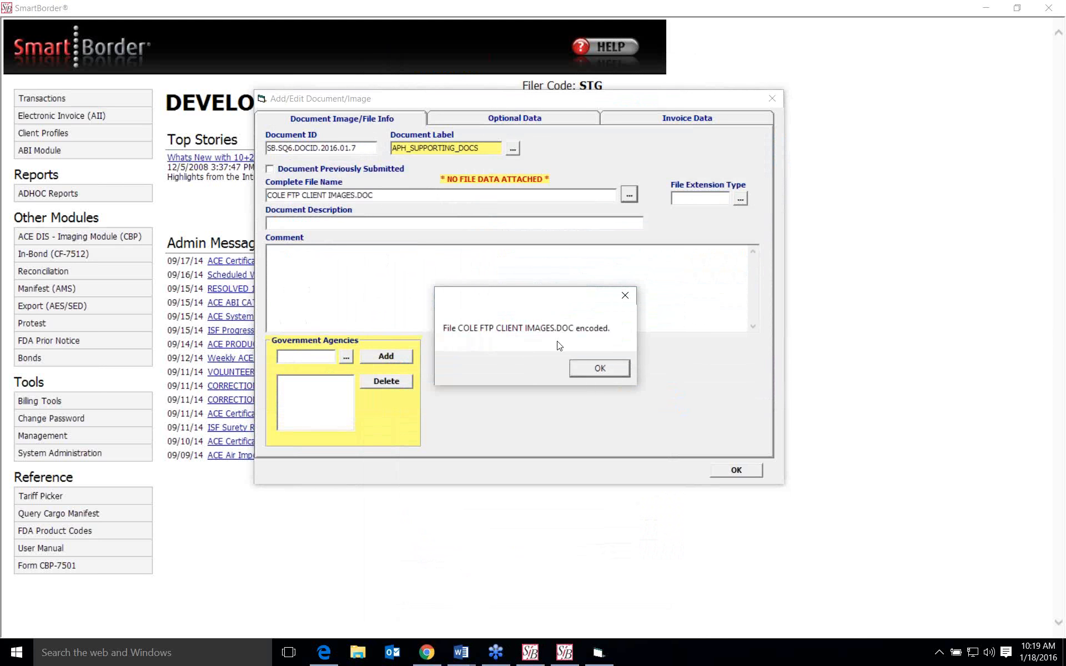
pyautogui.click(594, 368)
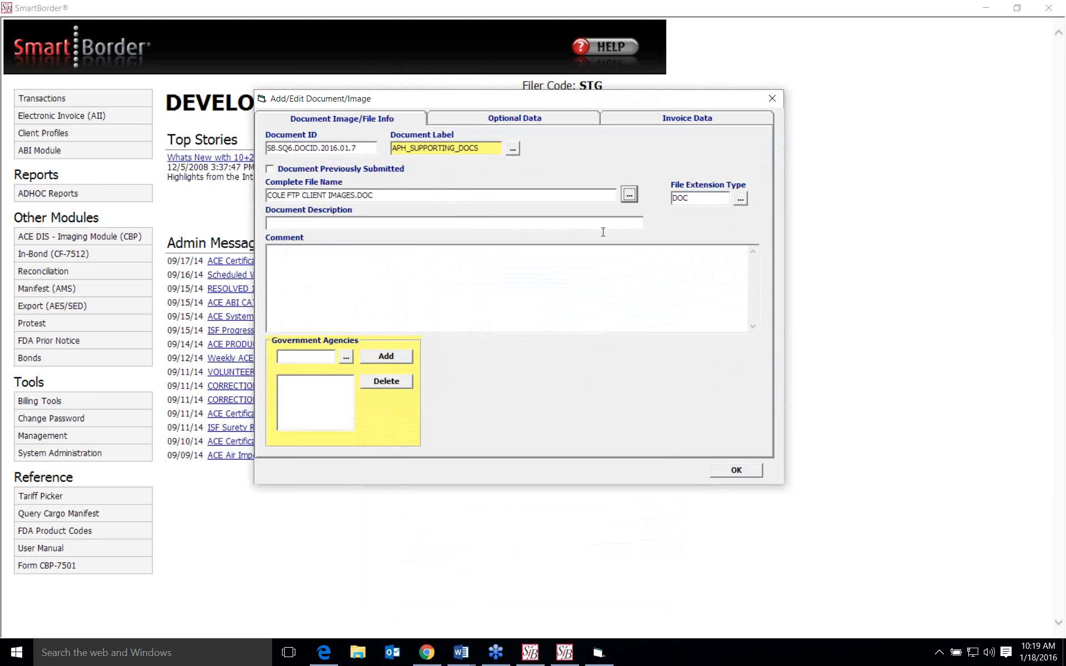
# - Add APHIS, the Animal and Plant Health Inspection Service, to the document's government agencies
pyautogui.click(347, 359)
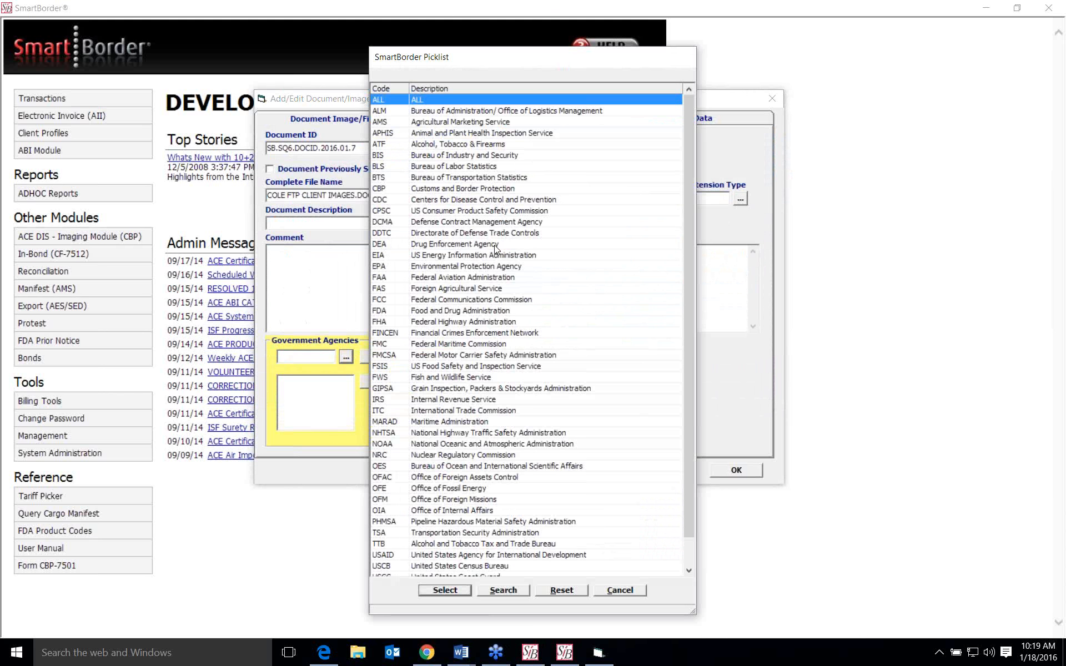
pyautogui.click(461, 135)
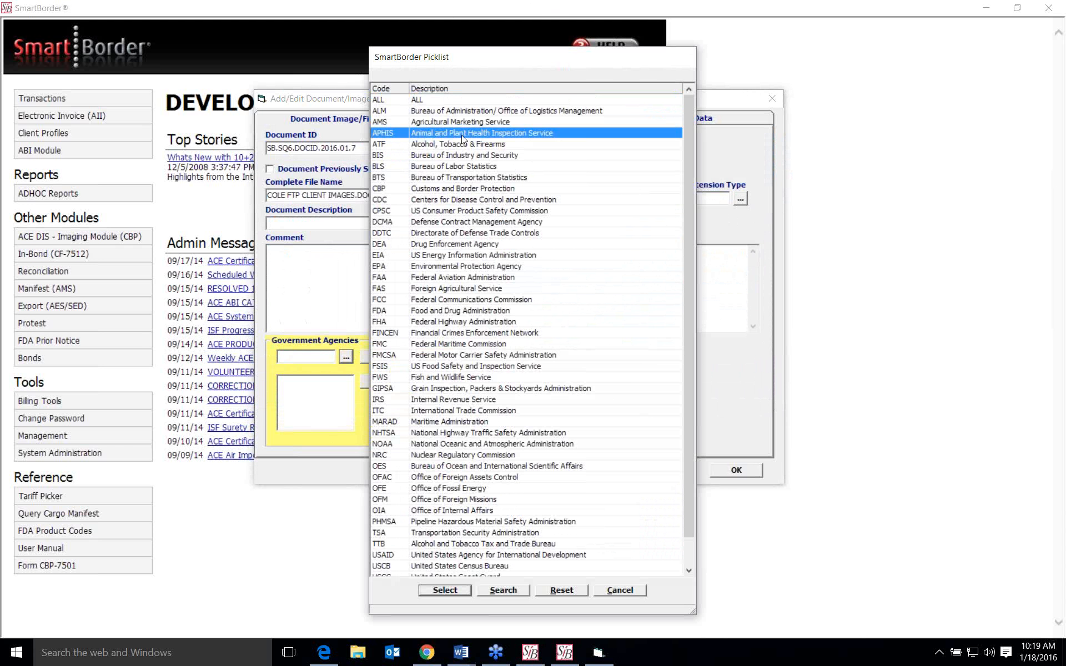
pyautogui.click(430, 591)
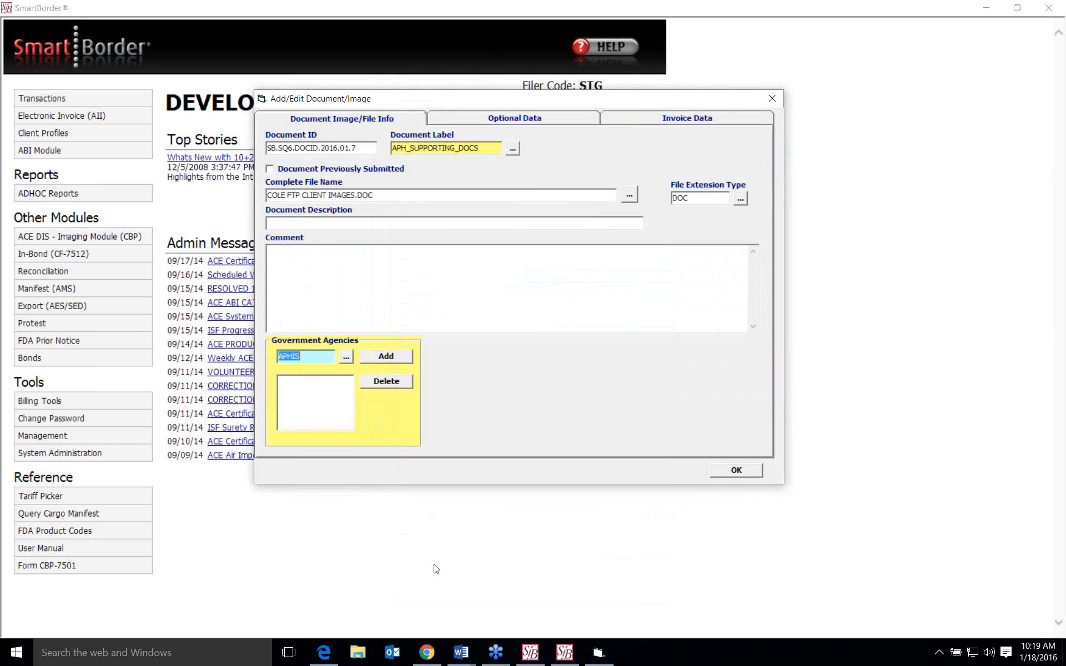
pyautogui.click(396, 360)
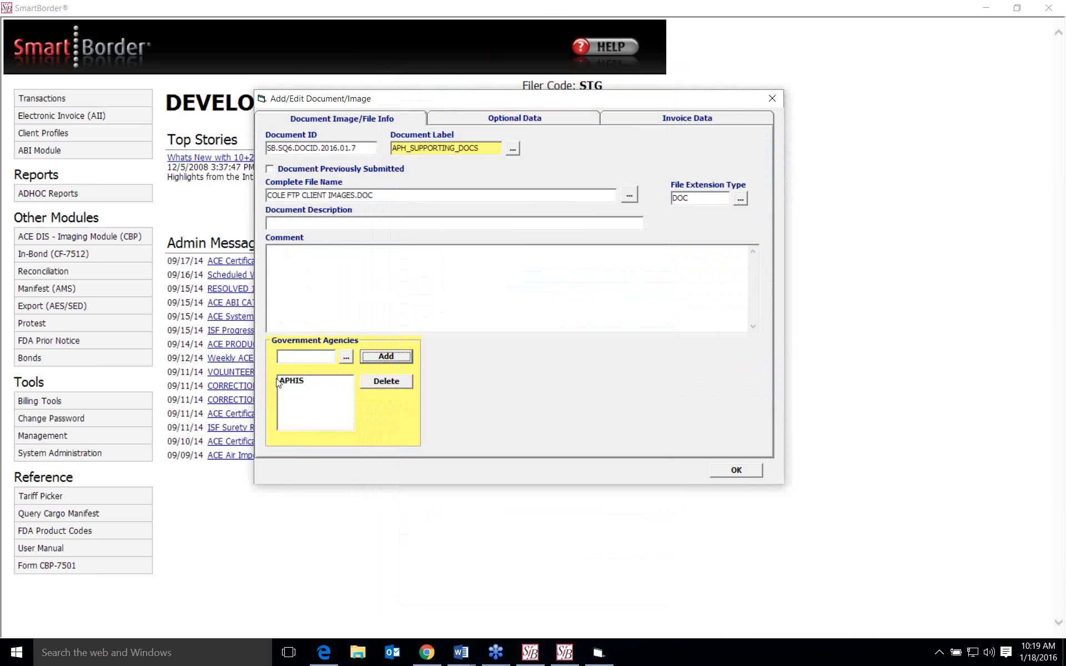
# - Add CBP as a second government agency, accept the document, and close the ACE DIS module
pyautogui.click(346, 360)
pyautogui.click(412, 187)
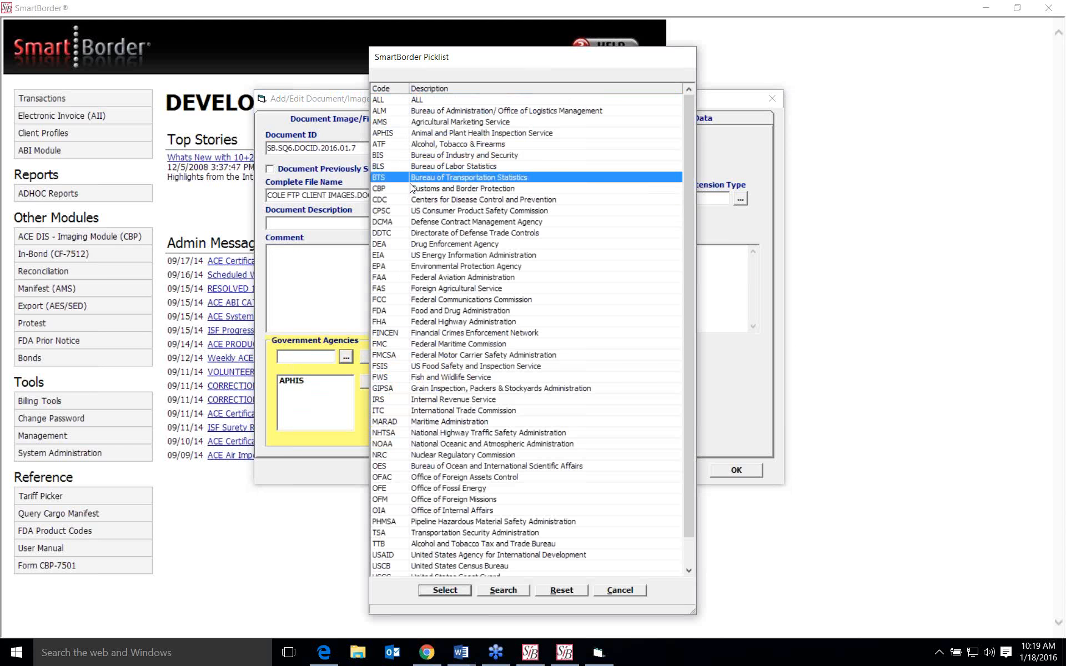
pyautogui.click(445, 590)
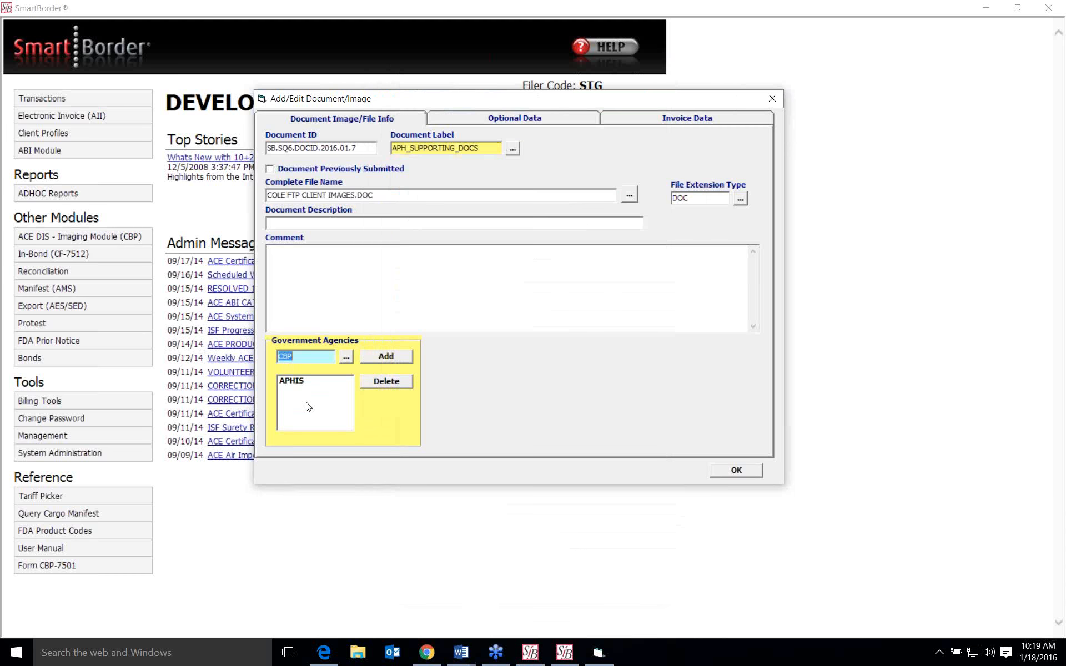
pyautogui.click(386, 358)
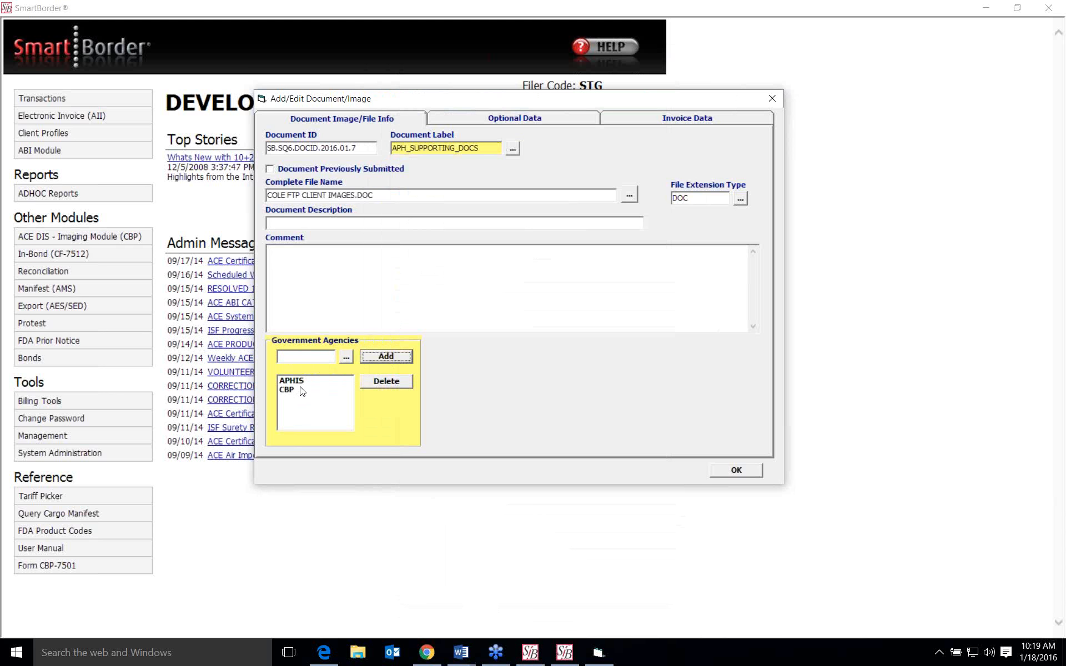
pyautogui.click(736, 471)
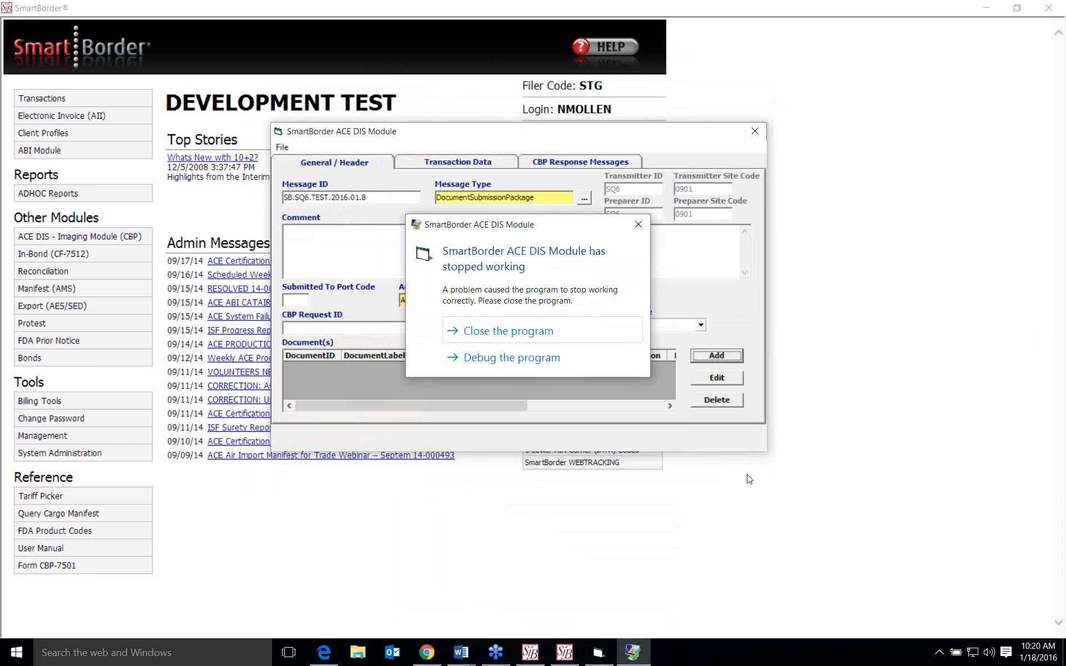
pyautogui.click(544, 336)
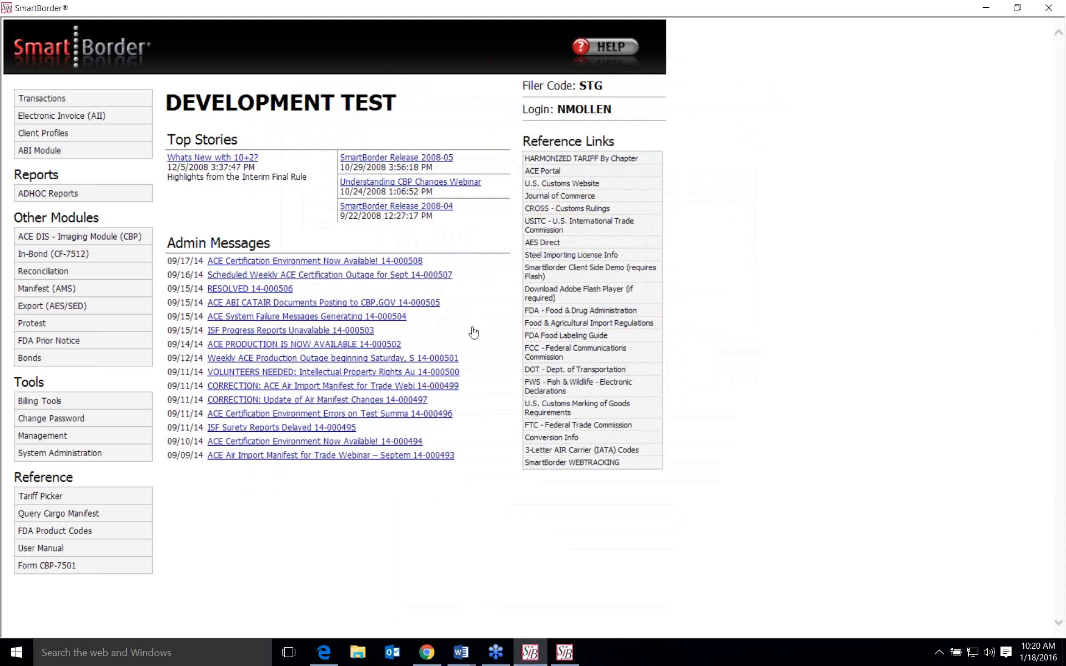
# - Switch to Word, review the webinar document's Things to Keep In Mind notes and the ABI message example, and close the document
pyautogui.click(462, 654)
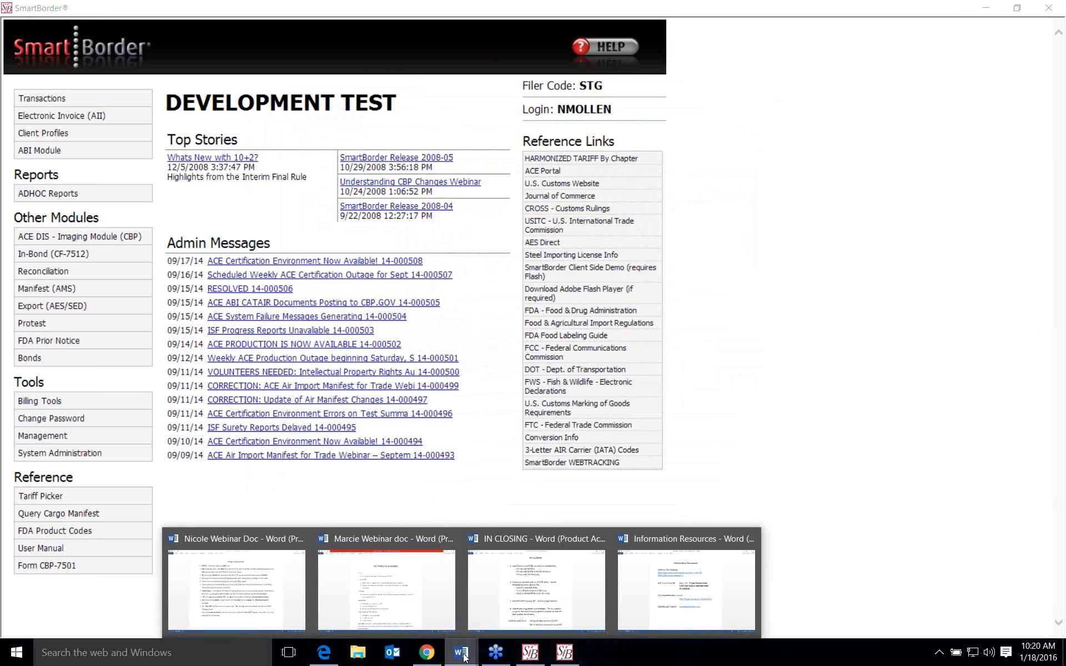
pyautogui.click(294, 602)
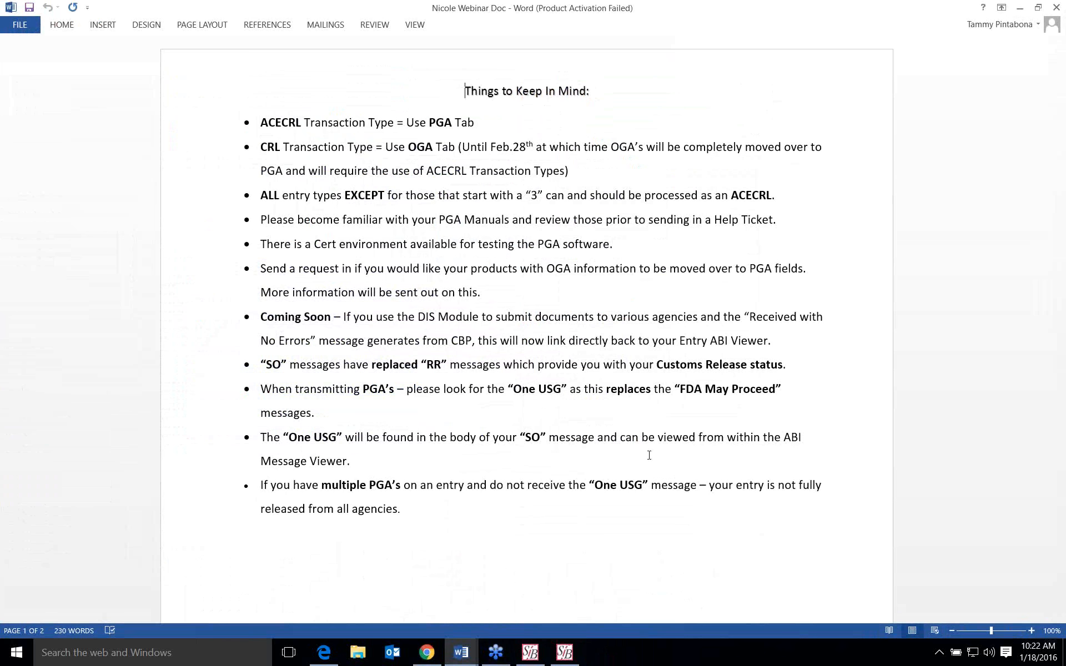
pyautogui.scroll(-6, 650, 455)
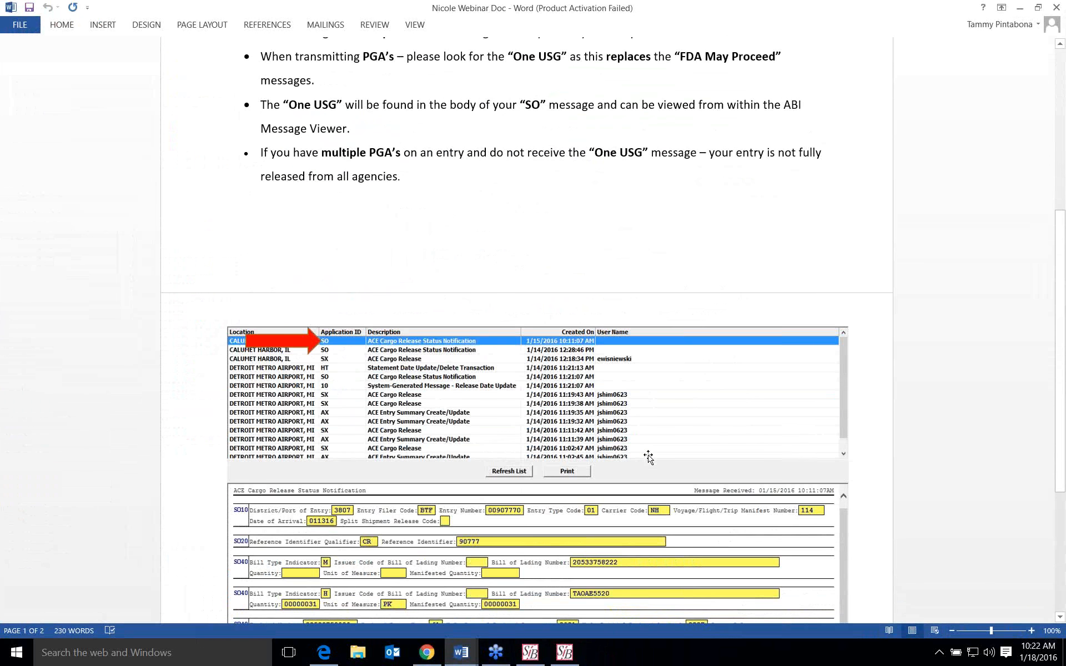
pyautogui.scroll(-4, 648, 456)
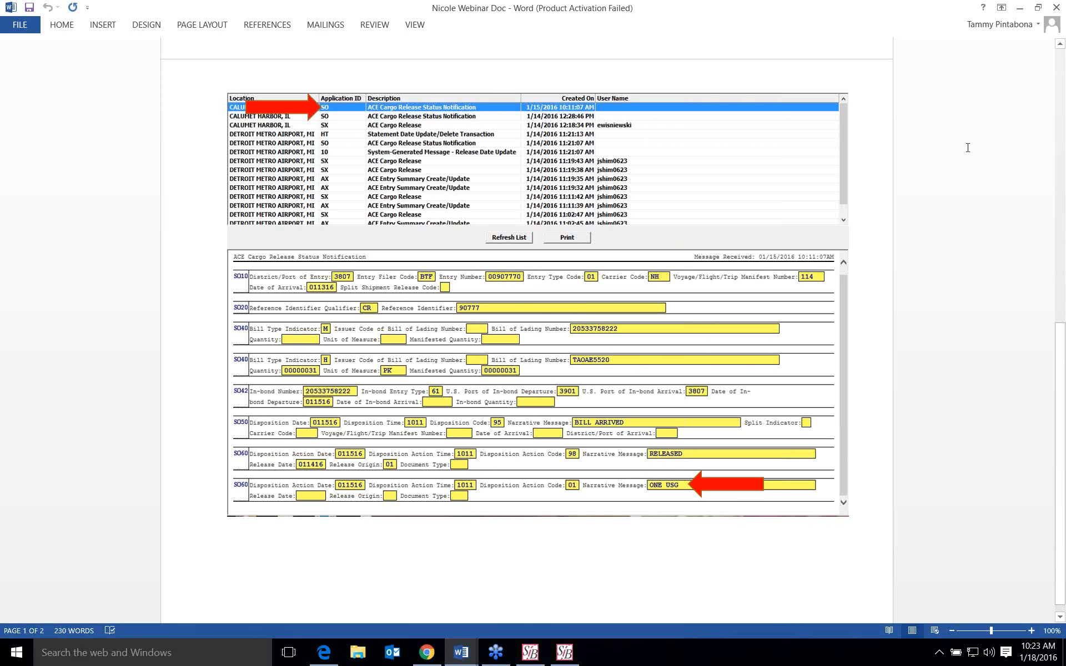
pyautogui.click(1060, 44)
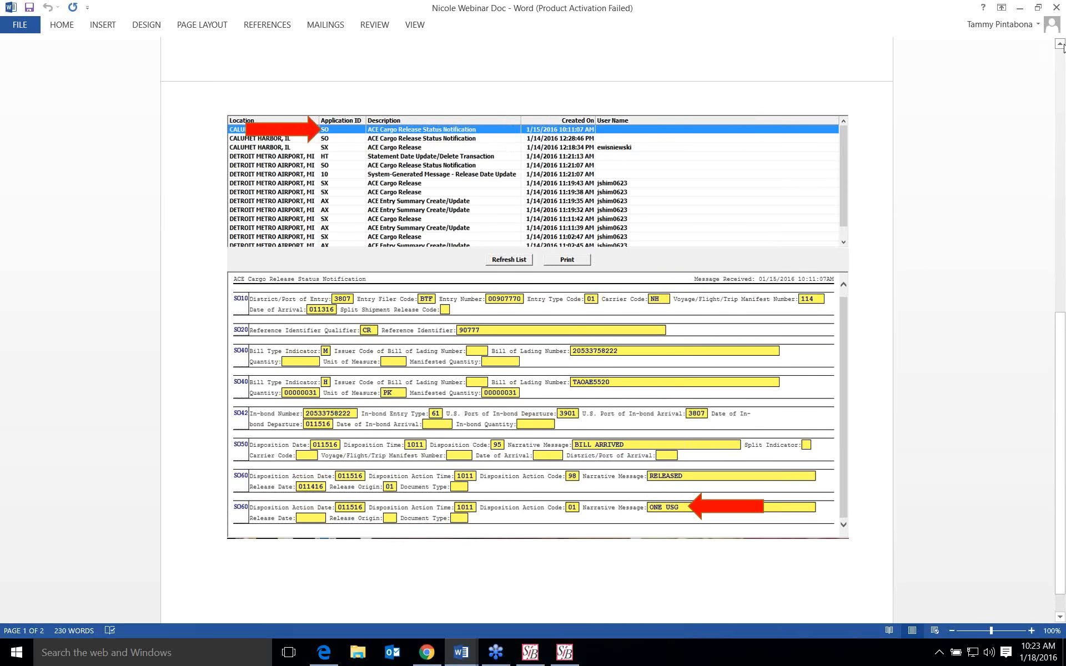
pyautogui.click(1055, 7)
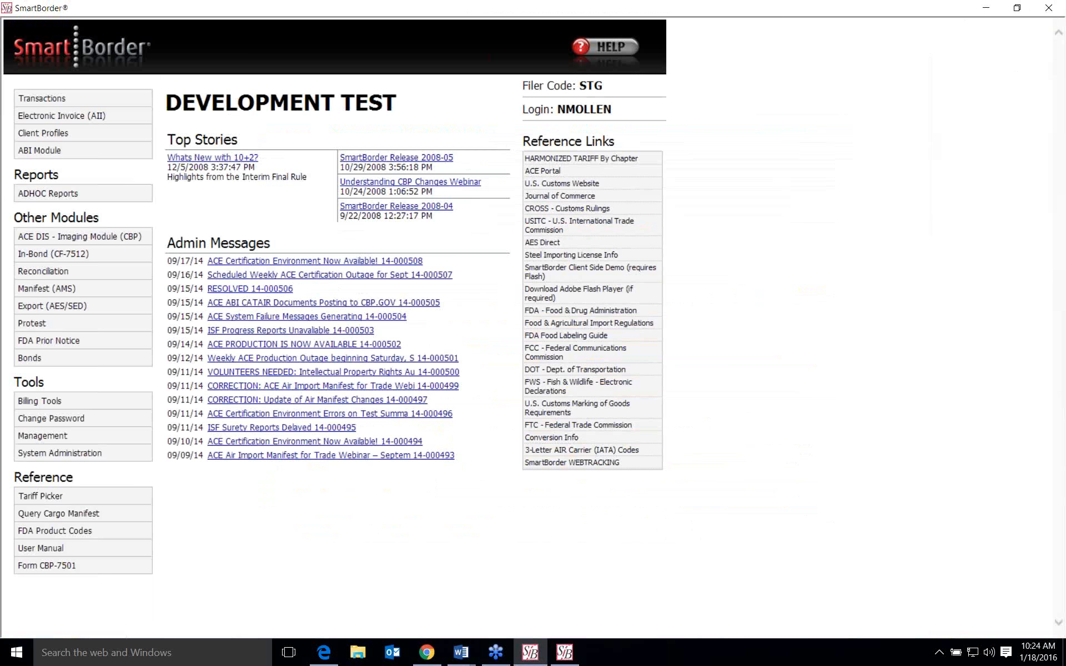
# - Switch to the SmartBorder transaction window, open its Release/Entry Editor, and open CBP line item 001
pyautogui.click(565, 653)
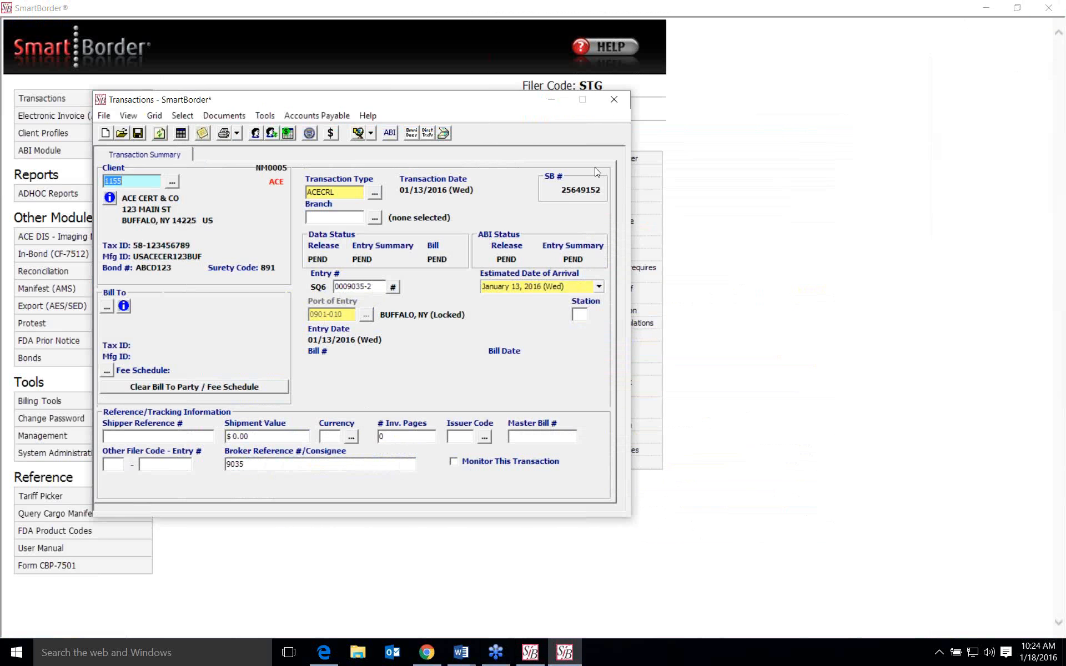
pyautogui.click(309, 138)
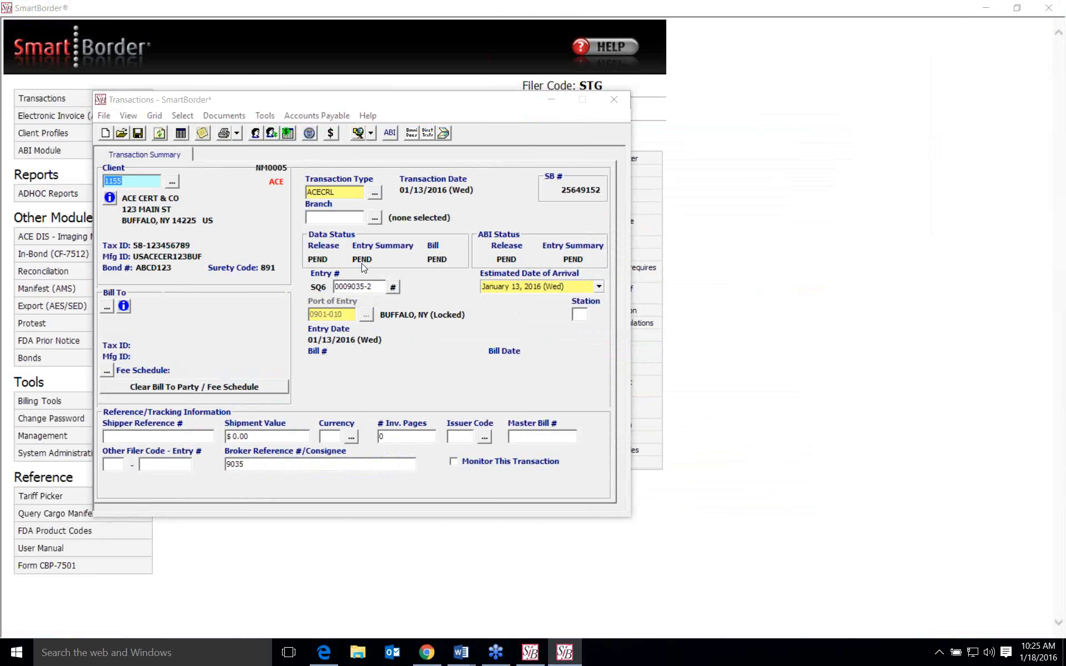
pyautogui.scroll(-3, 521, 444)
pyautogui.scroll(-10, 521, 444)
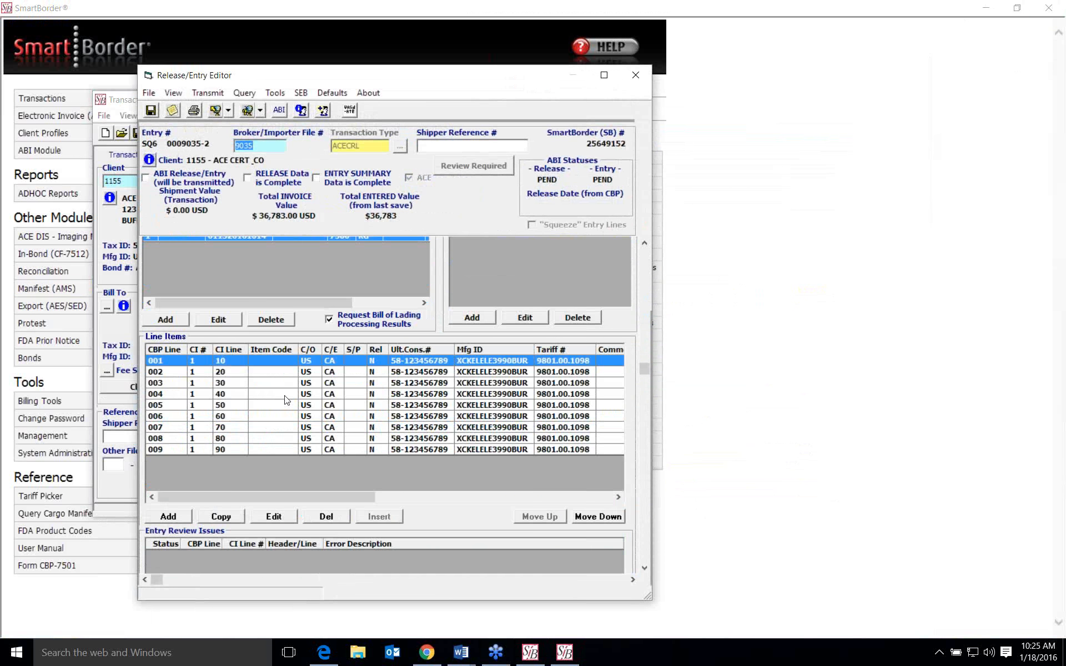
pyautogui.click(307, 361)
pyautogui.doubleClick(307, 361)
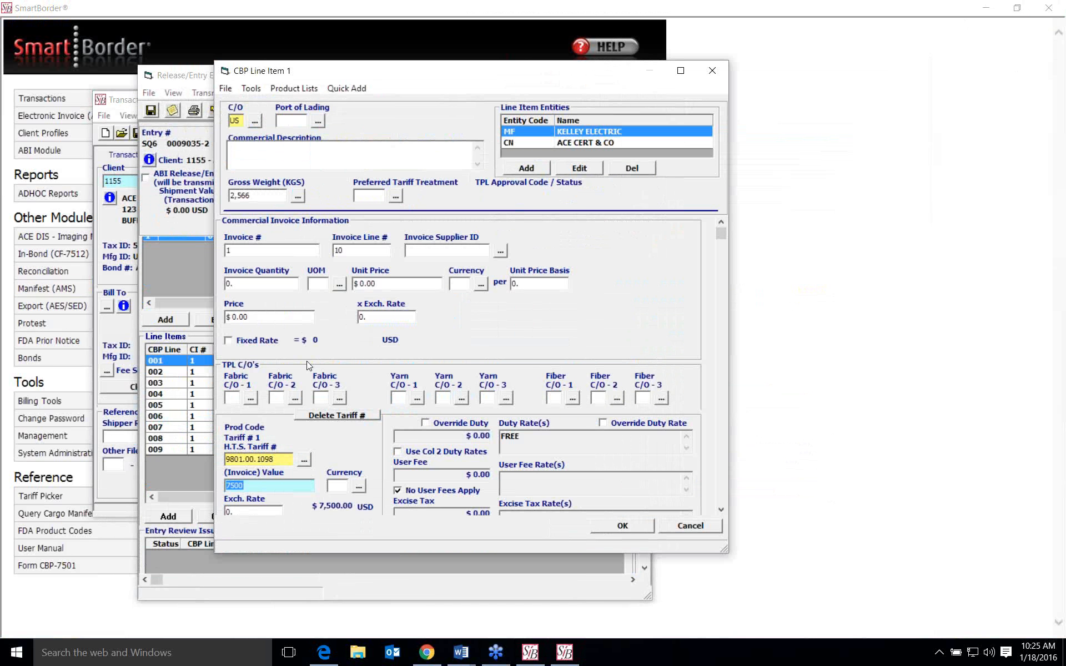
# - Open the PGA data for tariff 9801.00.1098 on the line item
pyautogui.scroll(-5, 307, 361)
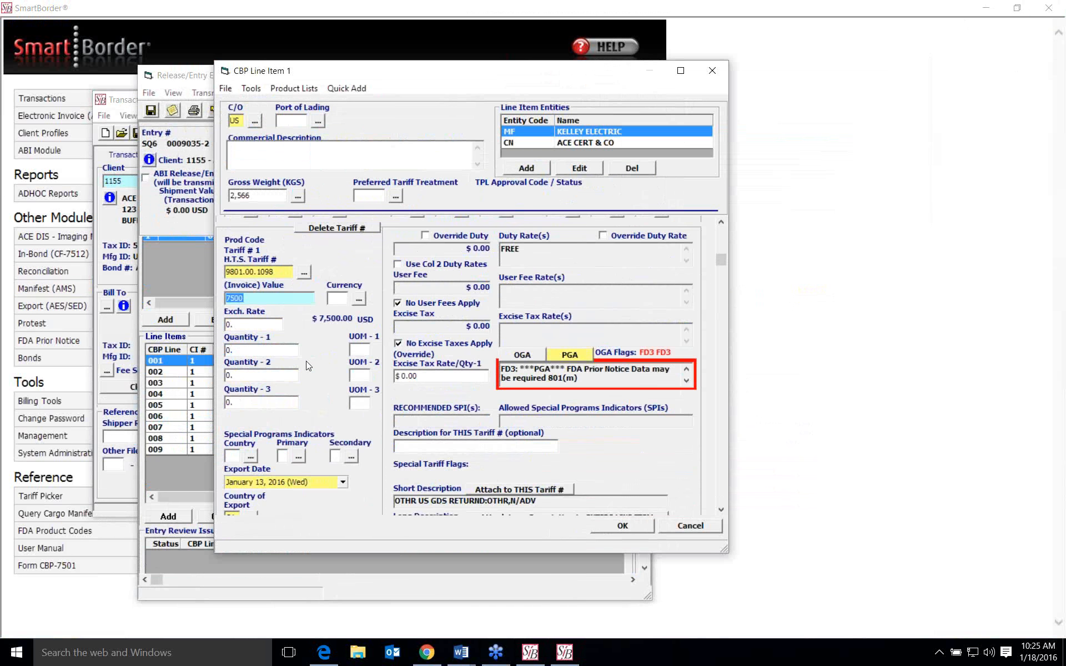
pyautogui.scroll(-1, 307, 365)
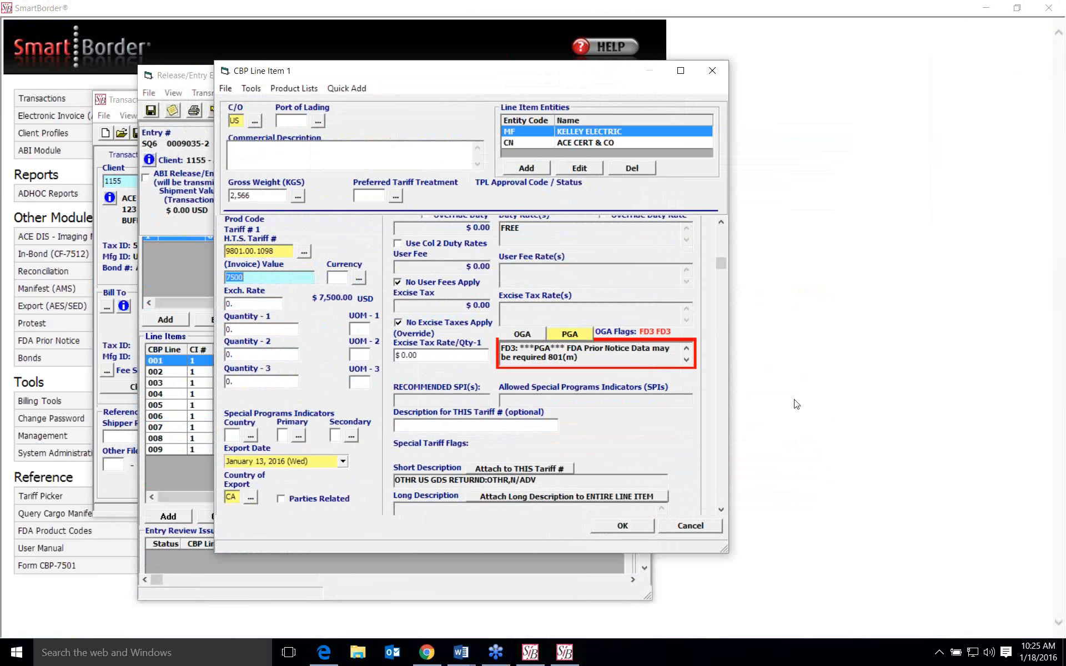
pyautogui.doubleClick(562, 337)
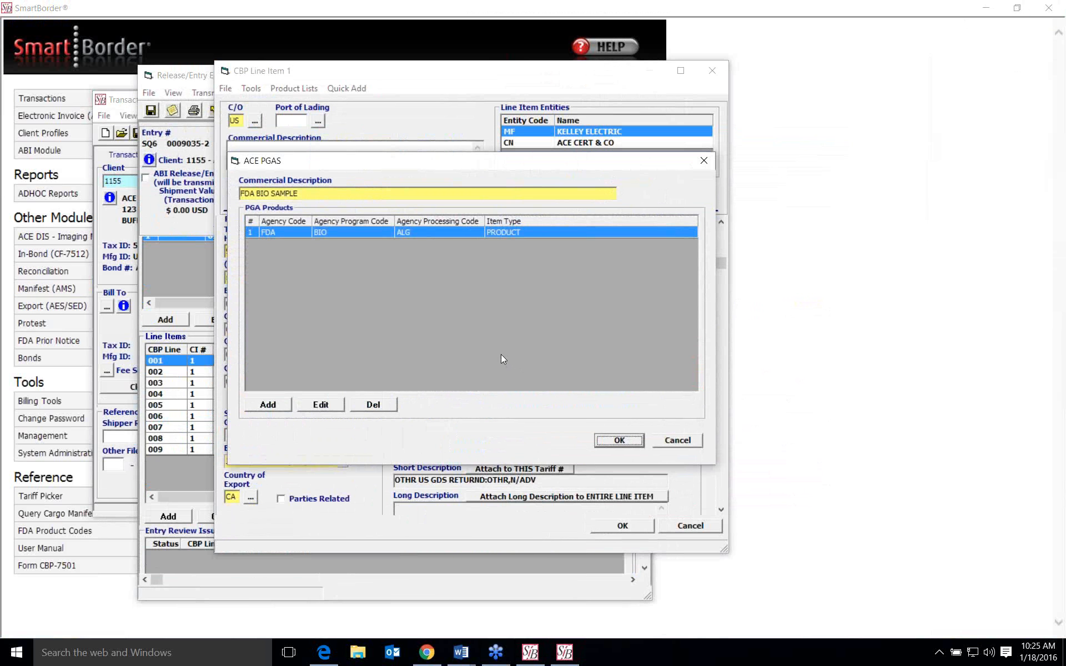
# - Start an additional PGA product with agency FDA, review the available program codes, and cancel the addition
pyautogui.click(267, 407)
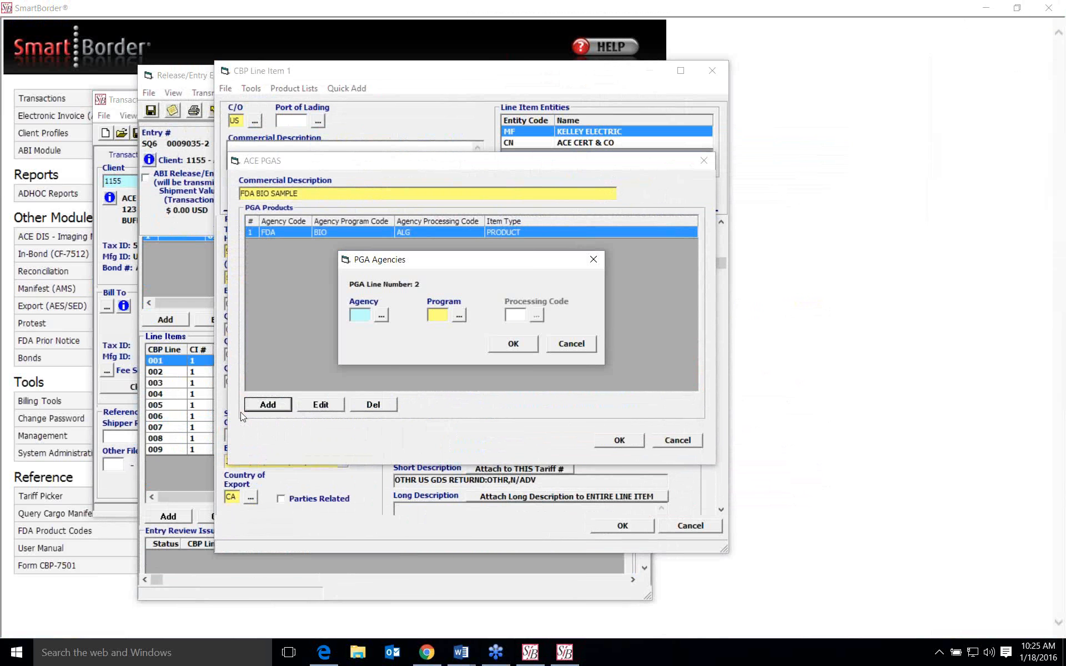
pyautogui.click(381, 315)
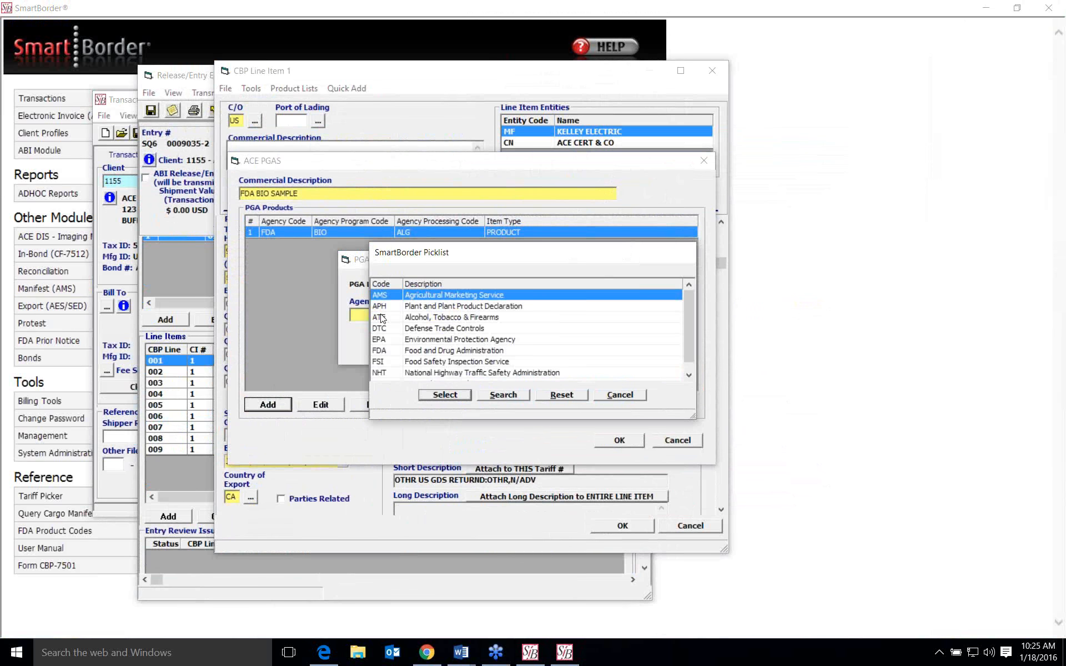
pyautogui.click(399, 352)
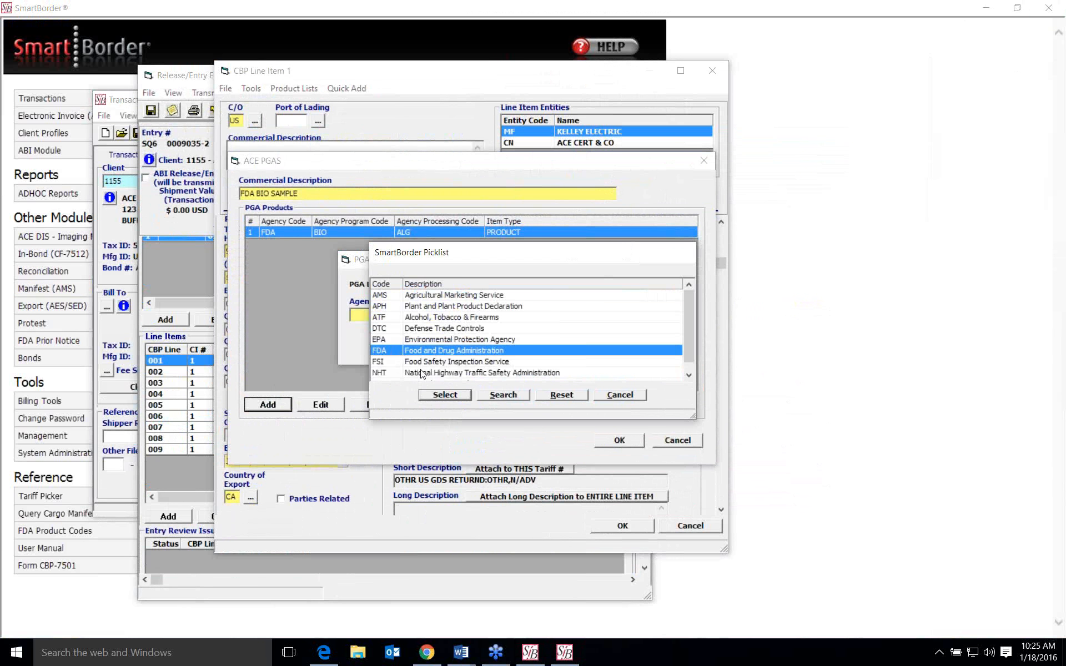
pyautogui.click(435, 398)
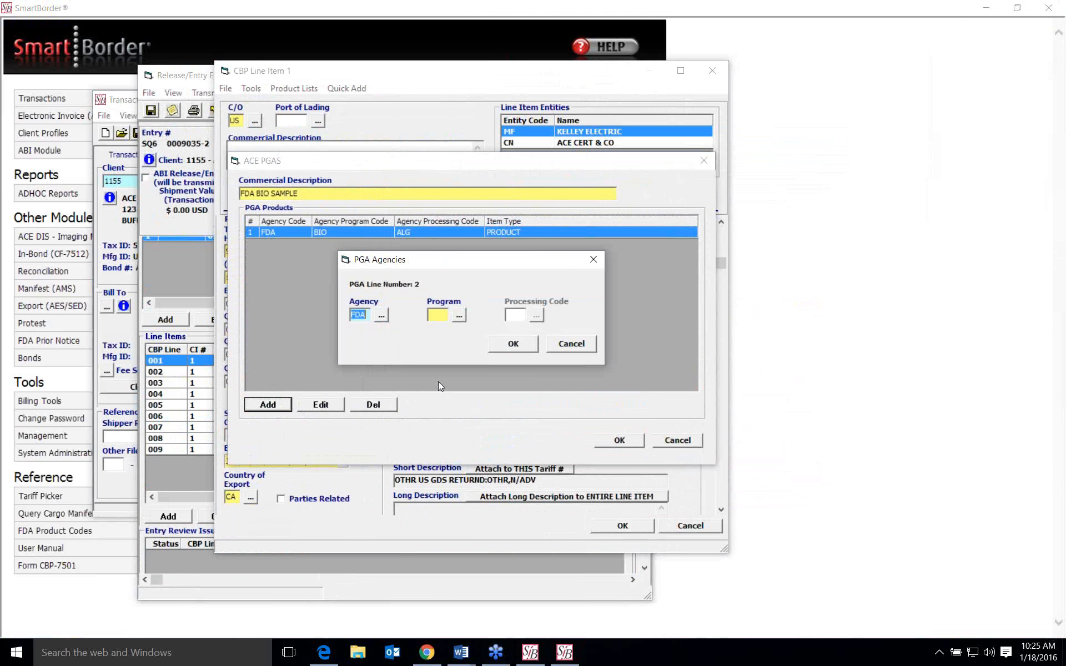
pyautogui.click(458, 315)
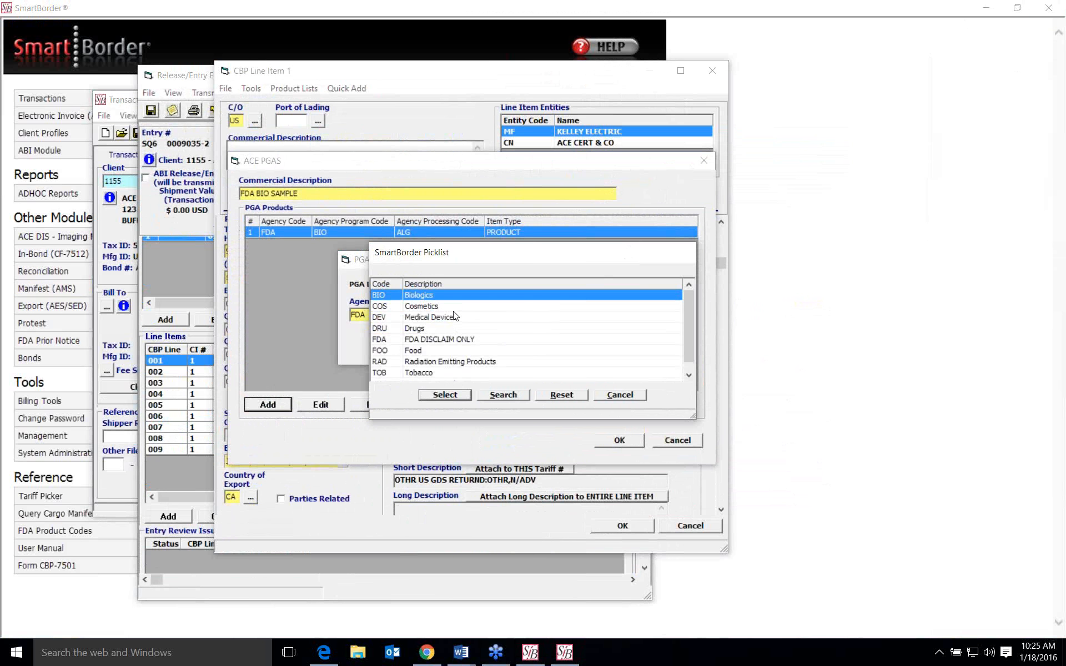
pyautogui.scroll(-1, 455, 309)
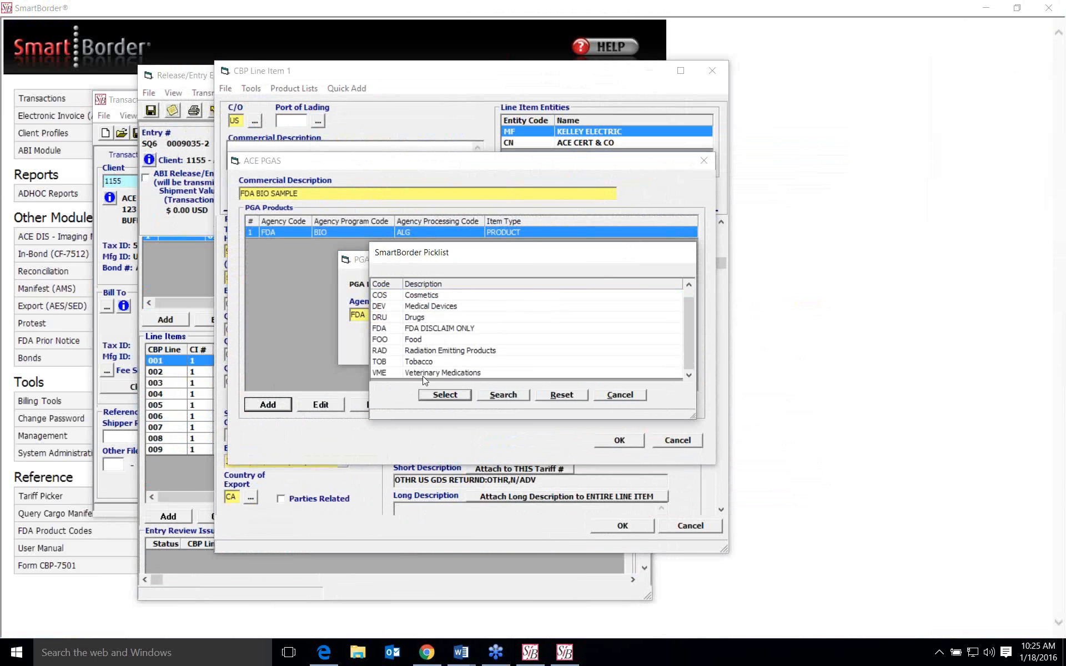
pyautogui.click(622, 395)
pyautogui.click(581, 349)
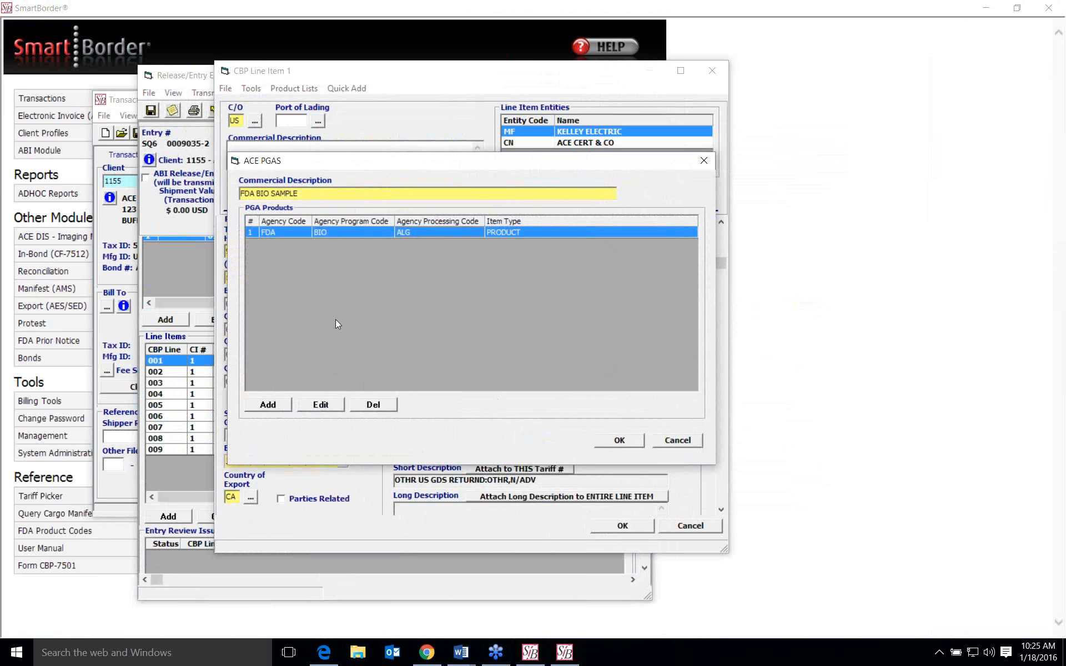
# - Open the existing FDA BIO product for editing, review the intended use codes, and select 080.000 for human medical use
pyautogui.click(322, 406)
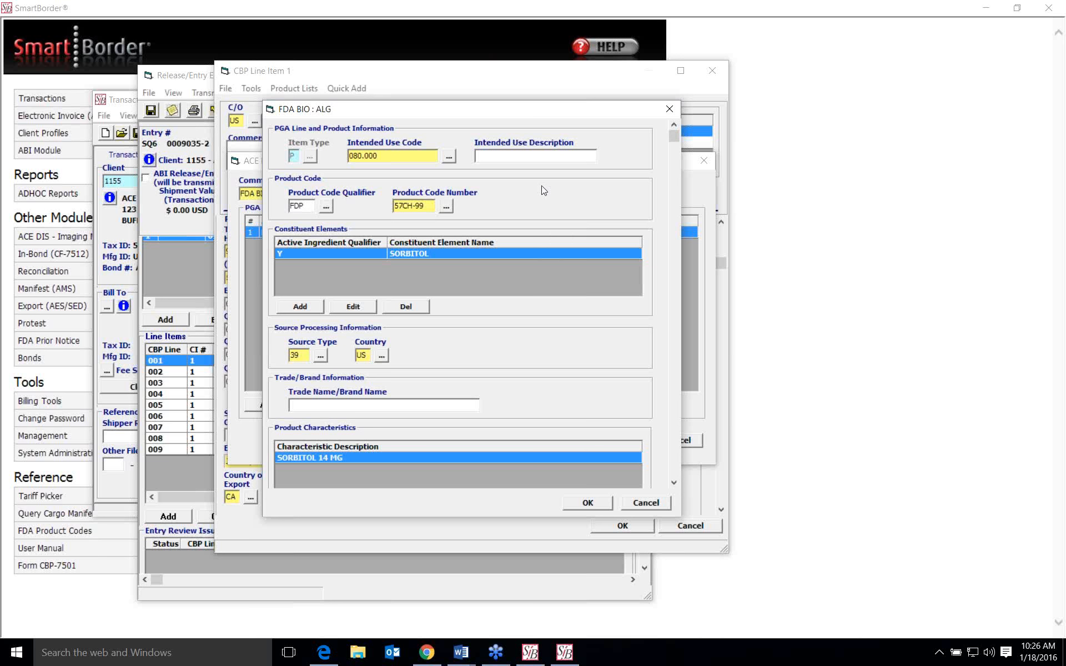
pyautogui.click(447, 158)
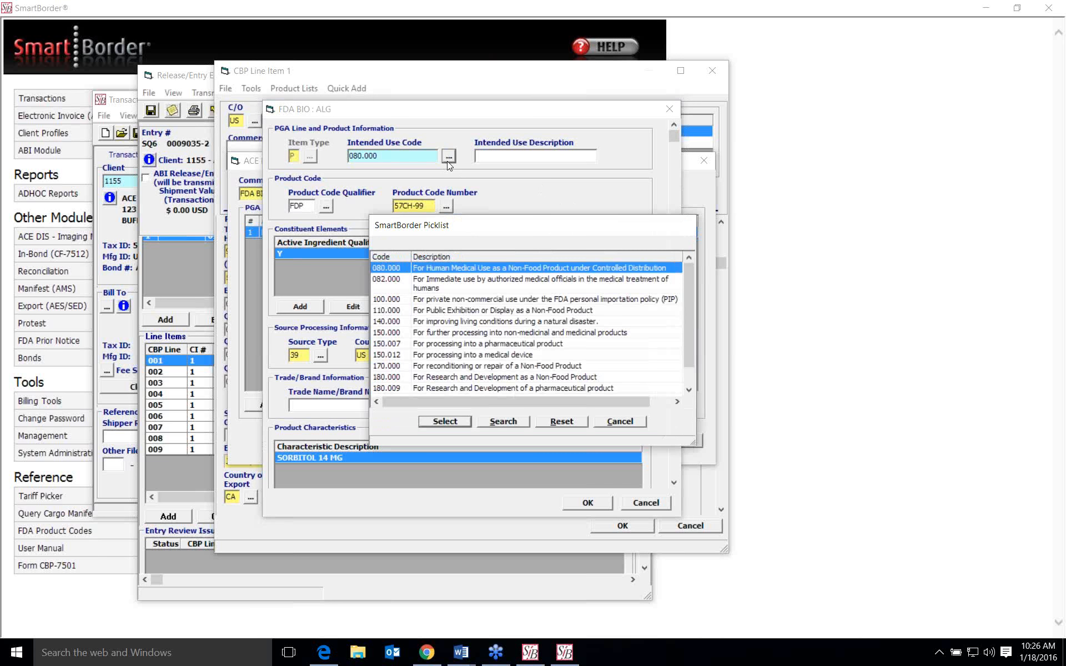
pyautogui.scroll(-1, 451, 271)
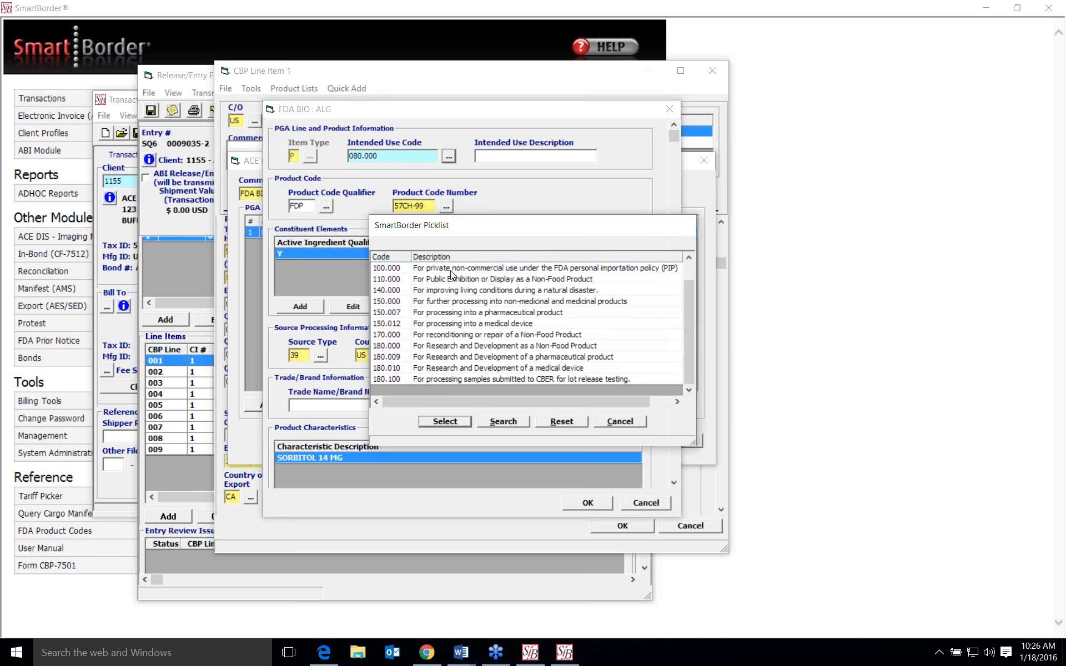
pyautogui.scroll(1, 451, 272)
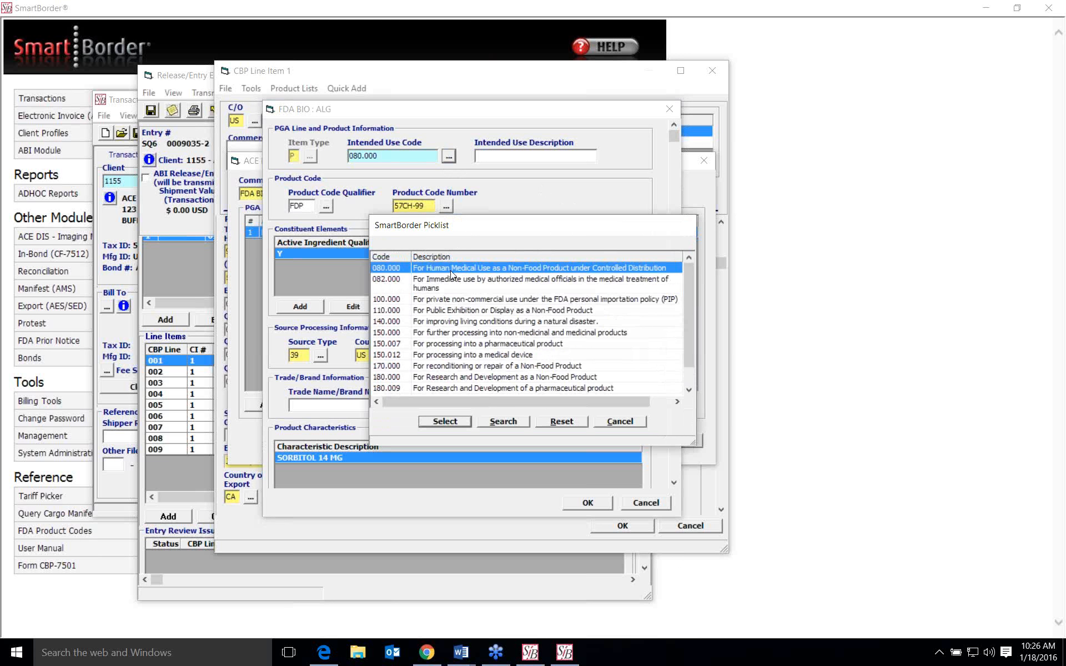
pyautogui.scroll(-1, 451, 271)
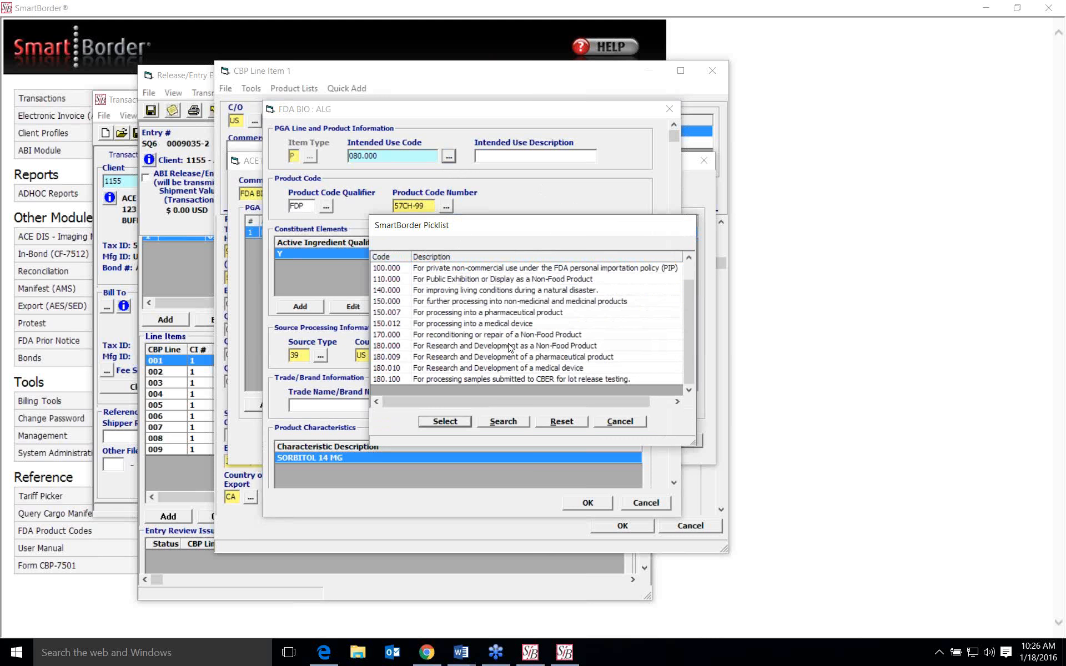
pyautogui.scroll(1, 507, 348)
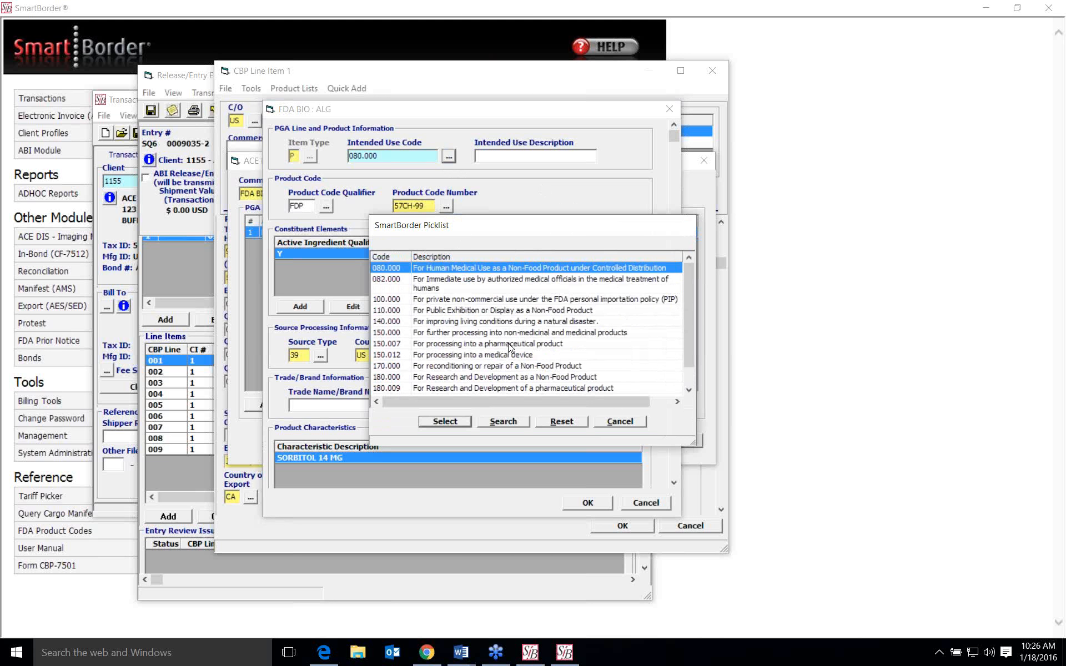
pyautogui.scroll(-1, 510, 348)
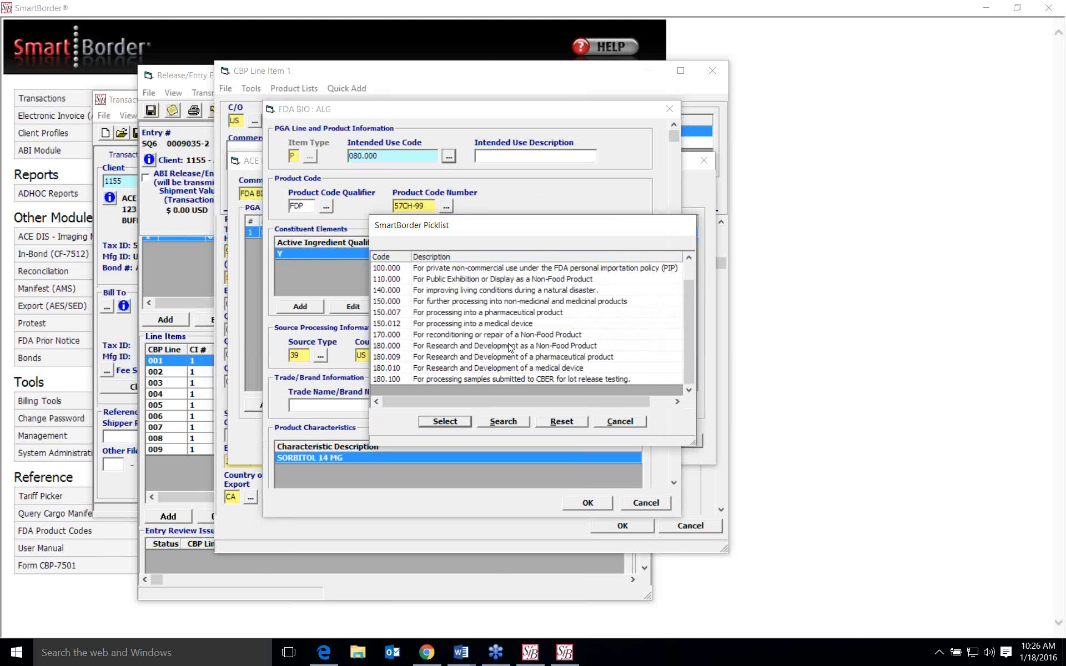
pyautogui.scroll(1, 510, 348)
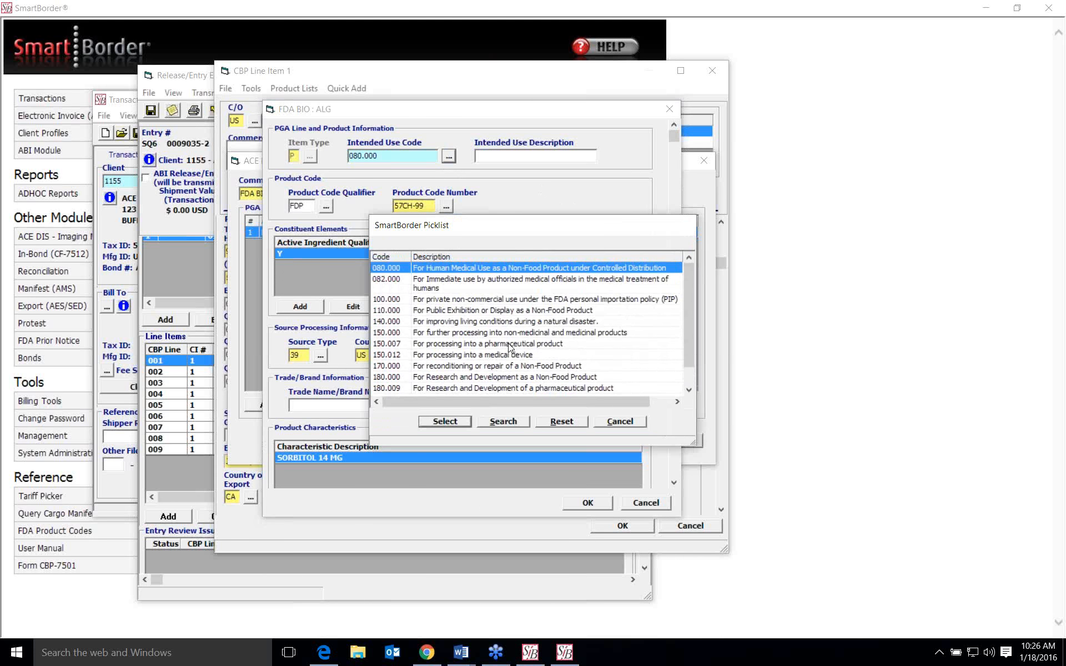
pyautogui.click(450, 420)
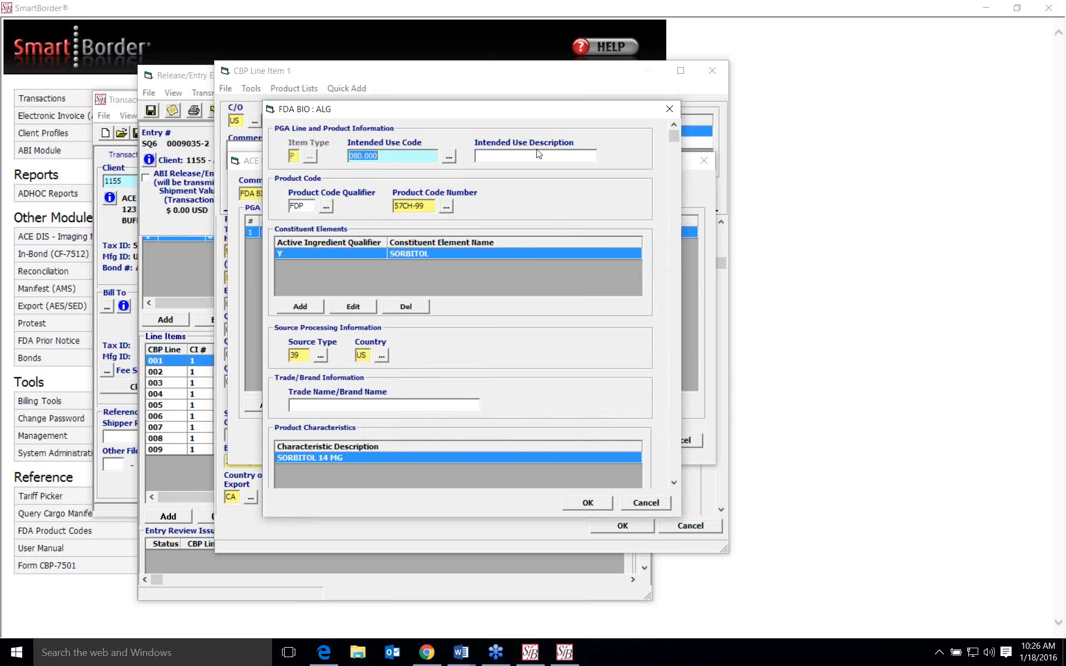
# - Open the FDA Product Code Builder for the product code number, look over its search options, and close it
pyautogui.scroll(-1, 525, 198)
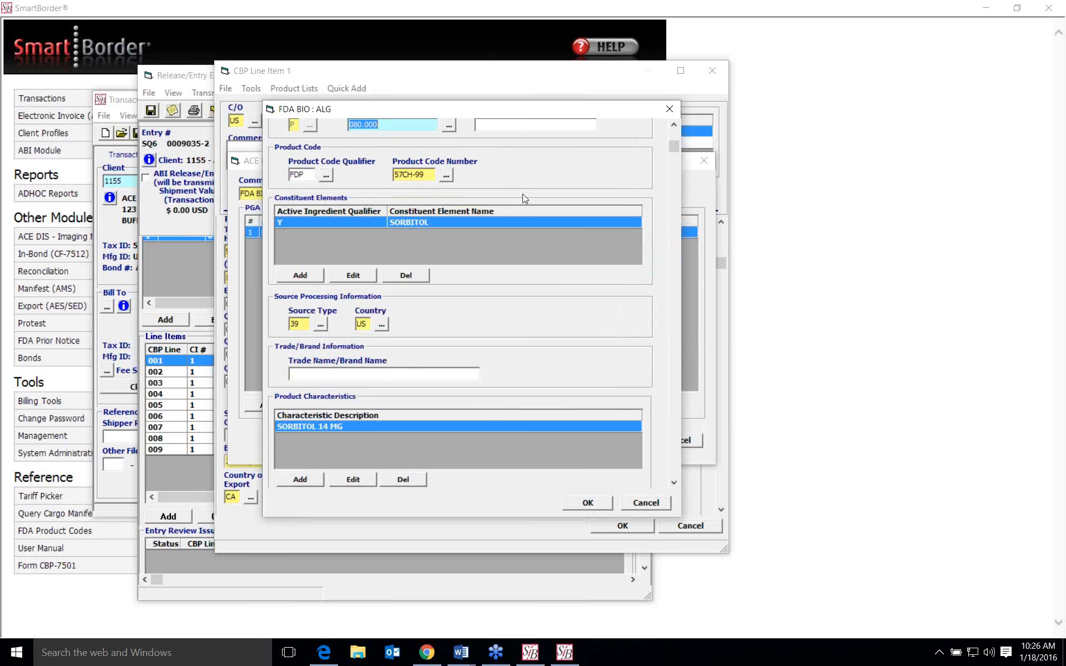
pyautogui.click(446, 175)
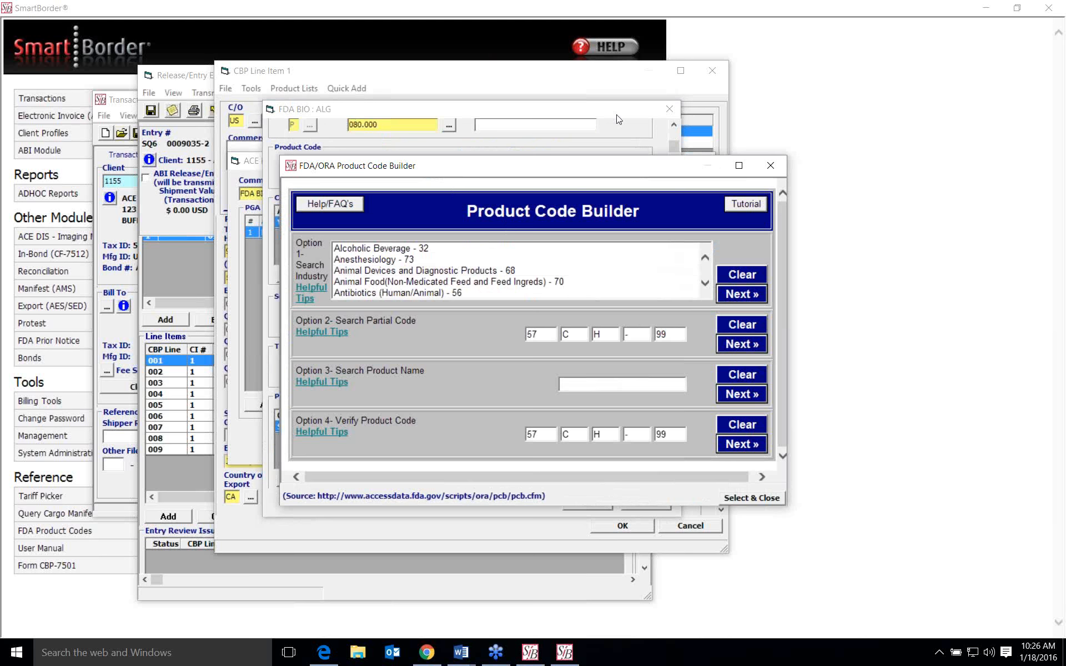
pyautogui.moveTo(603, 173)
pyautogui.mouseDown()
pyautogui.moveTo(611, 224)
pyautogui.moveTo(610, 174)
pyautogui.mouseUp()
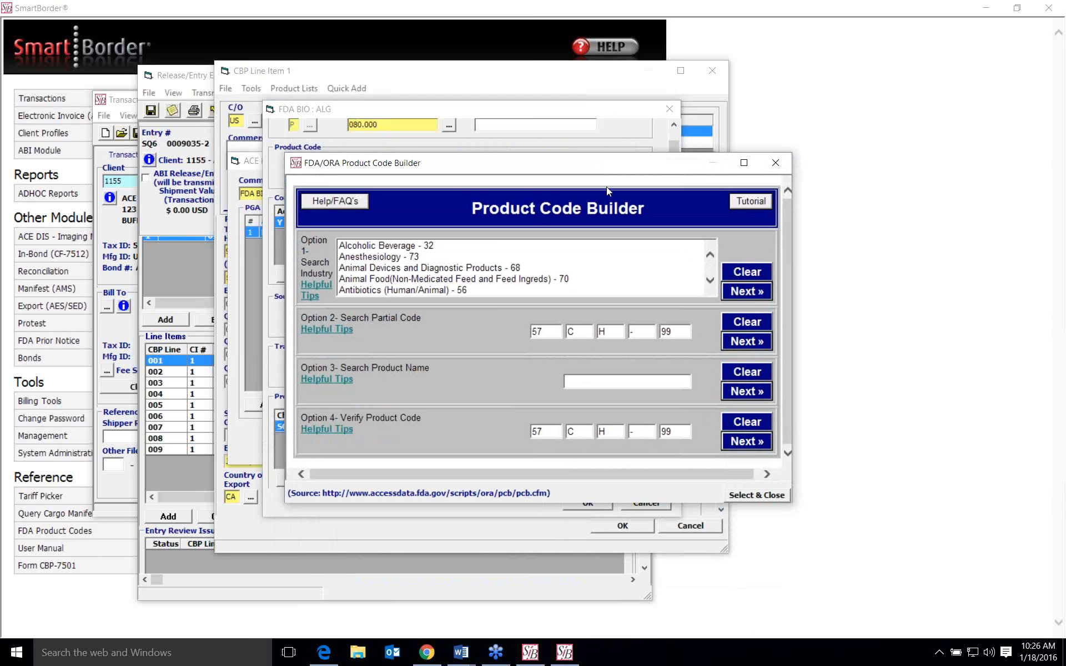
pyautogui.scroll(-1, 472, 314)
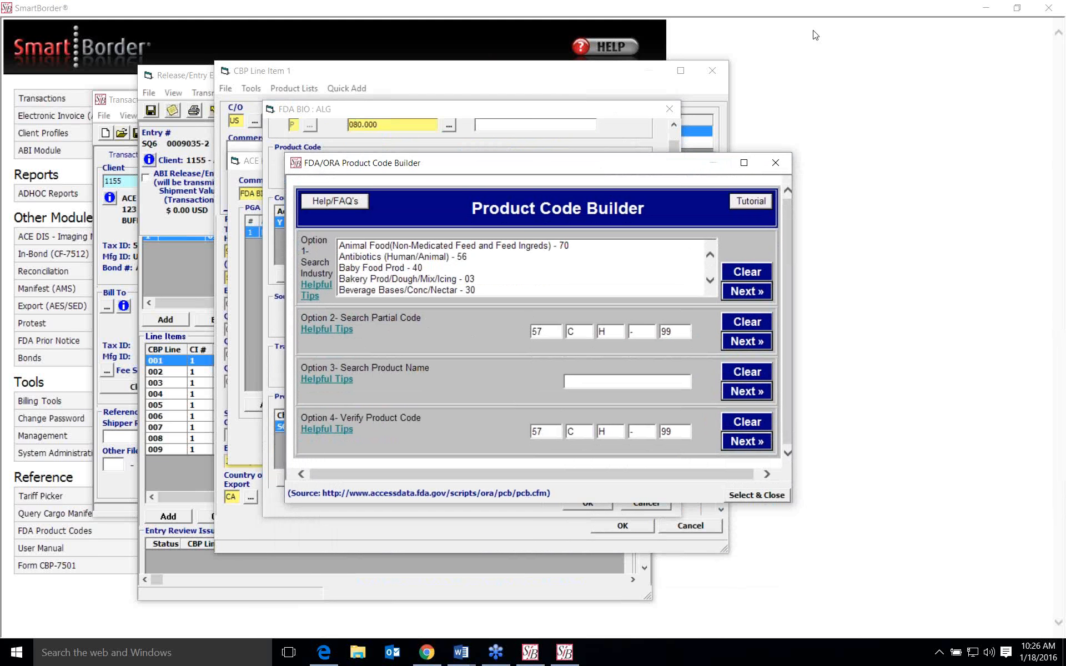
pyautogui.click(780, 167)
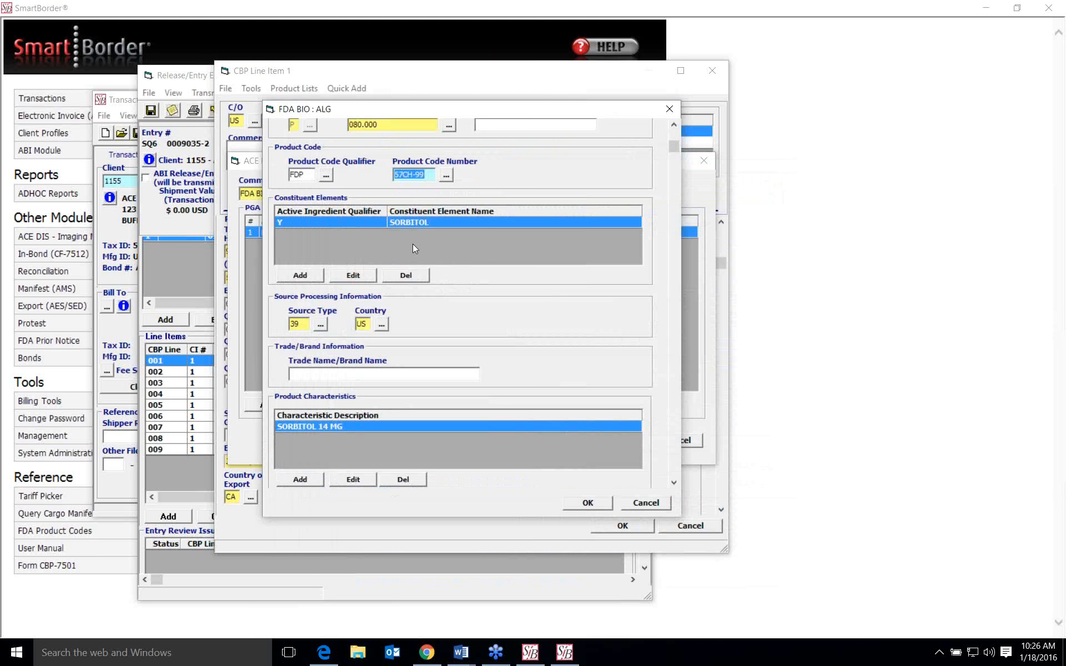
# - Open the SORBITOL constituent element, examine its active ingredient name, percent, quantity and unit fields, and cancel out
pyautogui.scroll(-1, 413, 248)
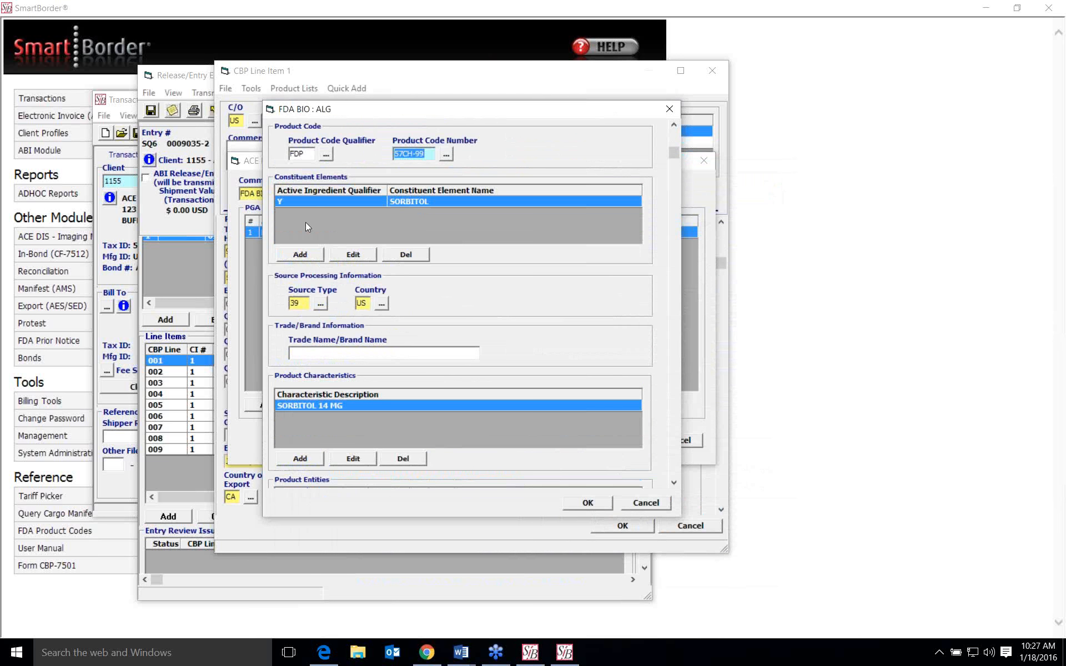
pyautogui.click(348, 255)
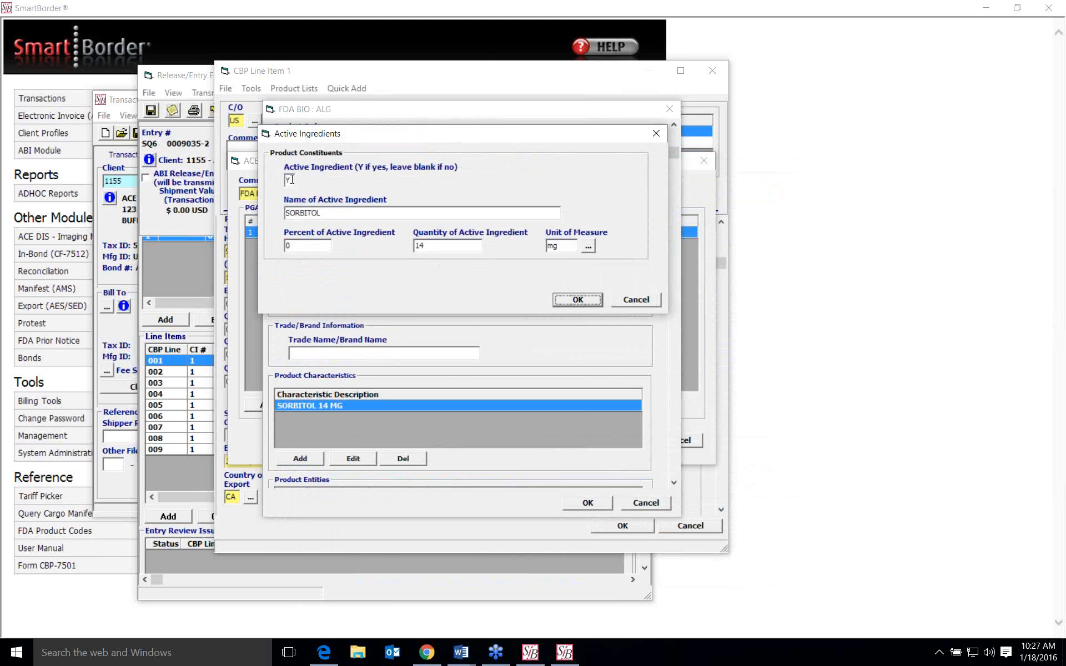
pyautogui.click(326, 216)
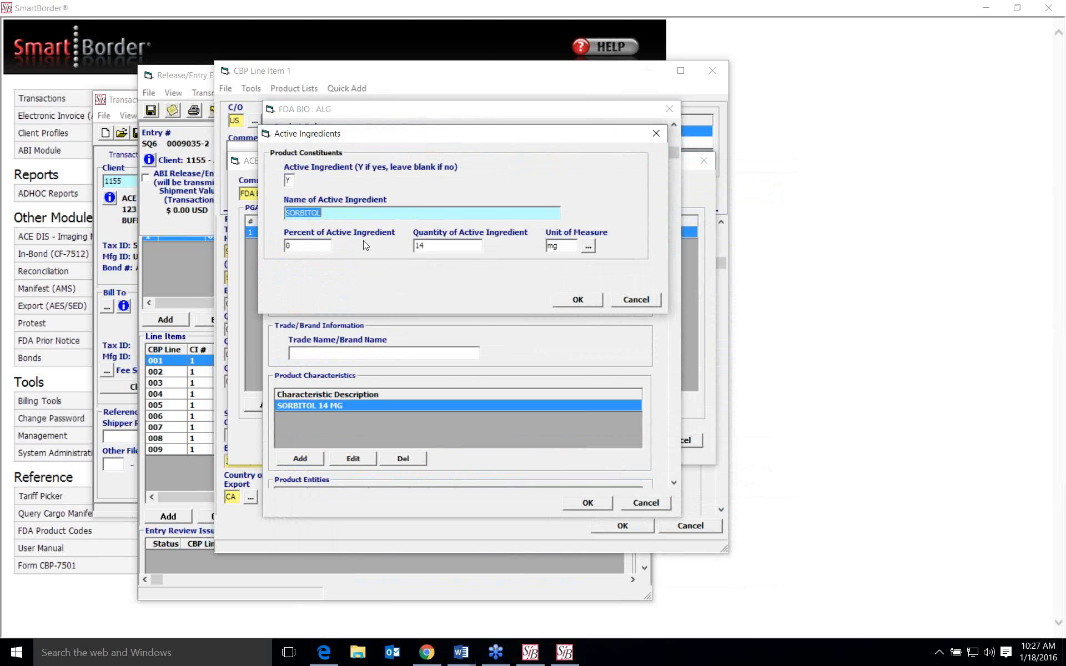
pyautogui.click(311, 244)
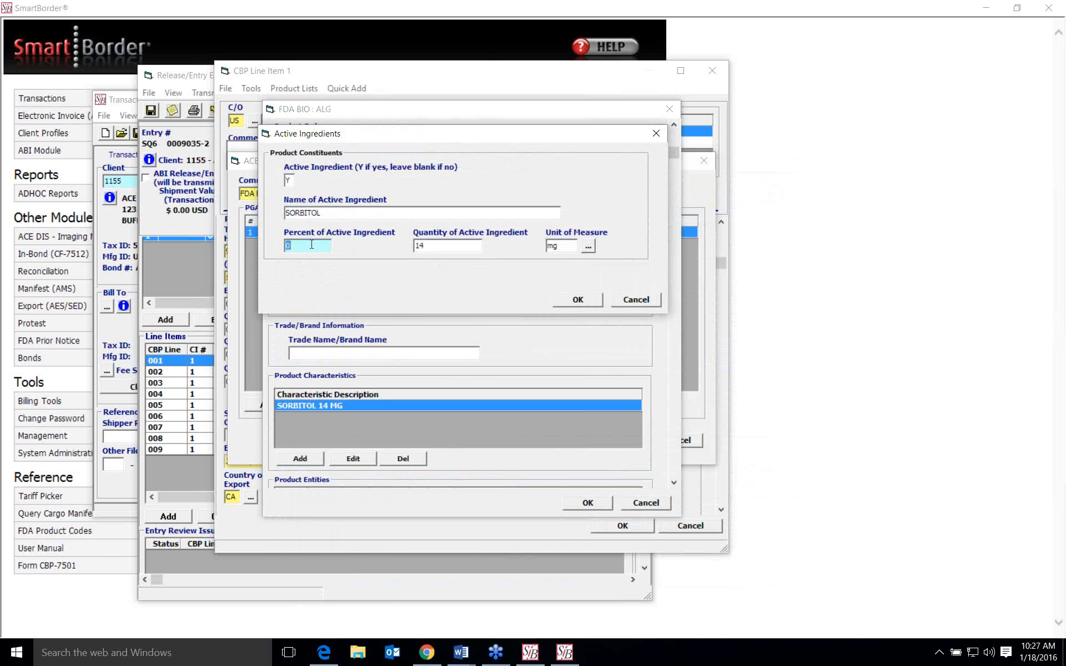
pyautogui.click(453, 245)
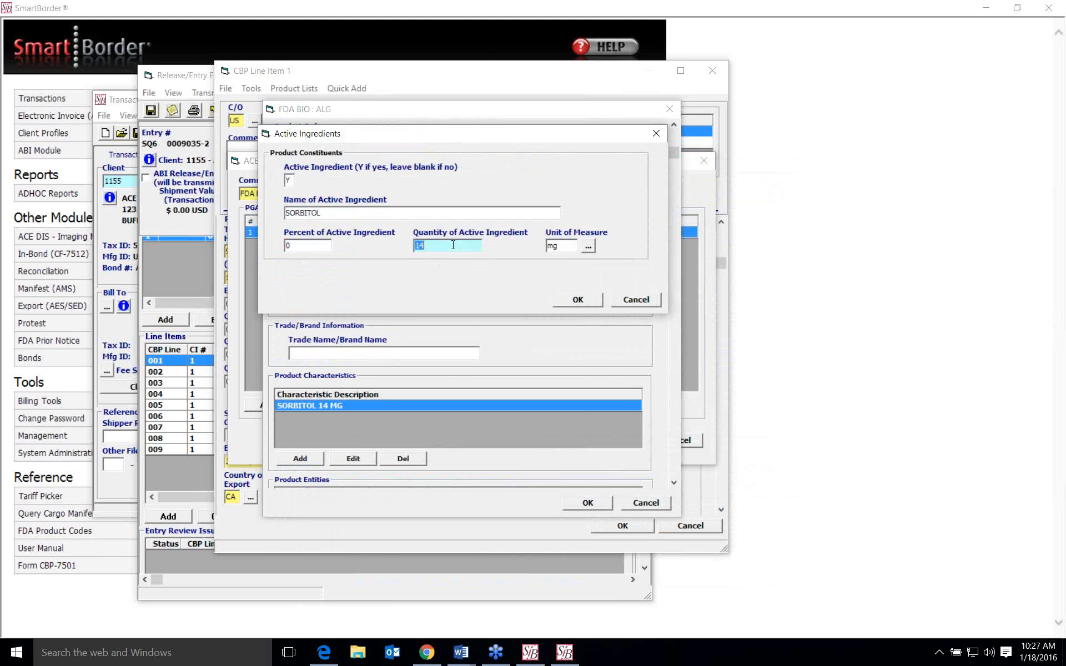
pyautogui.click(572, 248)
pyautogui.hotkey('shift', 'Tab')
pyautogui.click(655, 301)
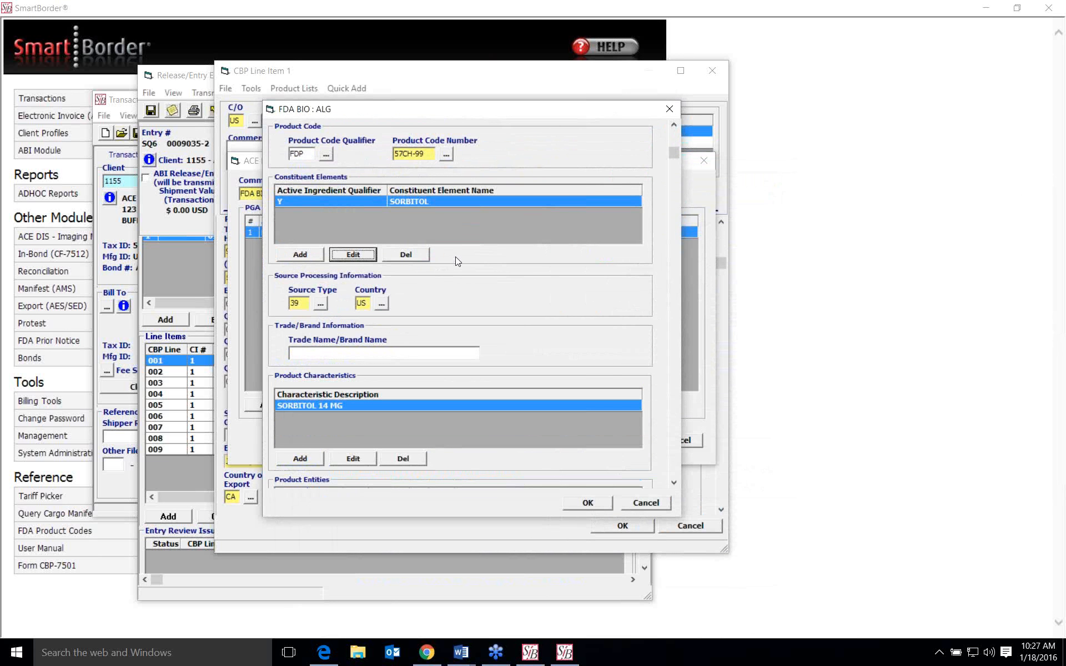
# - Review the available source type codes and country codes in the Source Processing Information, cancelling out of both lists
pyautogui.scroll(-1, 456, 257)
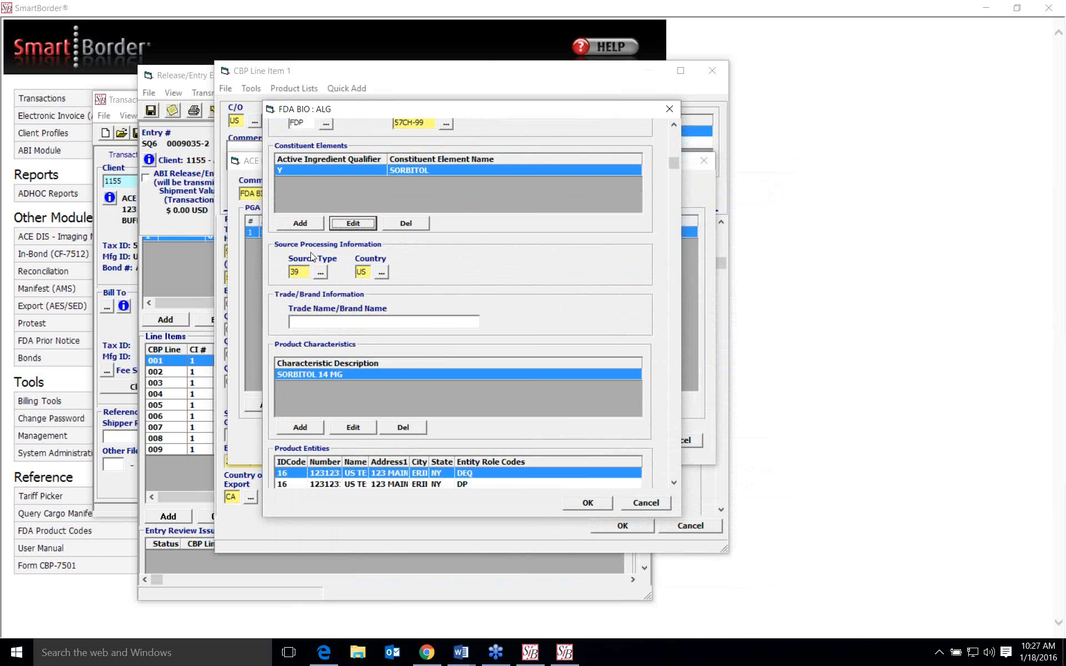
pyautogui.click(322, 272)
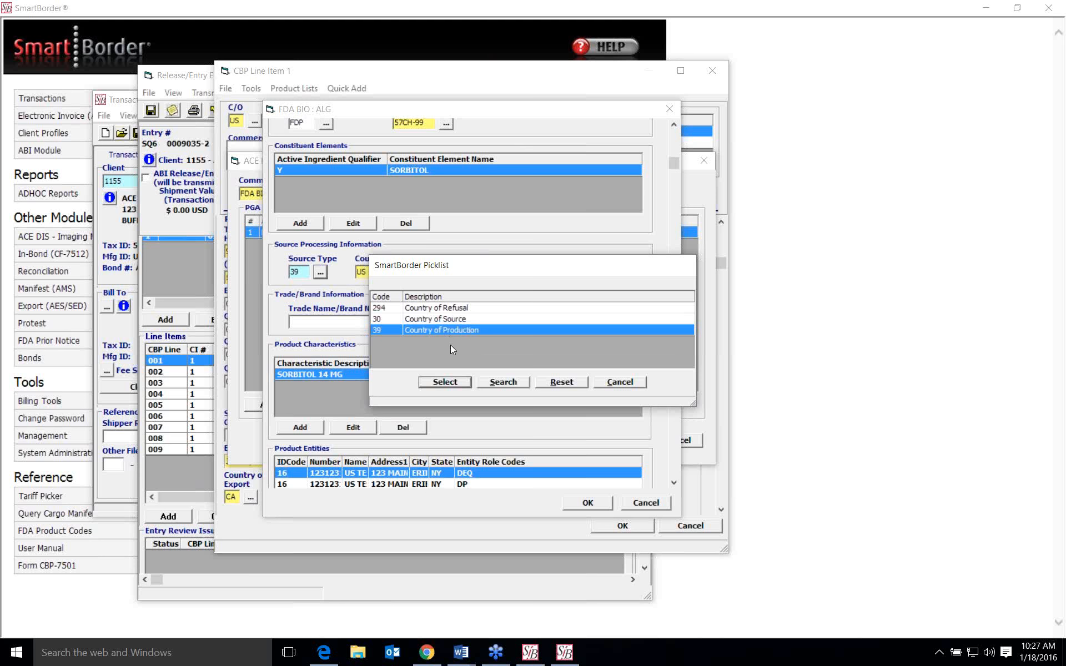
pyautogui.click(612, 382)
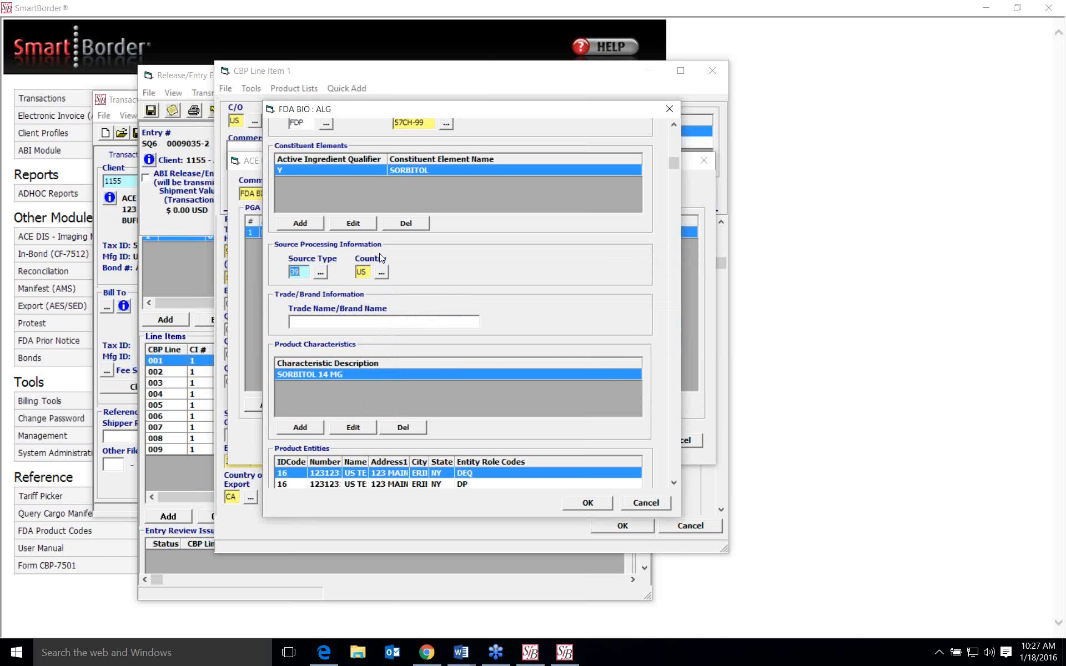
pyautogui.click(382, 273)
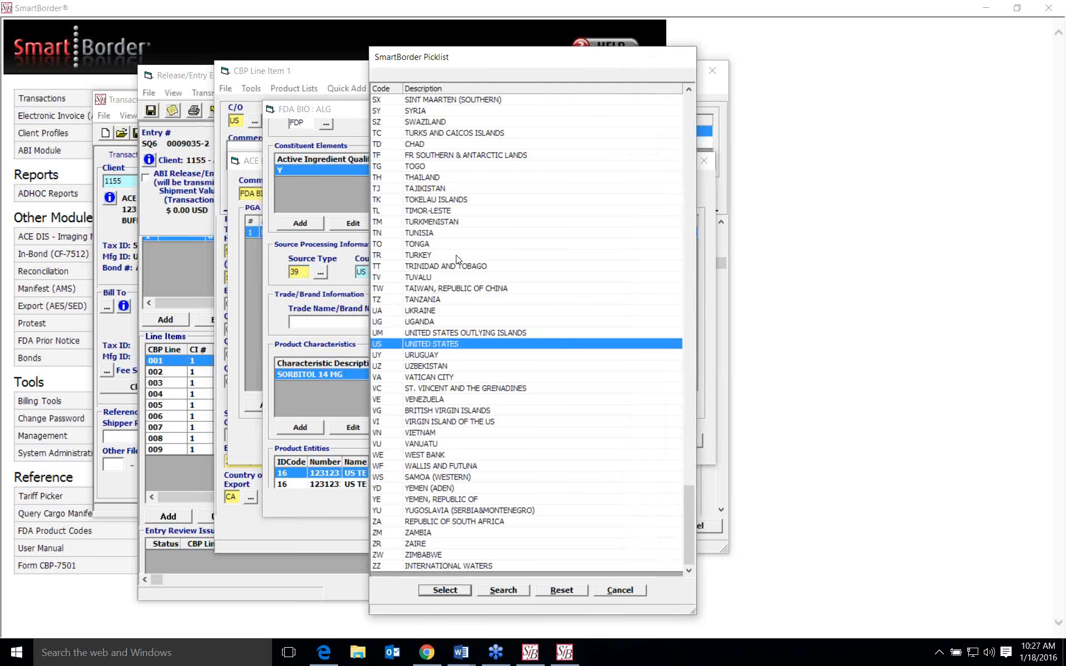
pyautogui.scroll(14, 458, 255)
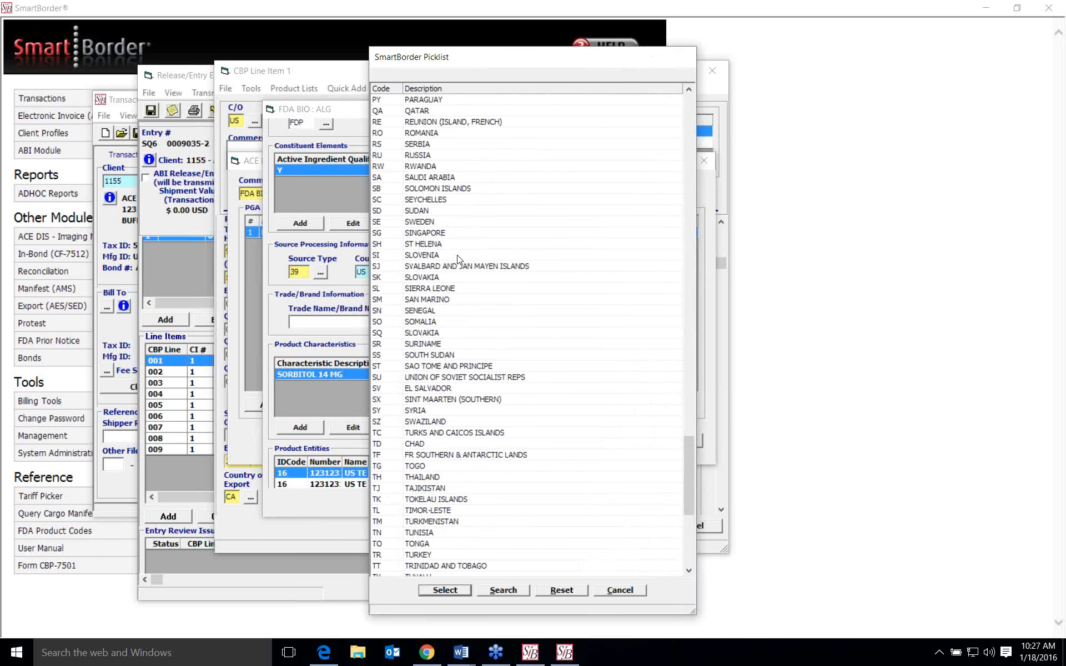
pyautogui.click(612, 589)
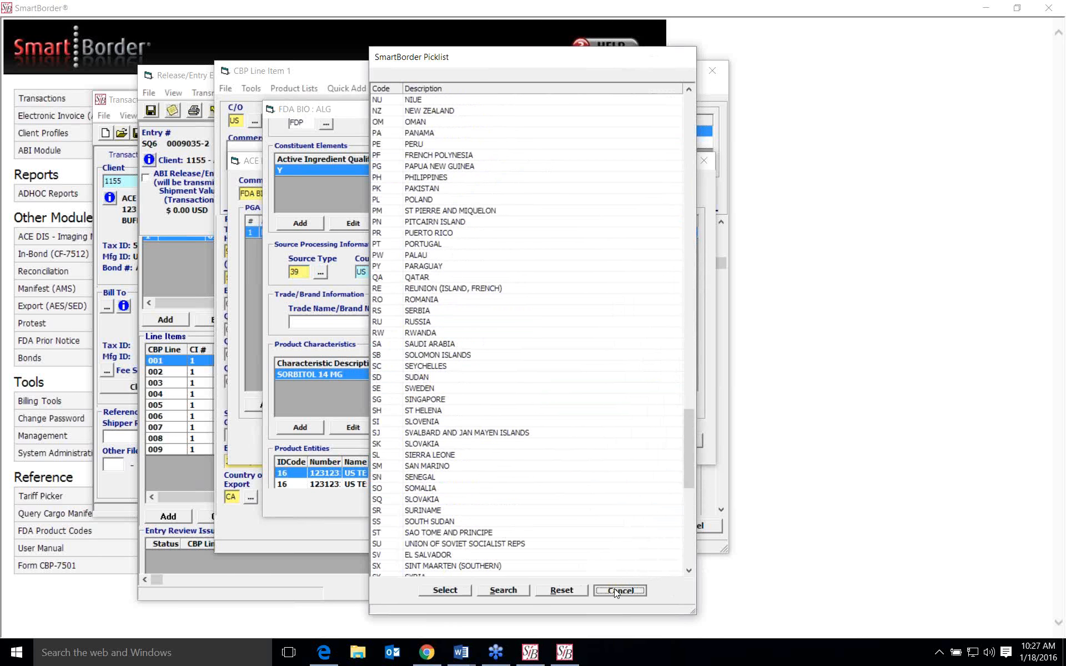
# - Look at the Trade Name/Brand Name field, then open a new product characteristic to view its description field and cancel it
pyautogui.scroll(-1, 523, 328)
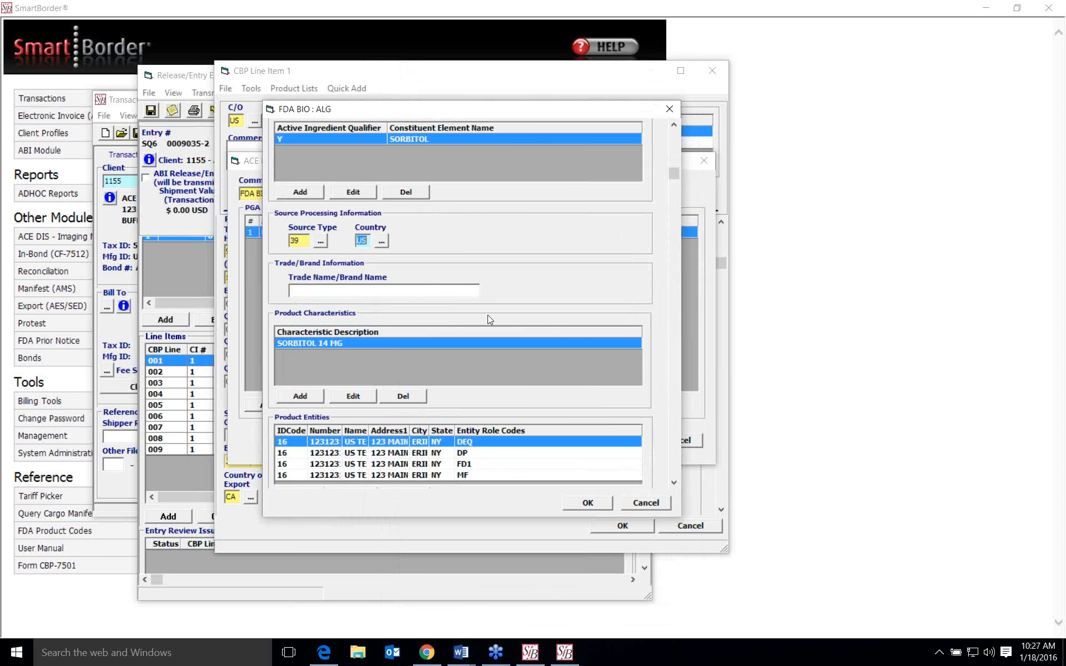
pyautogui.click(456, 288)
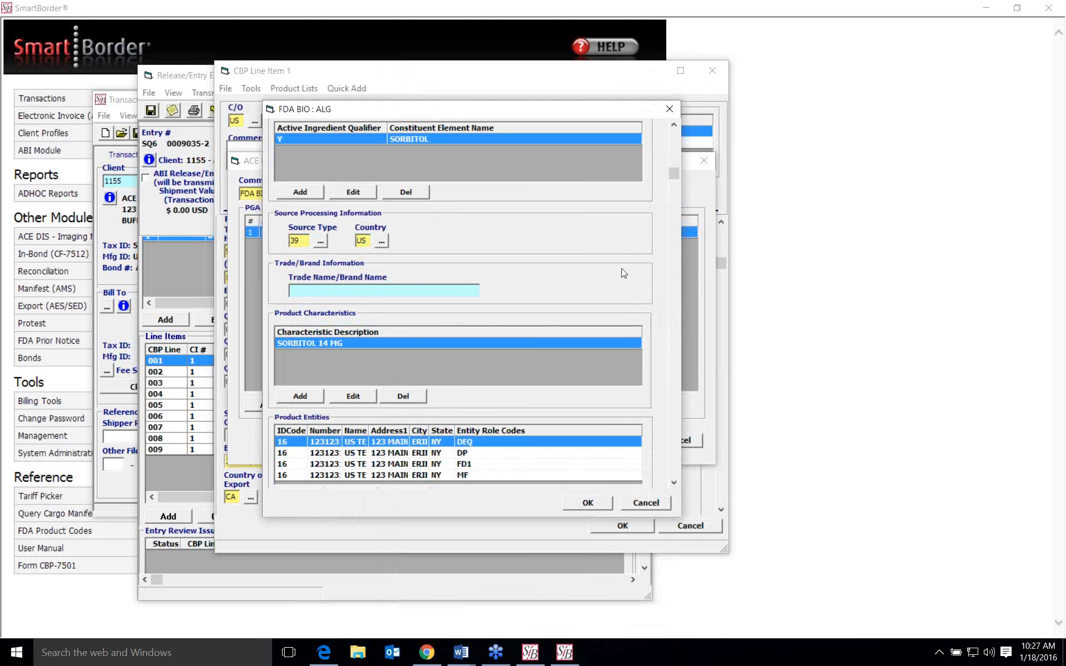
pyautogui.scroll(-1, 624, 272)
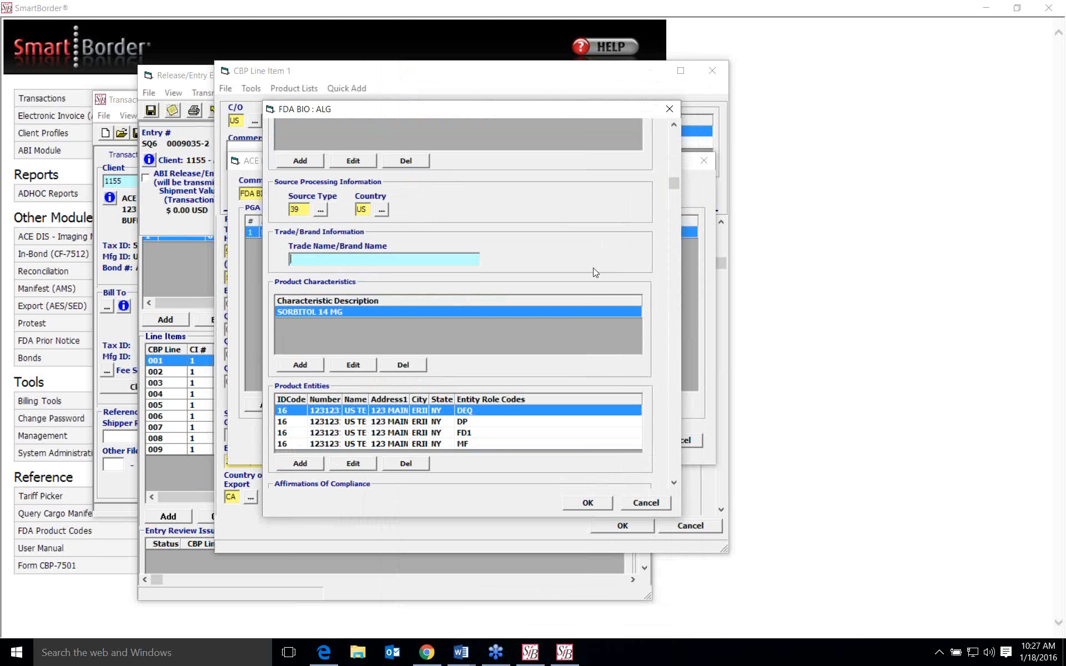
pyautogui.scroll(-2, 569, 261)
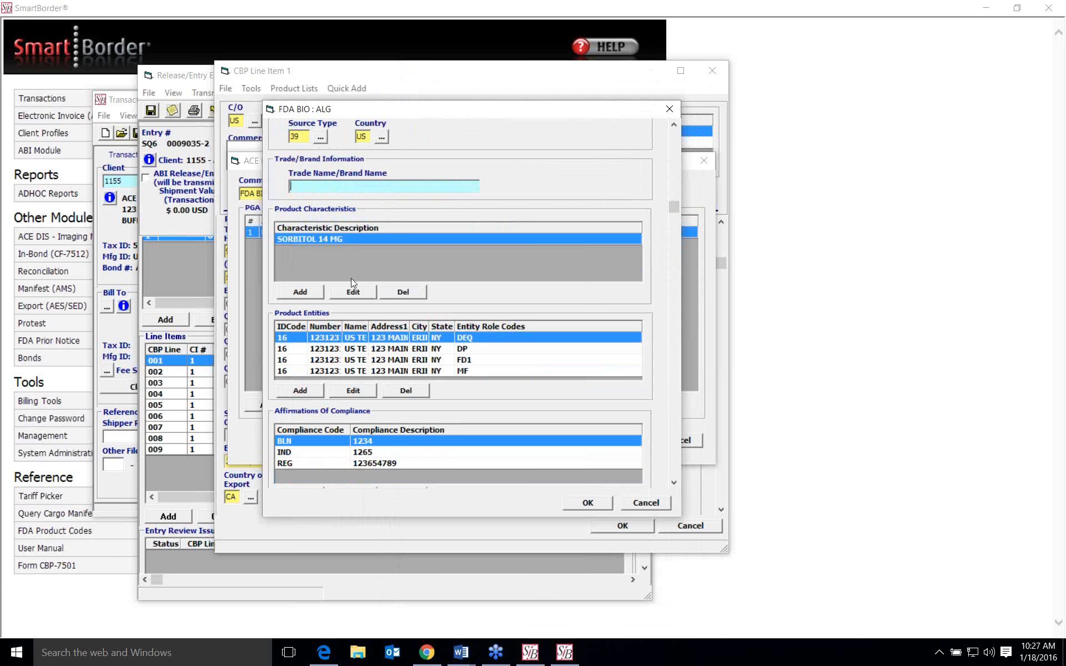
pyautogui.click(295, 295)
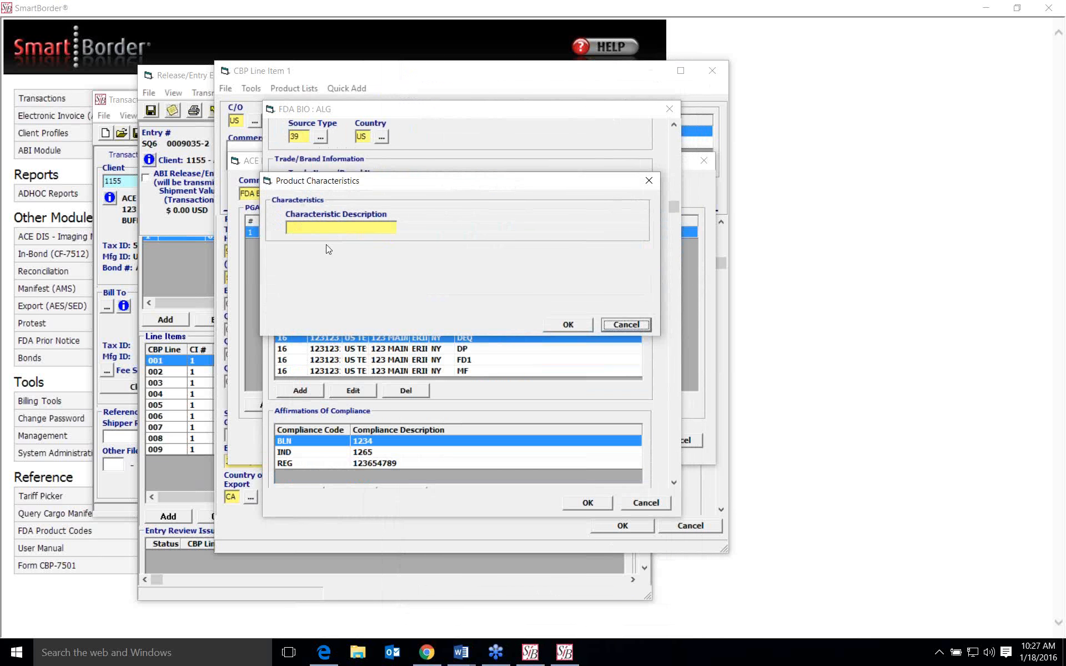
pyautogui.click(627, 324)
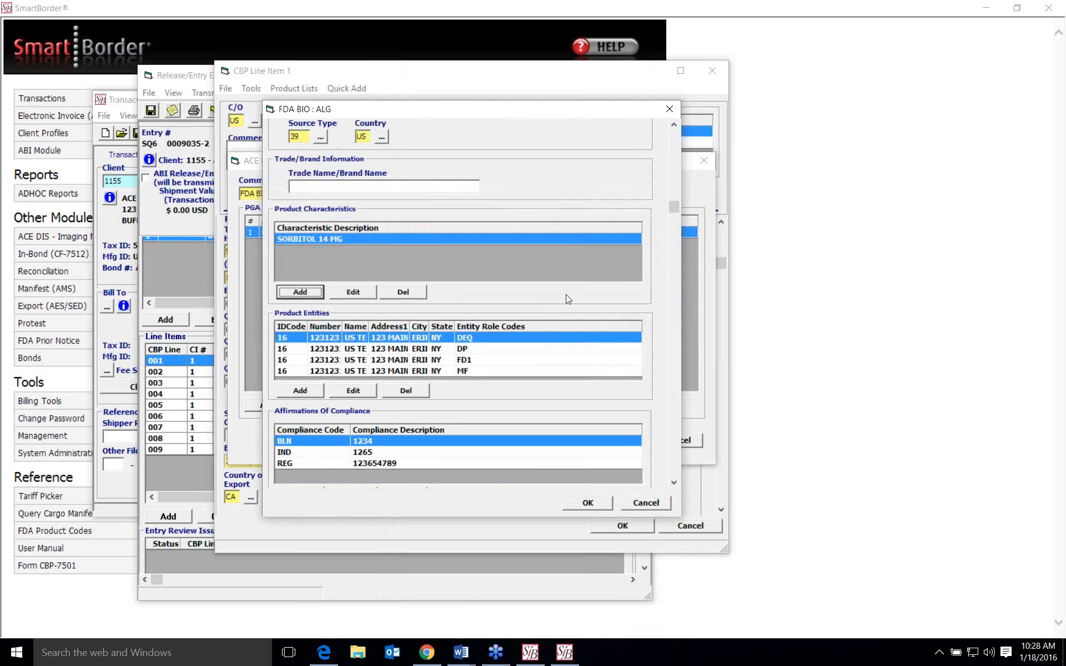
# - Start a new product entity, review the mandatory entity role codes and the name lookup, try saving it blank, and close it
pyautogui.scroll(-2, 566, 297)
pyautogui.scroll(-3, 566, 294)
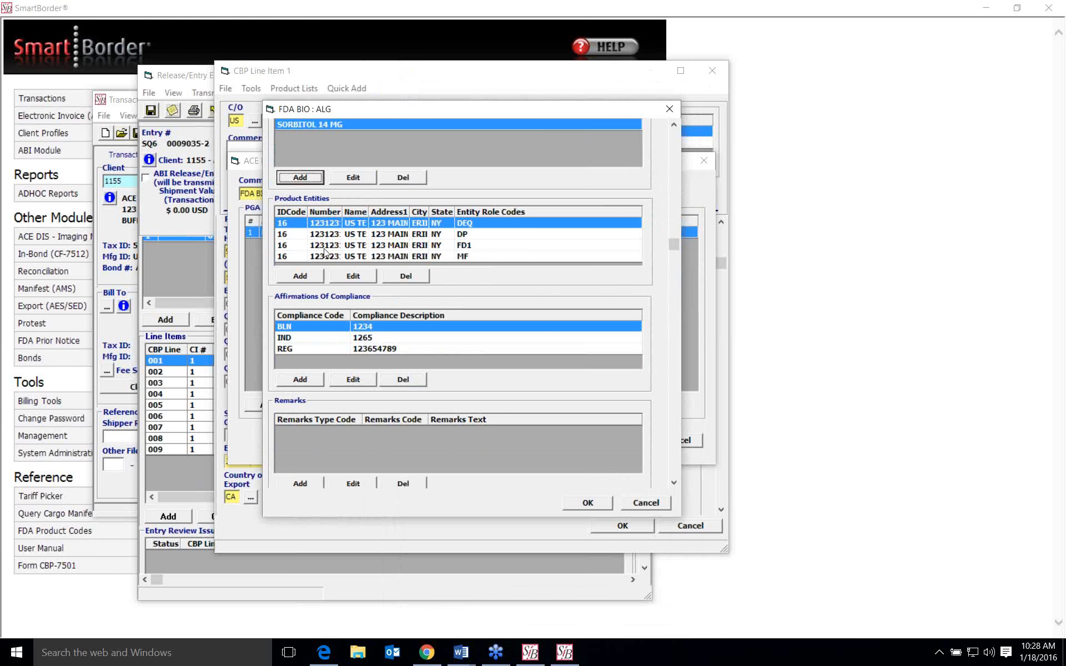
pyautogui.click(312, 279)
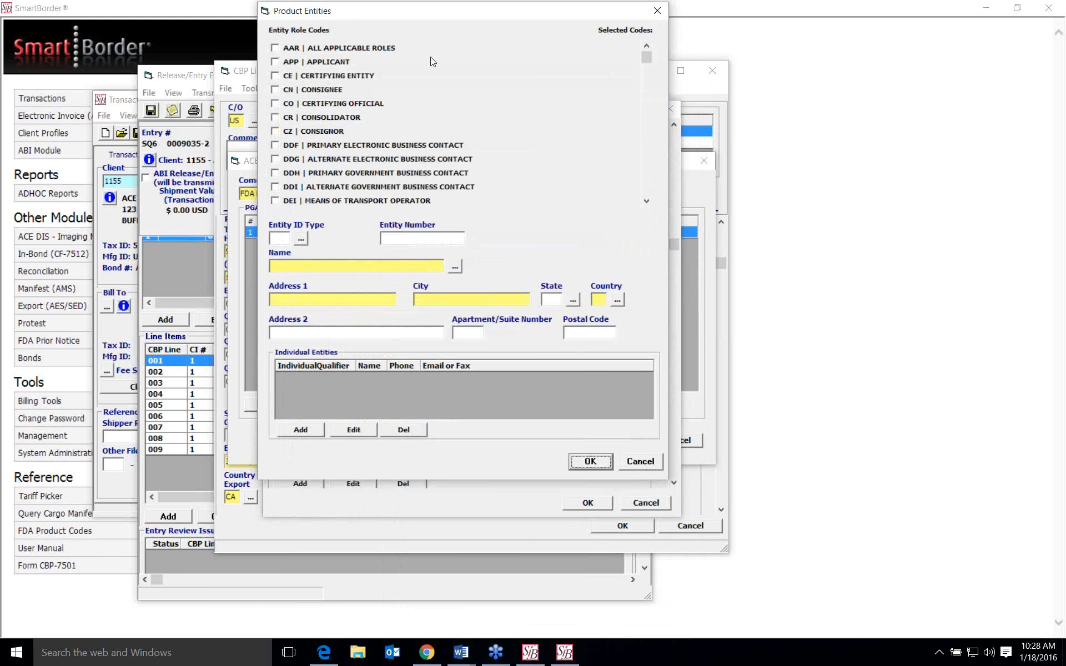
pyautogui.scroll(-3, 506, 111)
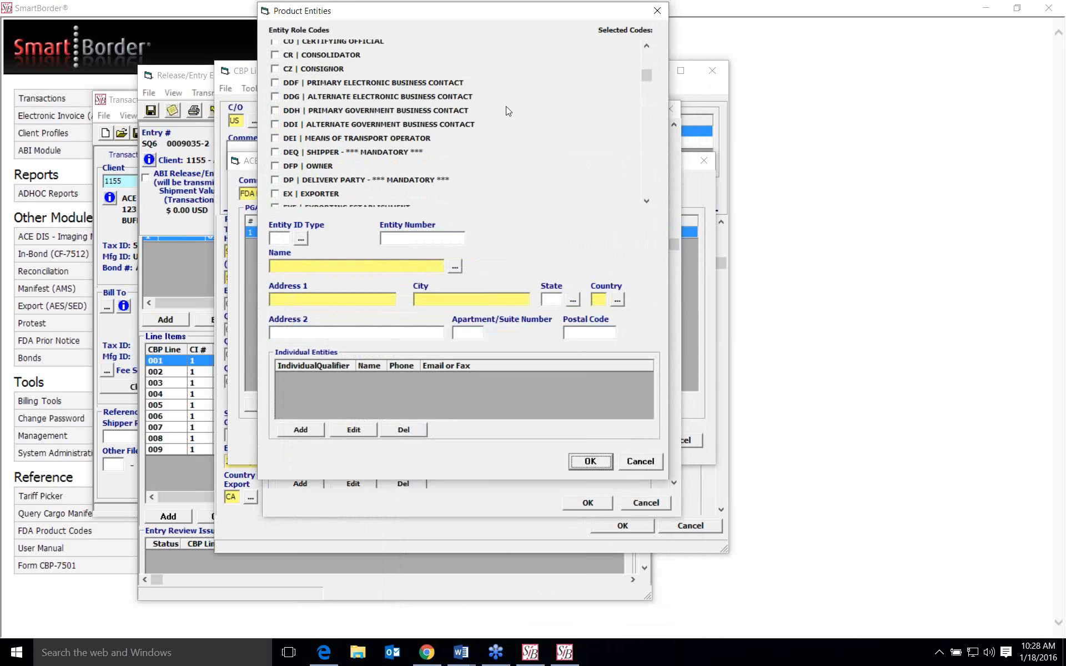
pyautogui.scroll(-3, 505, 107)
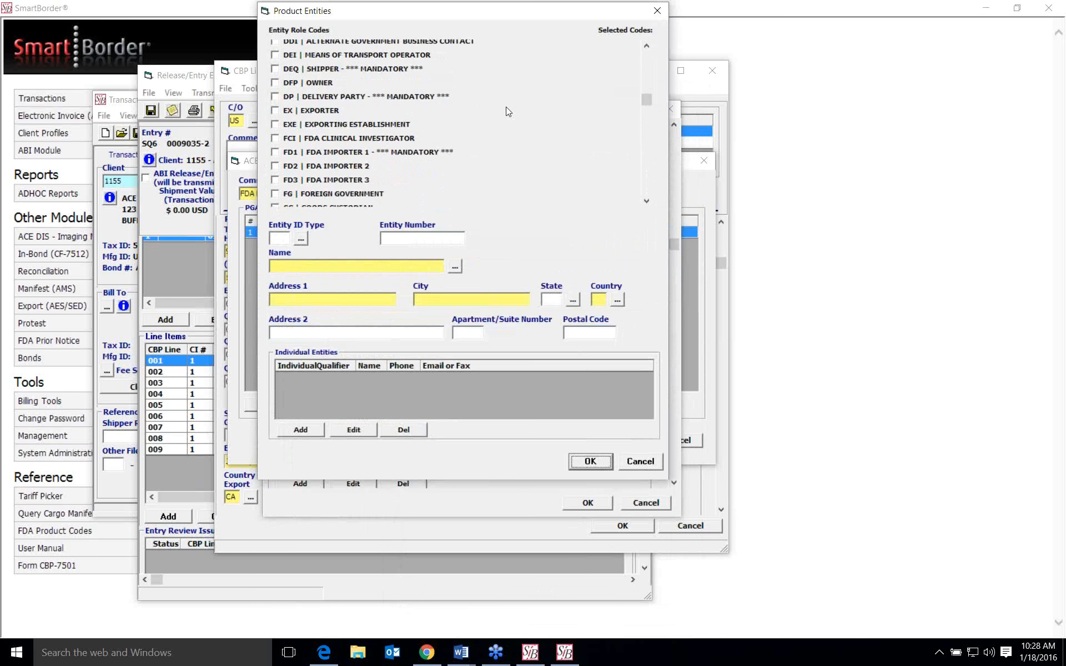
pyautogui.scroll(1, 506, 107)
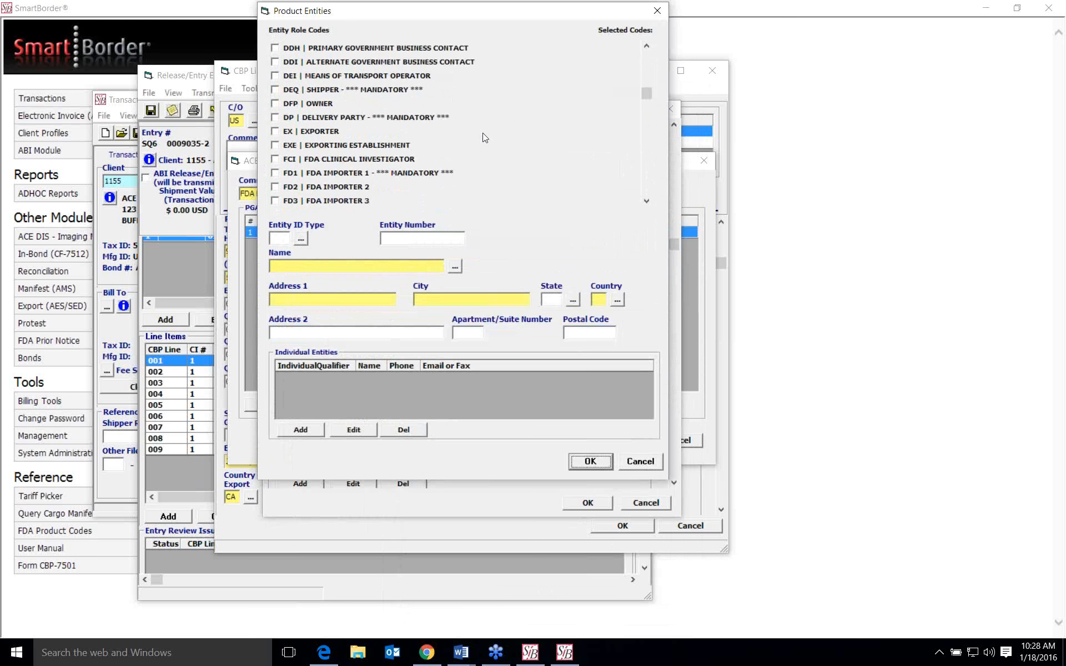
pyautogui.click(458, 268)
pyautogui.click(739, 407)
pyautogui.click(590, 461)
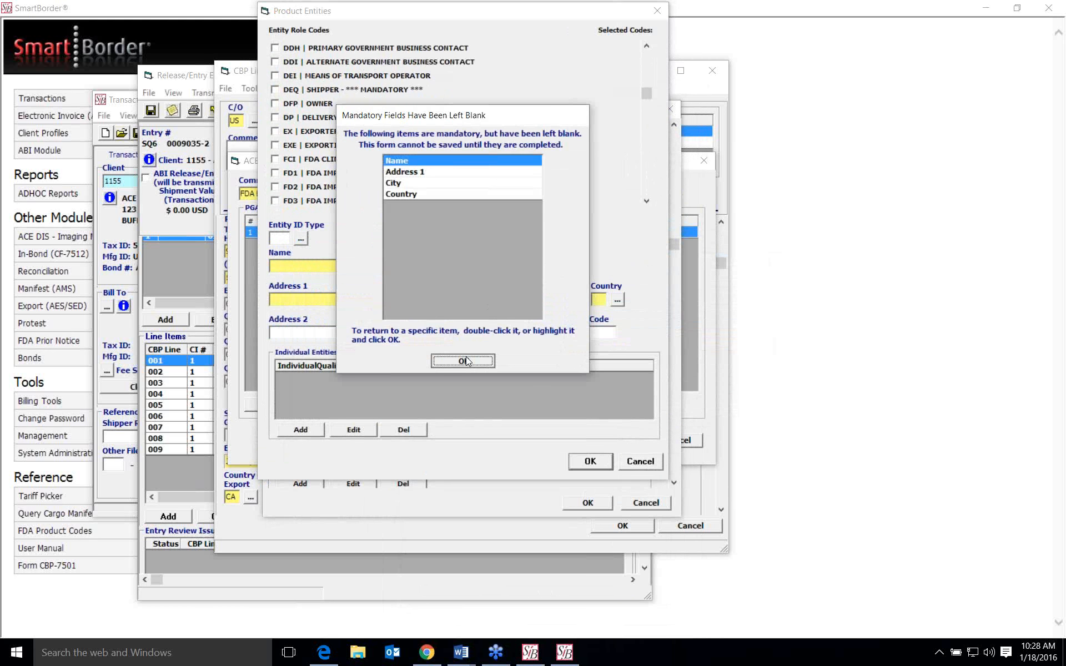
pyautogui.click(464, 361)
pyautogui.click(657, 10)
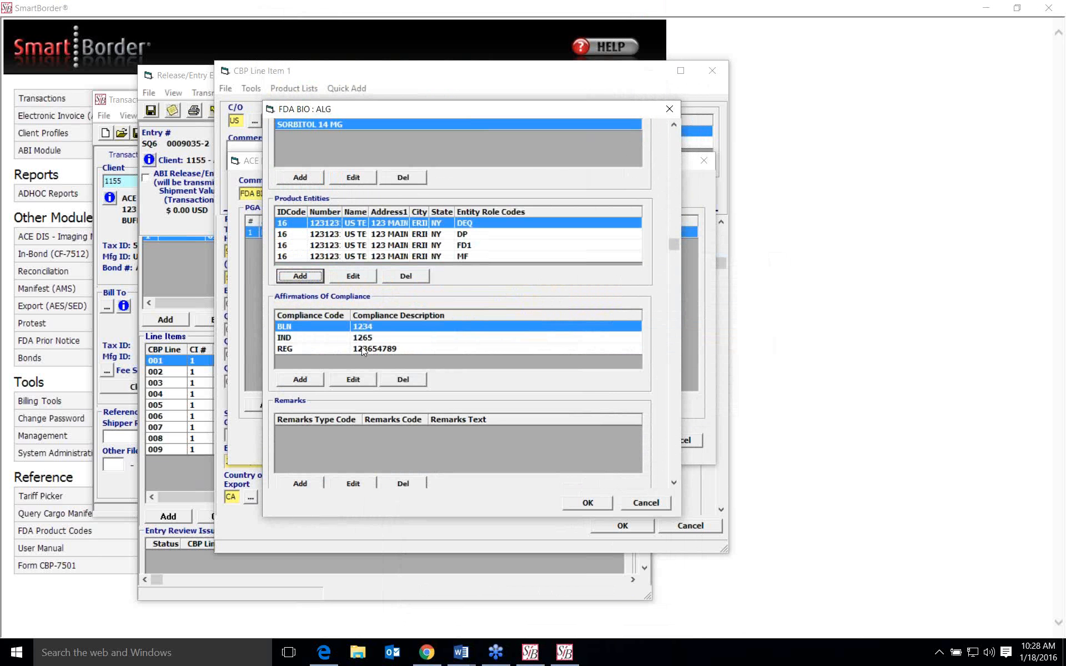
# - Start a new affirmation of compliance, review the available compliance codes, and cancel the addition
pyautogui.scroll(-1, 406, 340)
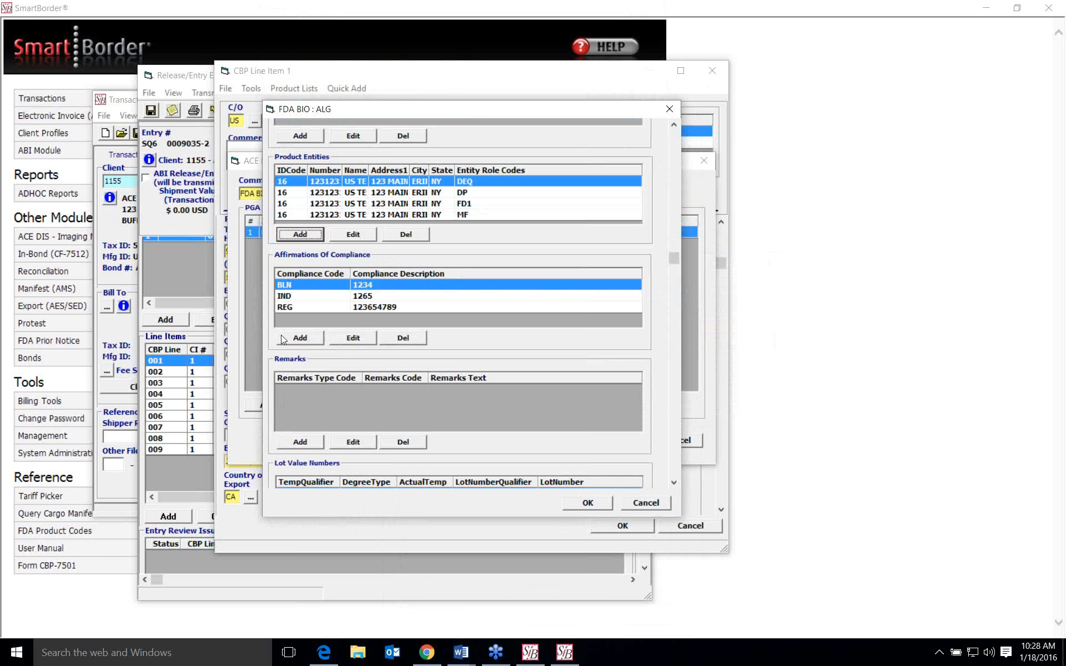
pyautogui.click(294, 342)
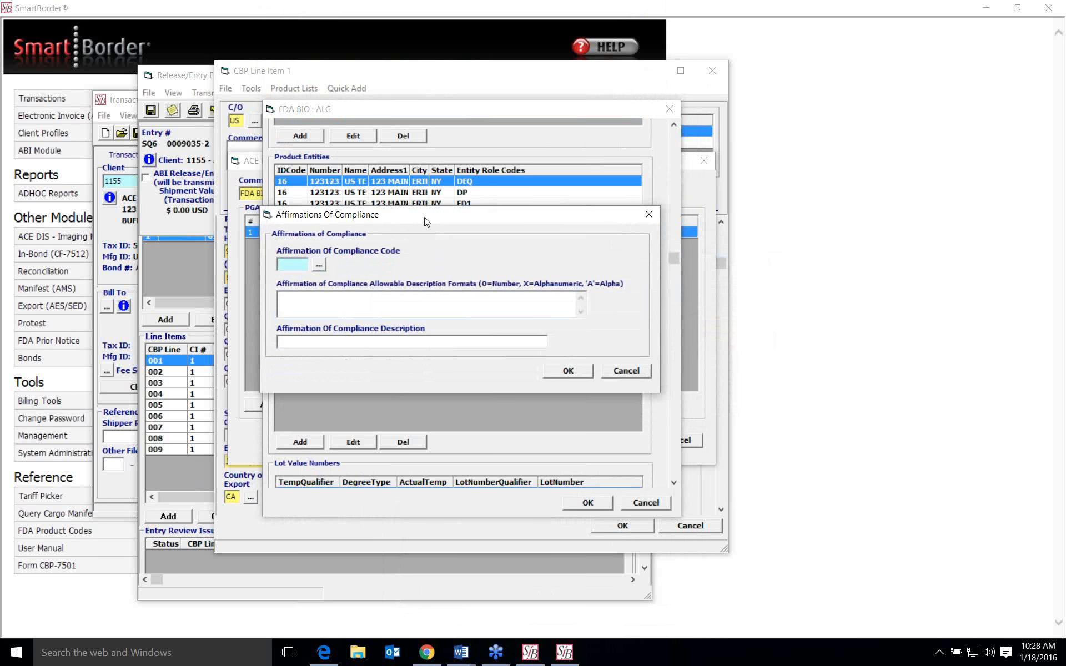
pyautogui.click(319, 266)
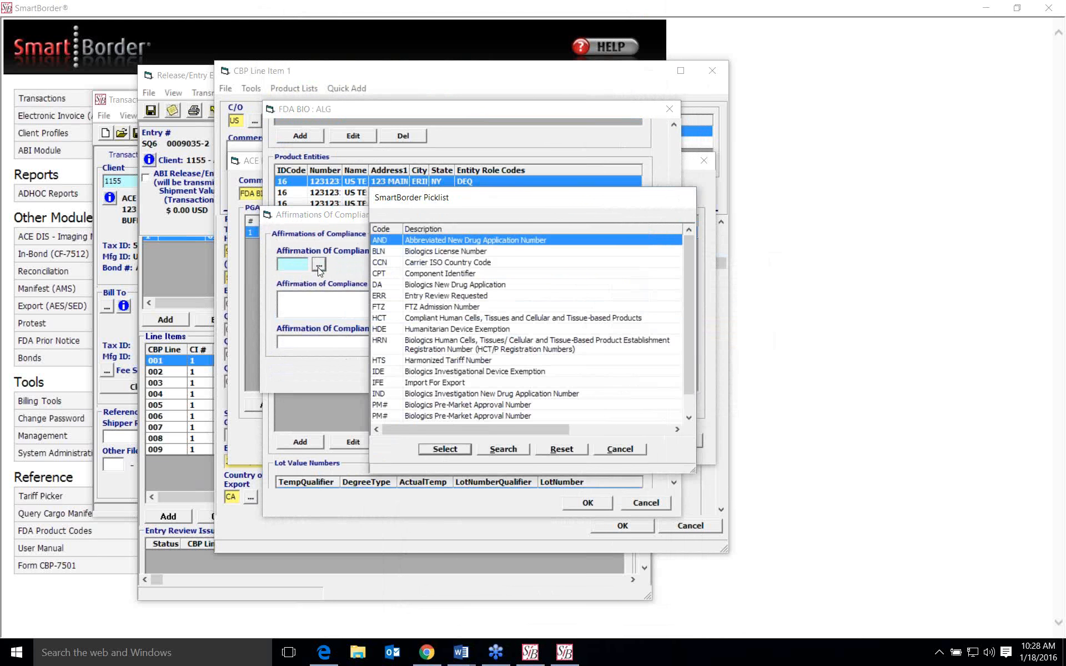
pyautogui.scroll(-1, 572, 307)
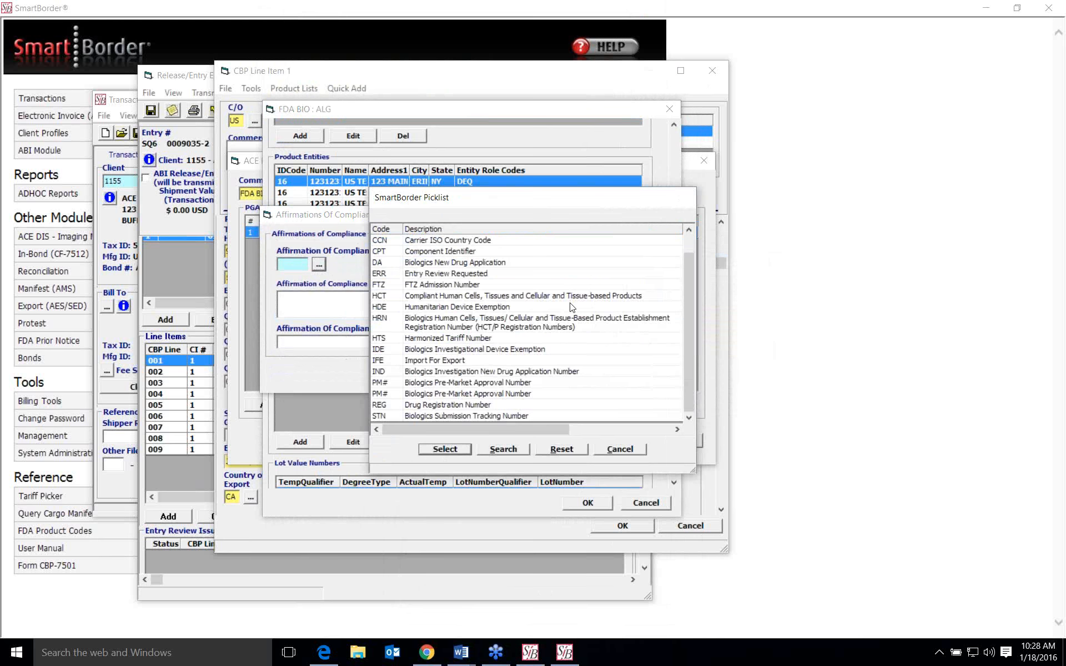
pyautogui.scroll(1, 572, 314)
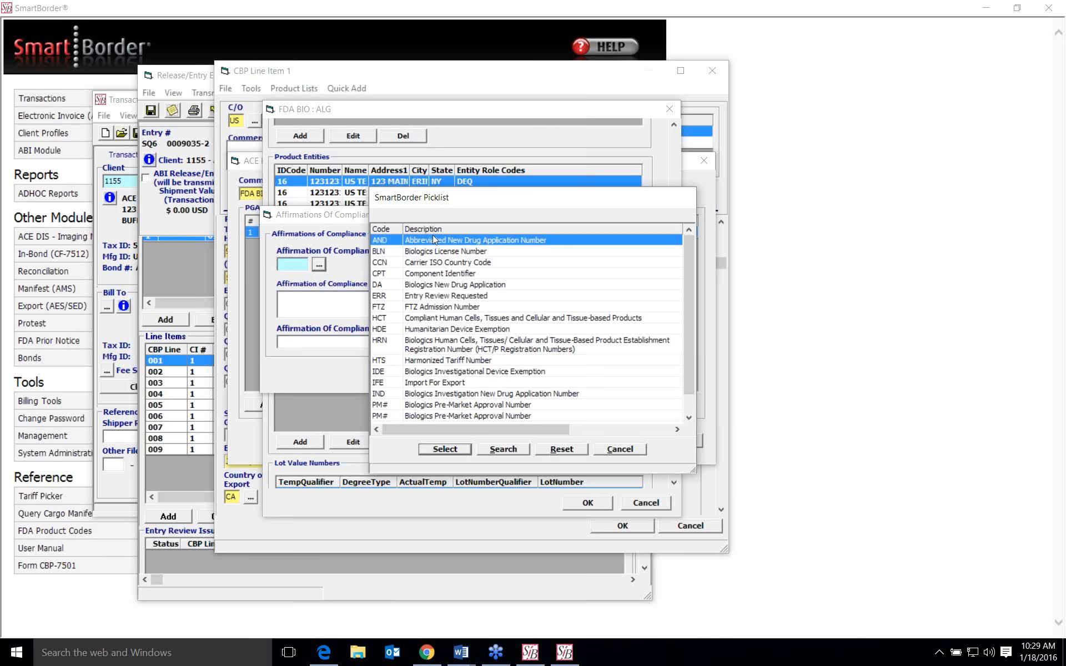
pyautogui.click(621, 450)
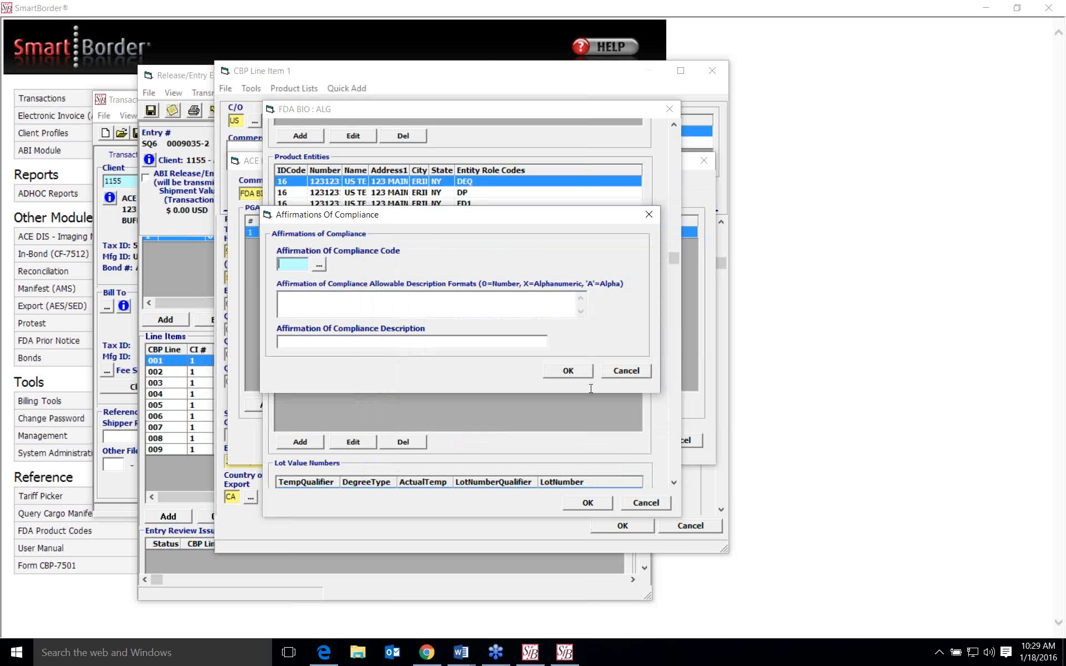
pyautogui.click(624, 369)
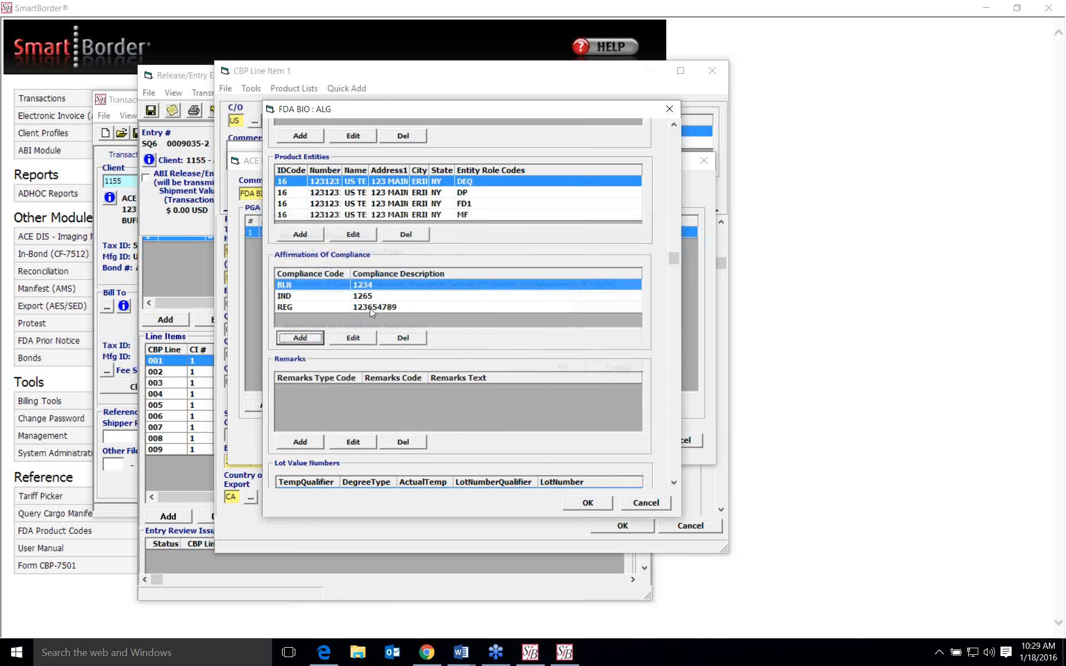
# - Open the IND affirmation of compliance, examine its allowable description formats and description field, and cancel out
pyautogui.click(291, 297)
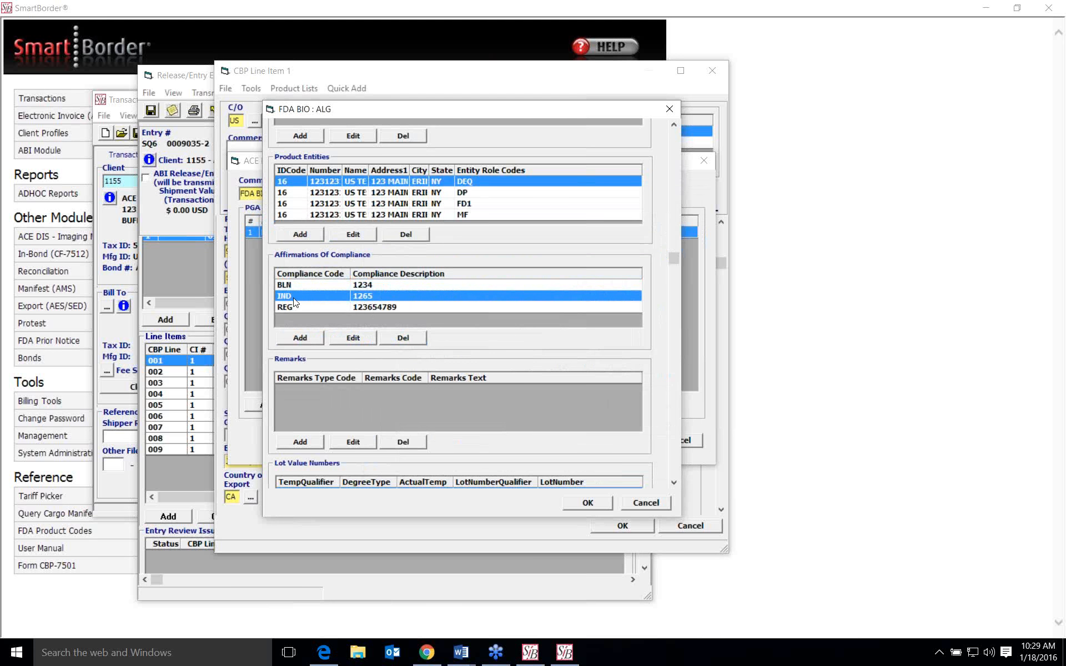
pyautogui.click(353, 339)
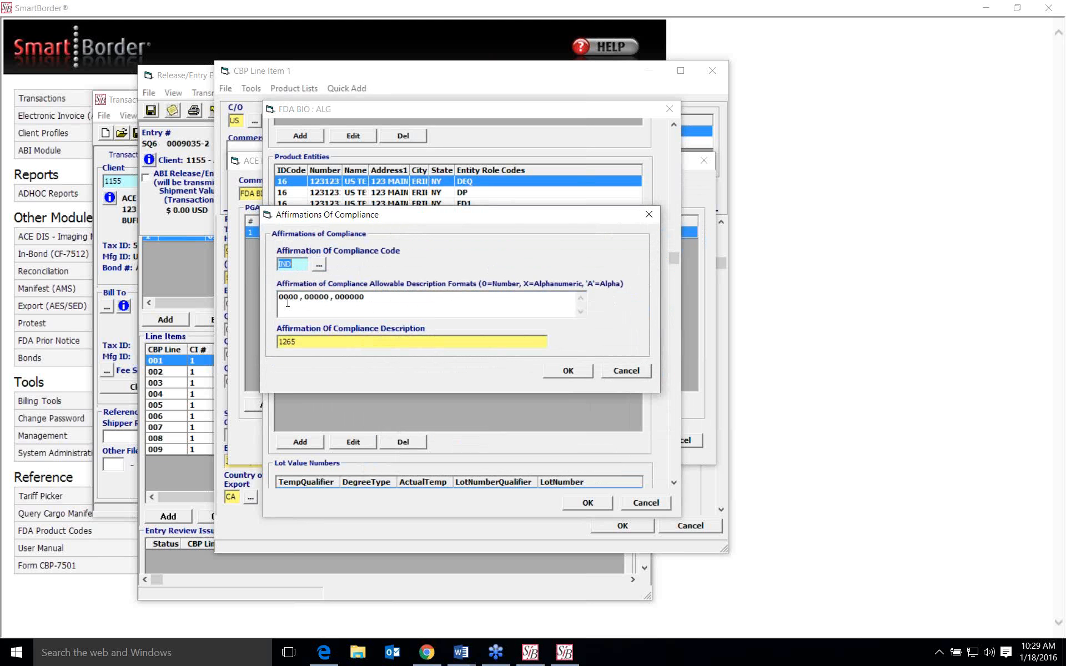
pyautogui.click(328, 342)
pyautogui.click(327, 343)
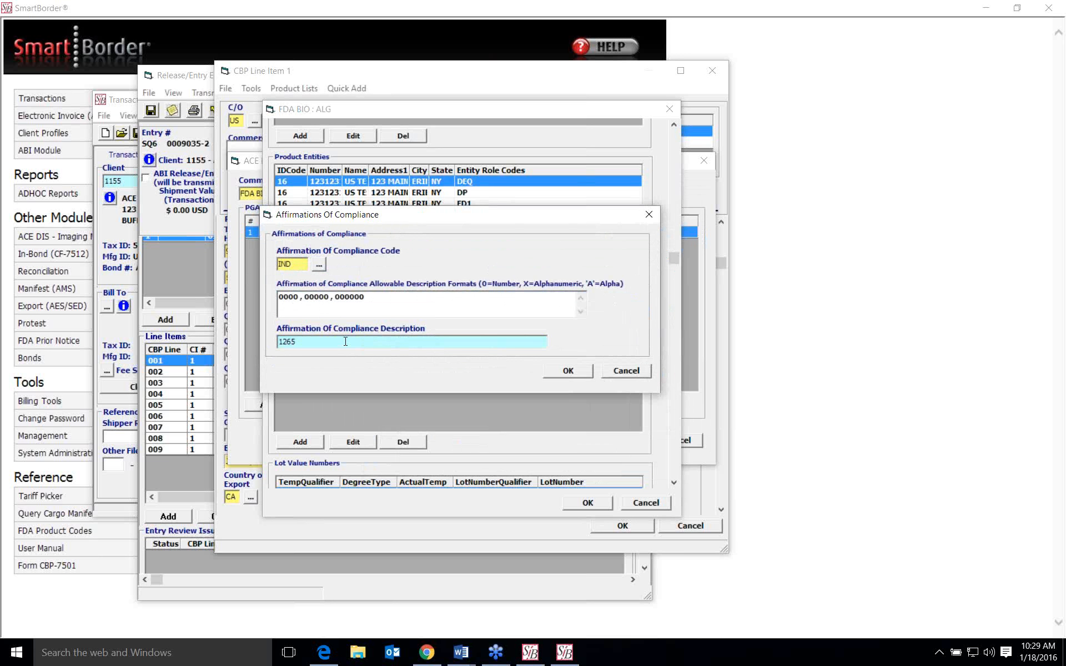
pyautogui.click(632, 367)
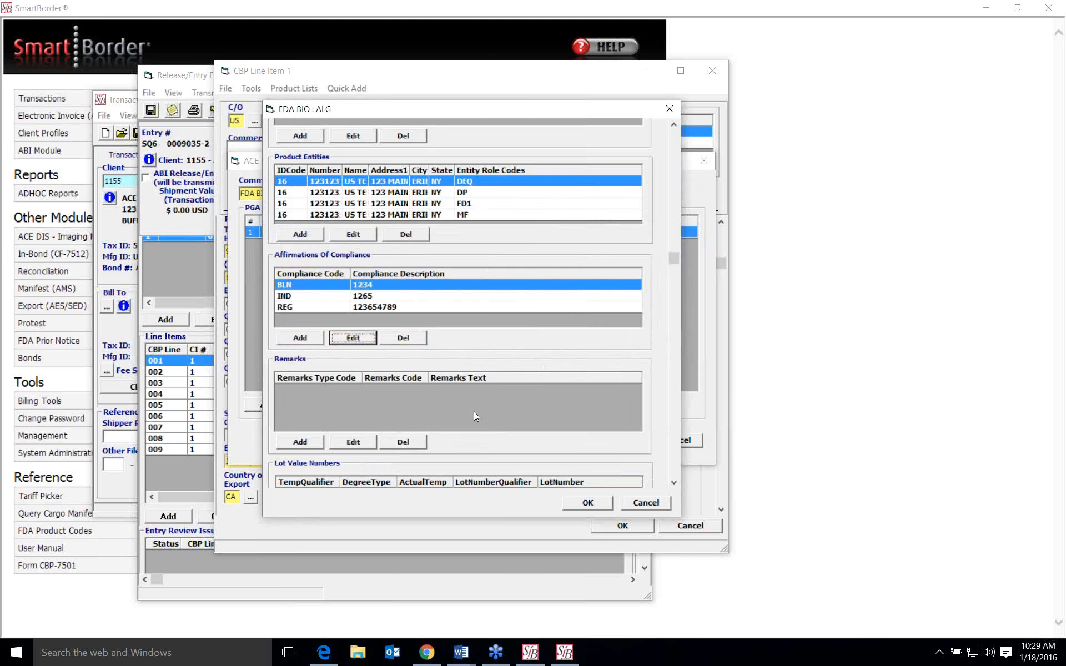
# - Start a new product remark, review the GEN and NAM remark type codes, and cancel the addition
pyautogui.scroll(-3, 474, 412)
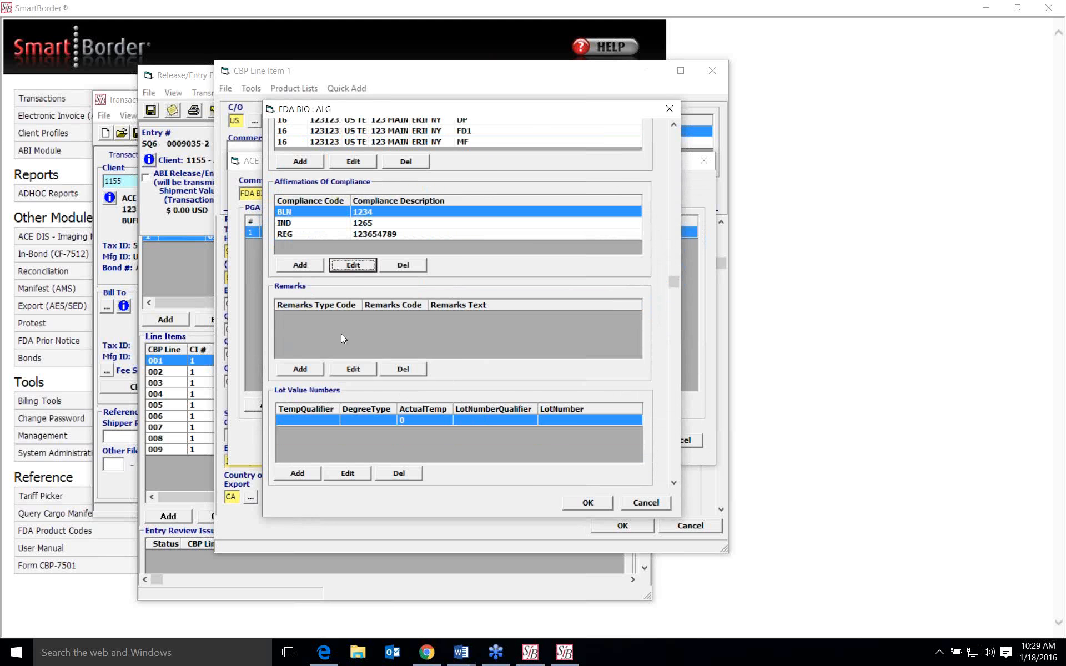
pyautogui.click(320, 373)
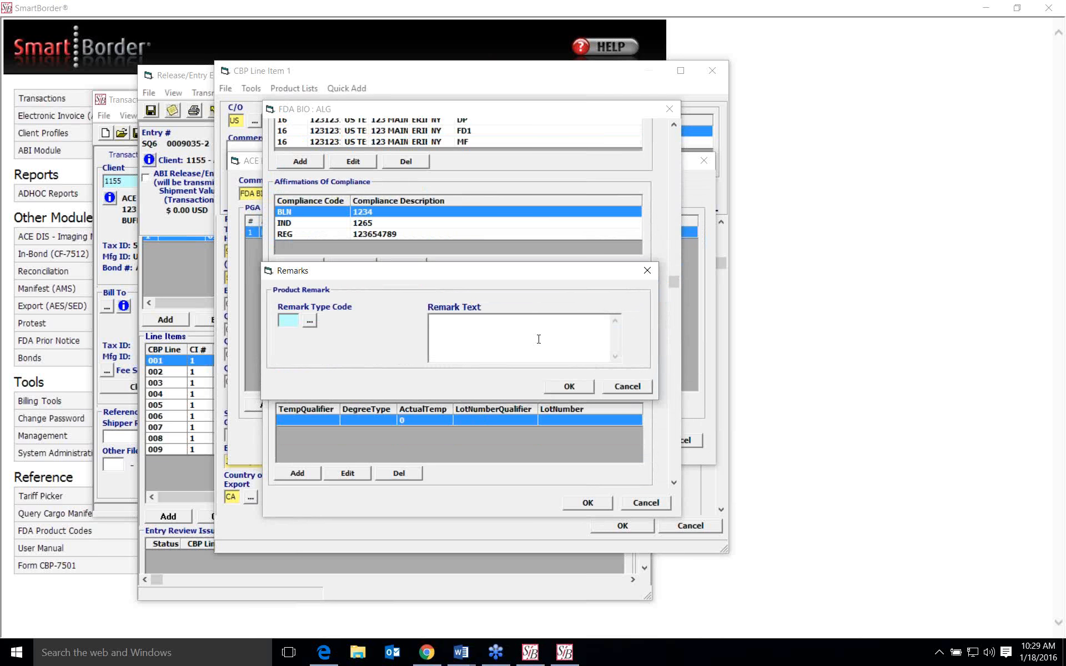
pyautogui.click(309, 322)
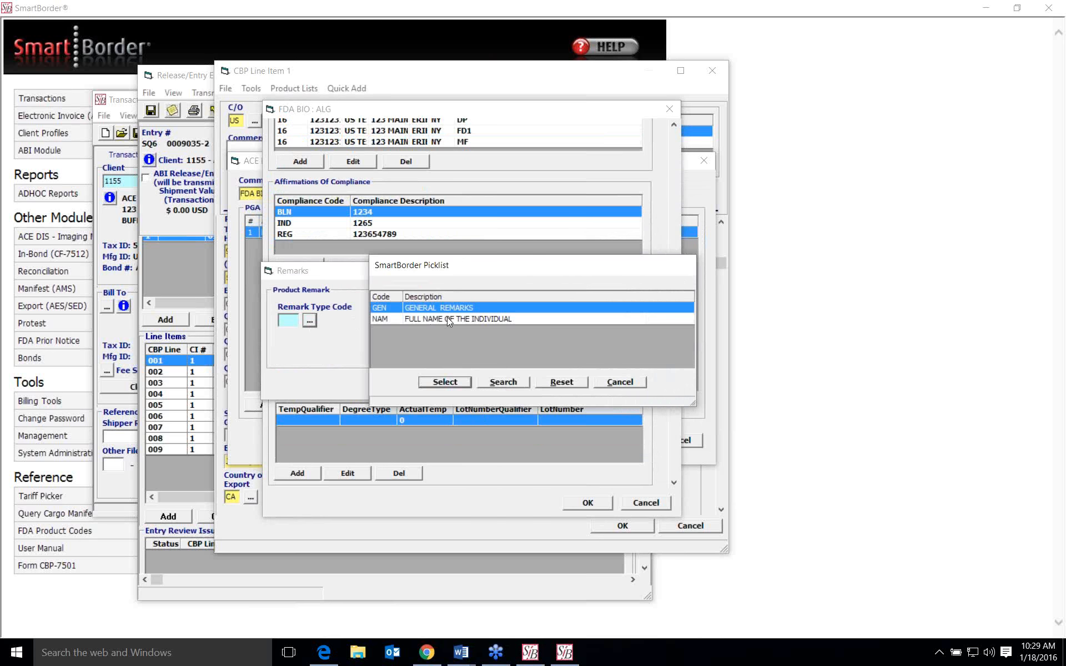
pyautogui.click(448, 319)
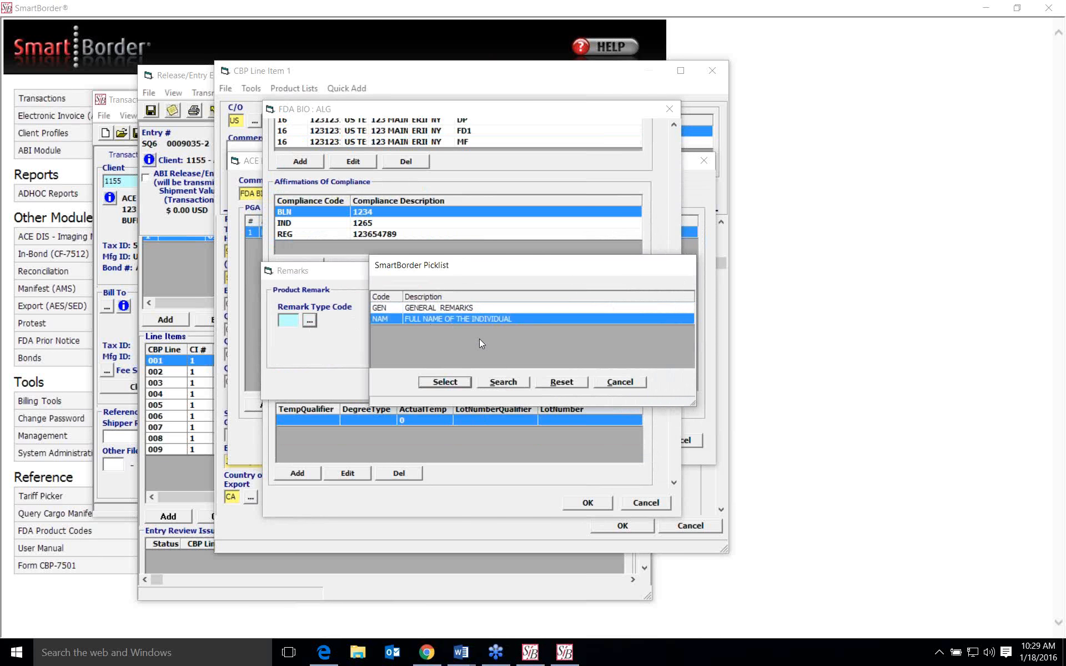
pyautogui.click(625, 384)
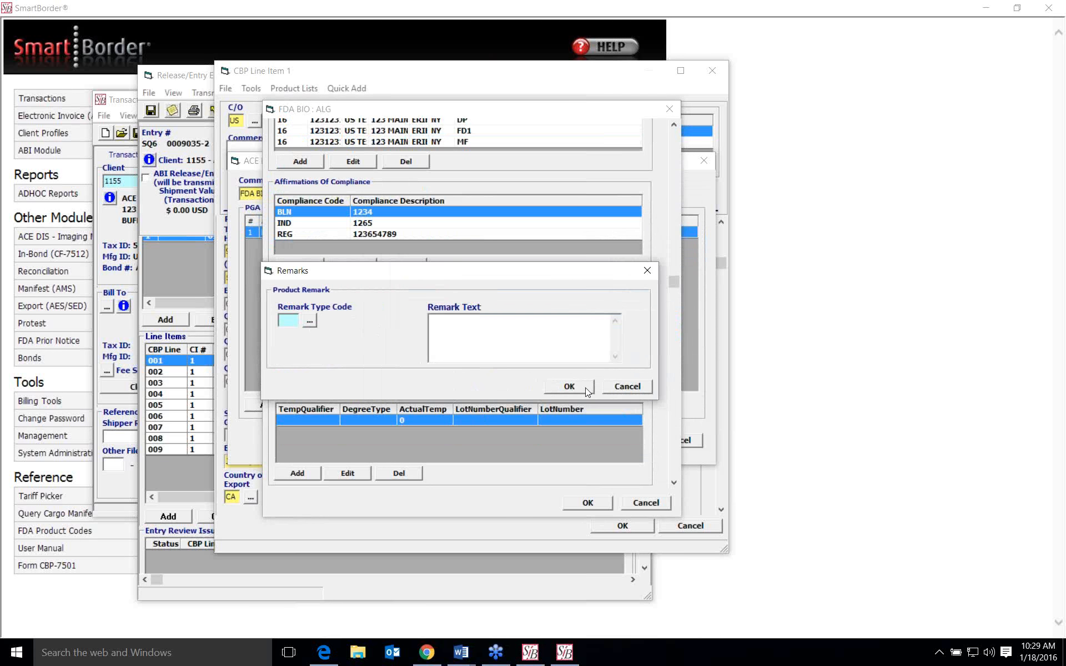
pyautogui.click(629, 387)
pyautogui.scroll(-5, 555, 363)
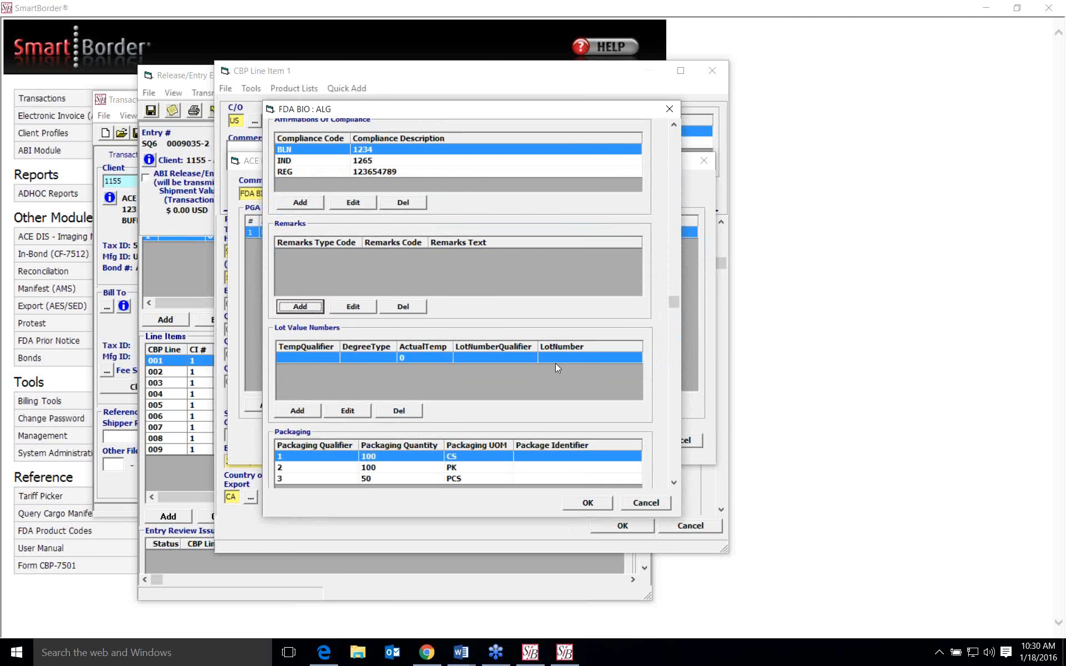
# - Start a new lot value record, try entering 12345 as the PGA line value, and cancel the addition
pyautogui.scroll(-1, 555, 368)
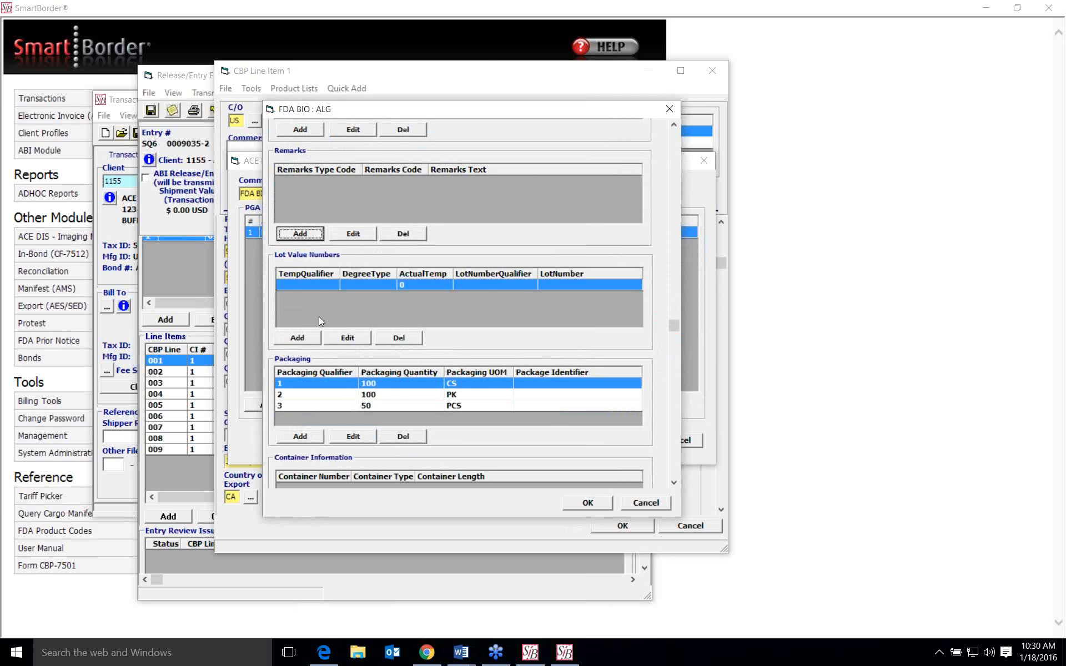
pyautogui.click(303, 340)
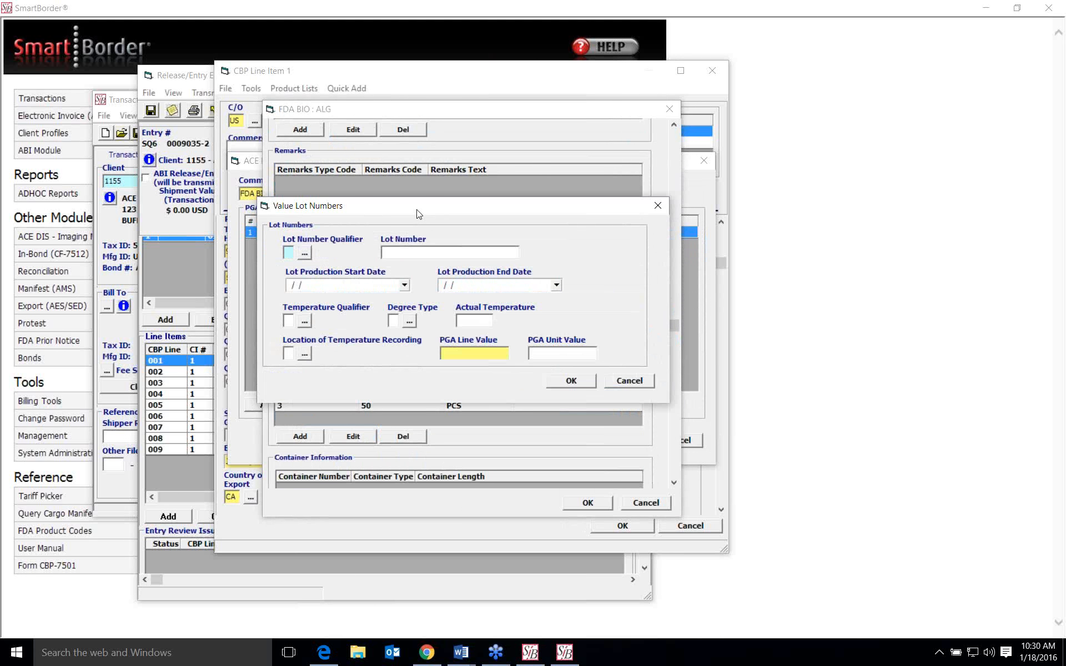
pyautogui.click(472, 353)
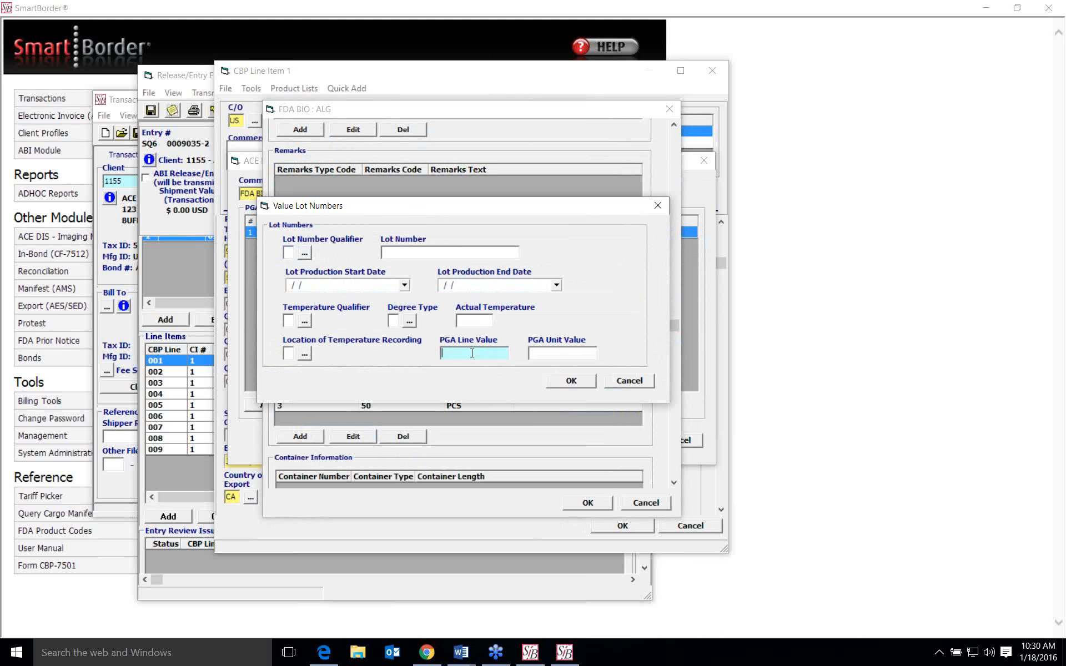
pyautogui.write('12345')
pyautogui.press('BackSpace')
pyautogui.press('BackSpace')
pyautogui.press('BackSpace')
pyautogui.press('BackSpace')
pyautogui.press('BackSpace')
pyautogui.click(638, 383)
# - Start a new packaging record, review the available packaging qualifiers and units of measure, and cancel the addition
pyautogui.scroll(-3, 571, 311)
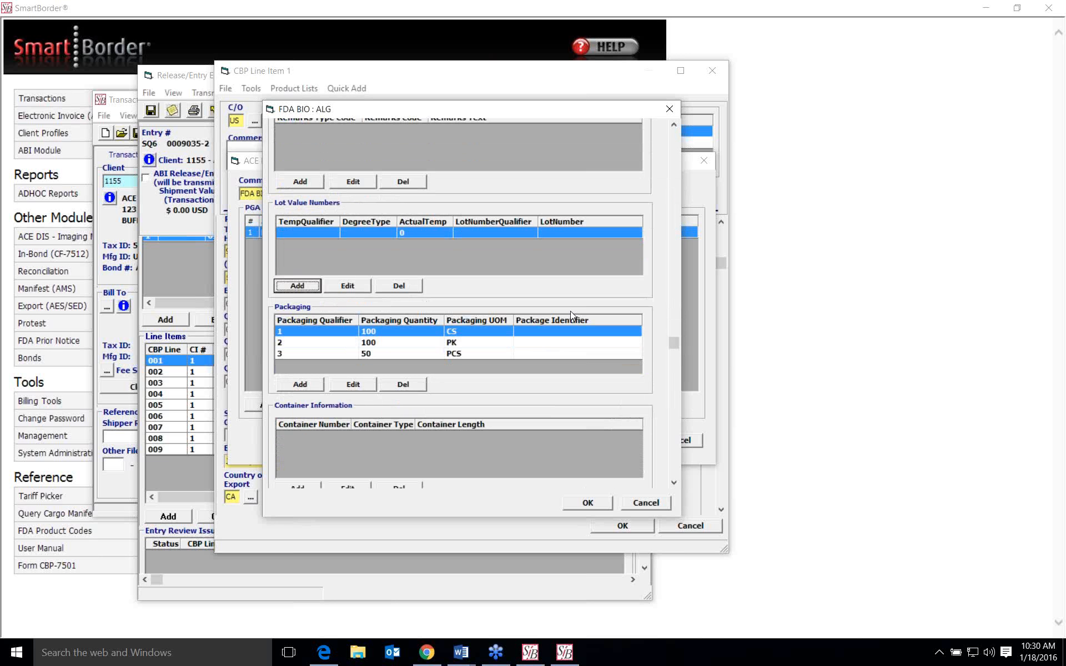
pyautogui.click(314, 389)
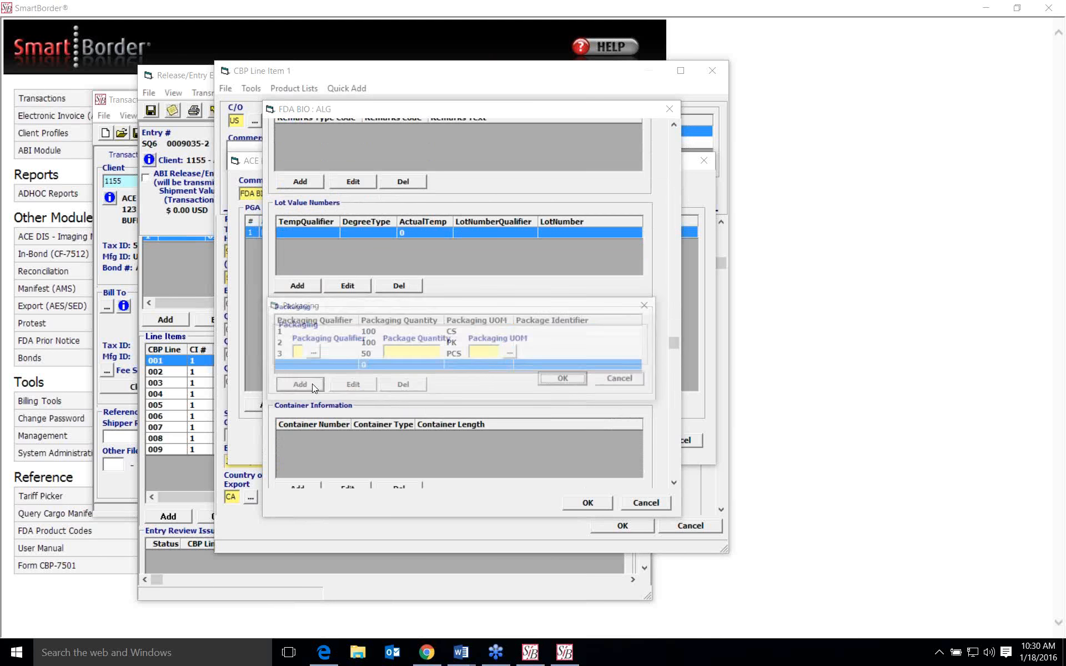
pyautogui.click(312, 352)
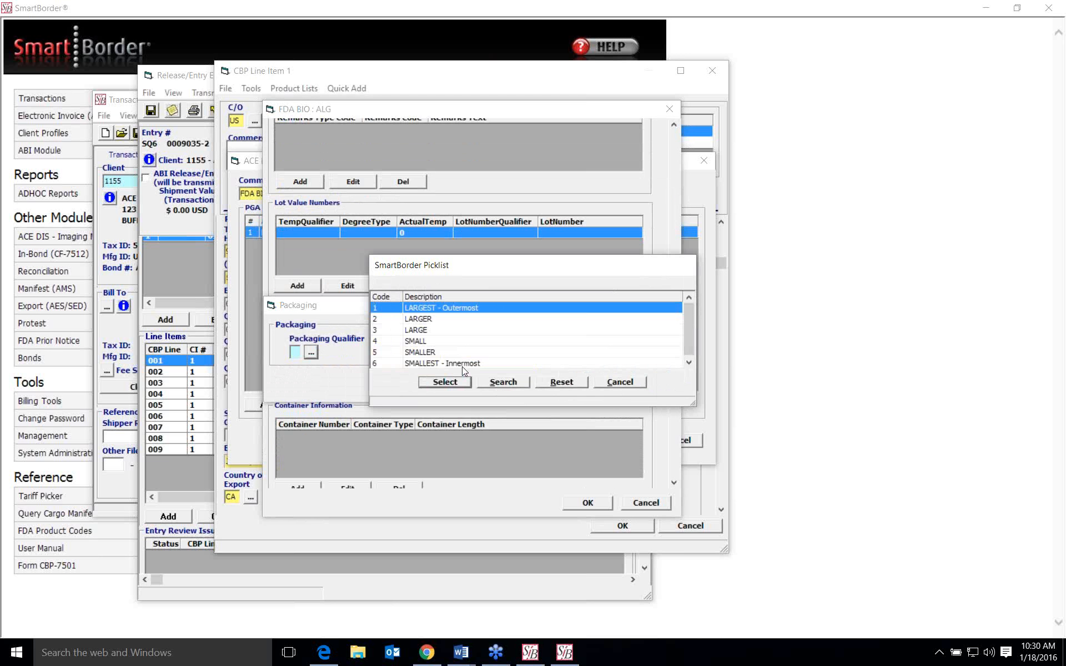
pyautogui.click(620, 385)
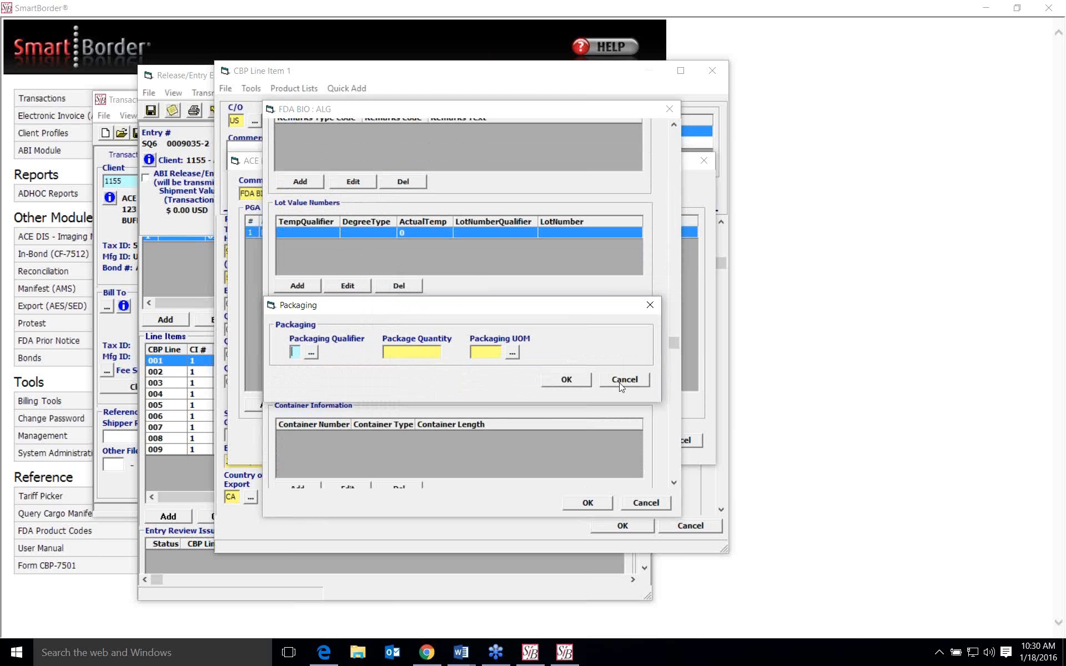
pyautogui.click(409, 347)
pyautogui.click(512, 353)
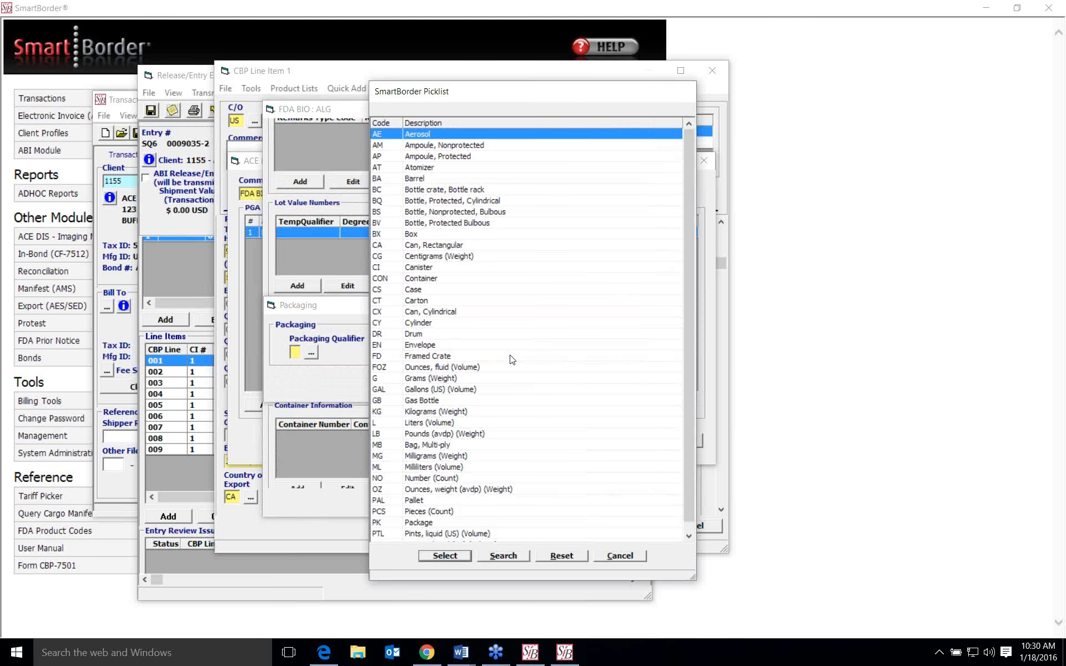
pyautogui.scroll(-1, 512, 360)
pyautogui.scroll(1, 507, 368)
pyautogui.scroll(-1, 601, 516)
pyautogui.click(636, 559)
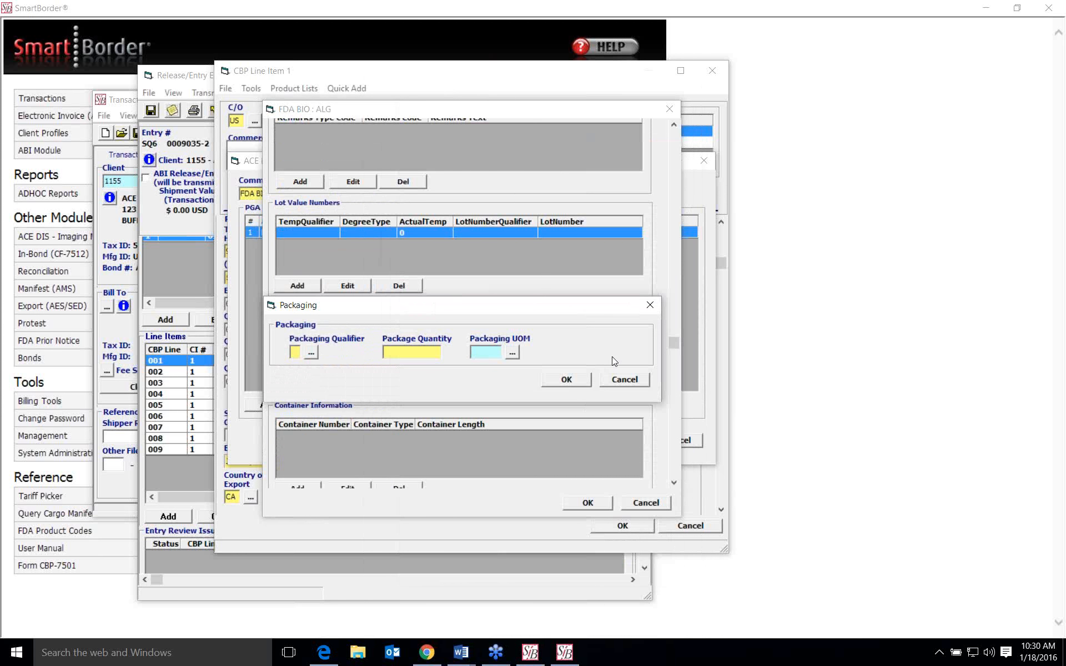
pyautogui.click(626, 384)
# - Start a new container record, examine its container number (equipment ID) field, and cancel the addition
pyautogui.scroll(-4, 514, 368)
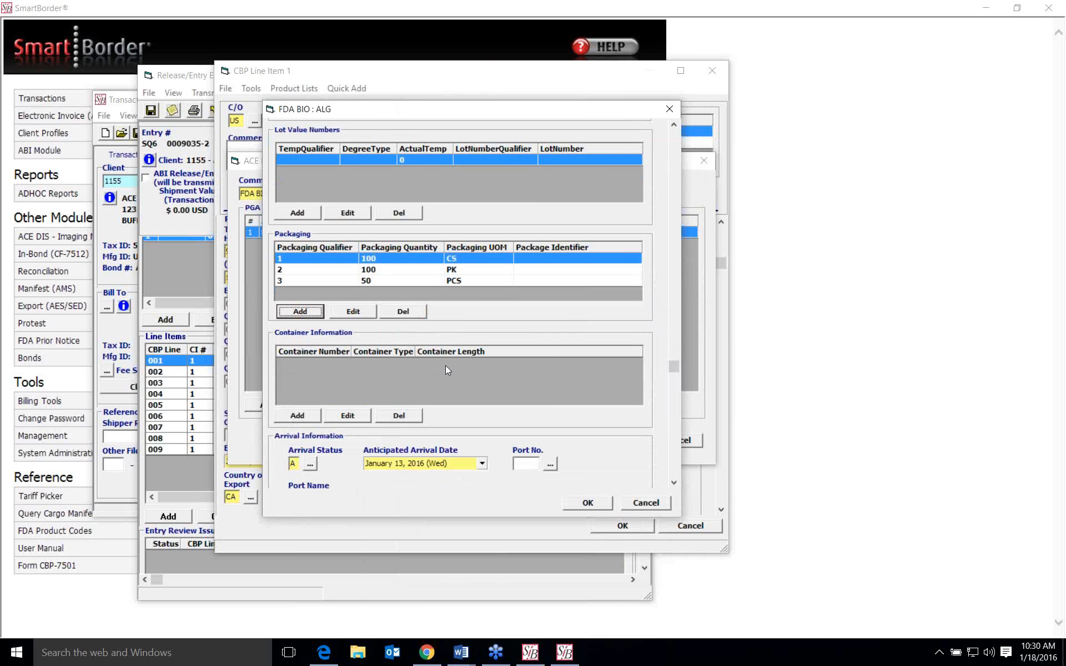
pyautogui.scroll(-1, 445, 366)
pyautogui.click(291, 345)
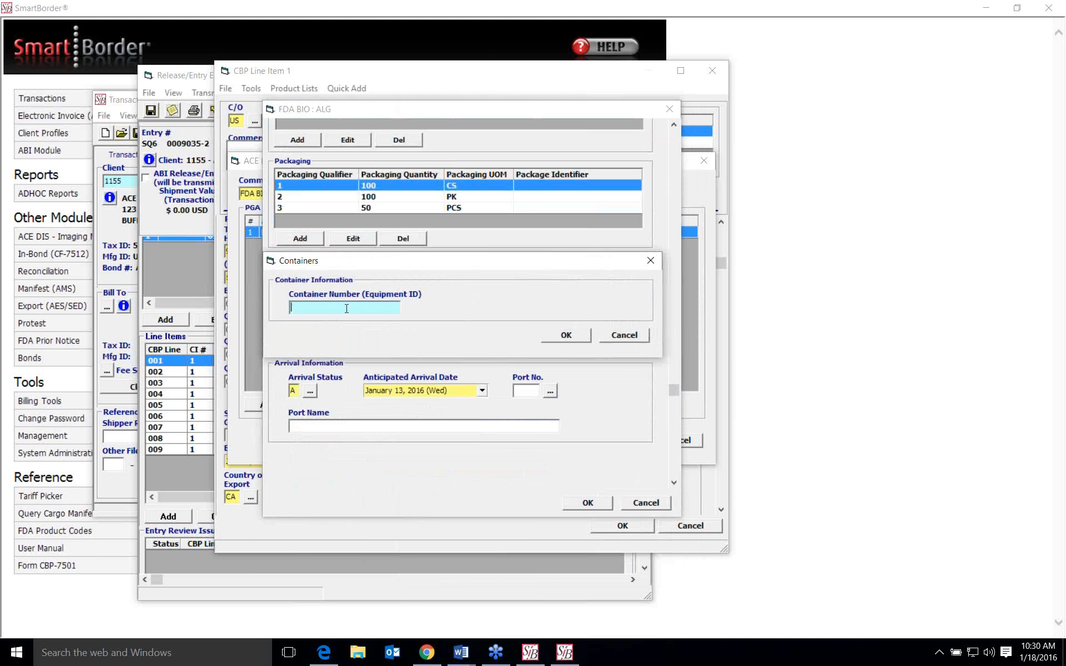
pyautogui.click(626, 336)
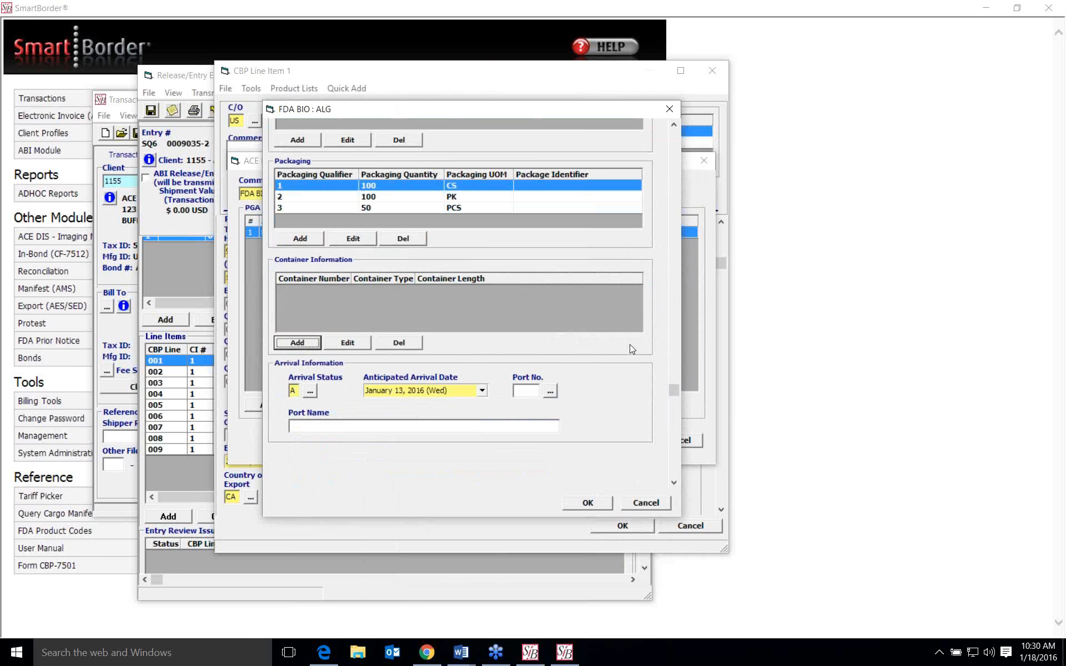
# - Choose January 13, 2016 as the anticipated arrival date in the FDA BIO product's arrival information
pyautogui.scroll(-3, 629, 345)
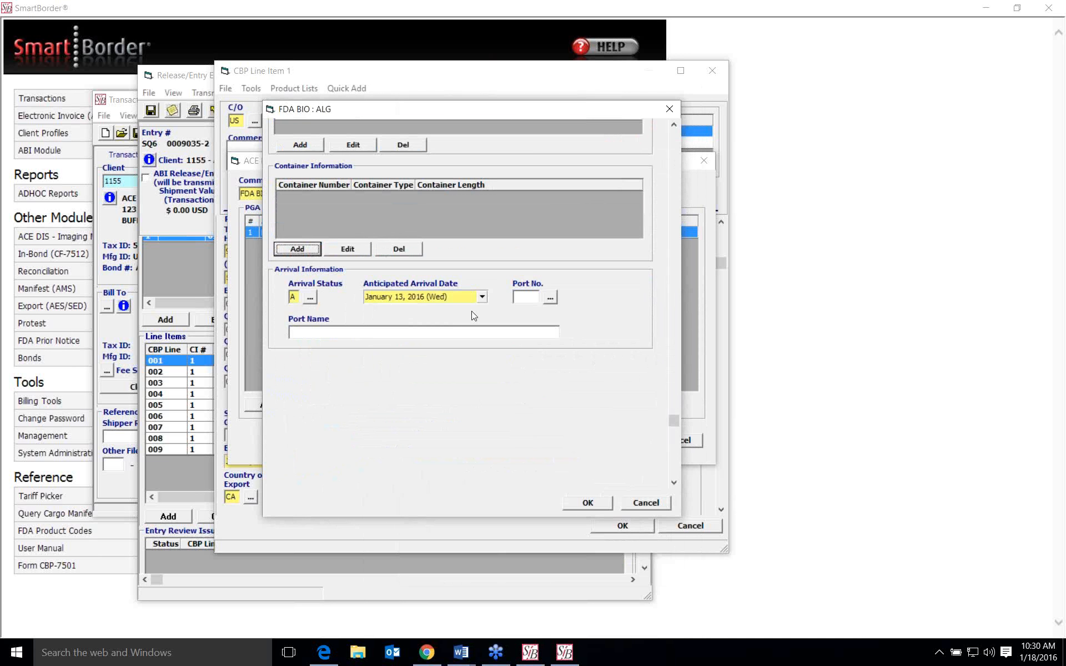
pyautogui.click(482, 297)
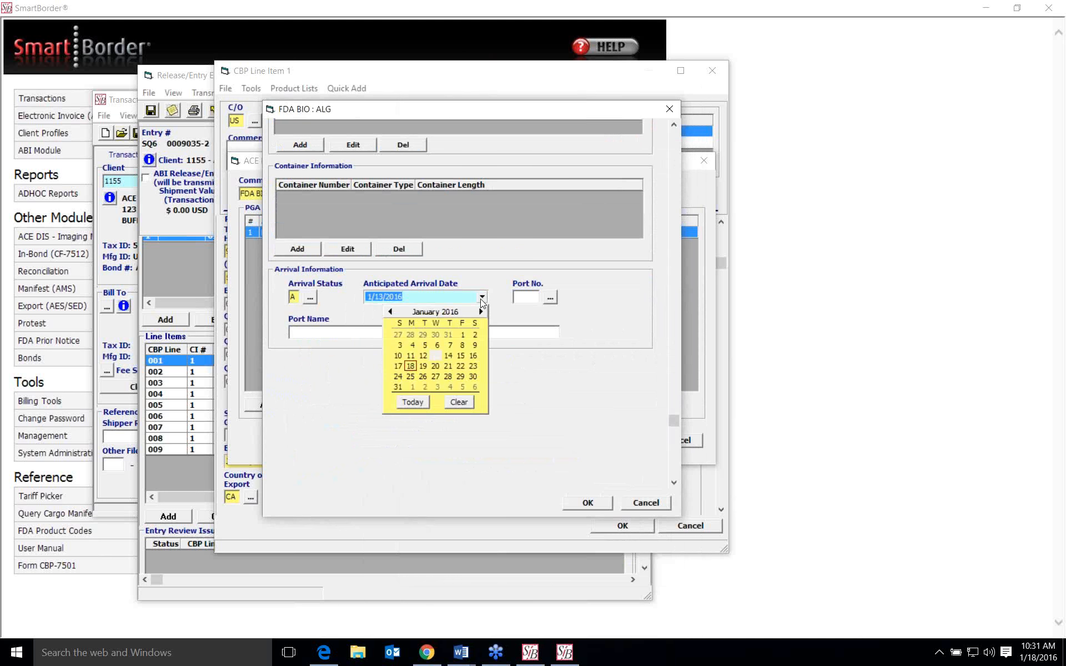
pyautogui.click(434, 354)
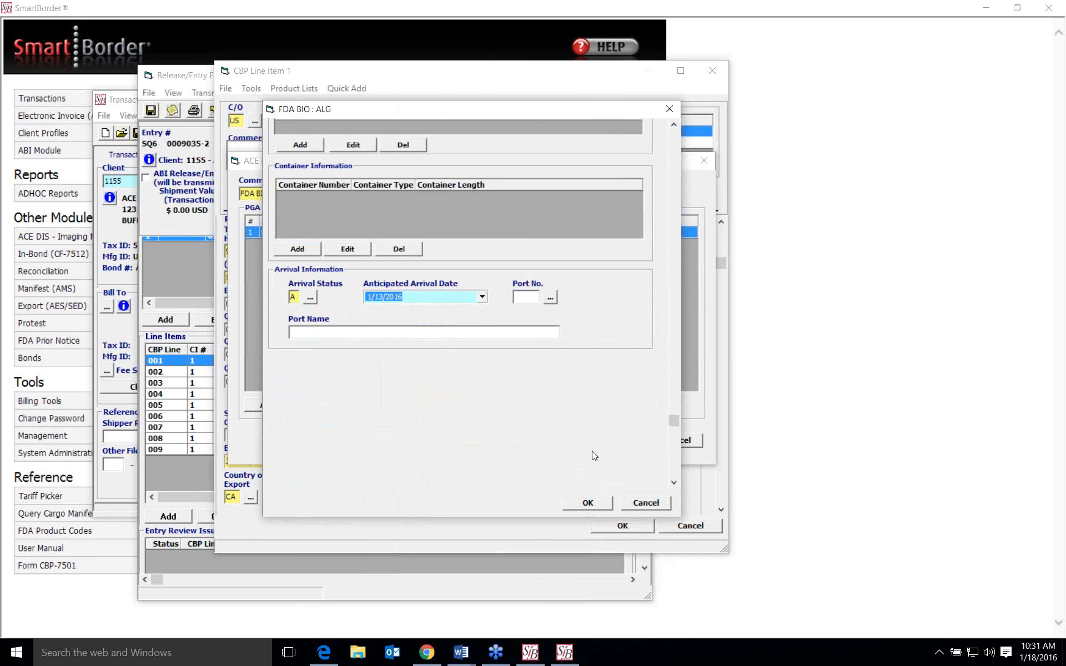
# - Try to save the FDA BIO product to check for missing required records
pyautogui.scroll(6, 588, 398)
pyautogui.scroll(3, 585, 398)
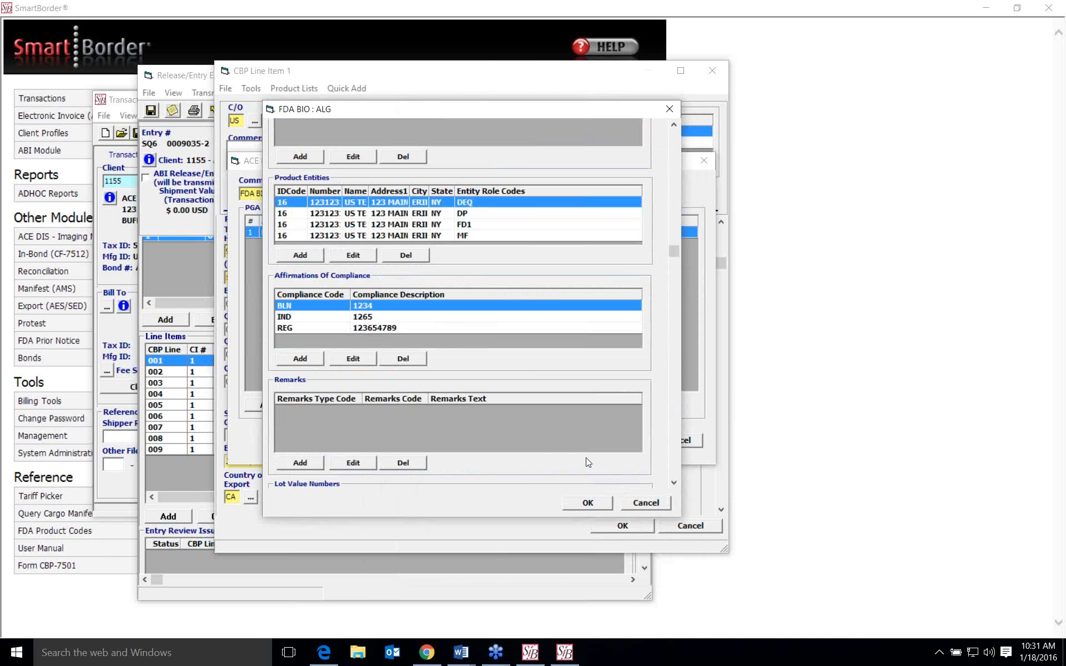
pyautogui.click(588, 504)
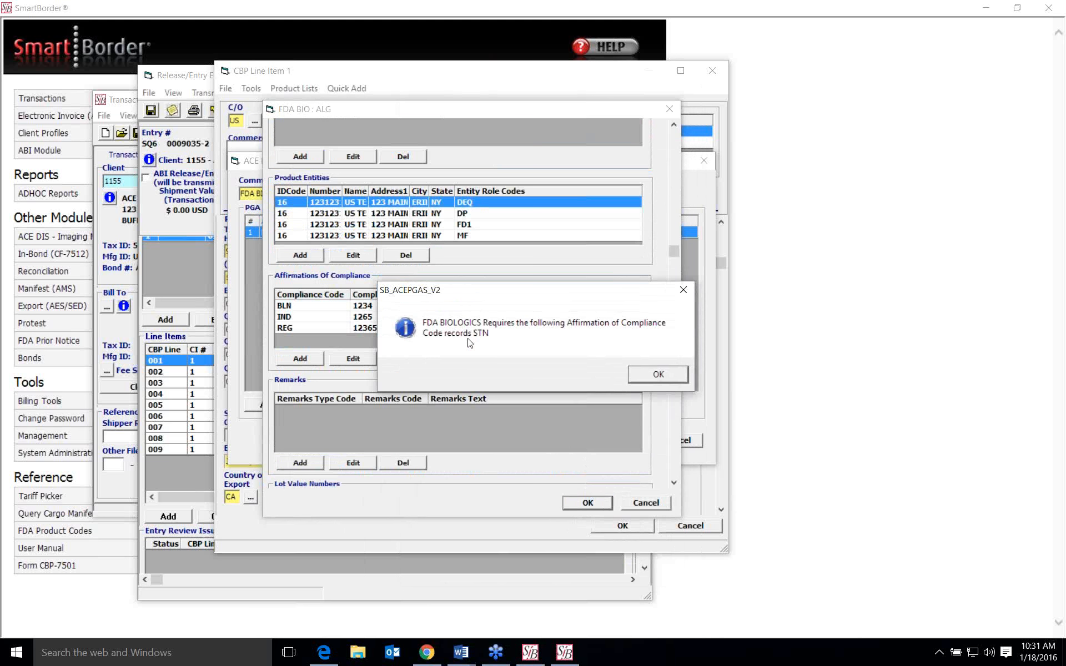
pyautogui.click(660, 375)
# - Add an affirmation of compliance with code STN (Biologics Submission Tracking Number) and description 123456
pyautogui.click(301, 360)
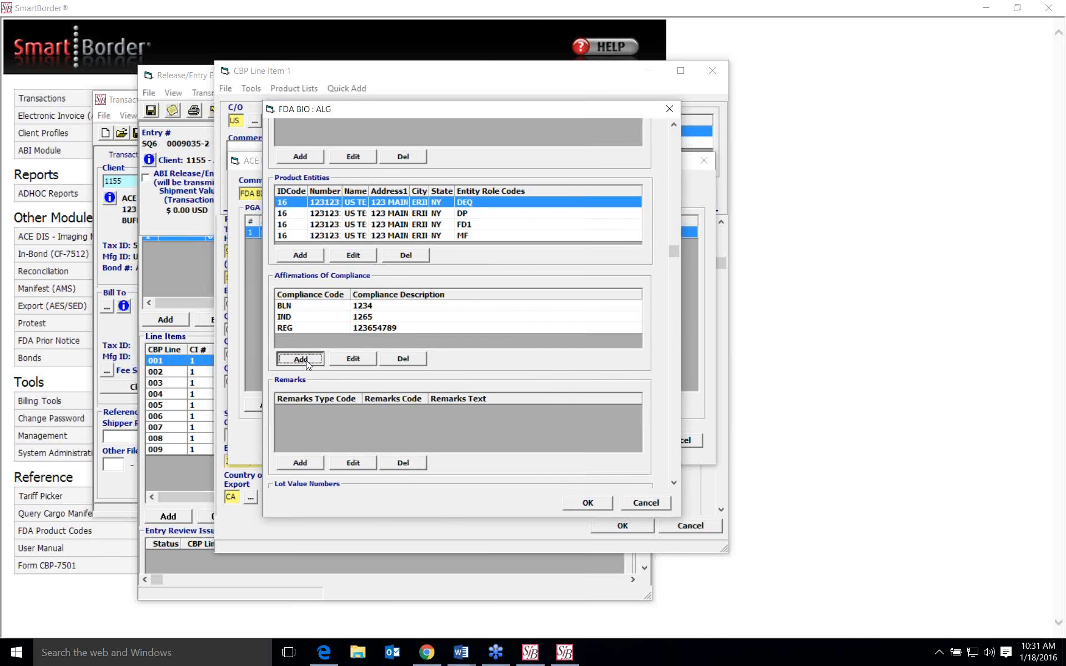
pyautogui.click(320, 287)
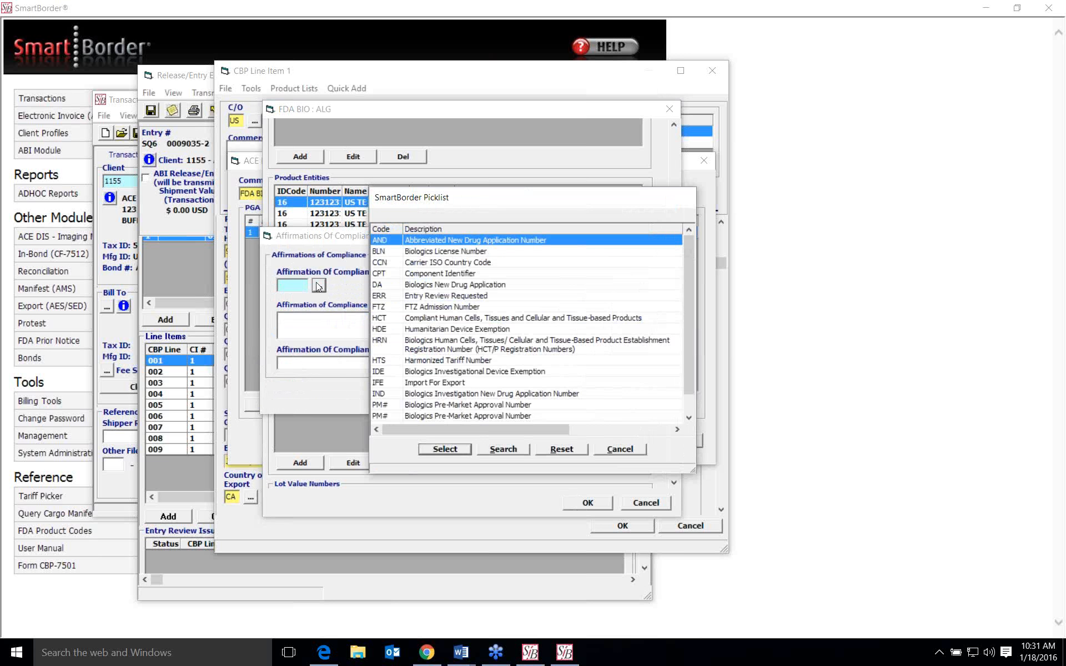
pyautogui.scroll(-1, 414, 355)
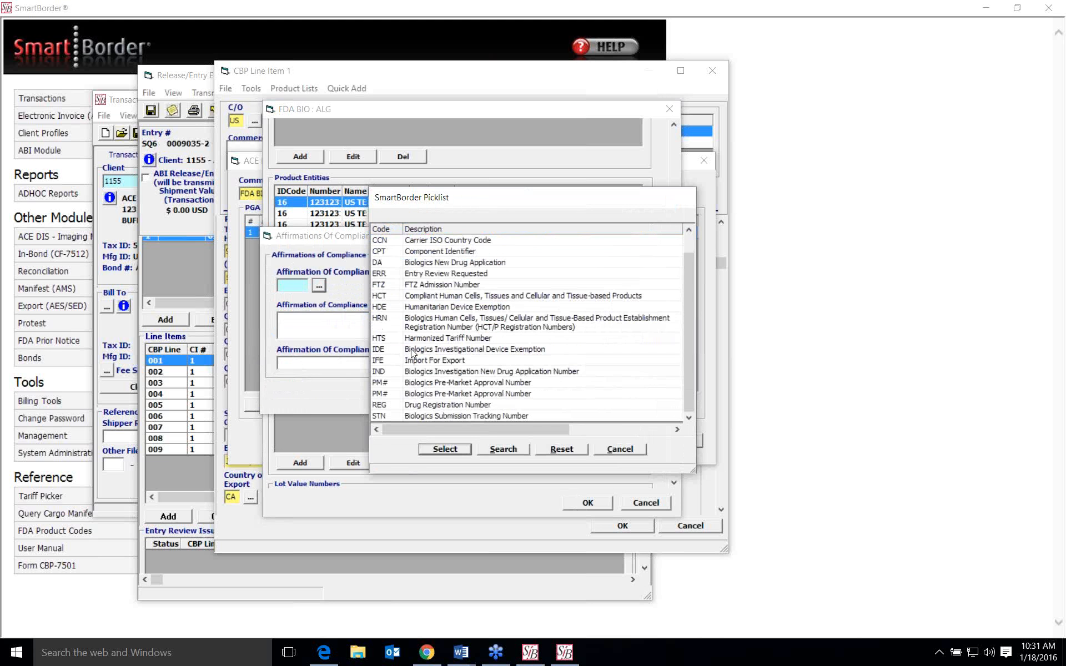
pyautogui.click(426, 415)
pyautogui.click(444, 450)
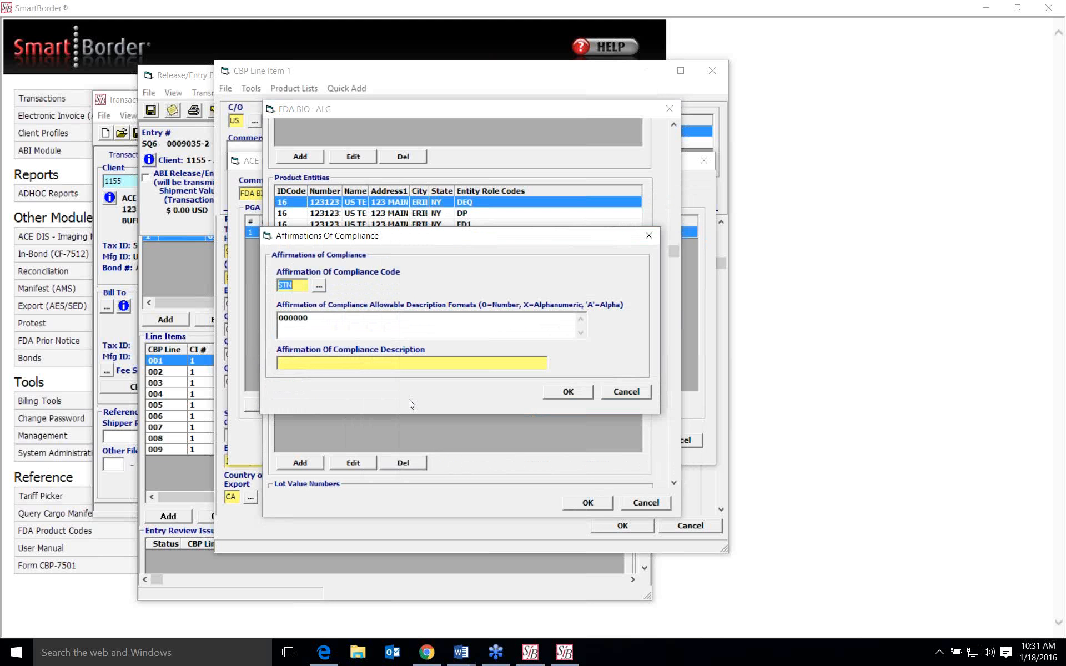
pyautogui.moveTo(312, 319); pyautogui.dragTo(279, 319)
pyautogui.click(294, 319)
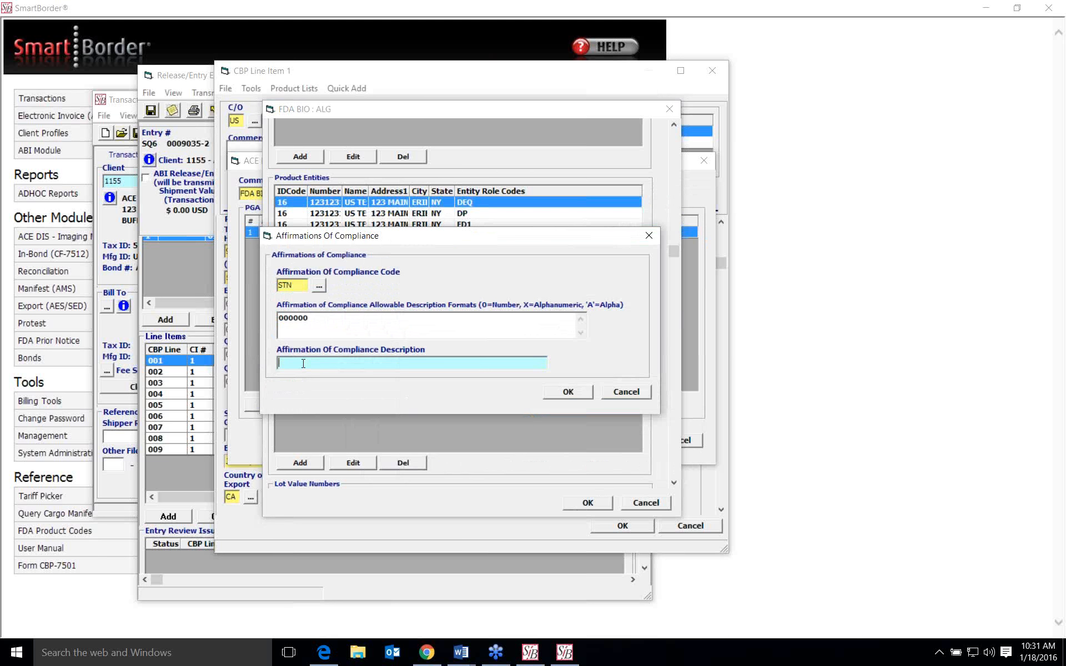
pyautogui.write('123456')
pyautogui.click(575, 394)
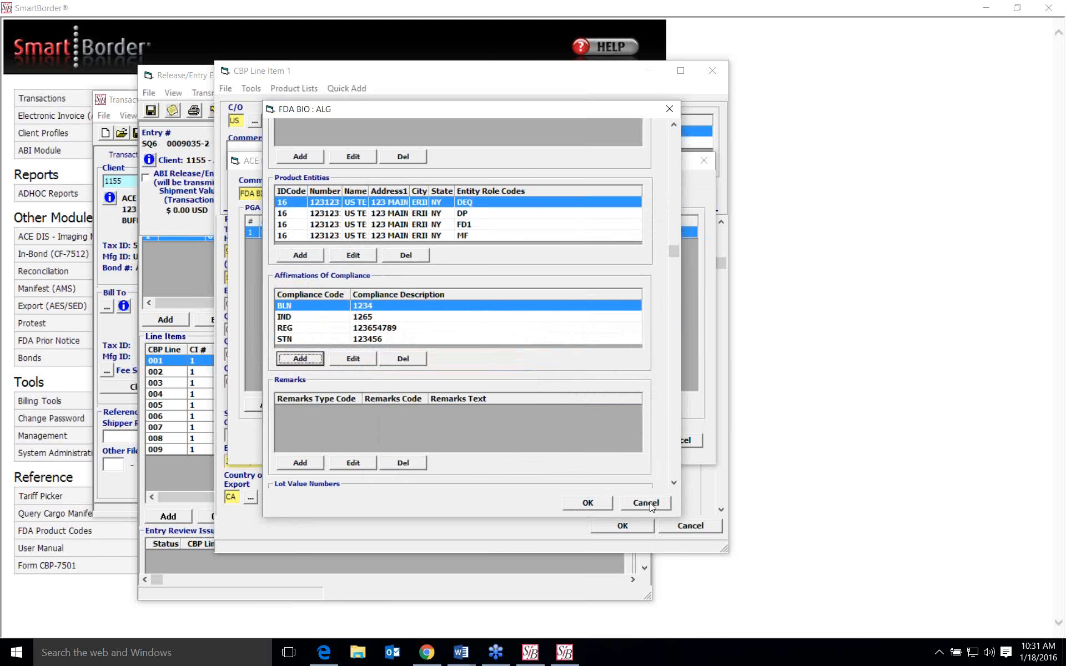
# - Discard the changes to the FDA BIO product and its PGA list, and close CBP line item 1
pyautogui.scroll(-10, 607, 322)
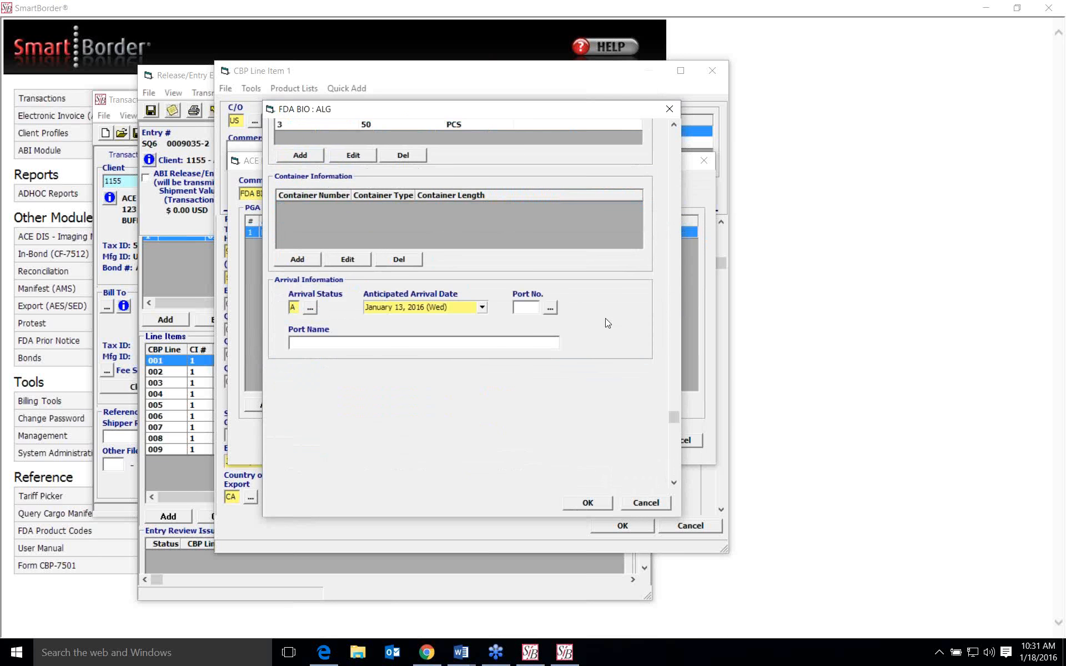
pyautogui.click(646, 505)
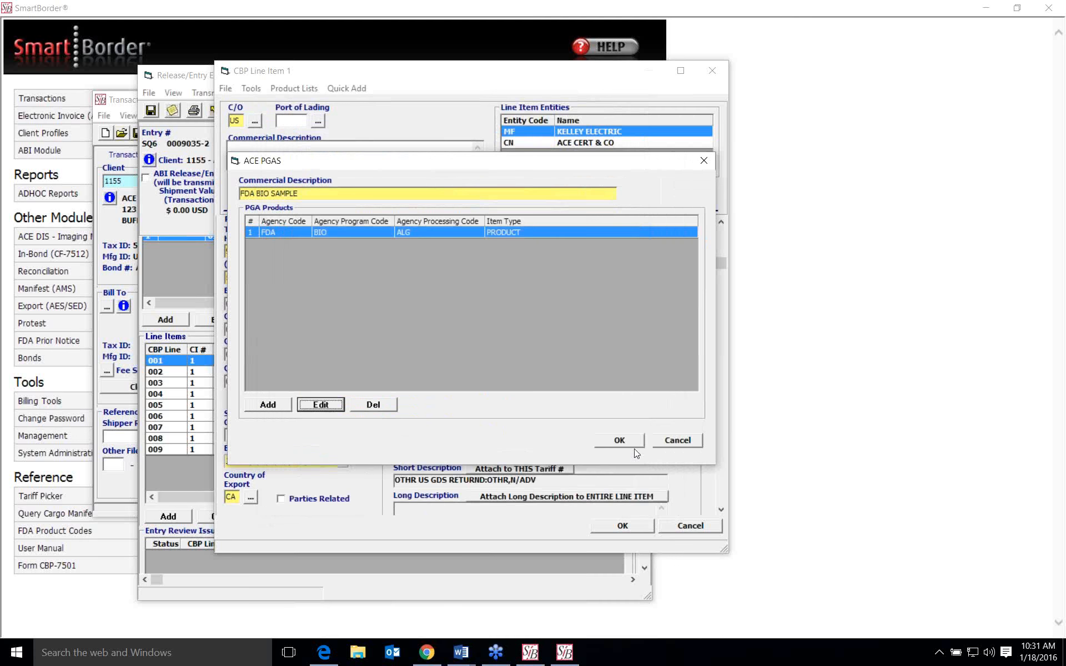
pyautogui.click(679, 442)
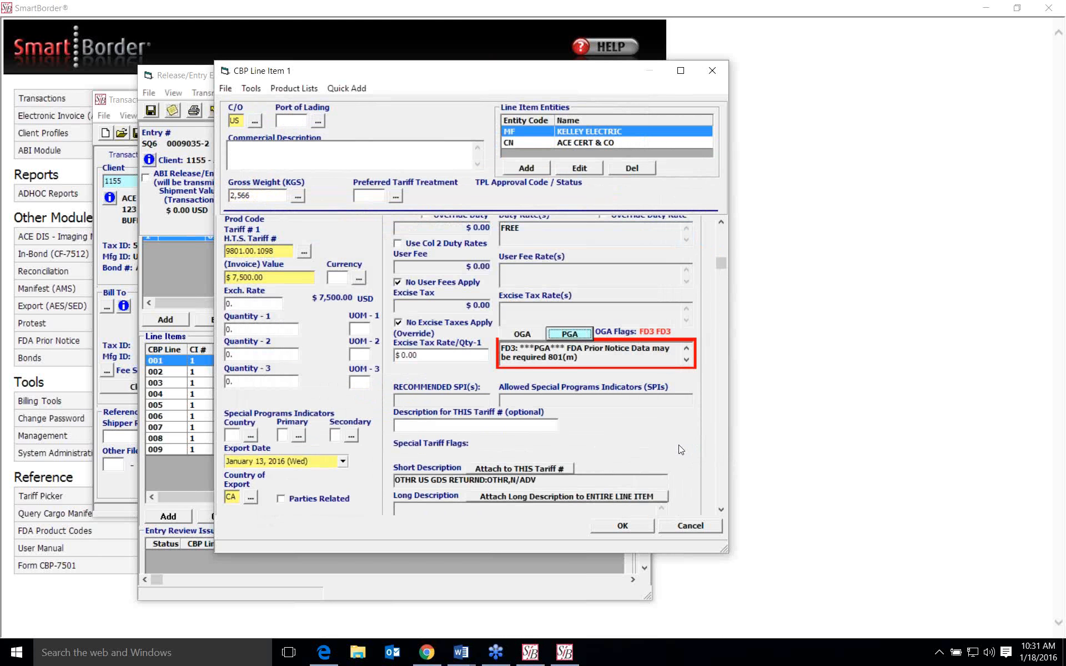
pyautogui.scroll(-3, 670, 414)
pyautogui.scroll(2, 672, 415)
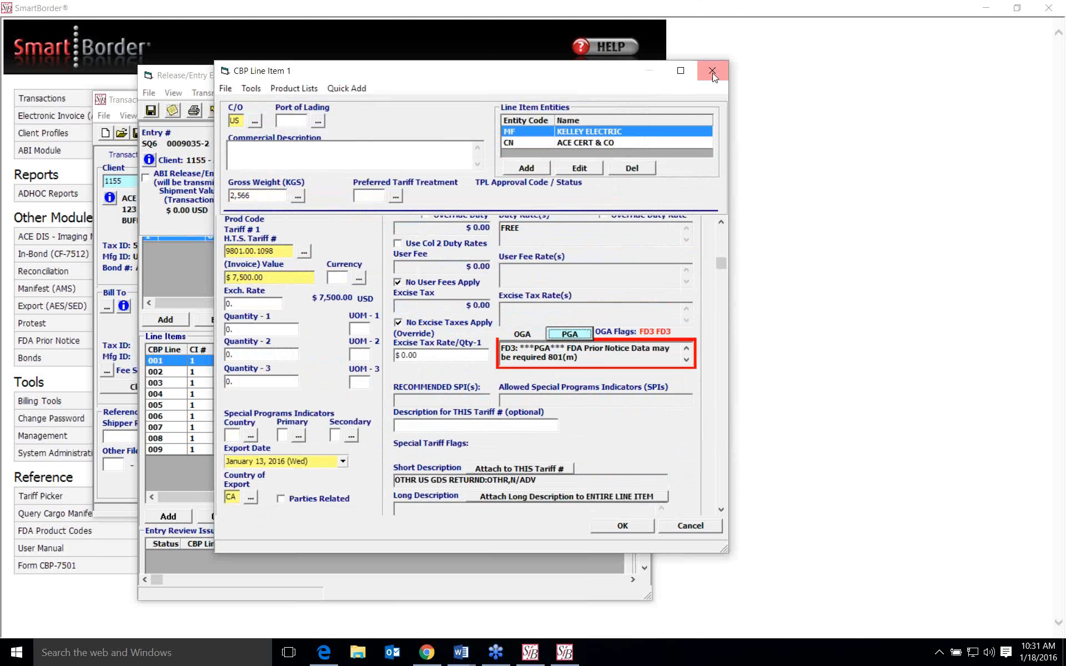
pyautogui.click(712, 71)
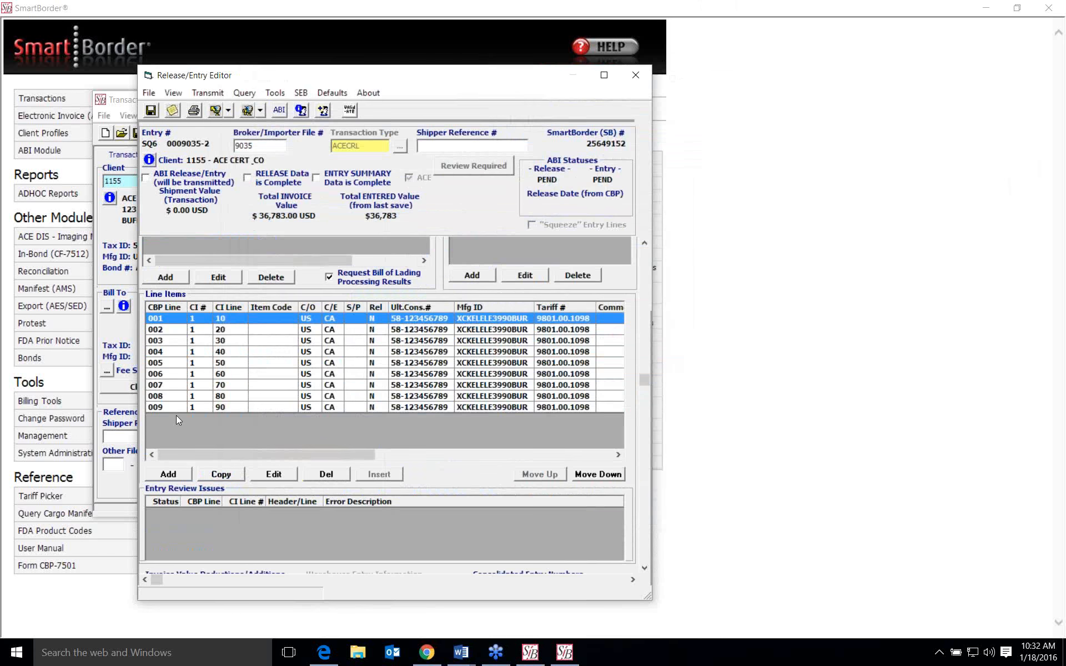
# - Open CBP line item 2 and bring up its PGA products for the cosmetics sample
pyautogui.click(264, 332)
pyautogui.doubleClick(263, 332)
pyautogui.scroll(-2, 434, 418)
pyautogui.scroll(-3, 435, 417)
pyautogui.click(565, 345)
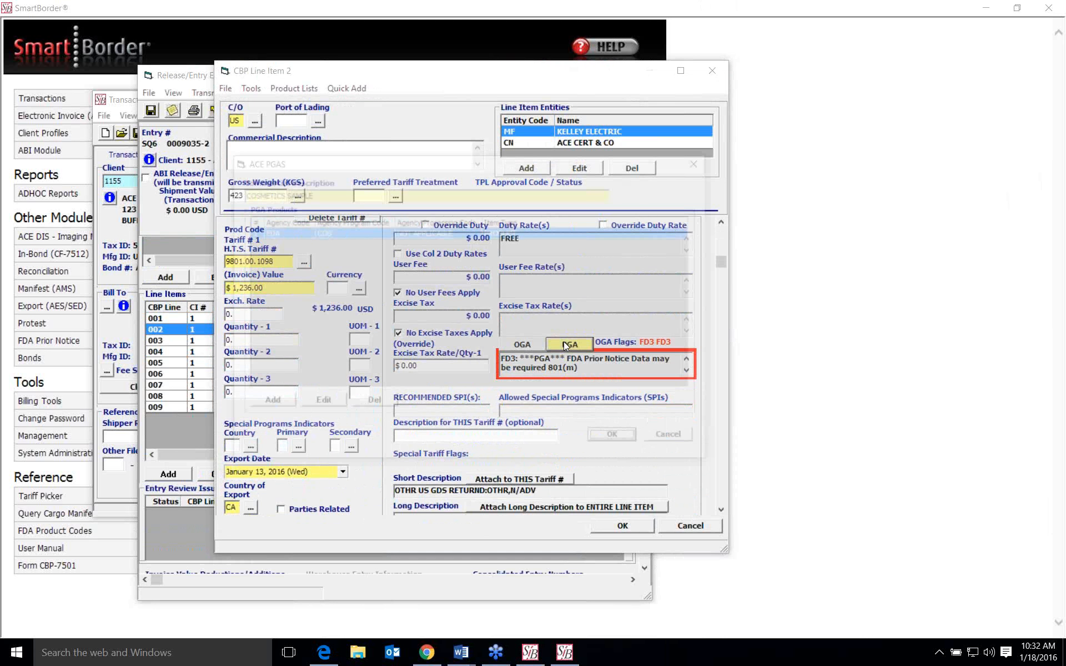
# - Start a new PGA product with agency FDA and program COS, check the processing code option, and cancel the addition
pyautogui.click(268, 407)
pyautogui.click(381, 316)
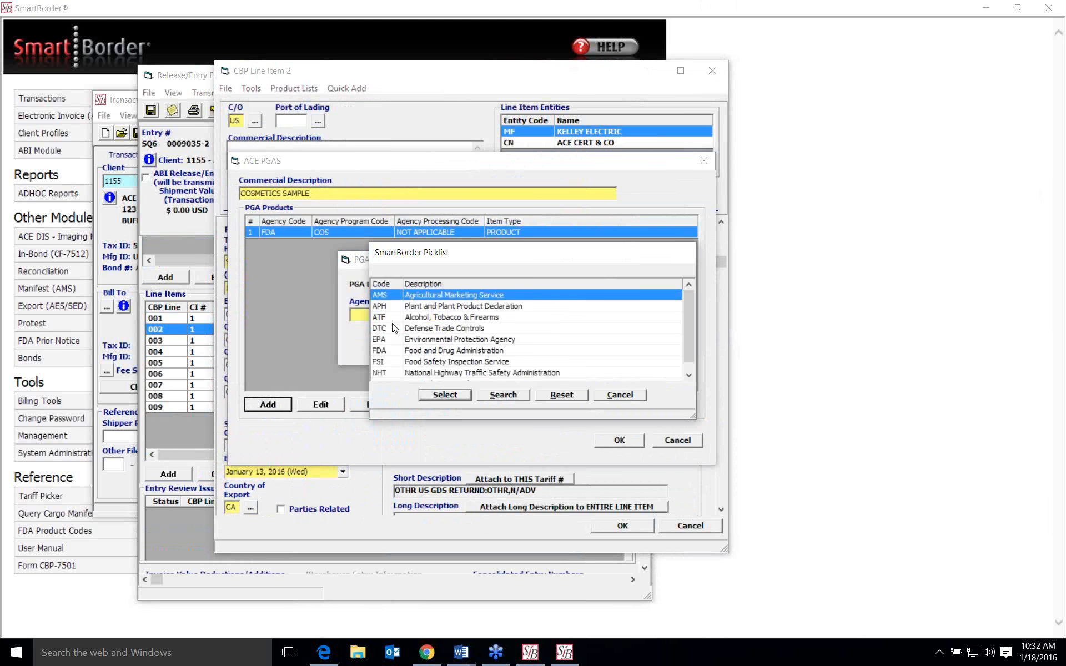
pyautogui.click(398, 350)
pyautogui.click(439, 396)
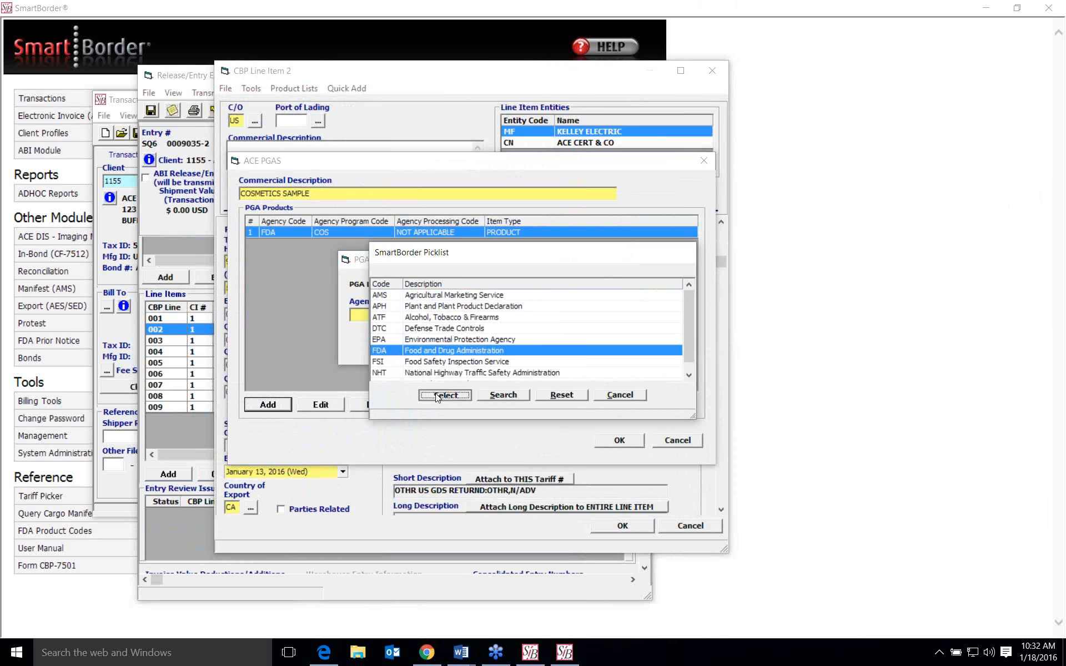
pyautogui.click(459, 316)
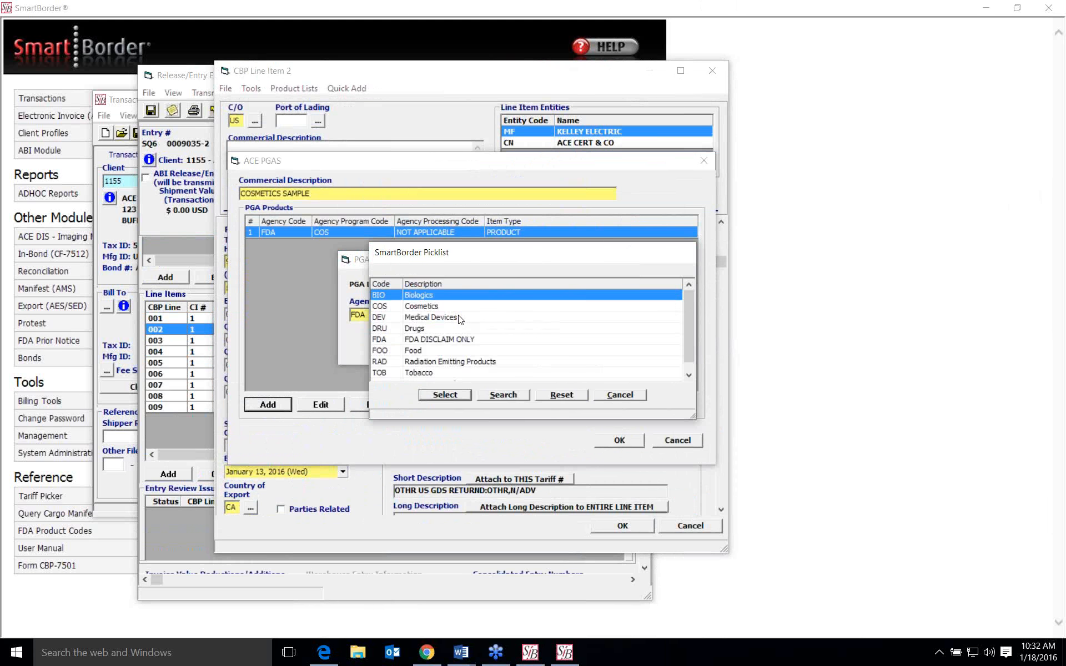
pyautogui.click(421, 307)
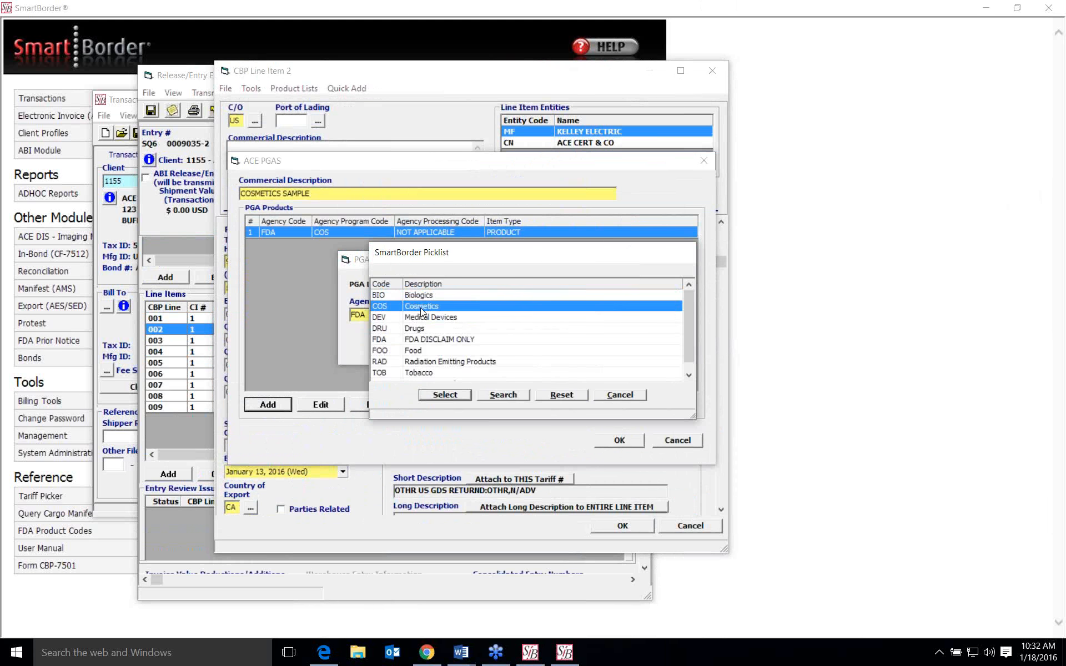
pyautogui.click(445, 396)
pyautogui.click(511, 316)
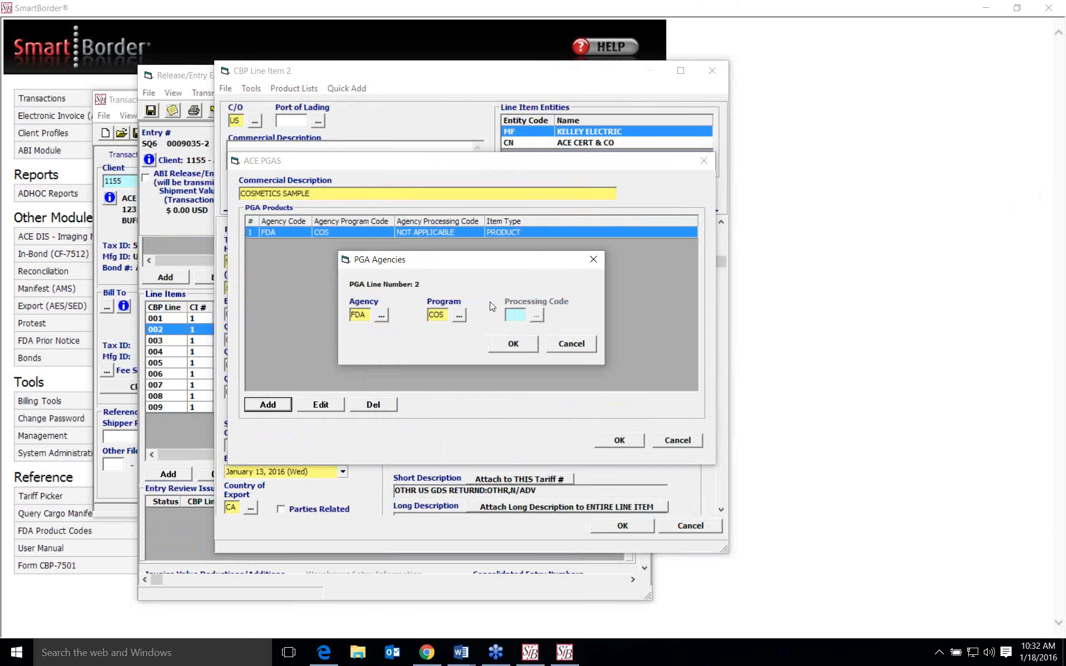
pyautogui.click(567, 346)
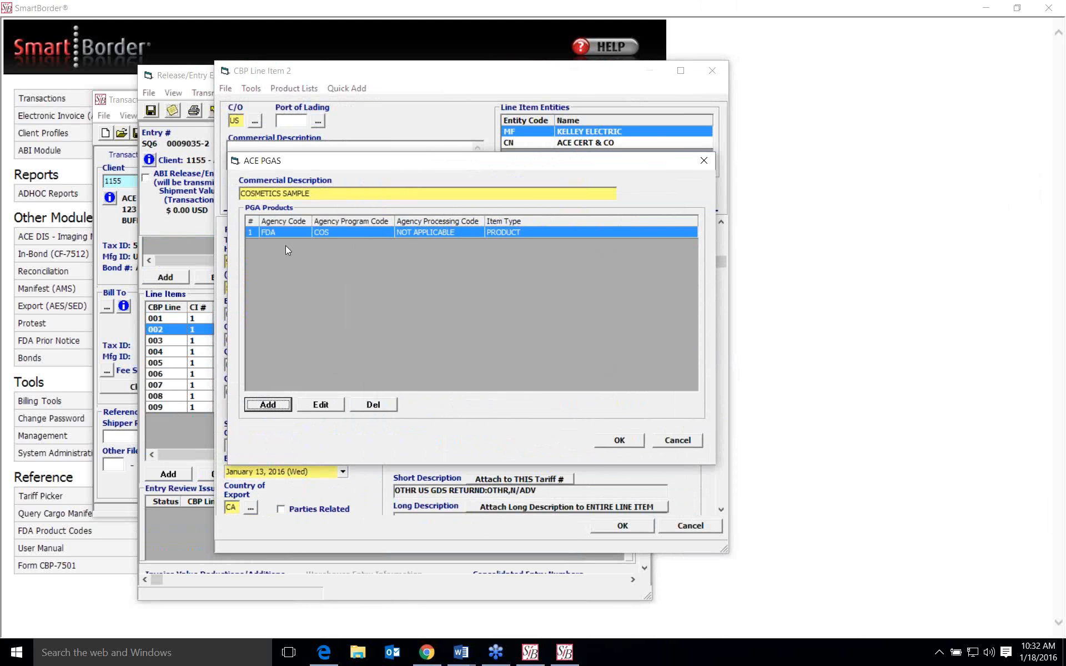
# - Open the existing FDA COS product and examine its product code, source, characteristics, entities, compliance, lot, packaging, container and arrival sections
pyautogui.click(361, 232)
pyautogui.click(336, 404)
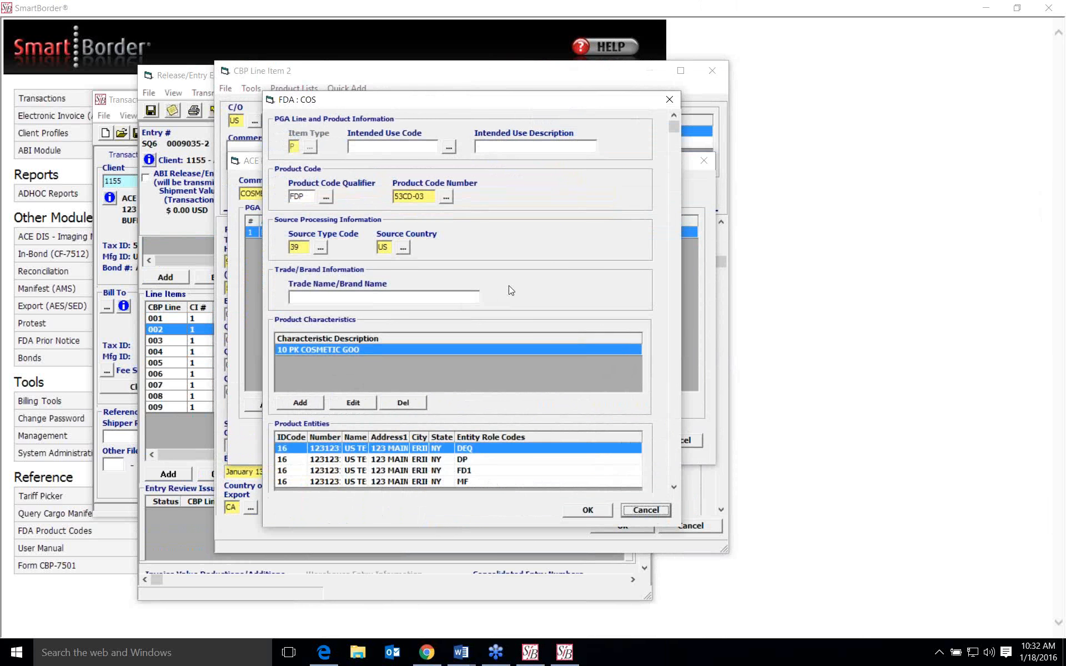
pyautogui.scroll(-2, 511, 290)
pyautogui.scroll(1, 508, 285)
pyautogui.scroll(-5, 511, 262)
pyautogui.scroll(-1, 511, 264)
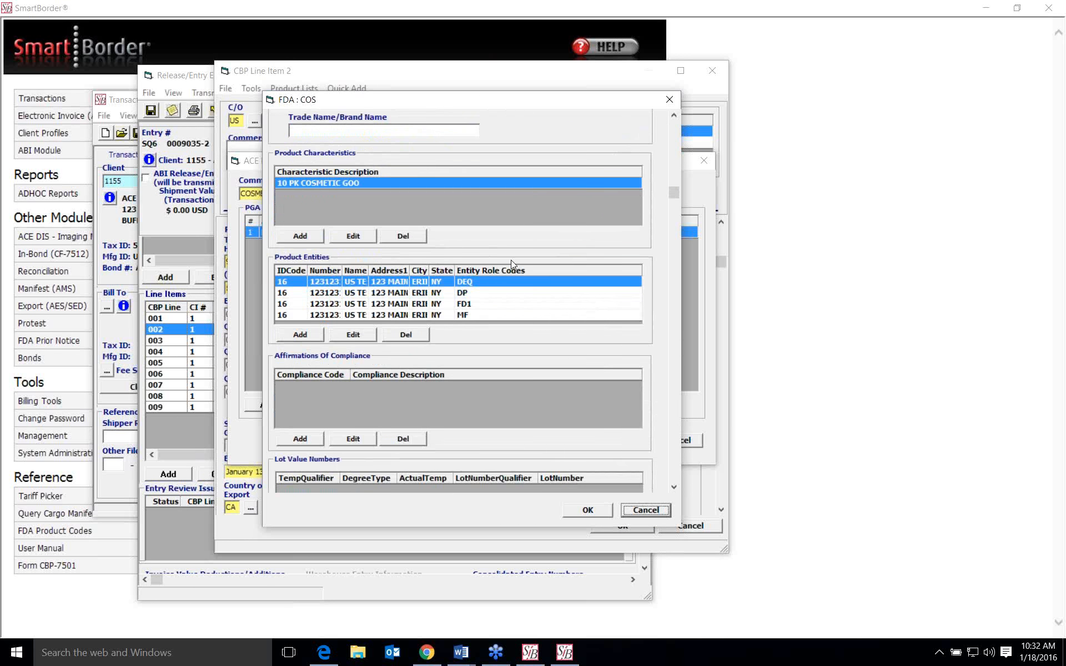
pyautogui.scroll(-3, 528, 301)
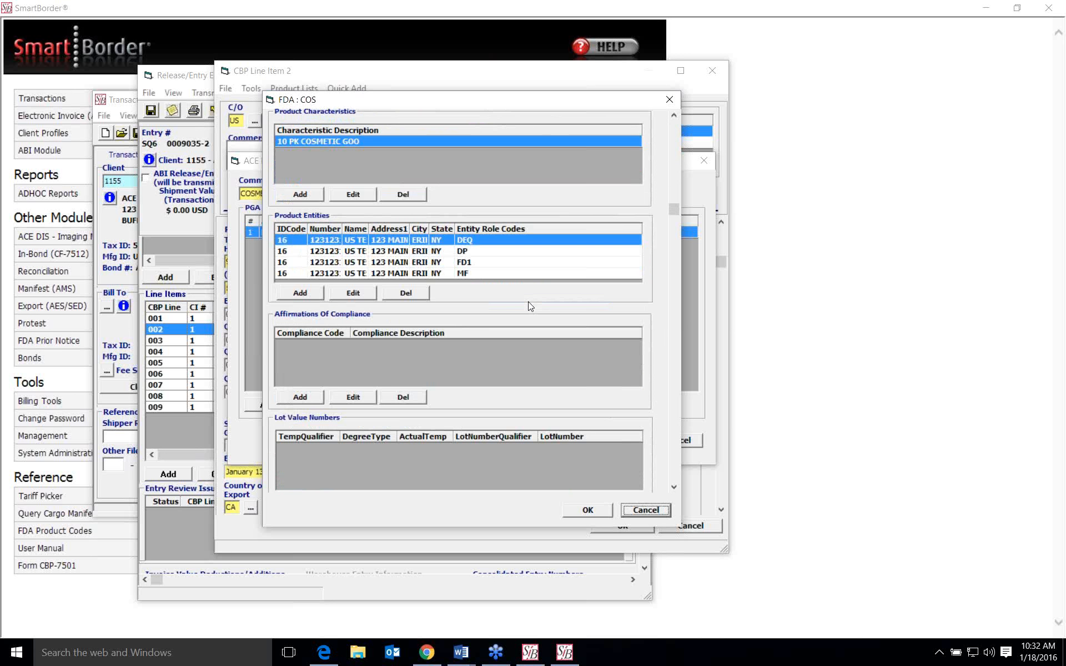
pyautogui.scroll(-2, 529, 307)
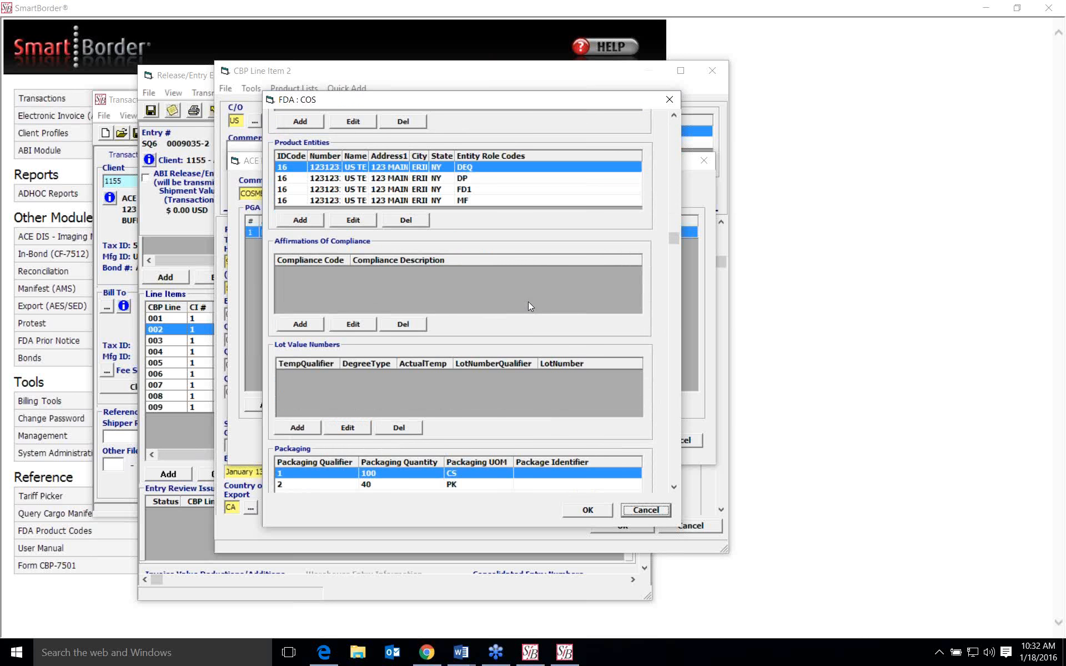
pyautogui.scroll(-2, 531, 307)
pyautogui.scroll(-9, 529, 303)
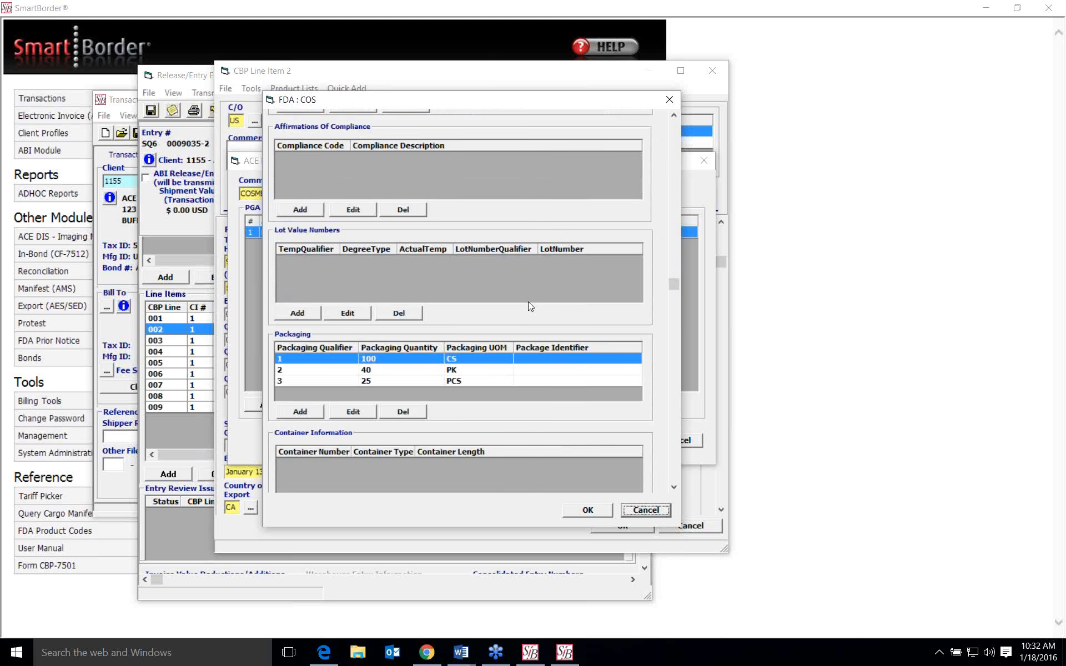
pyautogui.scroll(-5, 528, 301)
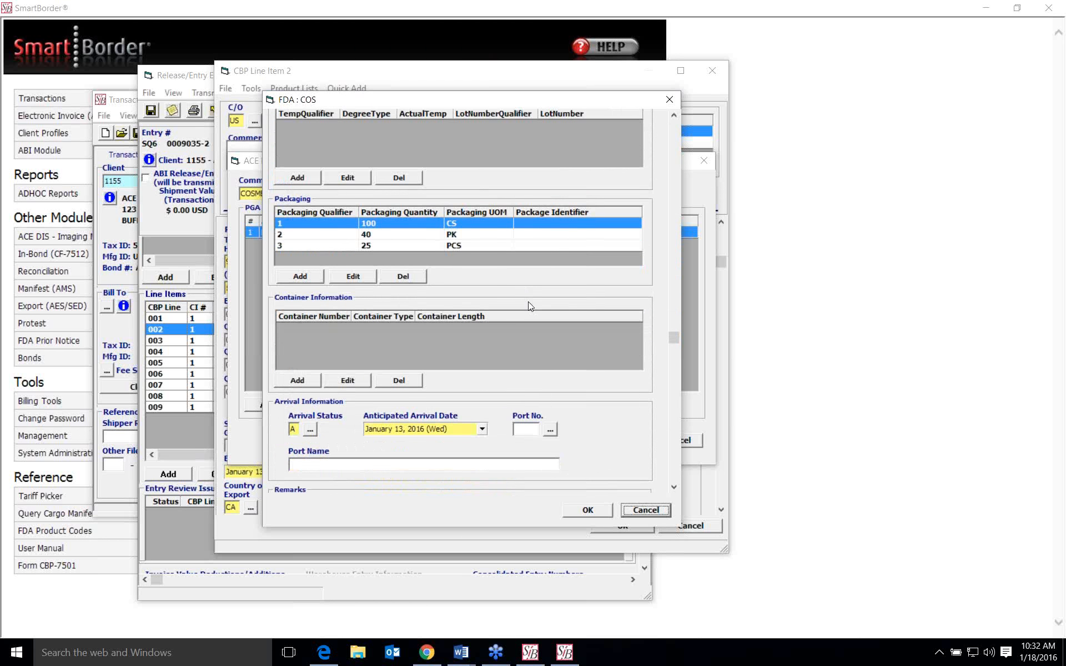
pyautogui.scroll(-3, 528, 301)
pyautogui.scroll(7, 528, 301)
pyautogui.scroll(1, 528, 302)
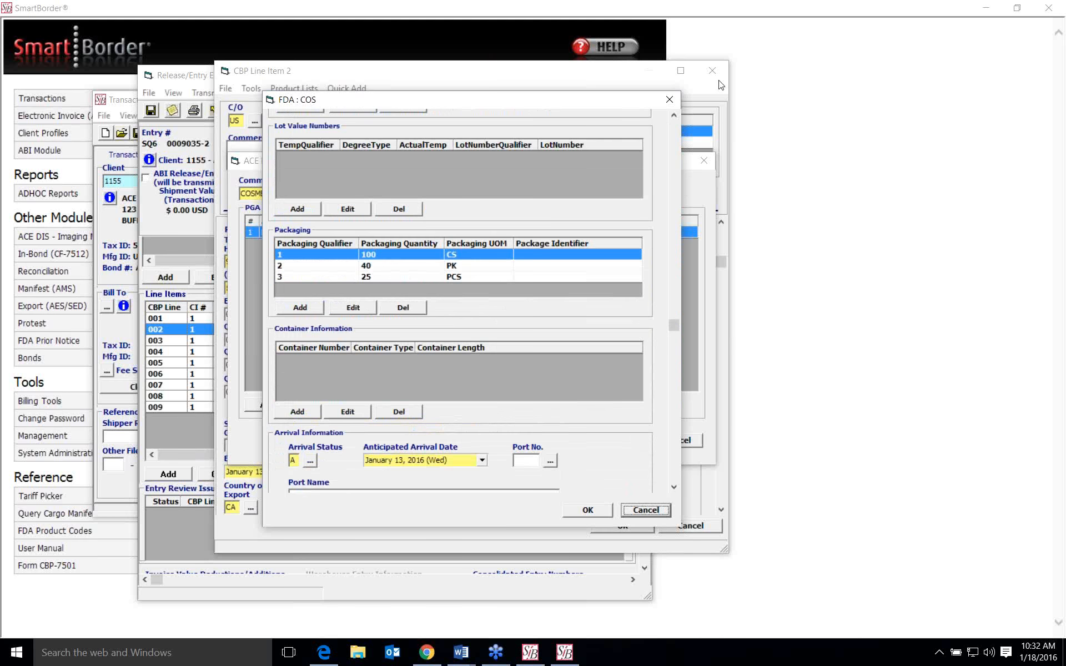
# - Close the FDA COS product and its PGA list without changes, and close CBP line item 2
pyautogui.click(669, 100)
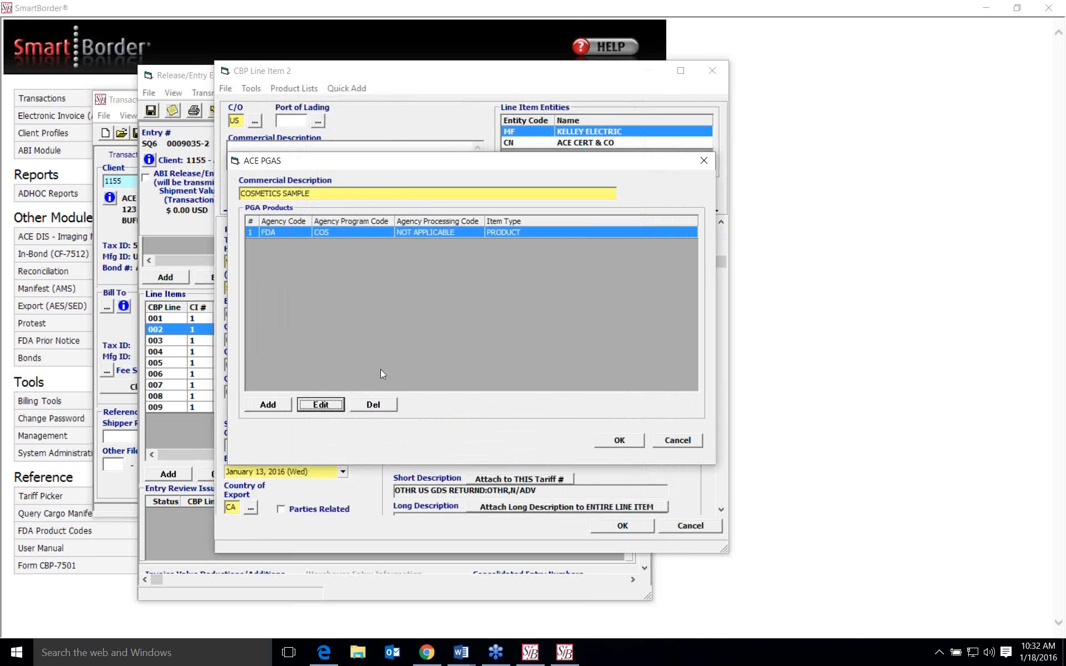
pyautogui.click(691, 441)
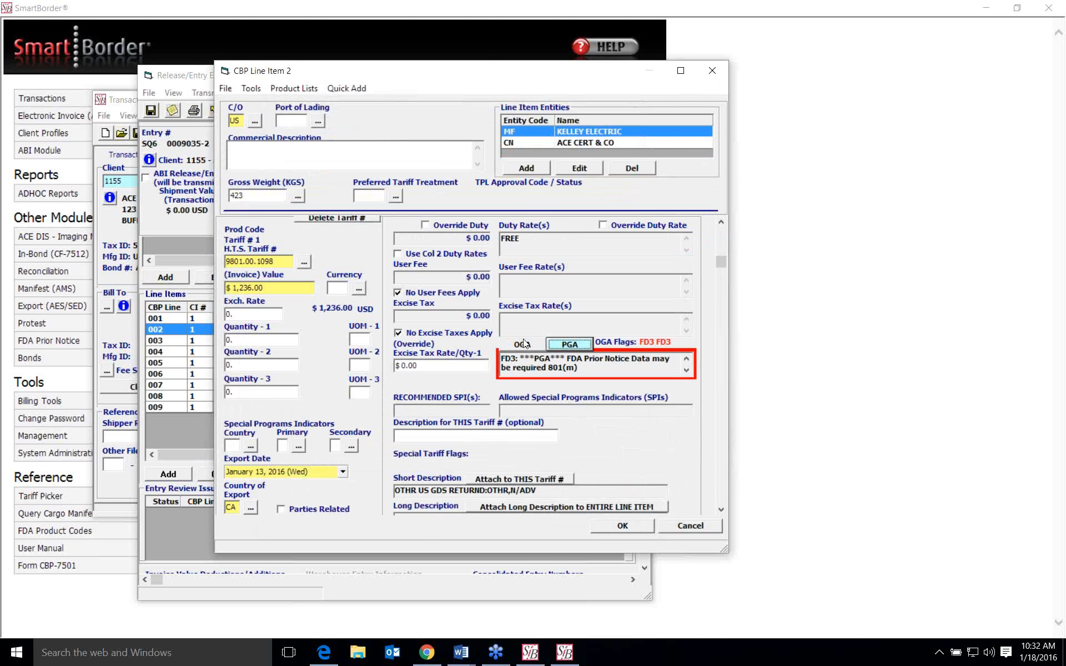
pyautogui.click(714, 71)
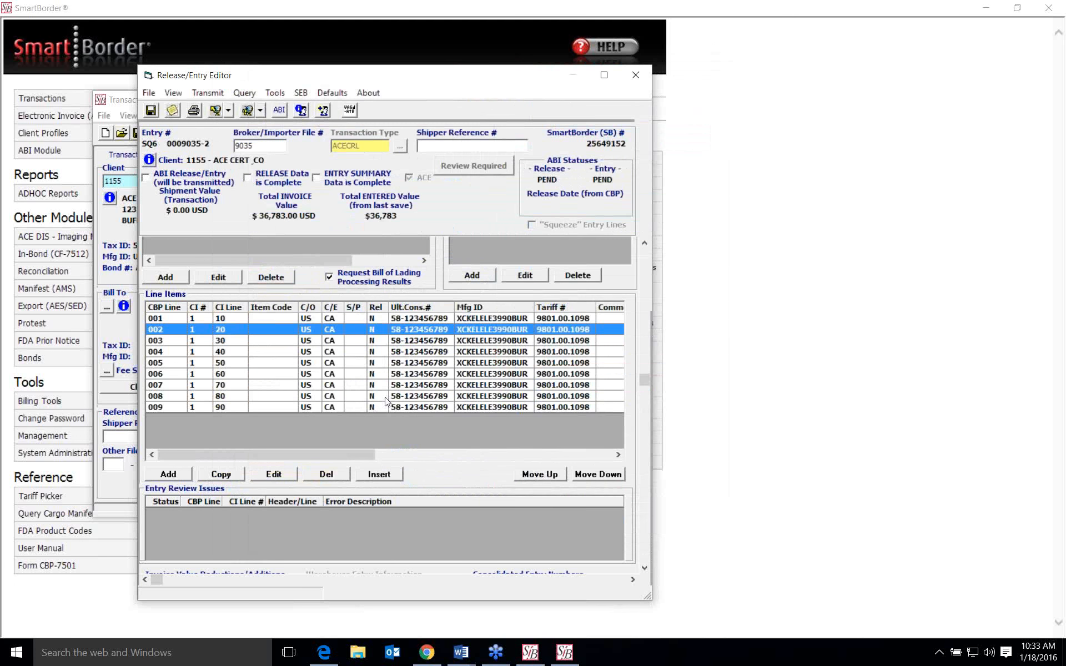
# - Open CBP line item 8 and bring up its PGA products for the food example
pyautogui.click(376, 408)
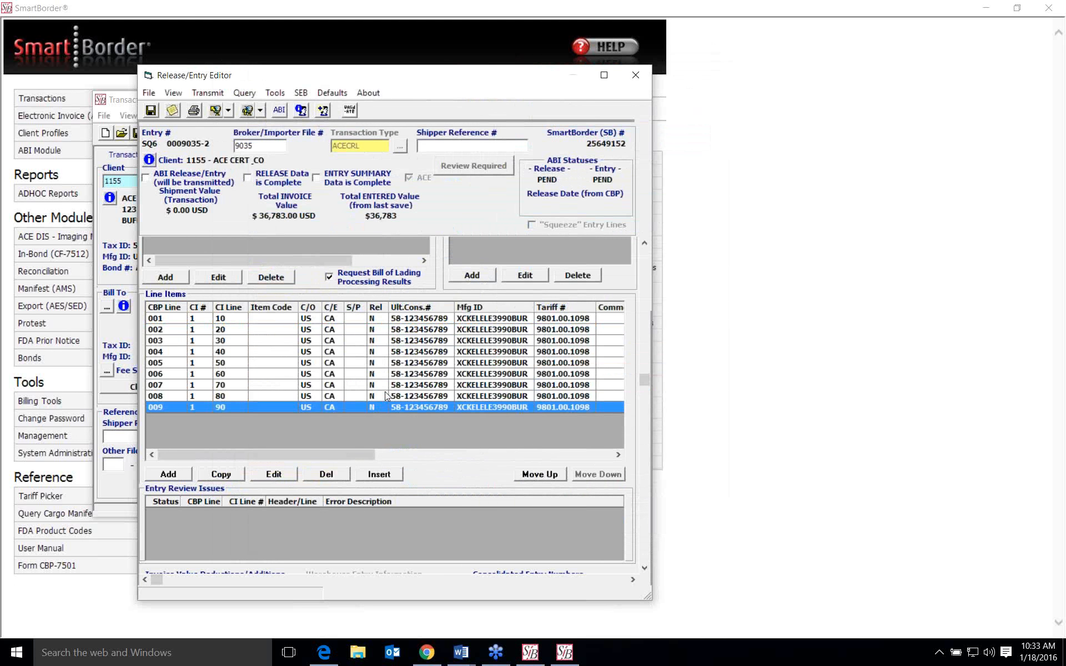
pyautogui.click(408, 396)
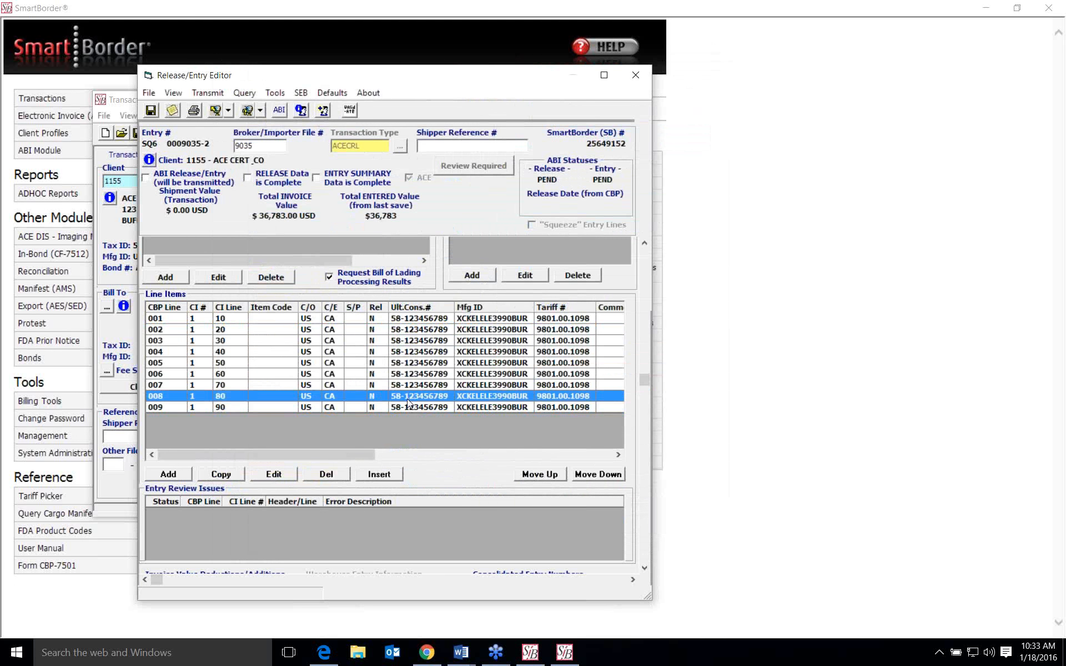
pyautogui.doubleClick(408, 398)
pyautogui.scroll(-2, 555, 324)
pyautogui.scroll(-5, 555, 328)
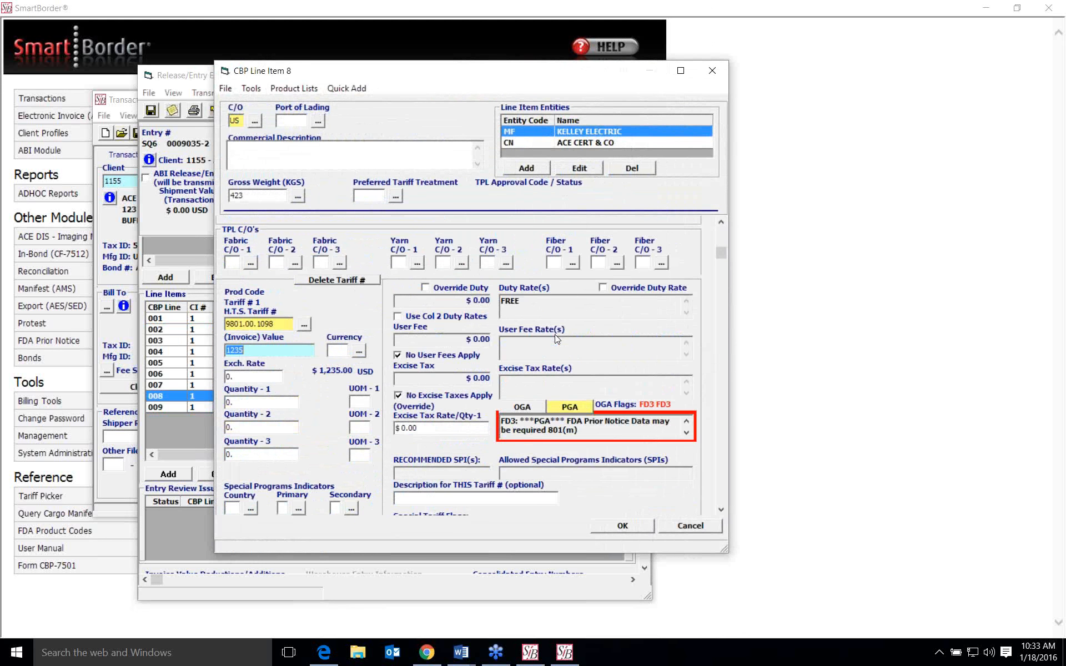
pyautogui.click(571, 408)
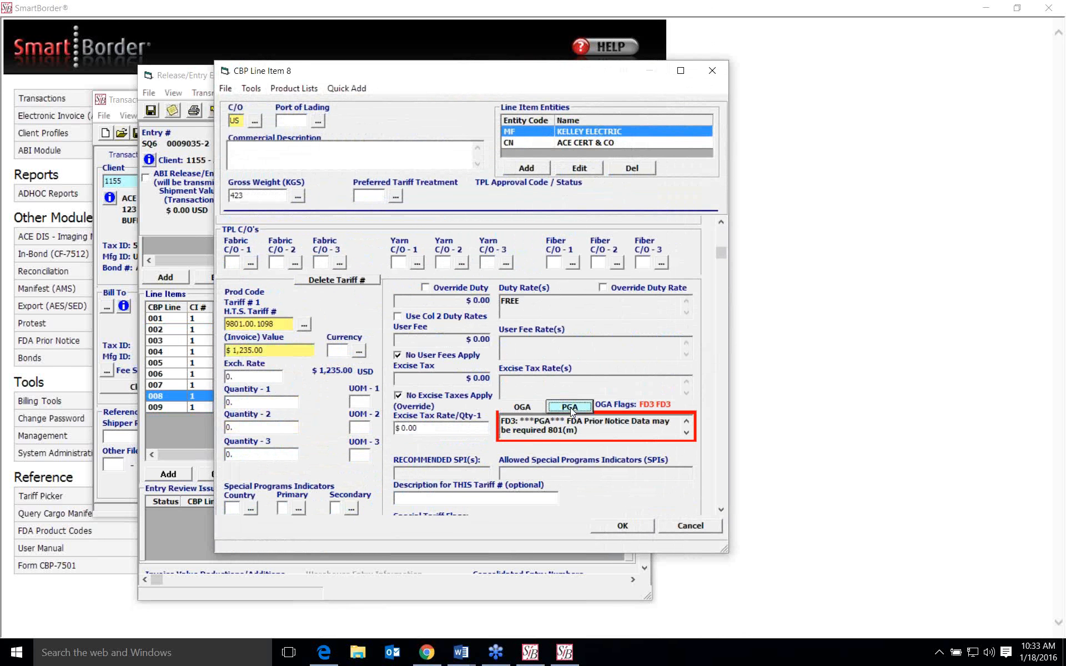
# - Start a new PGA product with agency FDA and program FOO (Foods)
pyautogui.click(275, 407)
pyautogui.click(381, 315)
pyautogui.click(407, 351)
pyautogui.click(442, 395)
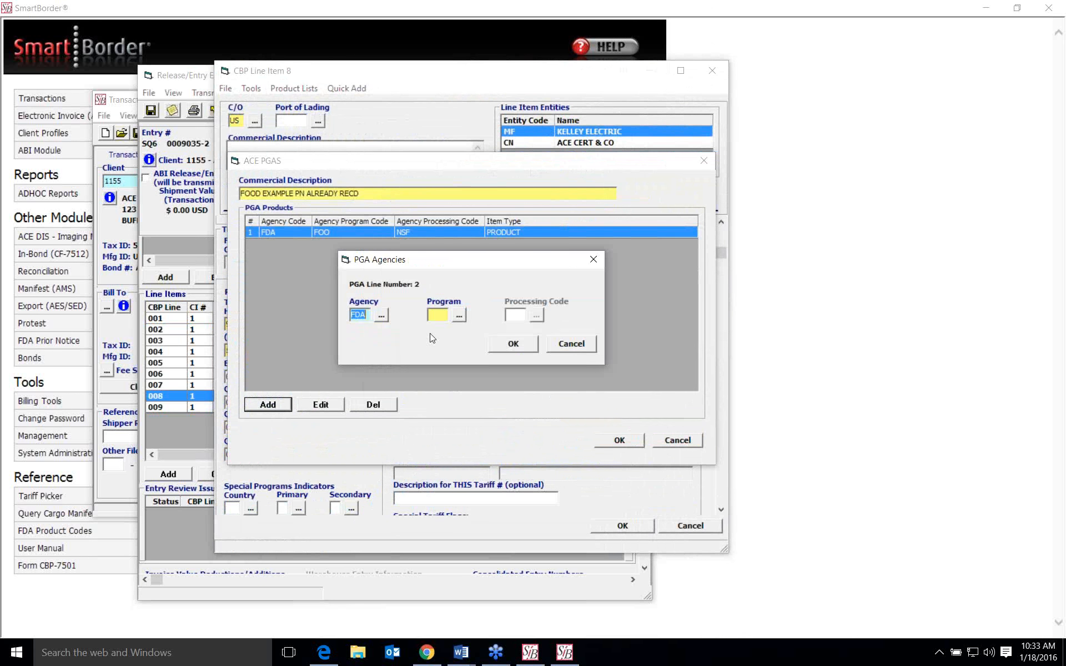
pyautogui.click(454, 317)
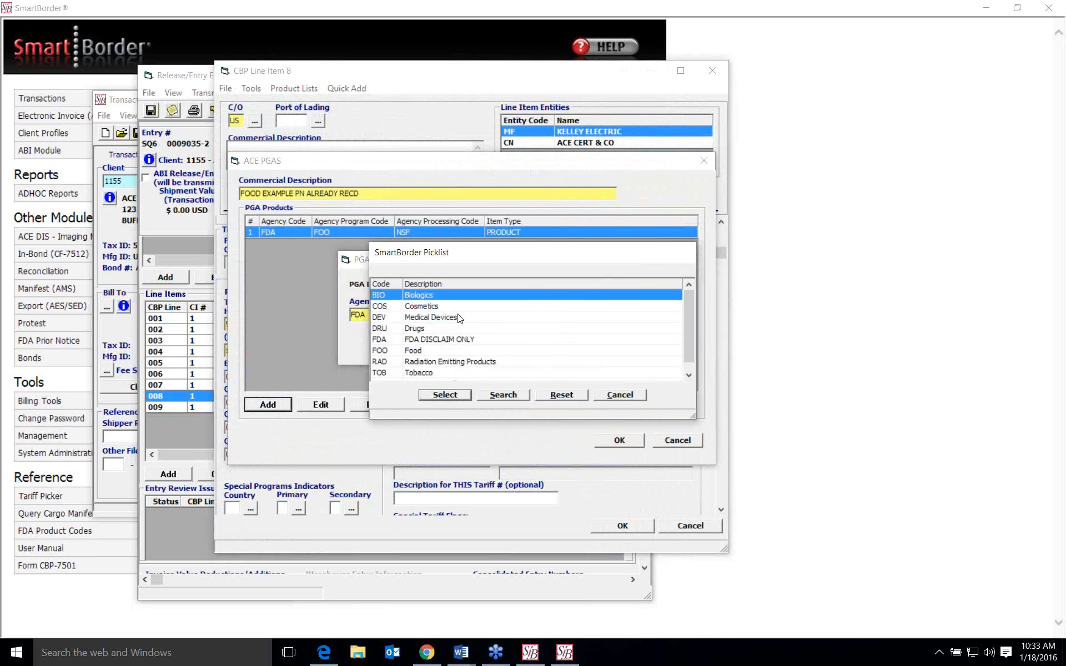
pyautogui.click(421, 350)
pyautogui.click(446, 396)
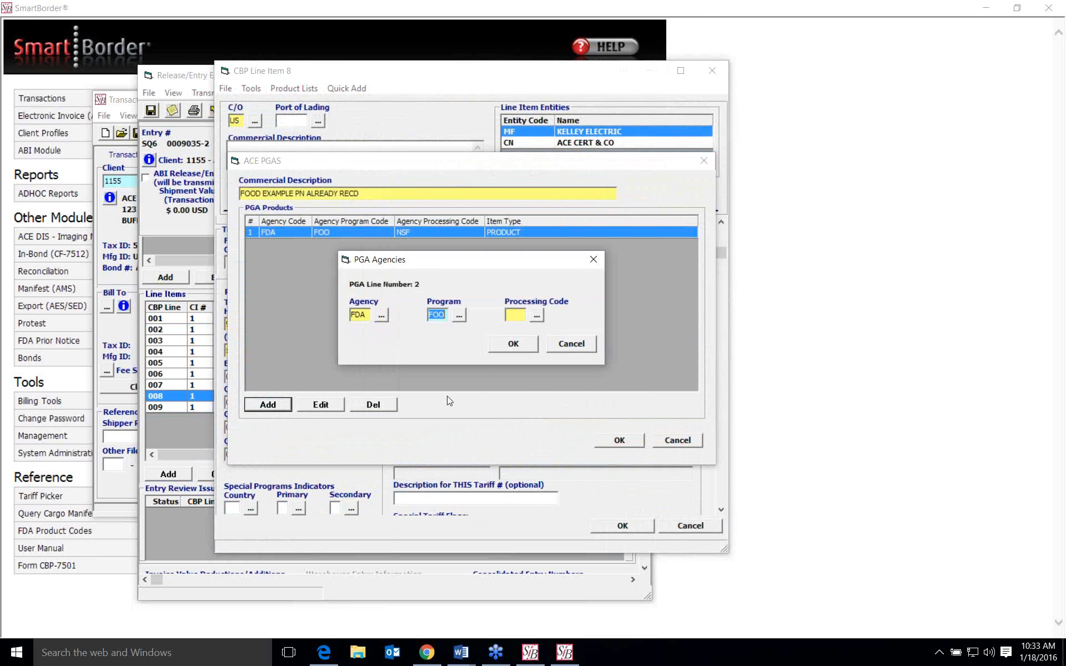
# - Review the available processing codes for the FOO program, and cancel the new PGA product
pyautogui.click(537, 315)
pyautogui.scroll(-1, 500, 325)
pyautogui.scroll(1, 499, 325)
pyautogui.moveTo(685, 314)
pyautogui.mouseDown()
pyautogui.moveTo(690, 325)
pyautogui.moveTo(688, 311)
pyautogui.mouseUp()
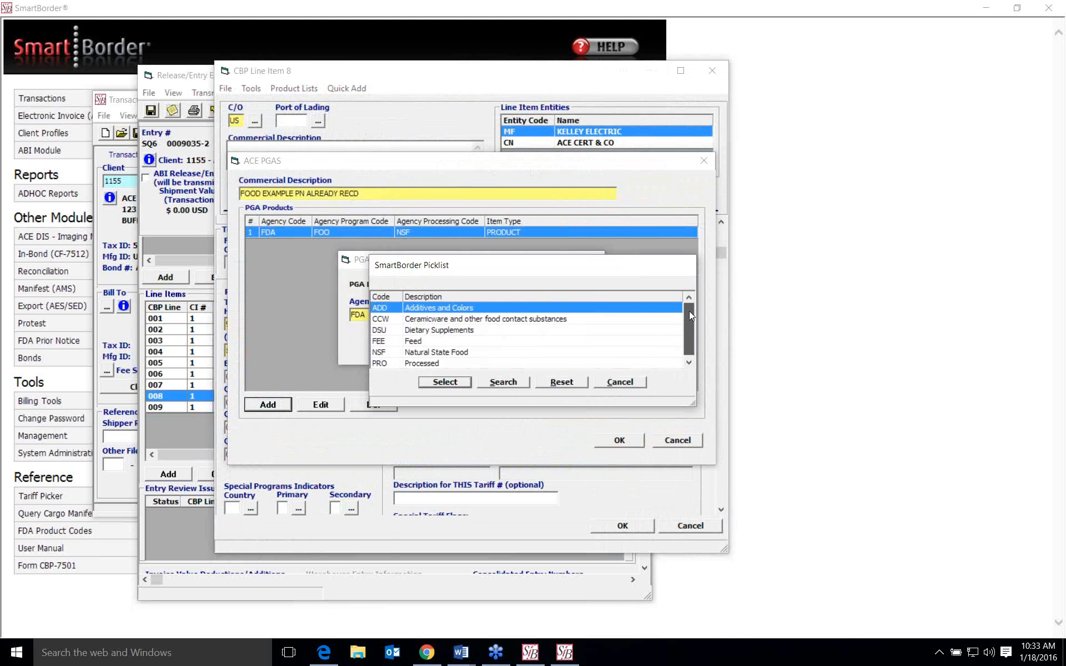
pyautogui.click(621, 383)
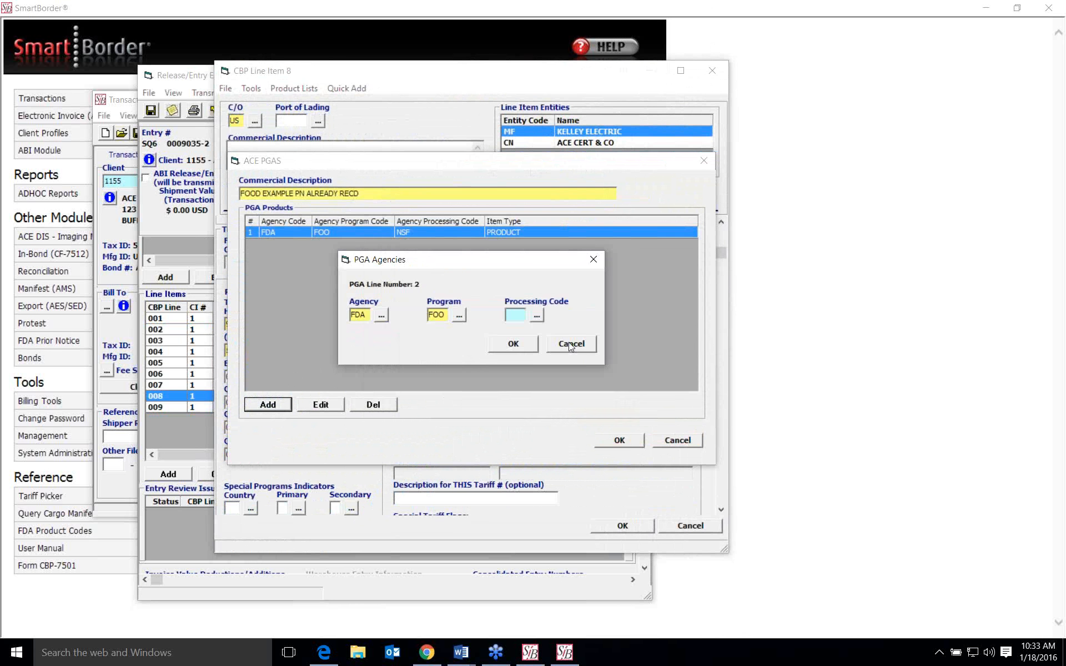
pyautogui.click(569, 343)
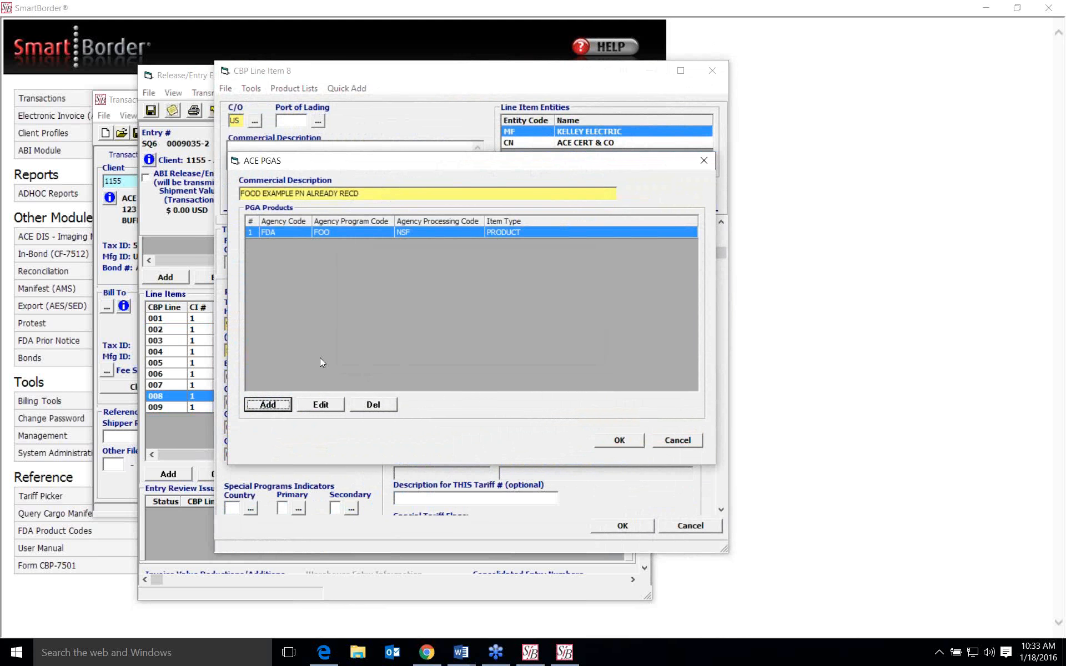
# - Open the existing FDA FOO NSF product and examine its prior notice, product code and scientific name details
pyautogui.click(320, 405)
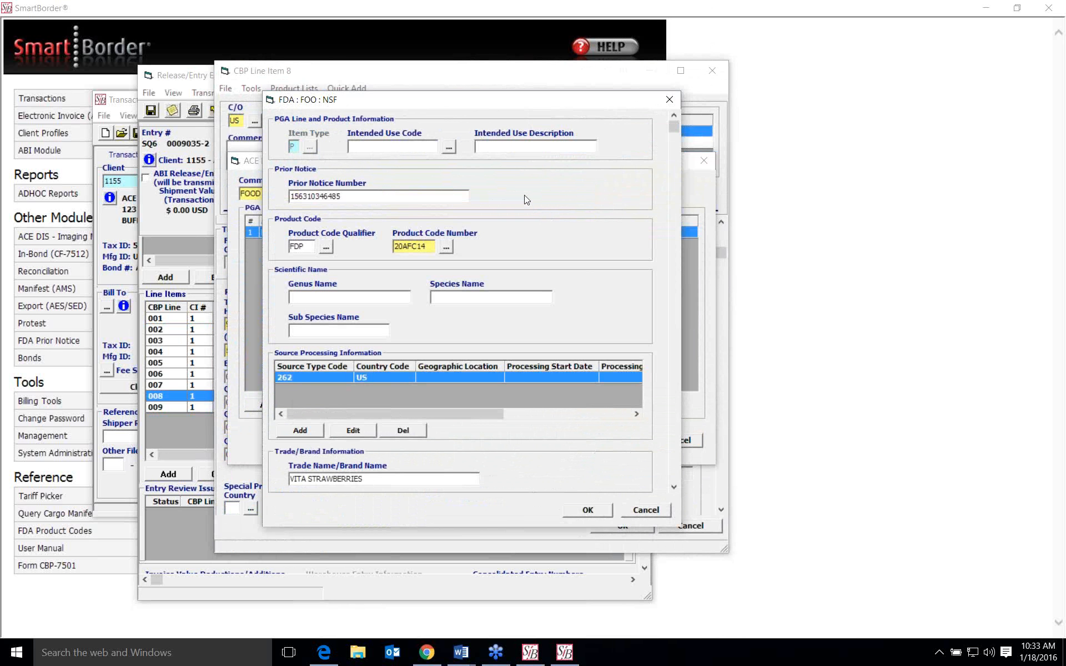
pyautogui.click(344, 197)
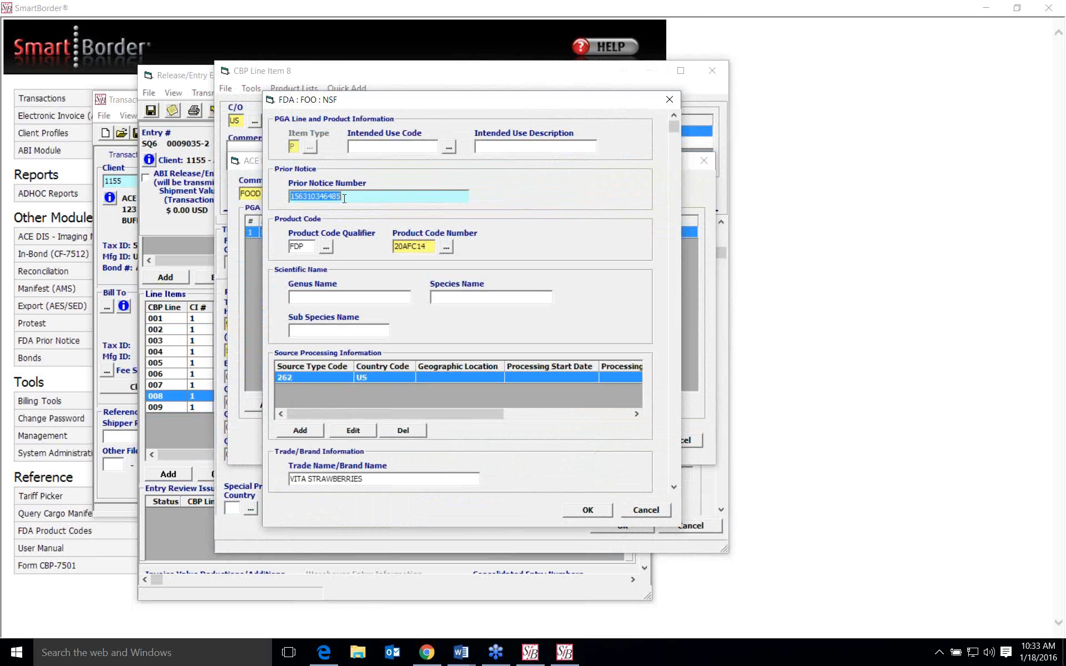
pyautogui.click(381, 196)
pyautogui.scroll(-1, 546, 243)
pyautogui.scroll(-1, 546, 244)
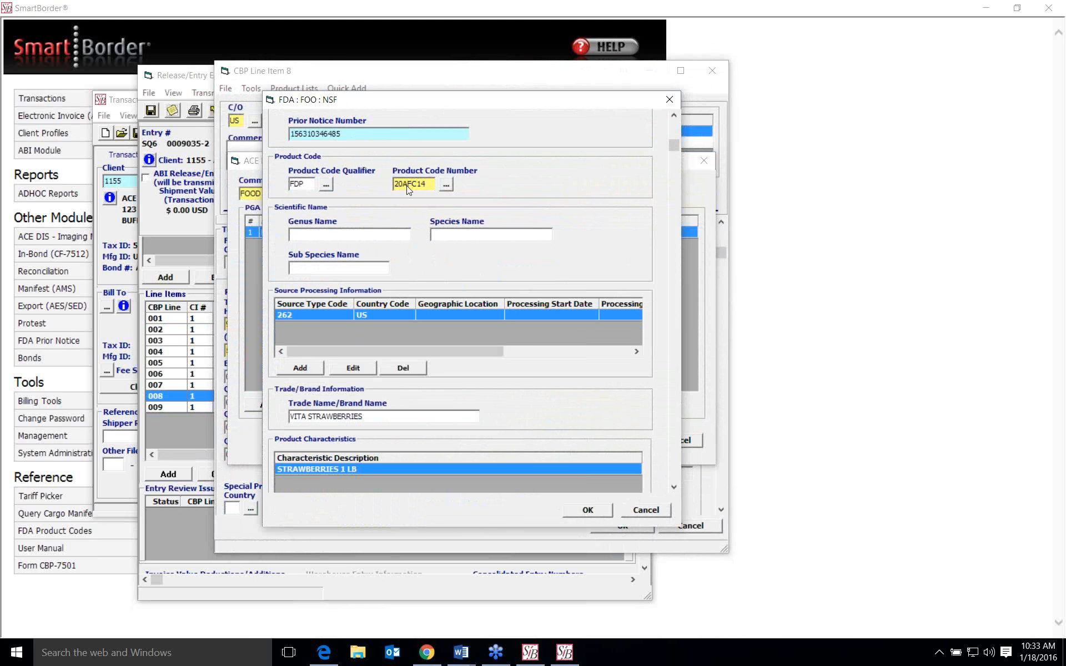
pyautogui.scroll(-2, 562, 195)
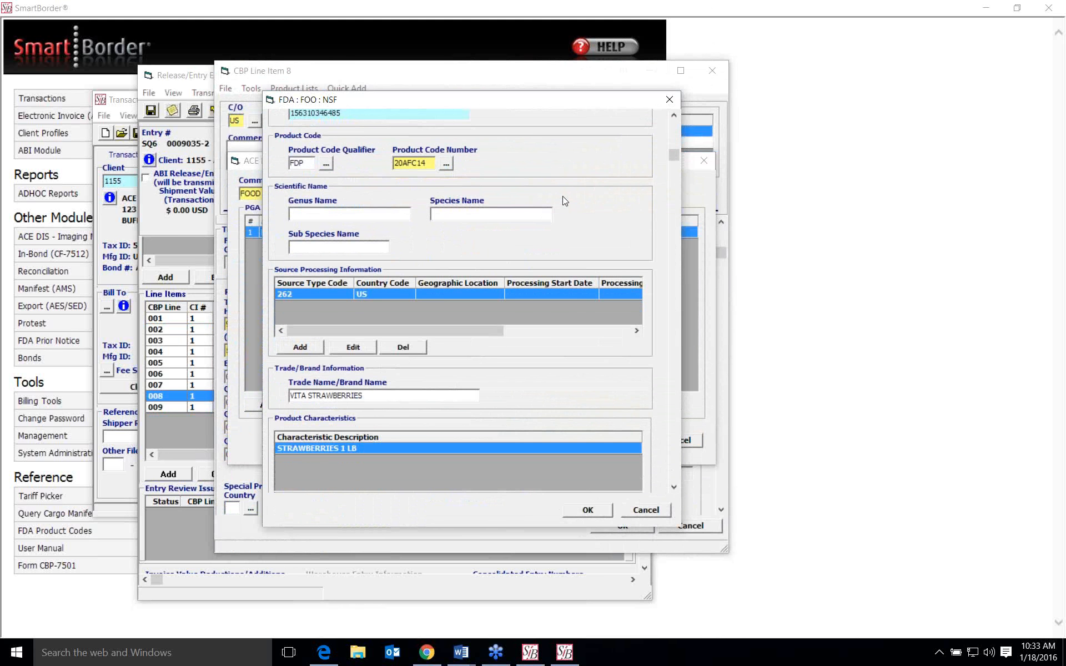
# - Start a new source processing entry for the food product, check the source country list, and cancel the entry
pyautogui.click(302, 338)
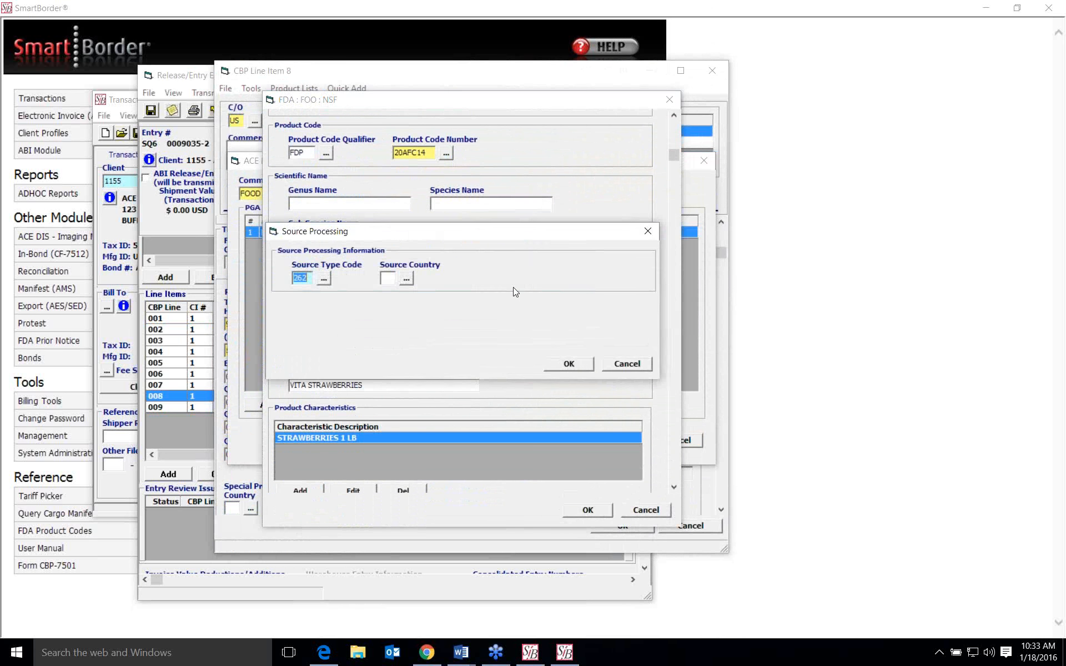
pyautogui.click(406, 279)
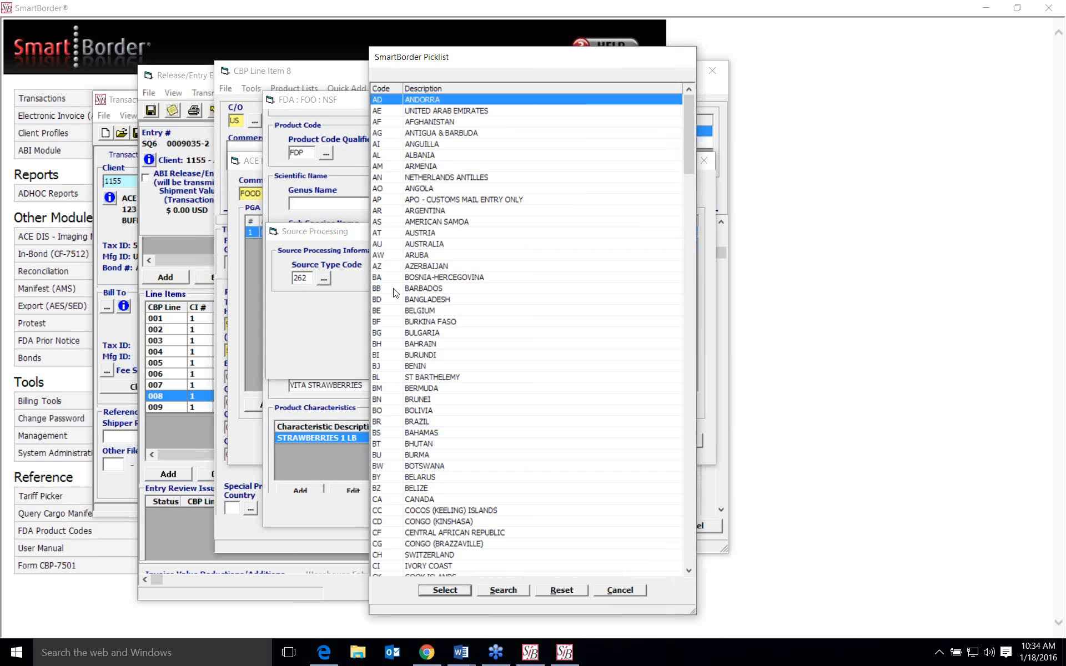
pyautogui.click(620, 591)
pyautogui.click(634, 364)
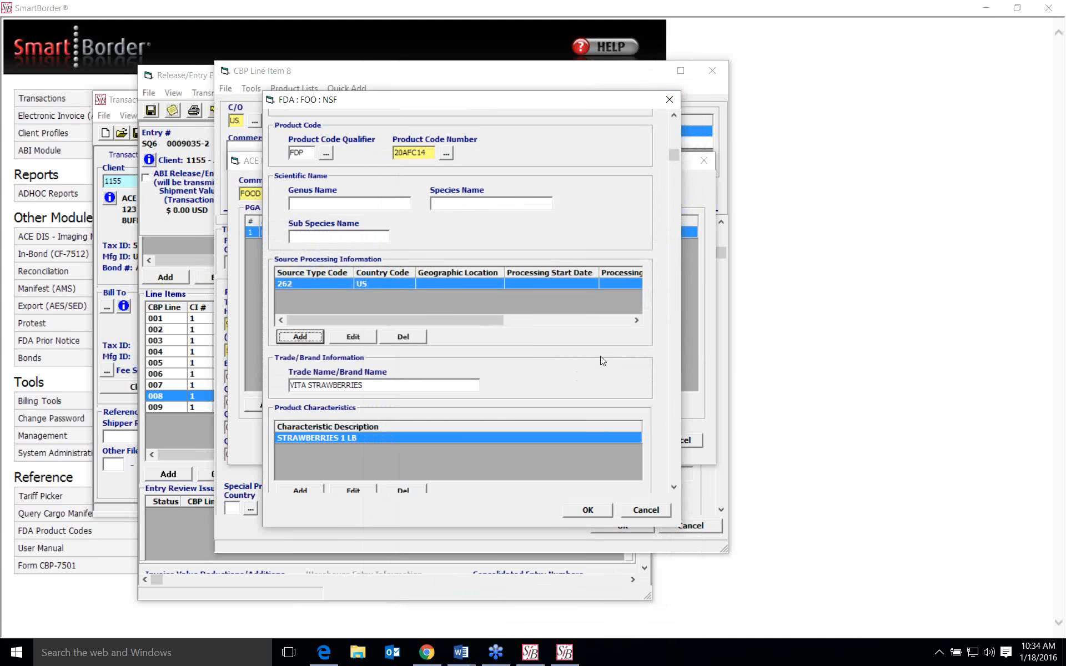
# - Examine the food product's trade name, product characteristics and product entities
pyautogui.scroll(-2, 581, 346)
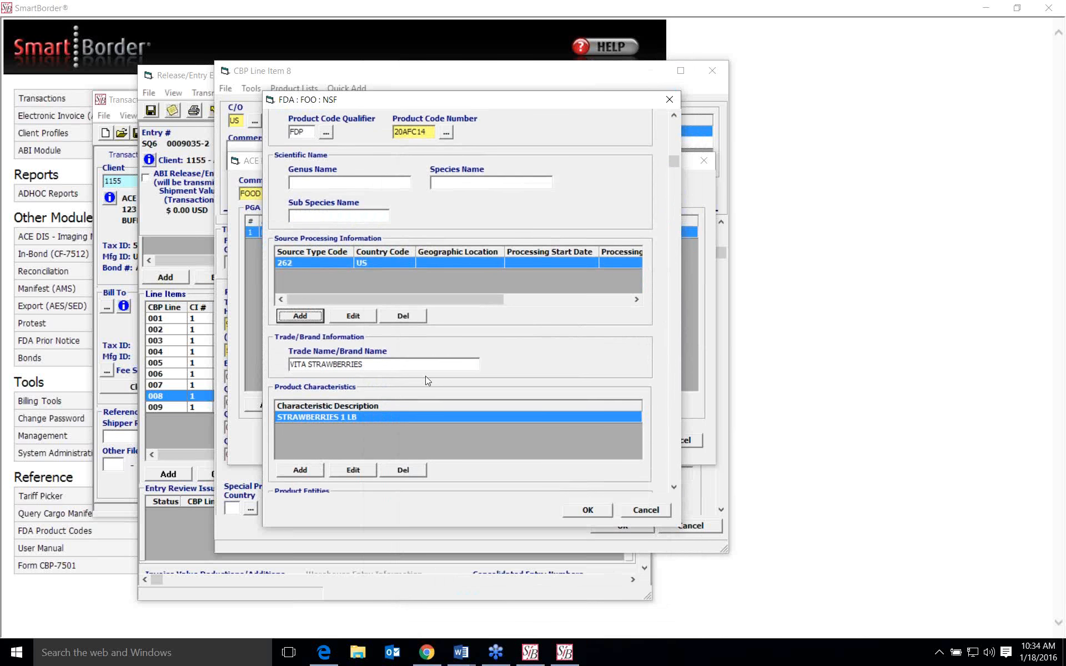
pyautogui.click(424, 369)
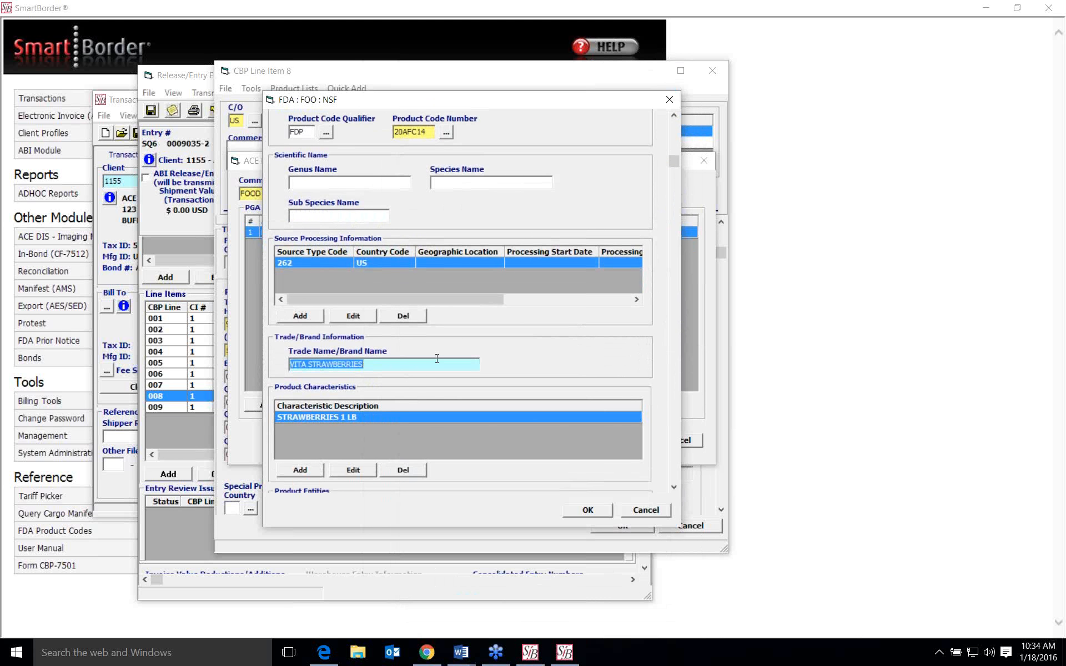
pyautogui.scroll(-3, 595, 357)
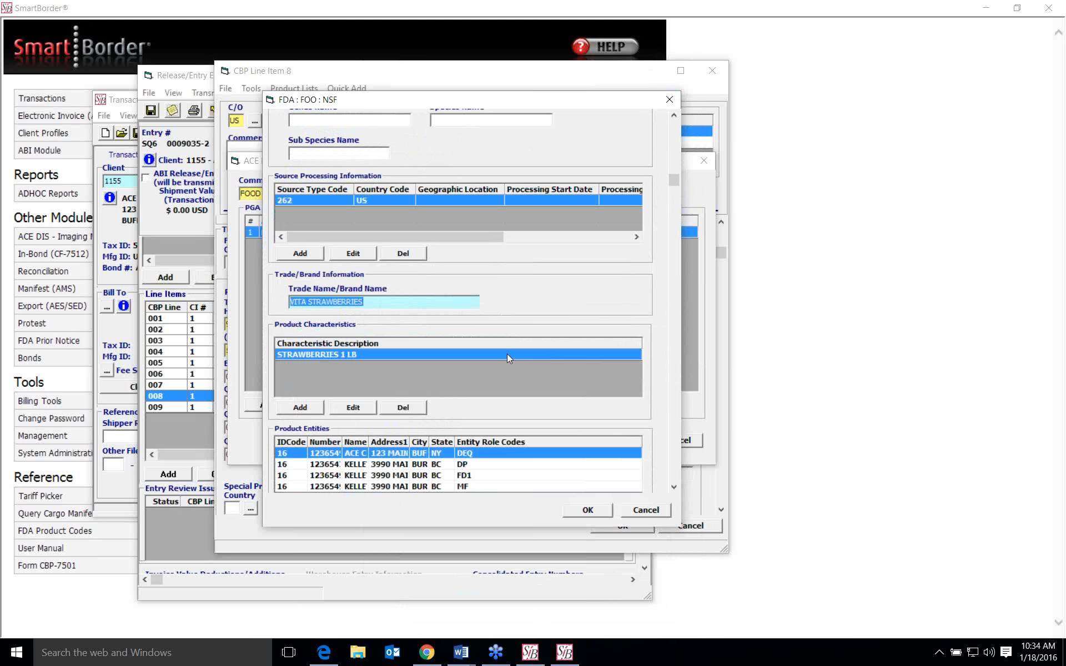
pyautogui.scroll(-4, 508, 355)
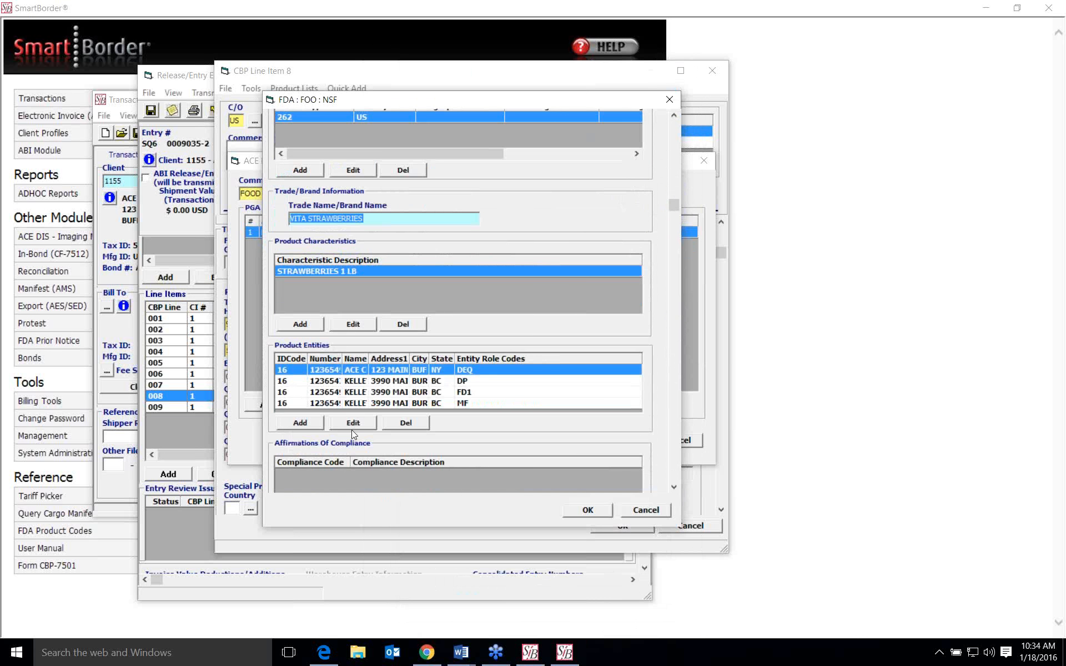
# - Open the food product's DEQ shipper entity, review the mandatory entity role codes, and cancel the dialog
pyautogui.click(341, 369)
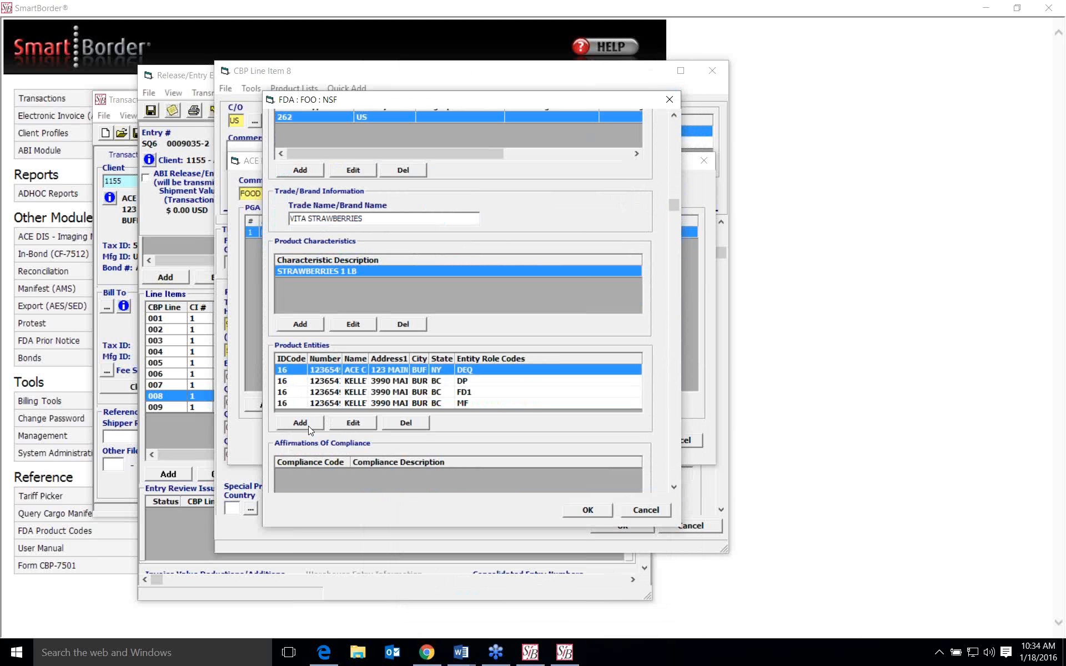
pyautogui.click(341, 424)
pyautogui.scroll(-3, 538, 252)
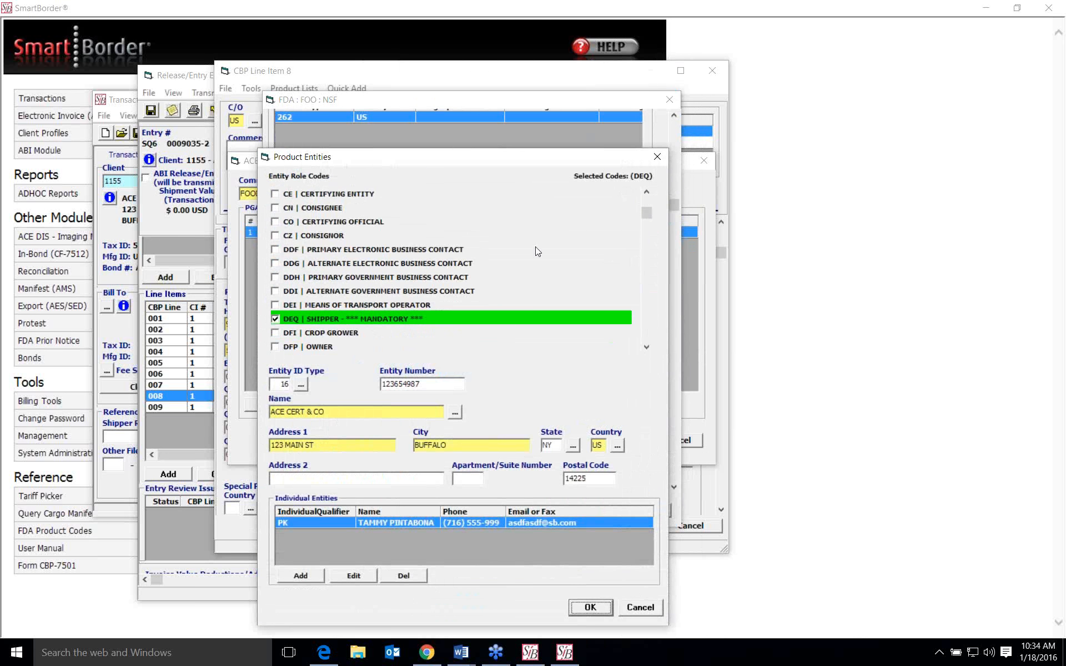
pyautogui.scroll(-1, 537, 252)
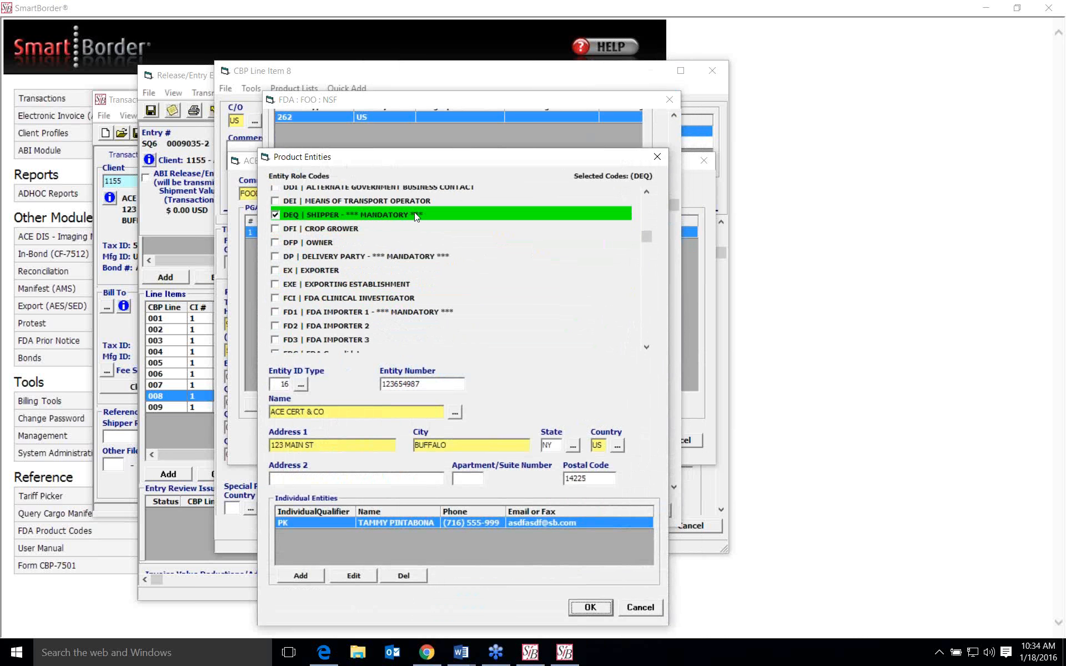
pyautogui.scroll(-6, 408, 272)
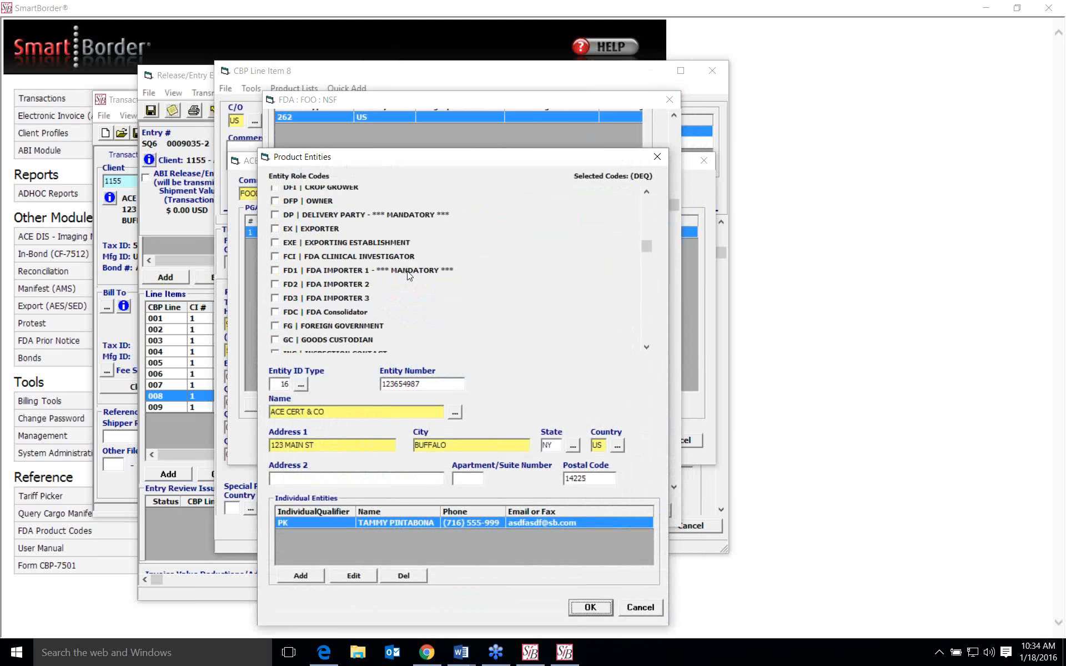
pyautogui.scroll(-4, 408, 272)
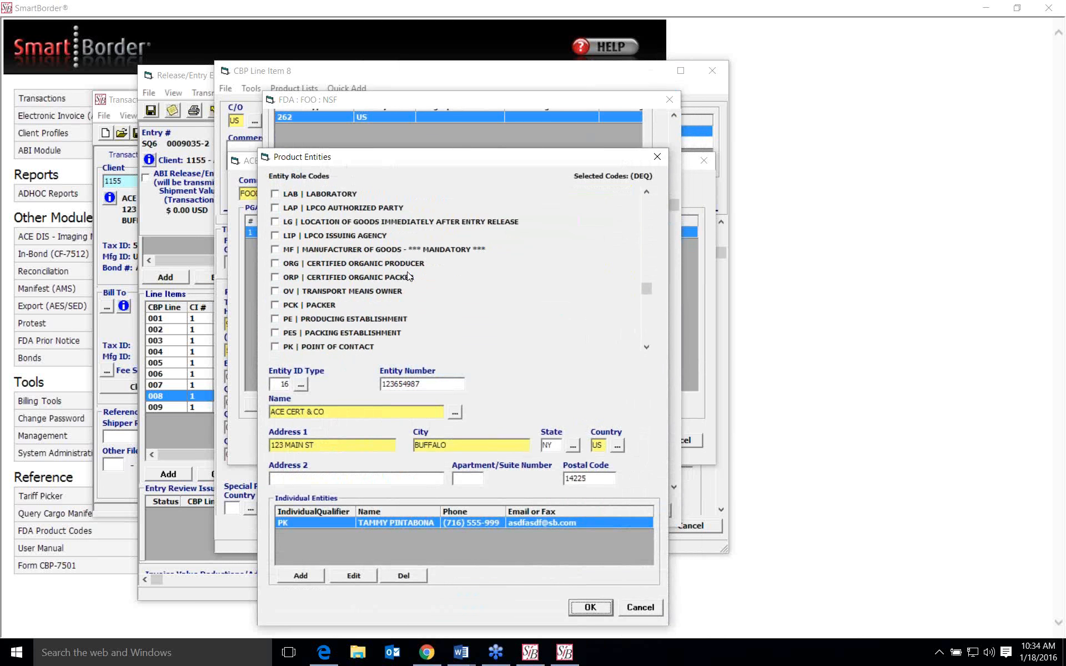
pyautogui.click(642, 609)
# - Open the food product's existing lot value entry to check its PGA line value, and cancel without changes
pyautogui.scroll(-1, 531, 378)
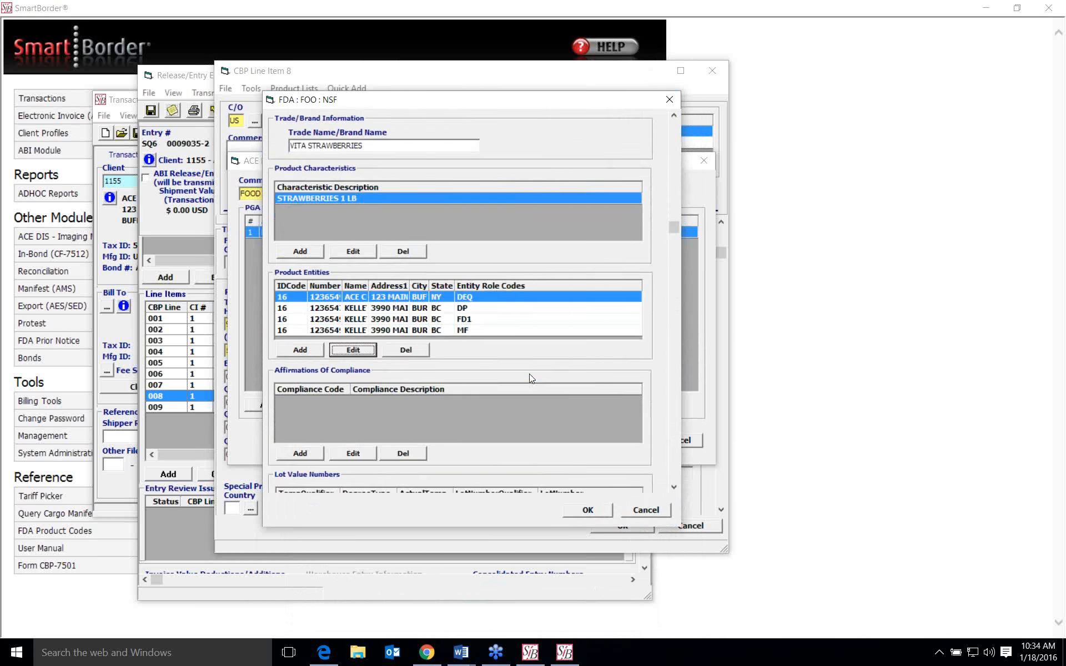
pyautogui.scroll(-1, 531, 379)
pyautogui.scroll(-2, 539, 343)
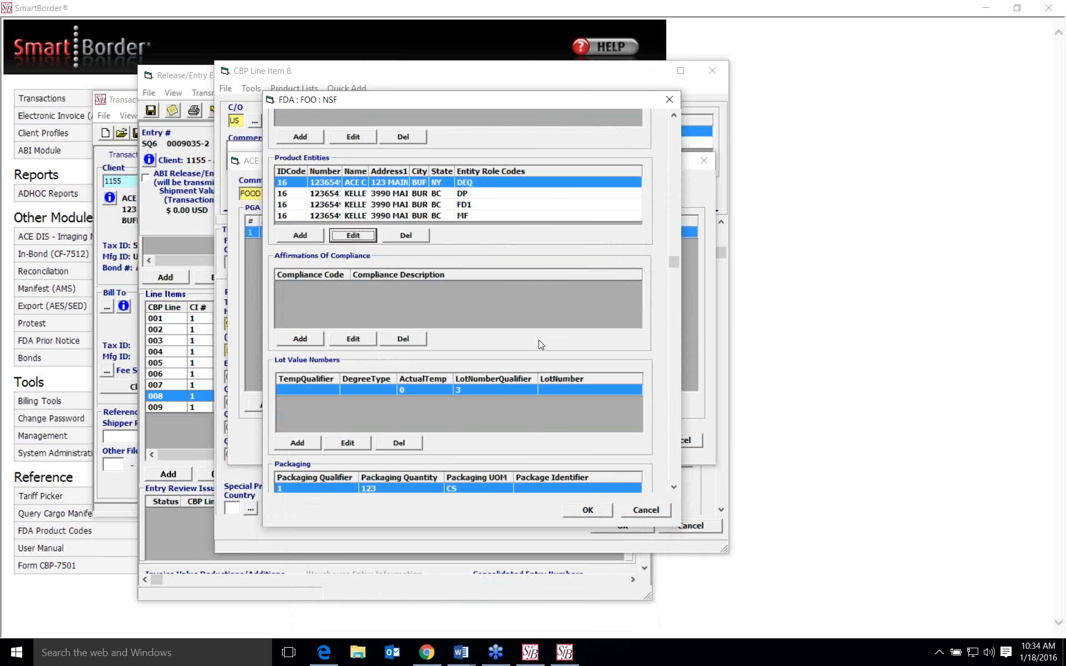
pyautogui.click(492, 317)
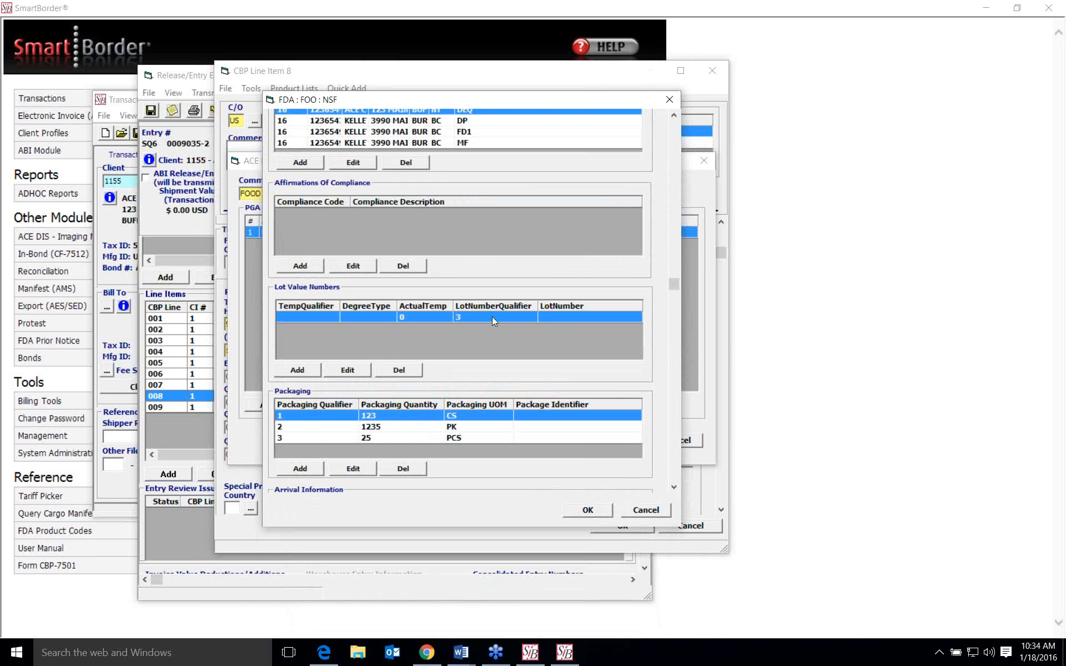
pyautogui.click(348, 371)
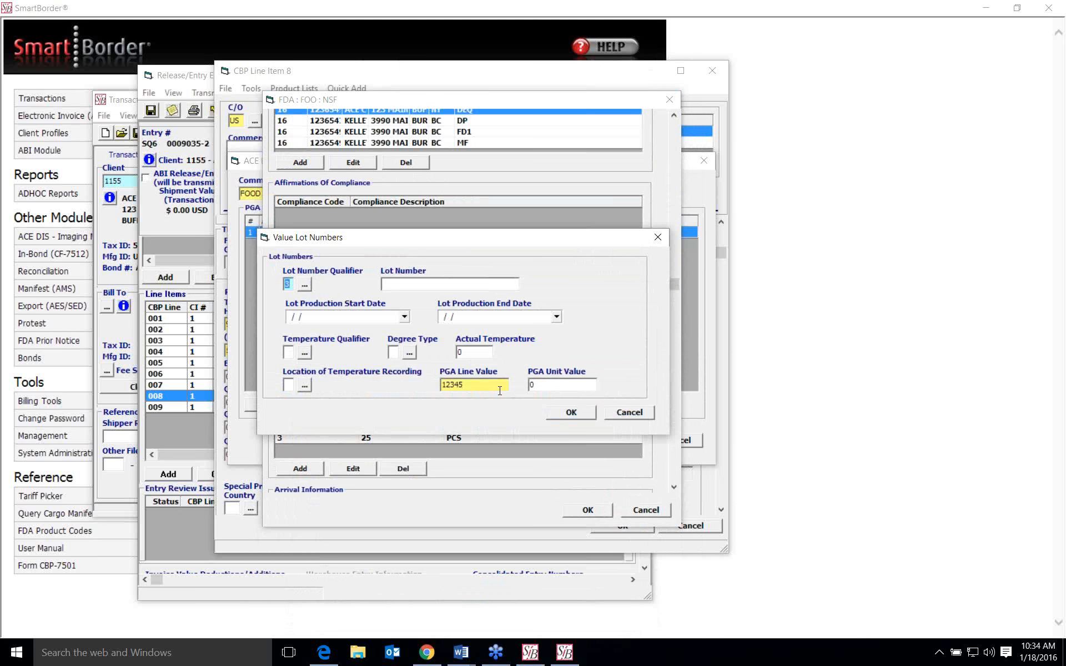
pyautogui.click(620, 412)
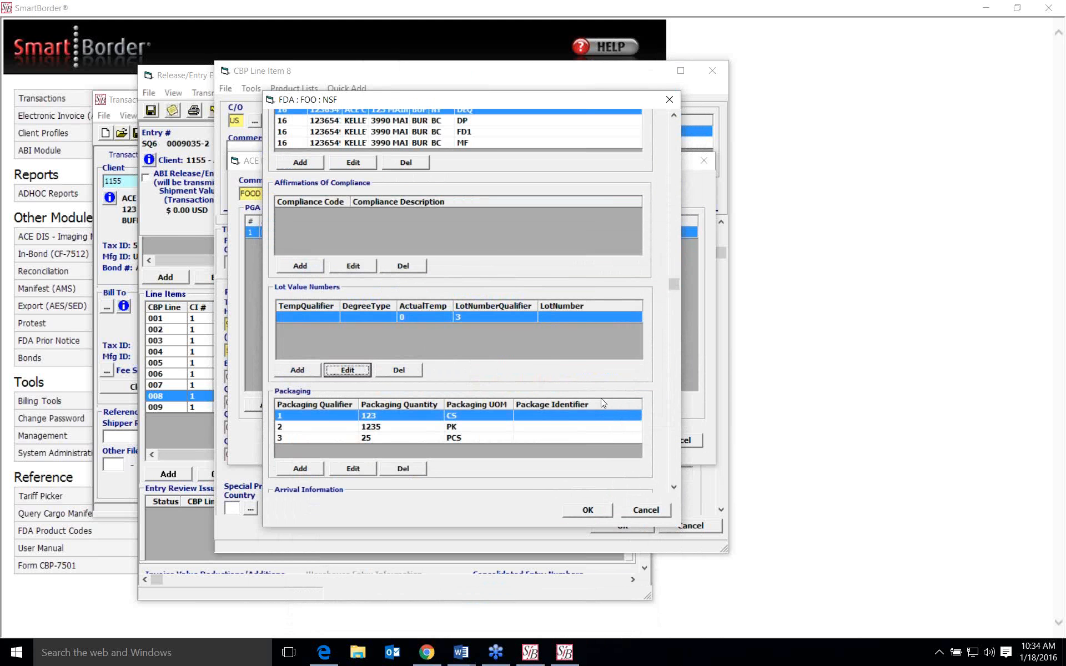
# - Examine the food product's packaging, arrival information and remarks, and close line item 8 without saving
pyautogui.scroll(-2, 576, 380)
pyautogui.scroll(-2, 495, 335)
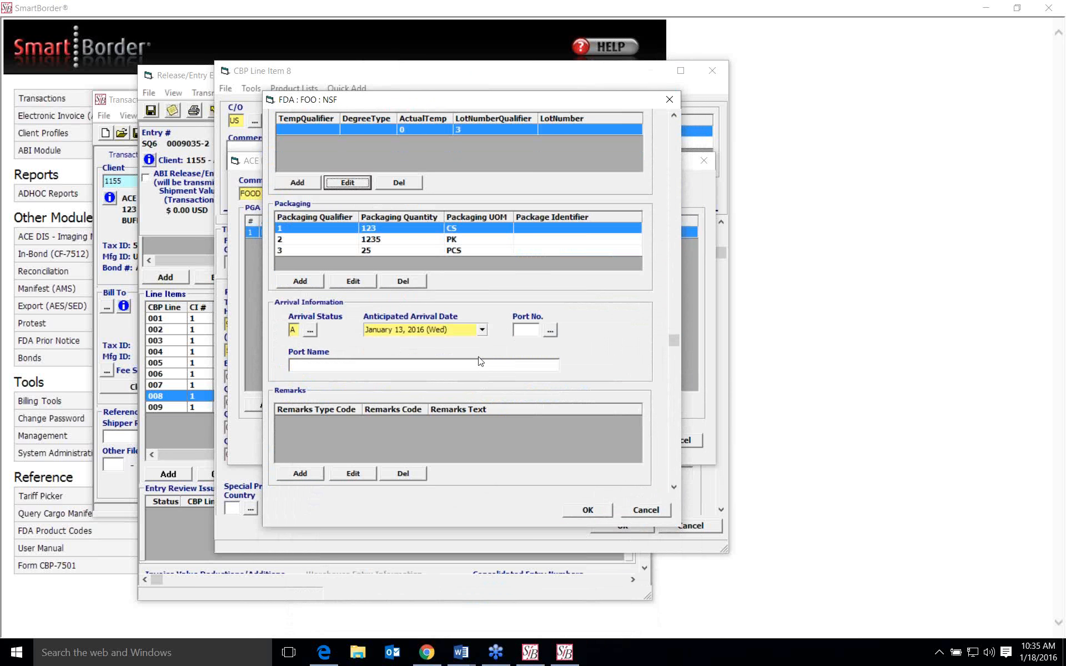
pyautogui.click(646, 511)
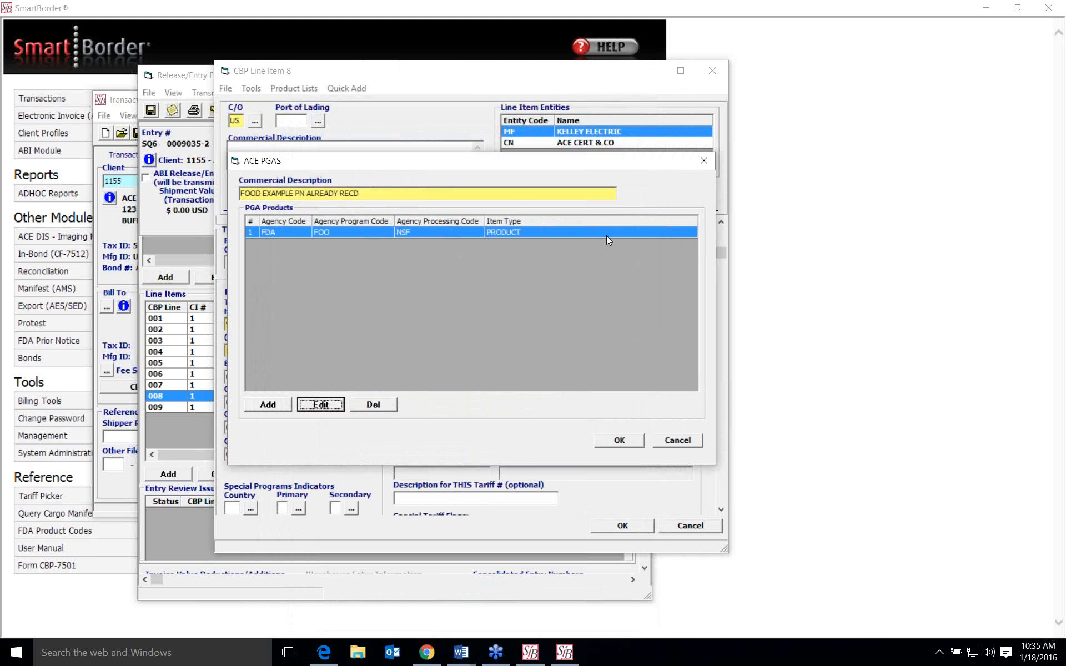
pyautogui.click(678, 440)
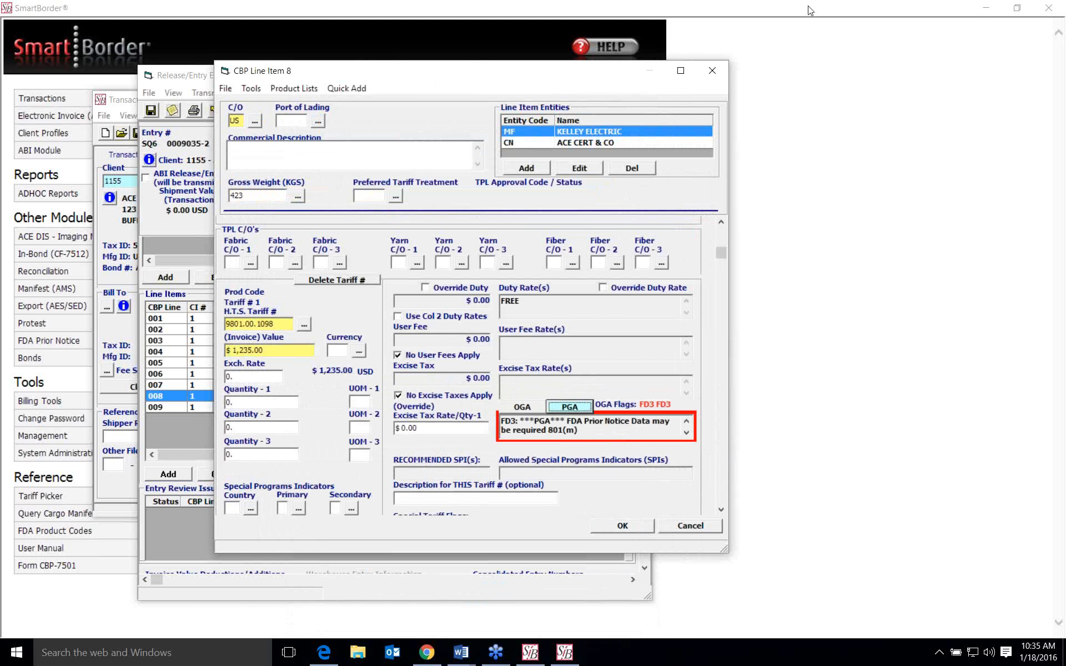
pyautogui.click(713, 71)
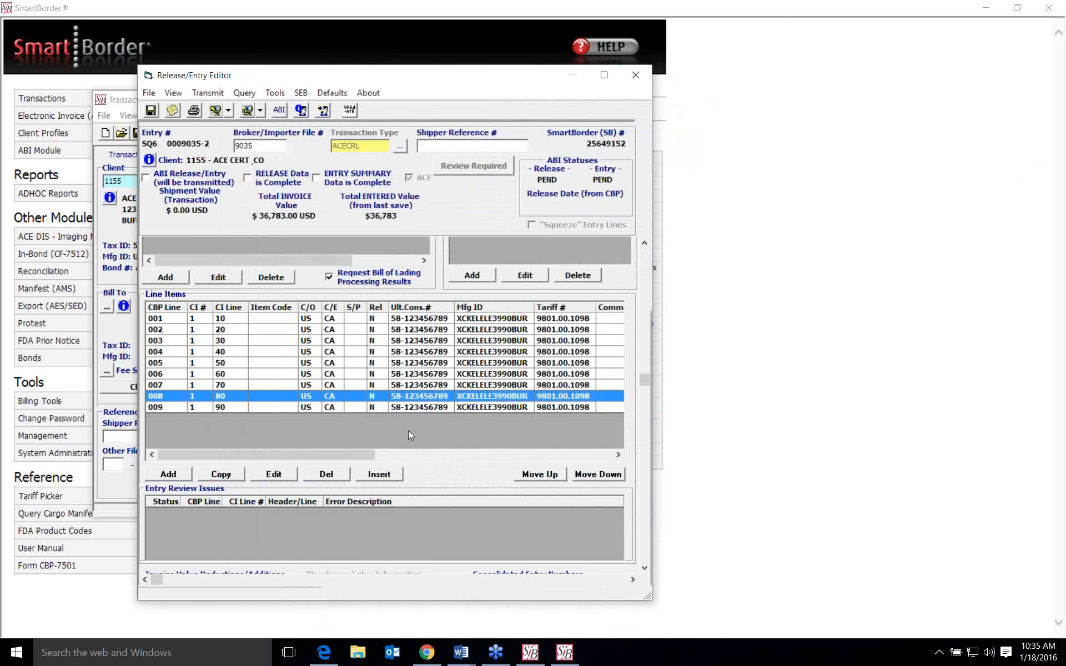
# - Open line item 9 and its FDA FOO NSF product from the PGA data for editing
pyautogui.click(417, 409)
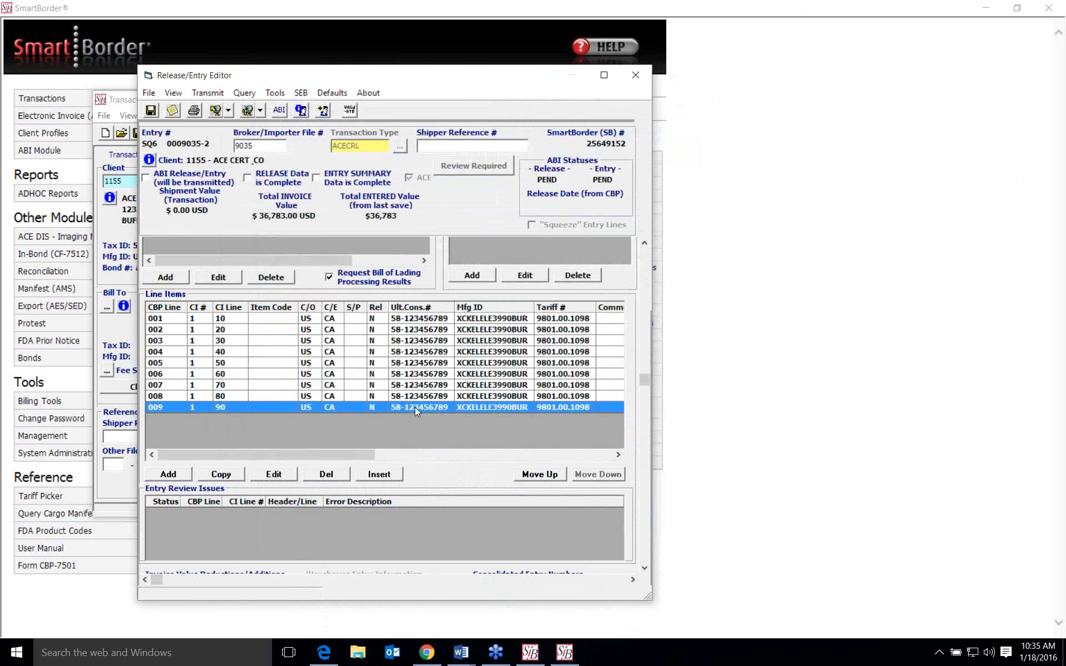
pyautogui.doubleClick(415, 408)
pyautogui.scroll(-3, 638, 309)
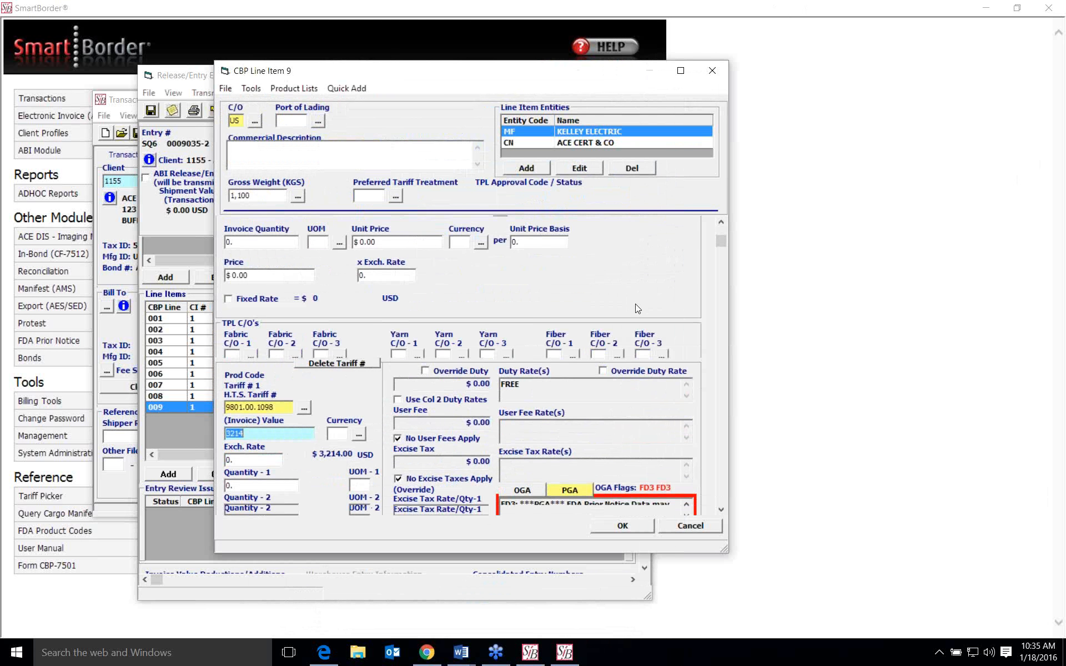
pyautogui.scroll(-2, 638, 309)
pyautogui.click(573, 449)
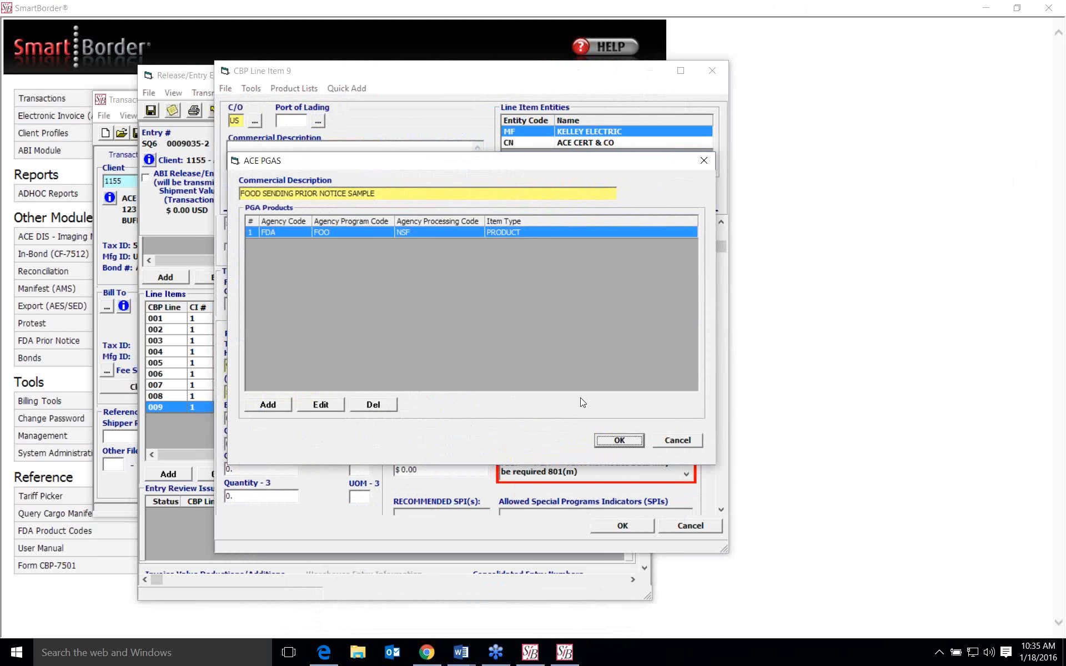
pyautogui.click(461, 233)
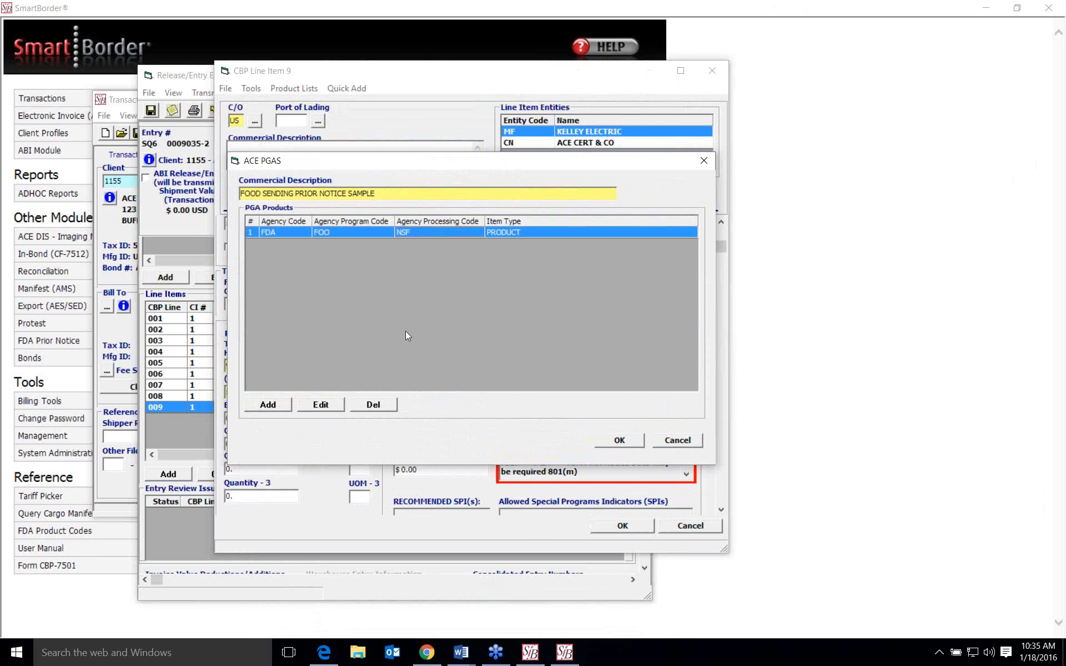
pyautogui.click(326, 408)
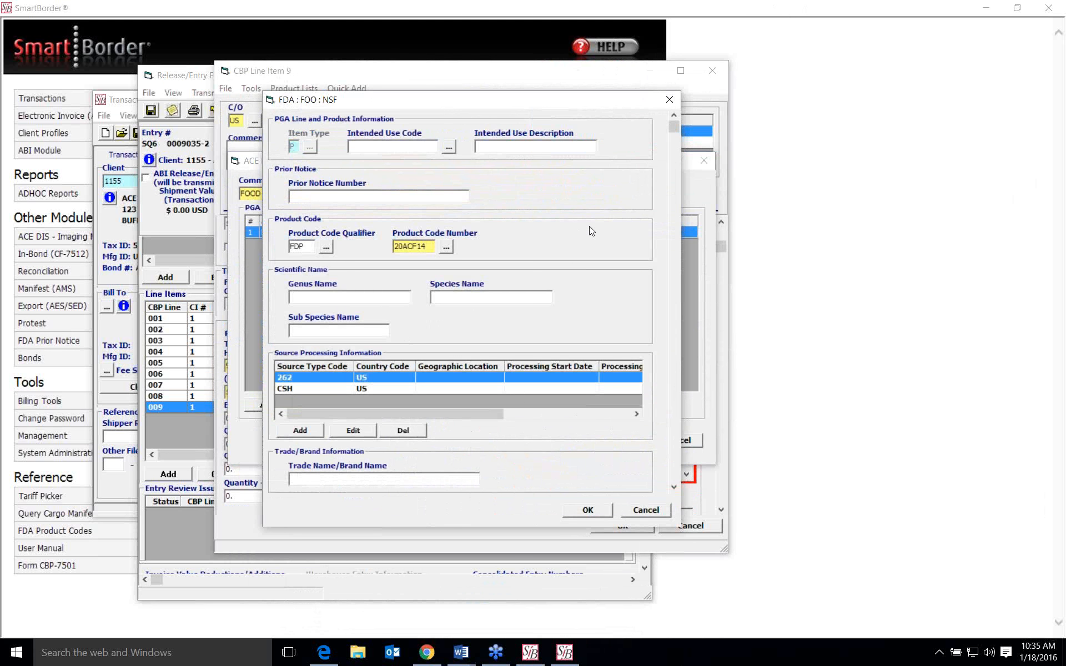
# - Examine the prior notice, product code, source processing, trade name and product characteristics sections of line 9's food product
pyautogui.scroll(-1, 592, 231)
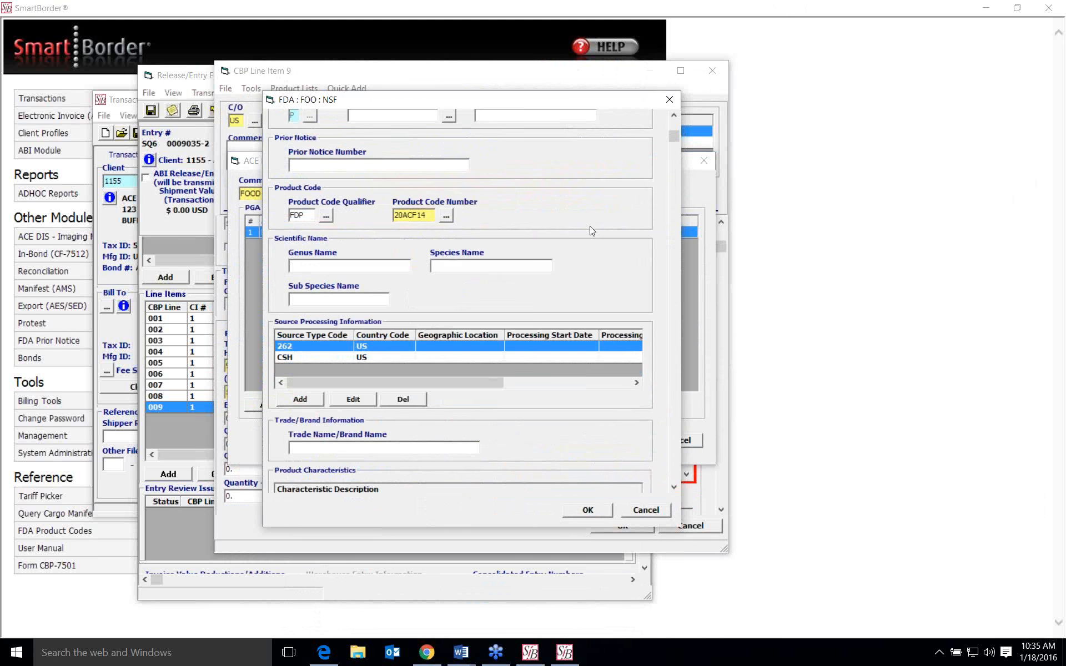
pyautogui.scroll(-1, 592, 231)
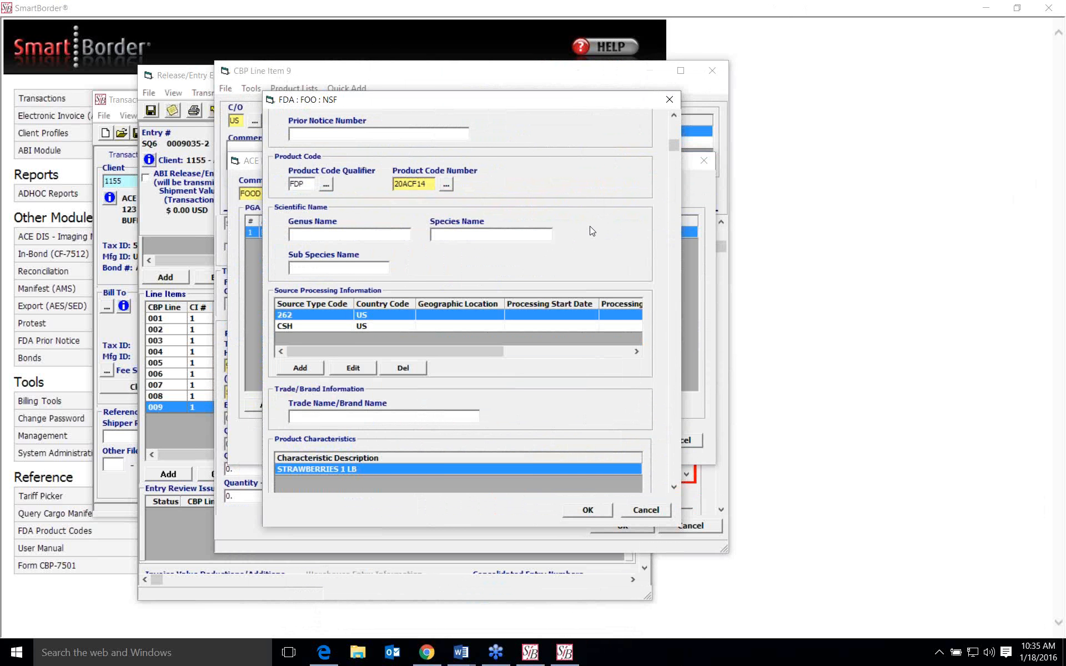
pyautogui.scroll(2, 592, 231)
pyautogui.scroll(-1, 592, 231)
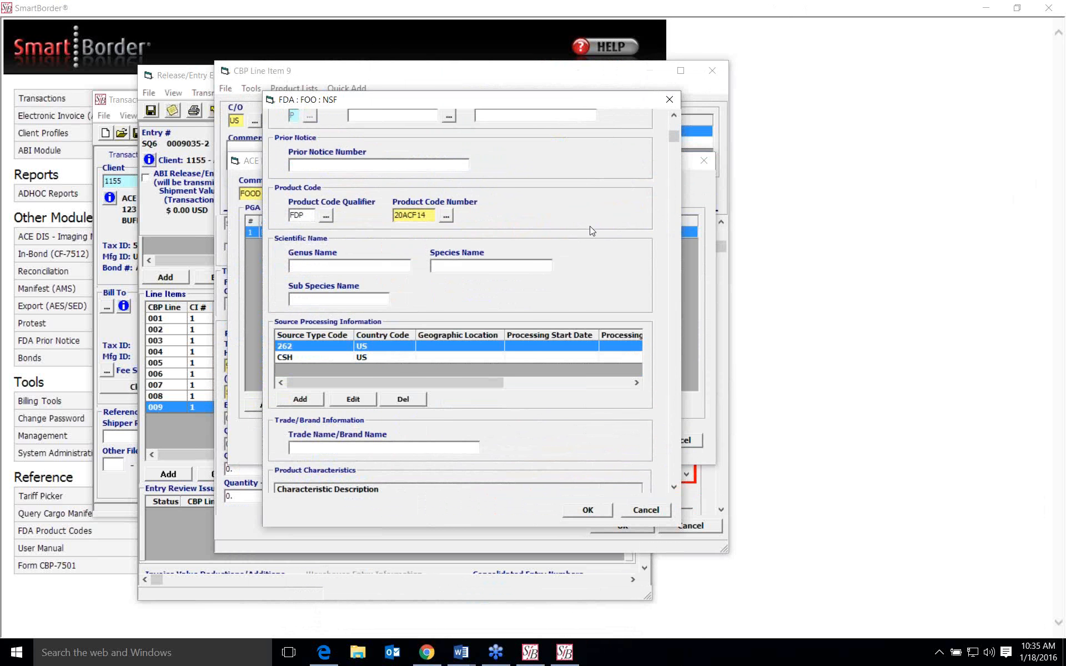
pyautogui.scroll(-2, 592, 231)
pyautogui.scroll(-1, 592, 231)
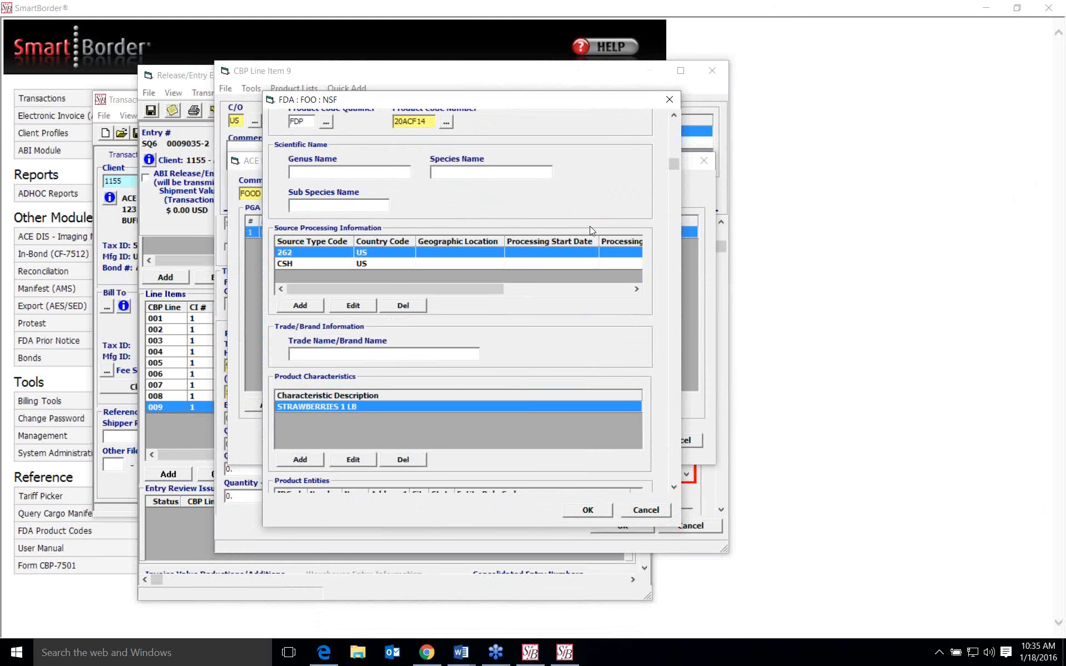
pyautogui.scroll(-2, 445, 418)
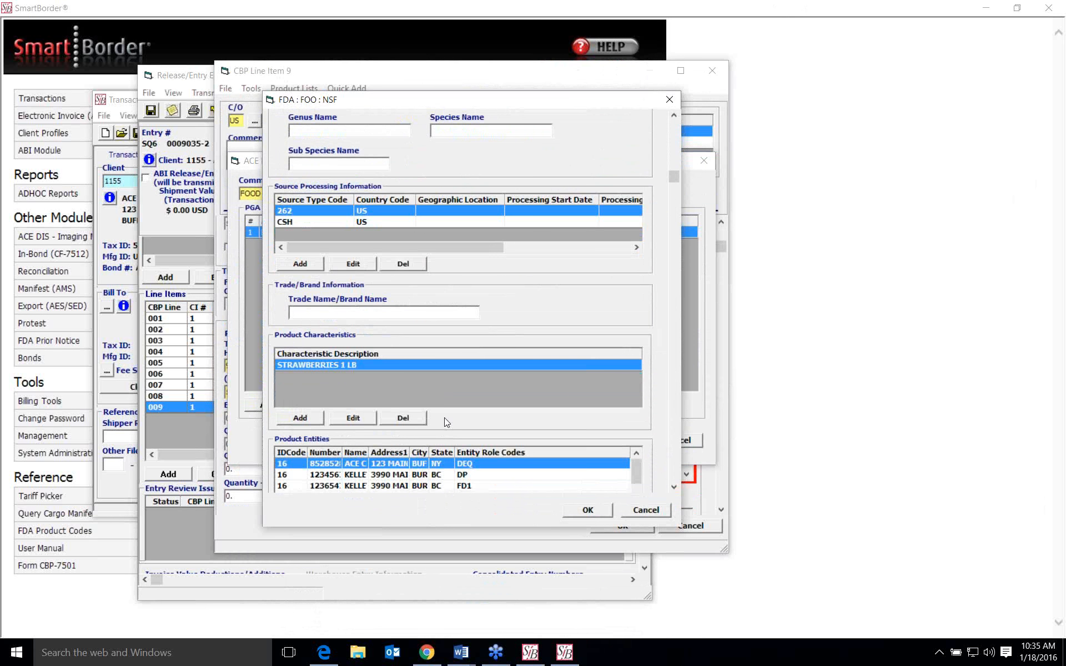
pyautogui.scroll(-3, 444, 417)
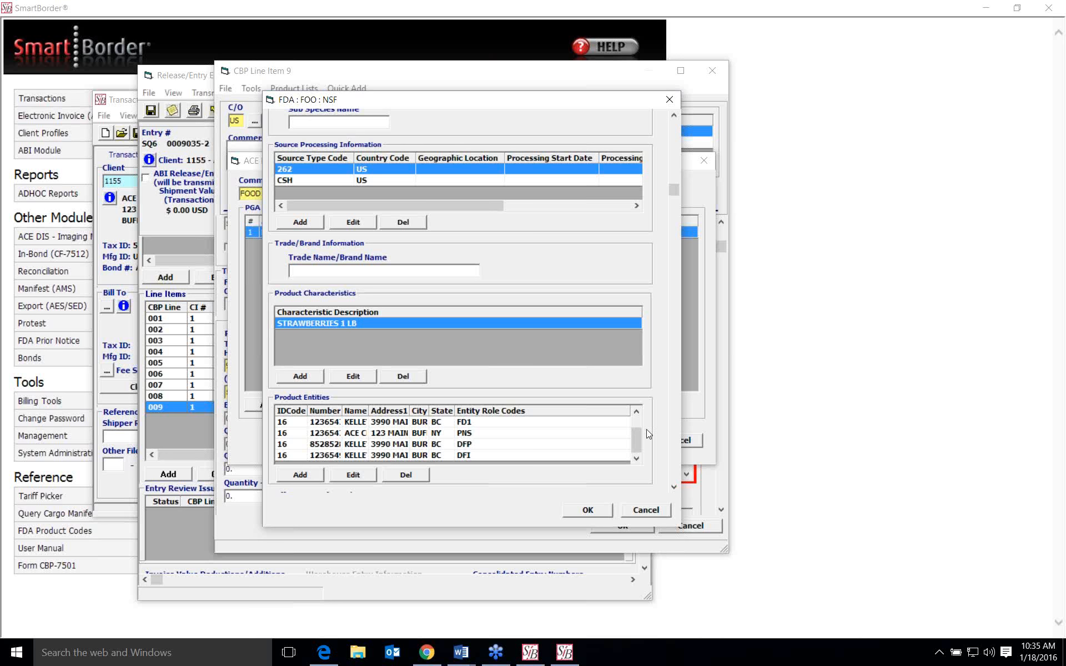
# - Review the full list of product entity role codes for line 9's food product, and close the line item without saving
pyautogui.moveTo(640, 440); pyautogui.dragTo(638, 411)
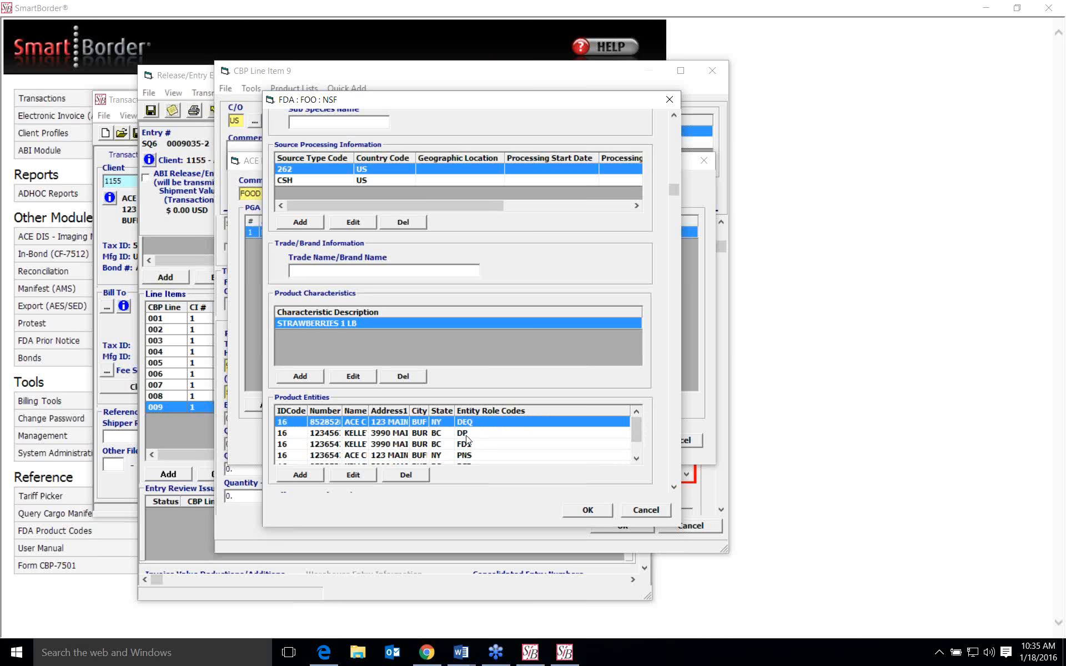
pyautogui.click(637, 459)
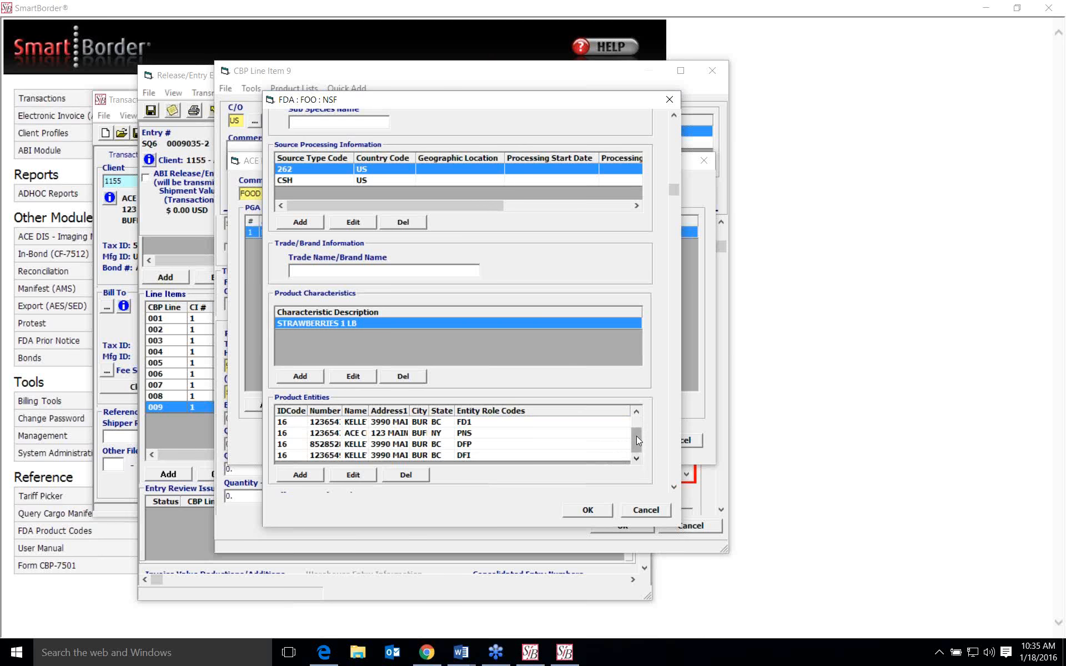
pyautogui.click(637, 413)
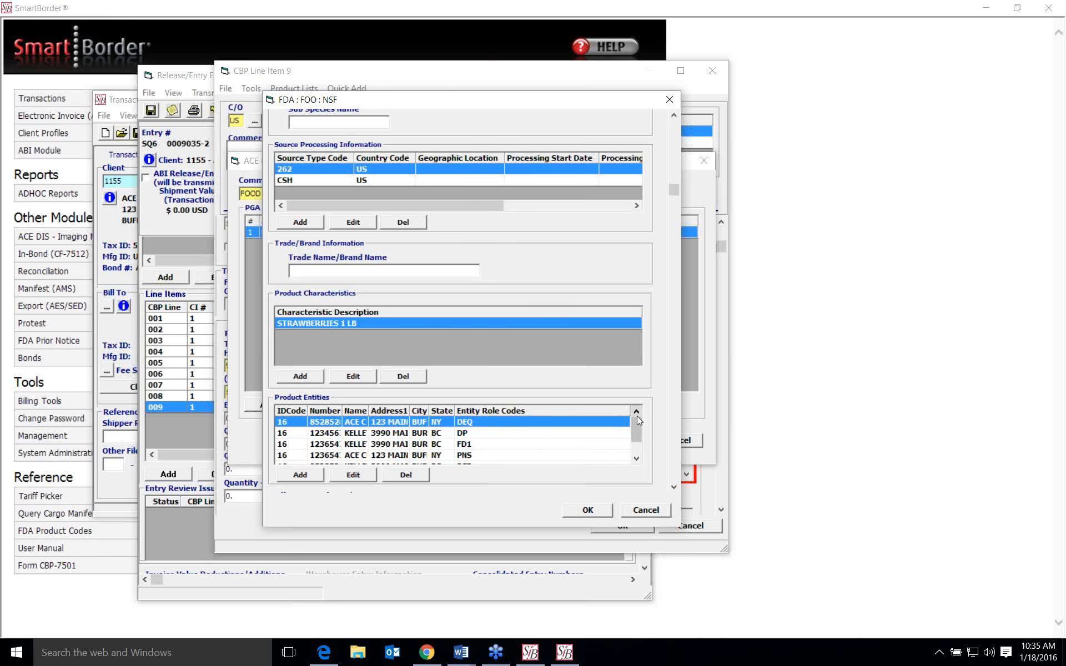
pyautogui.click(636, 459)
pyautogui.click(637, 459)
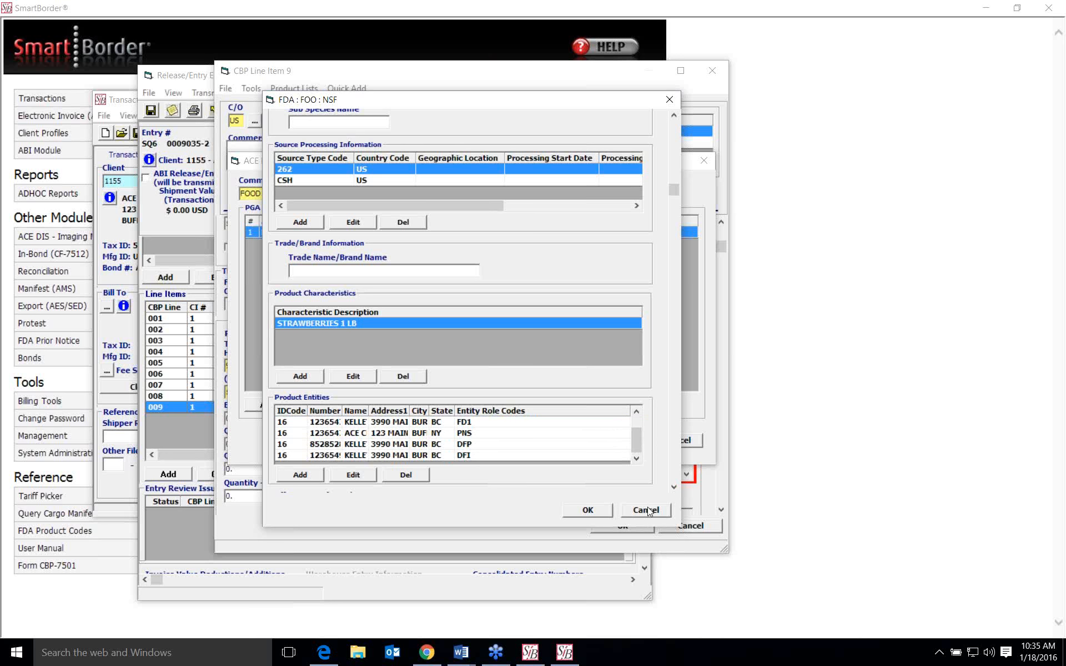
pyautogui.scroll(1, 656, 426)
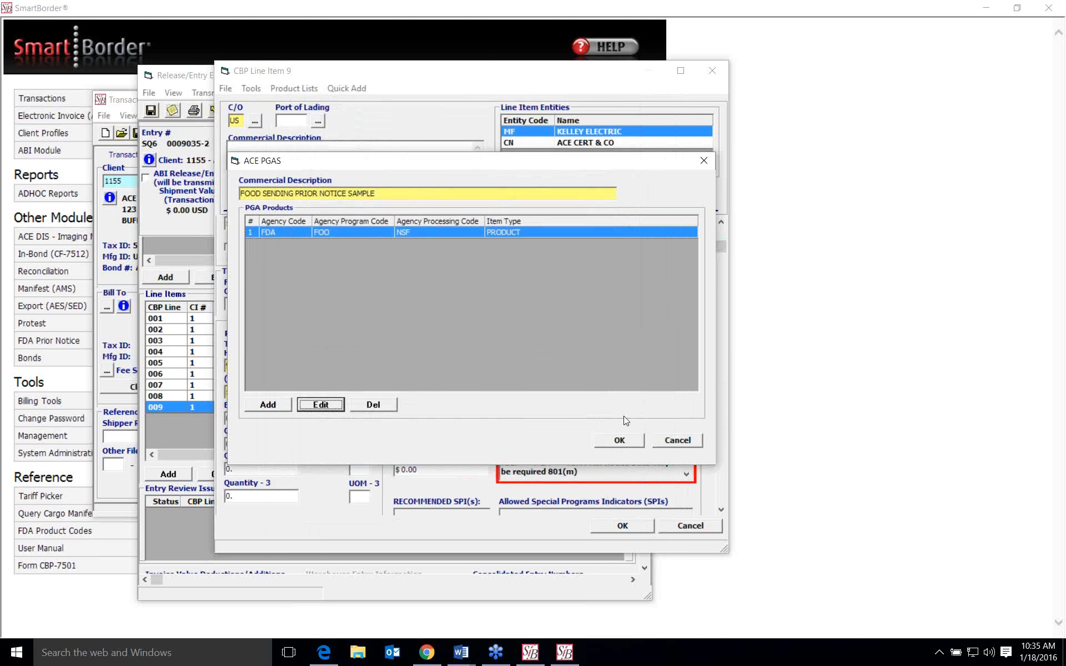
pyautogui.click(681, 444)
pyautogui.scroll(-3, 534, 365)
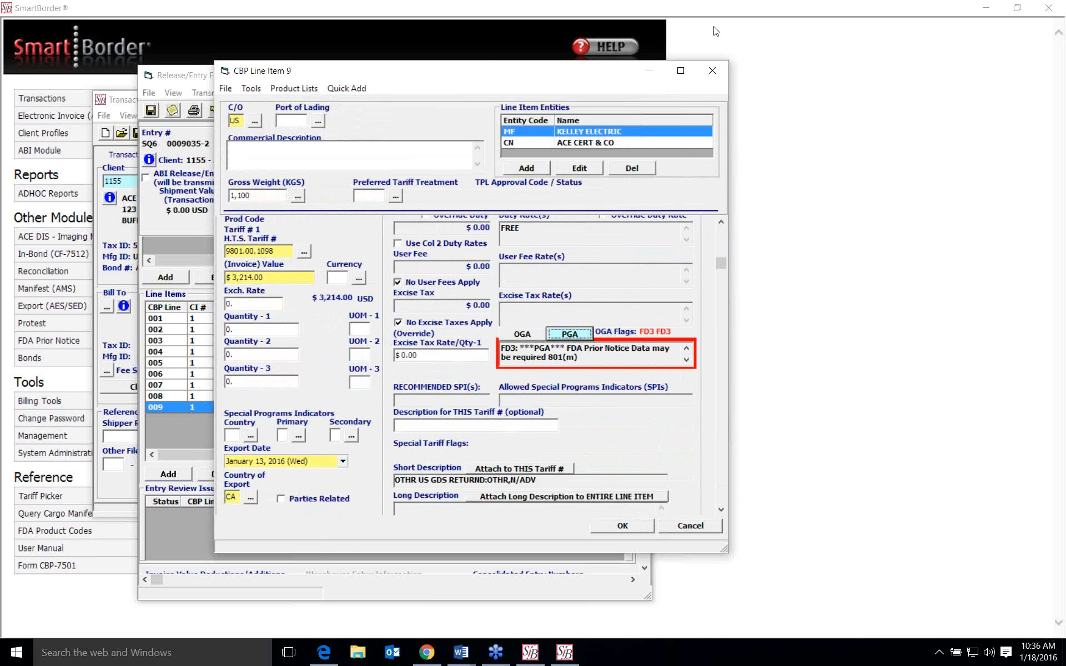
pyautogui.click(712, 70)
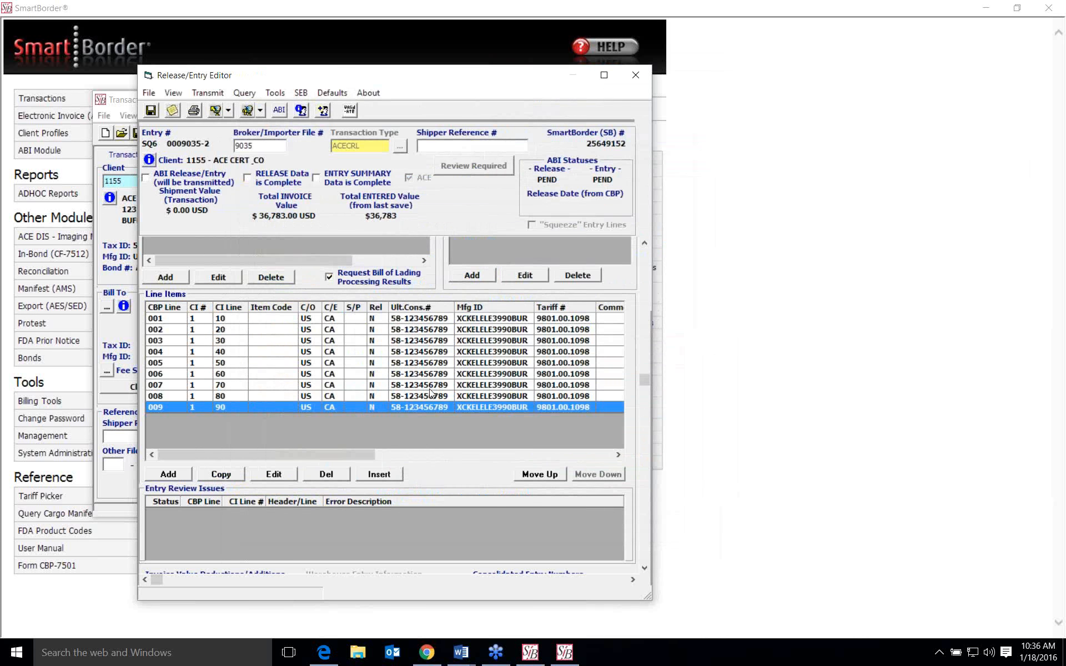
# - Open line item 5 and its FDA TOB CSU product from the PGA data for editing
pyautogui.click(428, 364)
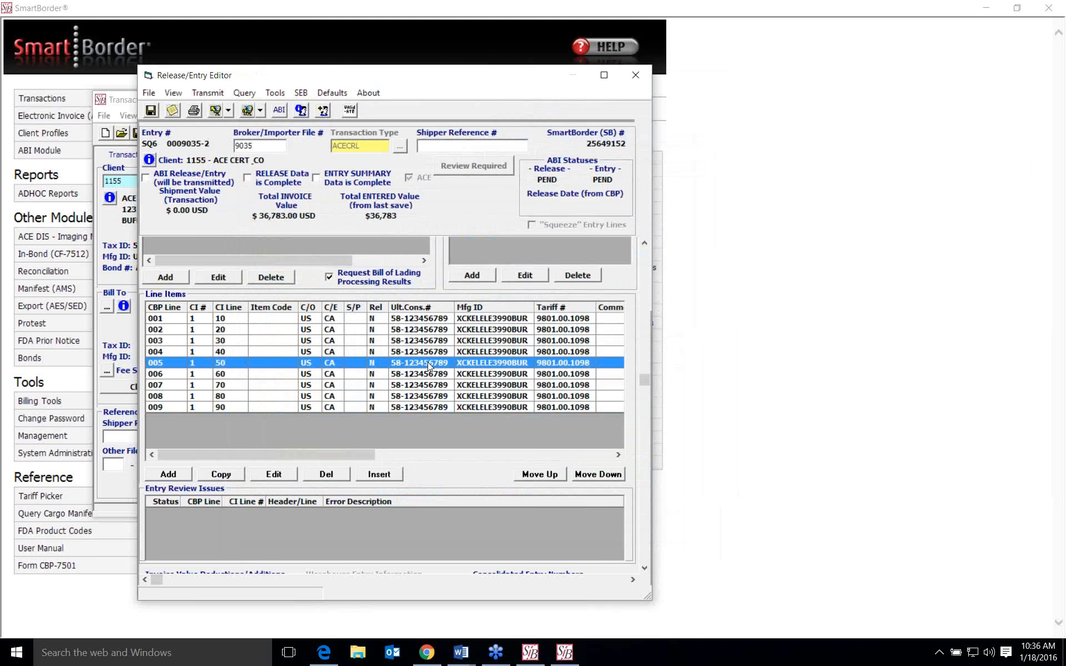
pyautogui.doubleClick(427, 362)
pyautogui.scroll(-1, 450, 340)
pyautogui.scroll(-4, 450, 339)
pyautogui.click(572, 377)
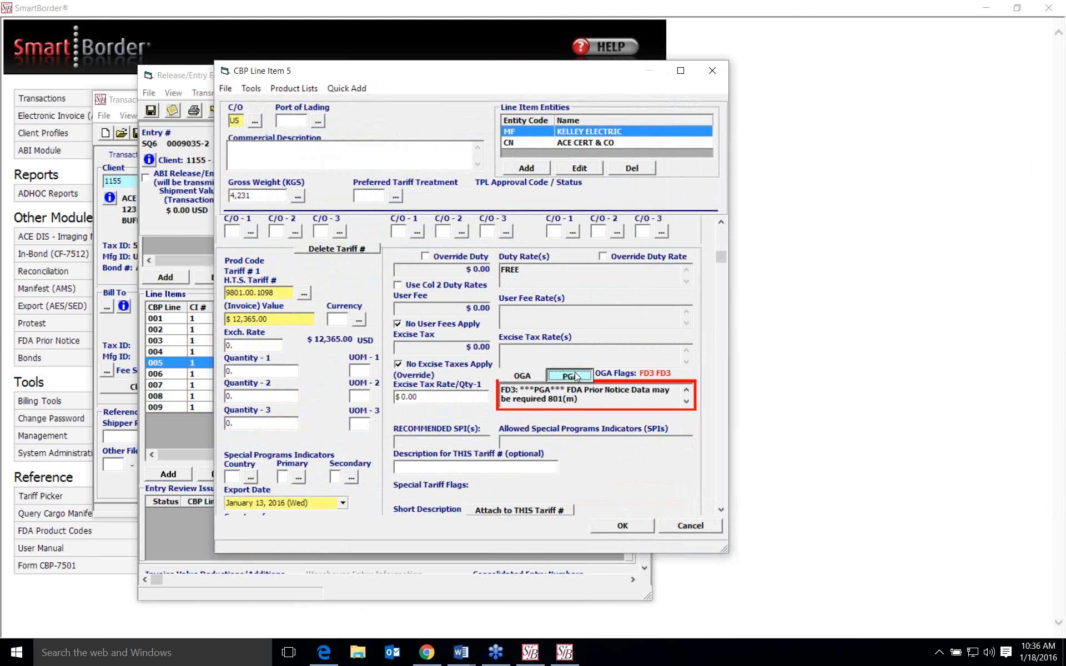
pyautogui.click(321, 412)
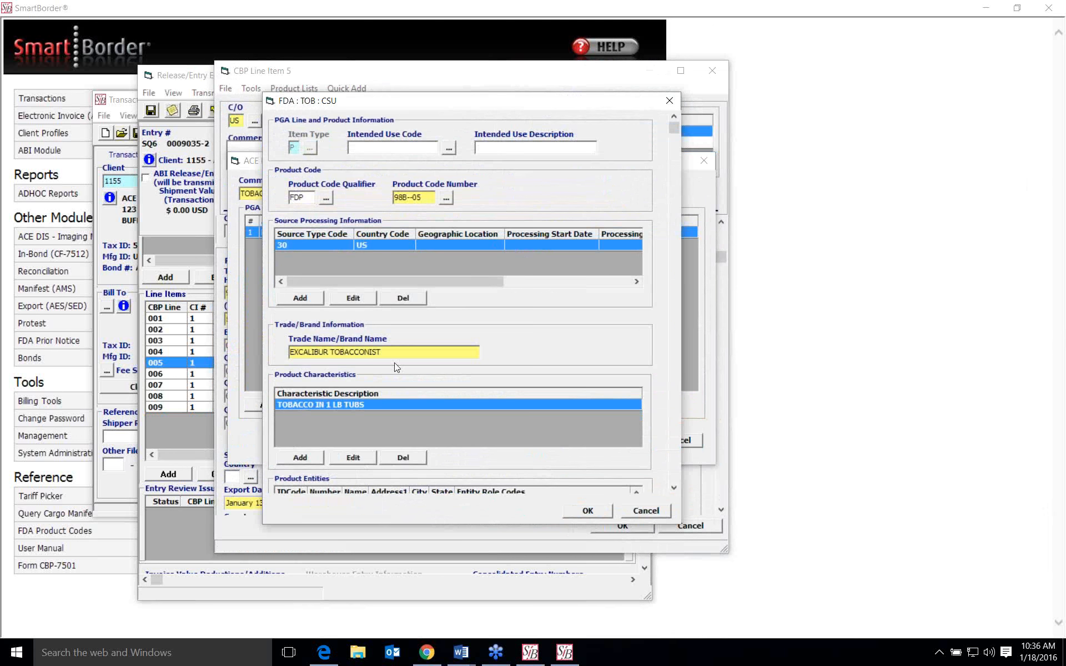
# - Examine the tobacco product's source processing, trade name, product characteristics and product entities
pyautogui.scroll(-2, 395, 363)
pyautogui.scroll(-2, 464, 348)
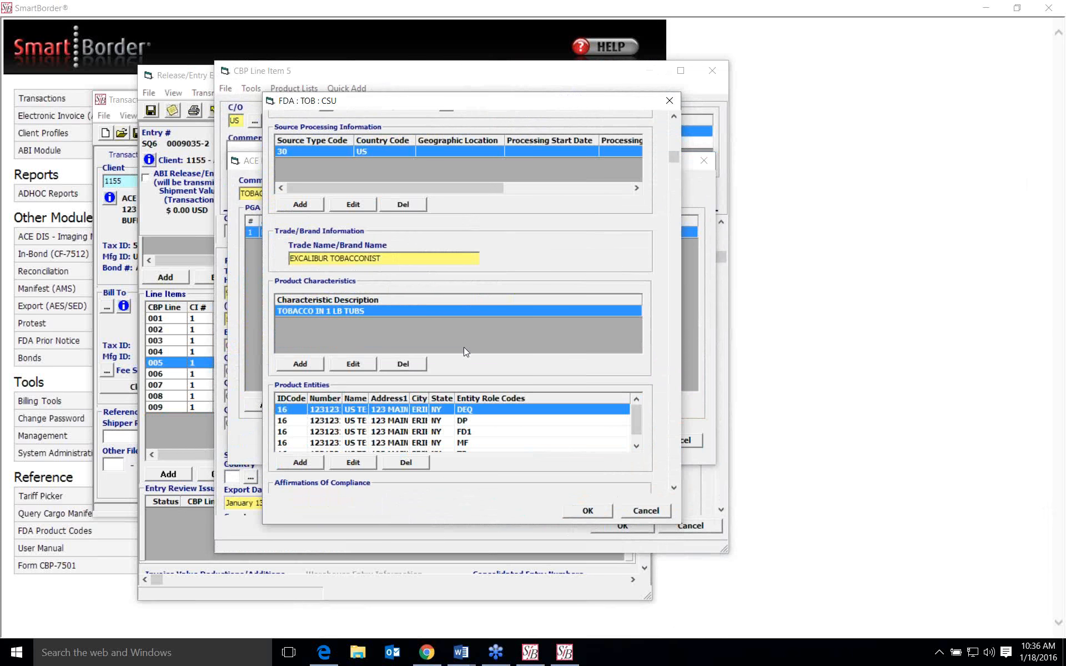
pyautogui.scroll(-2, 465, 350)
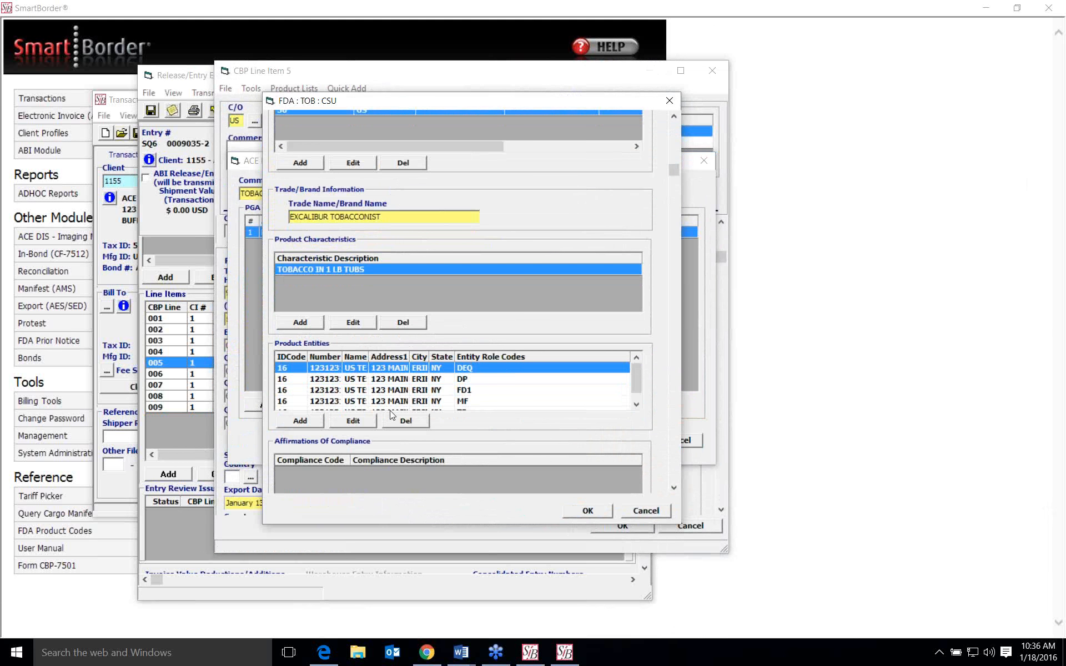
pyautogui.scroll(6, 471, 316)
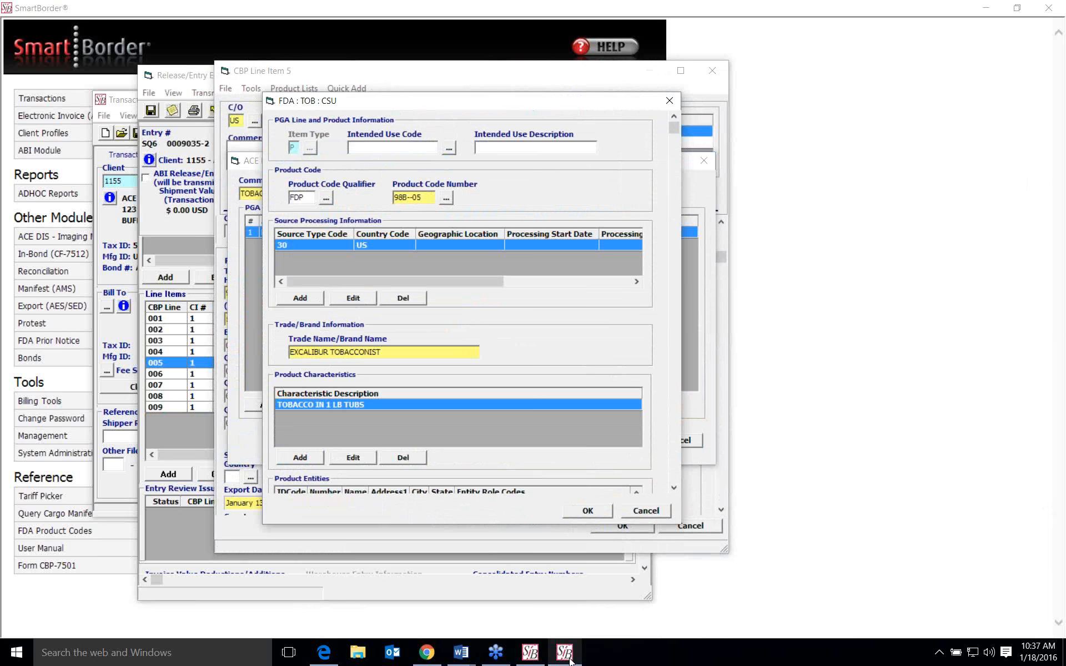
# - Switch to the webinar document in Word and read the key points to remember
pyautogui.moveTo(461, 653)
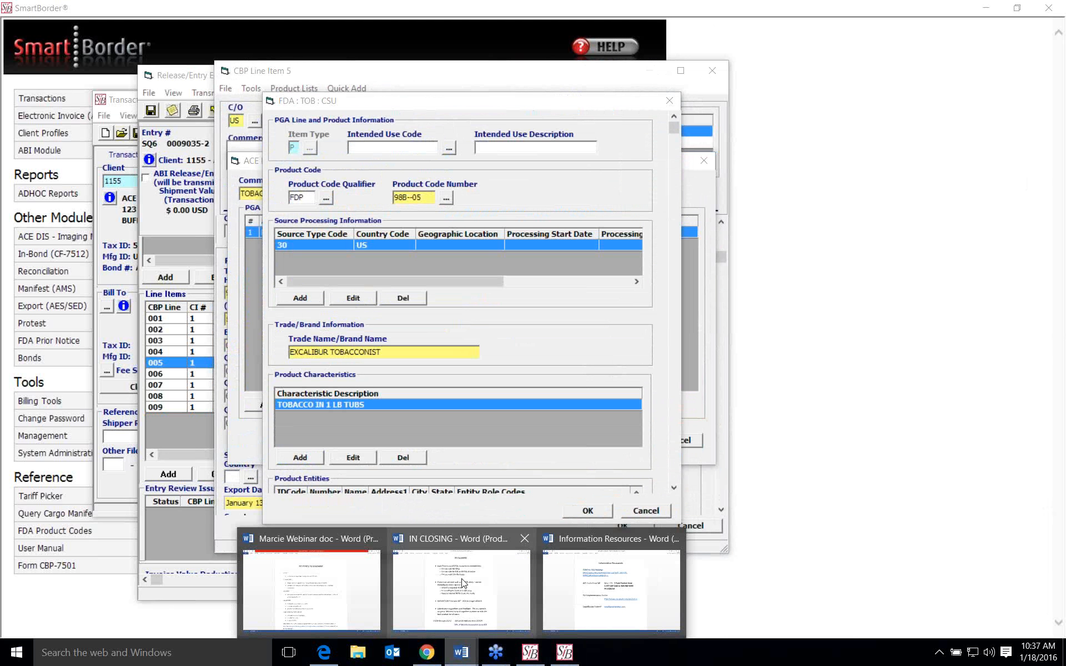
pyautogui.moveTo(463, 583)
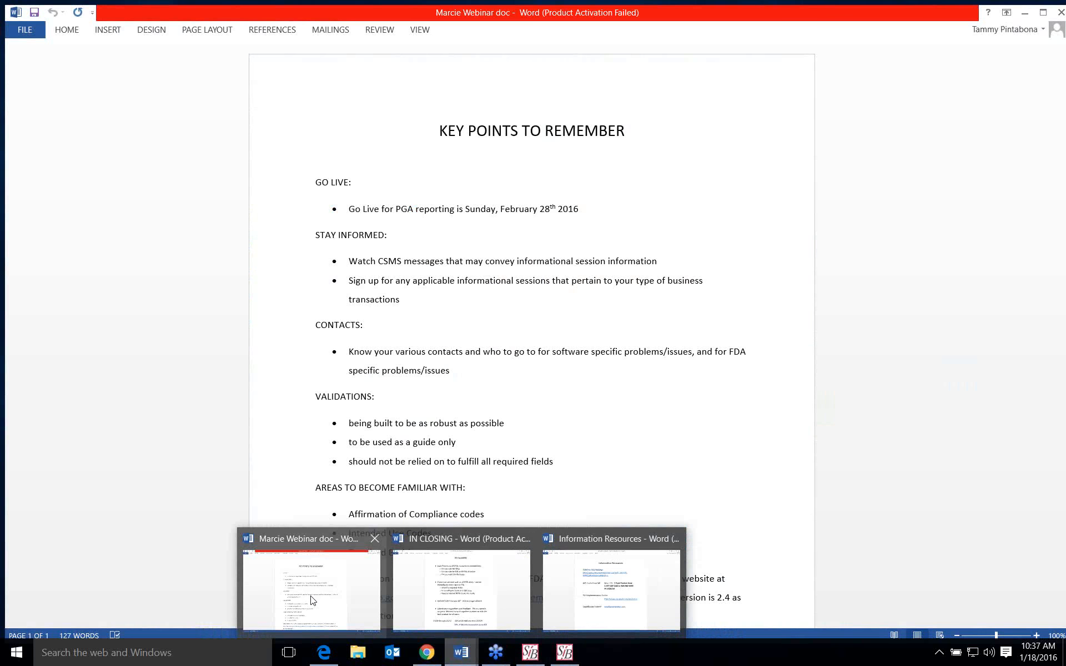
pyautogui.click(311, 594)
pyautogui.scroll(-2, 688, 375)
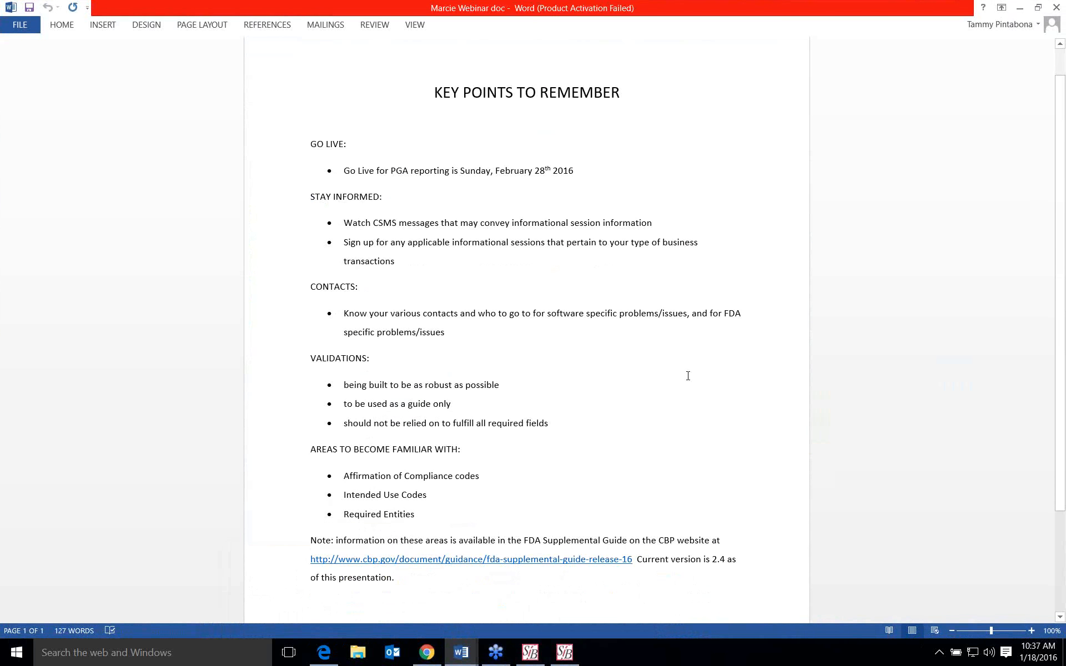
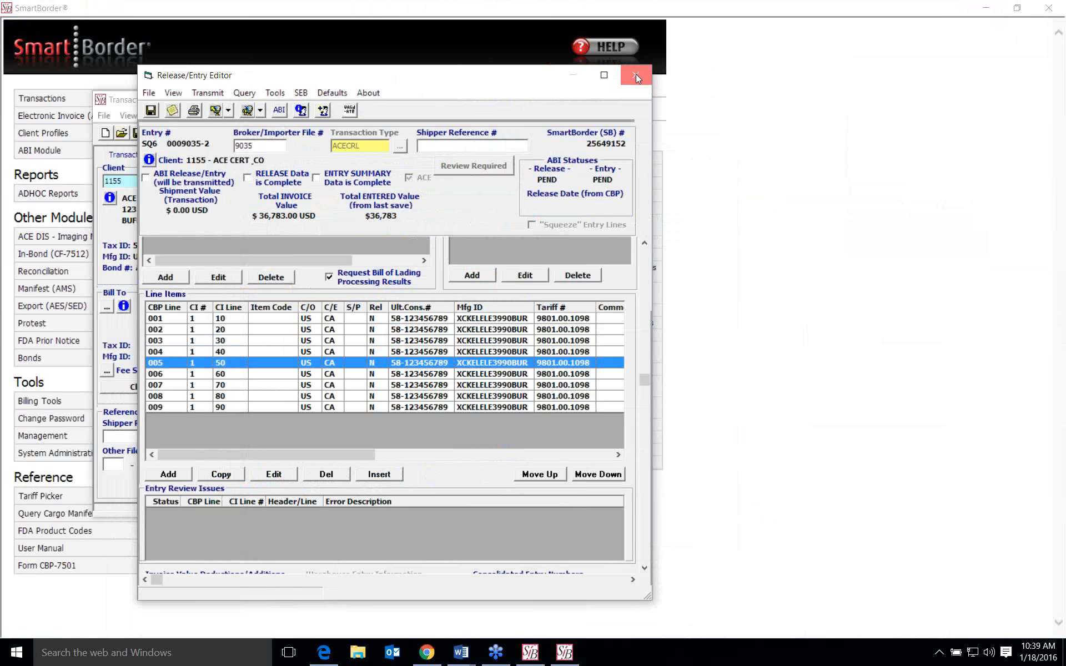
# - Switch to the IN CLOSING document in Word and read its closing points on ACECRL processing
pyautogui.click(987, 9)
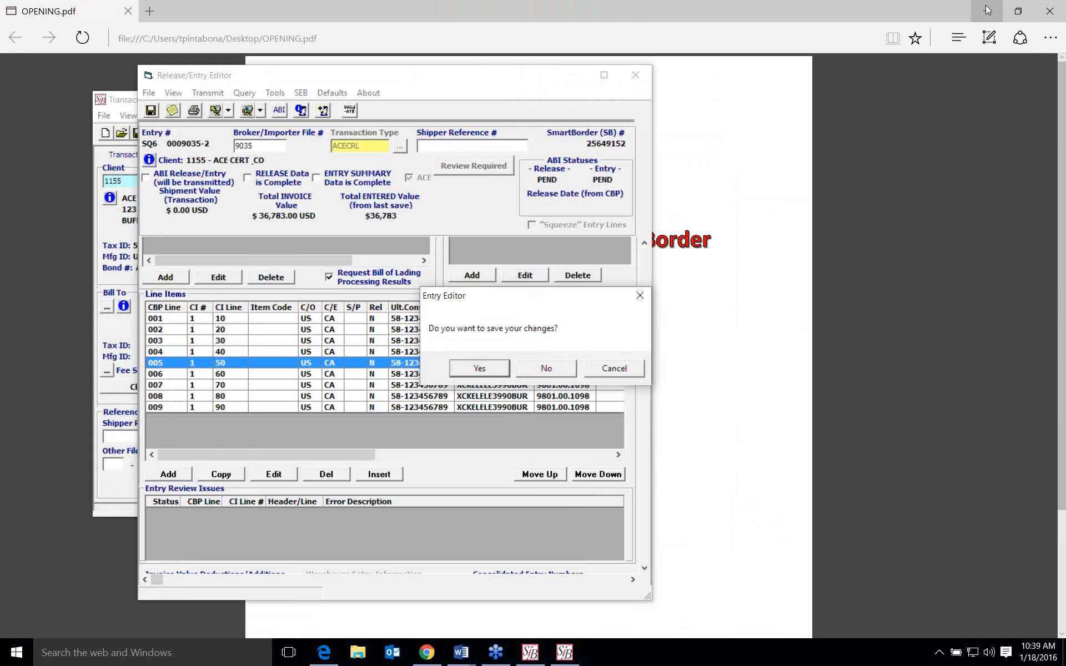
pyautogui.click(988, 12)
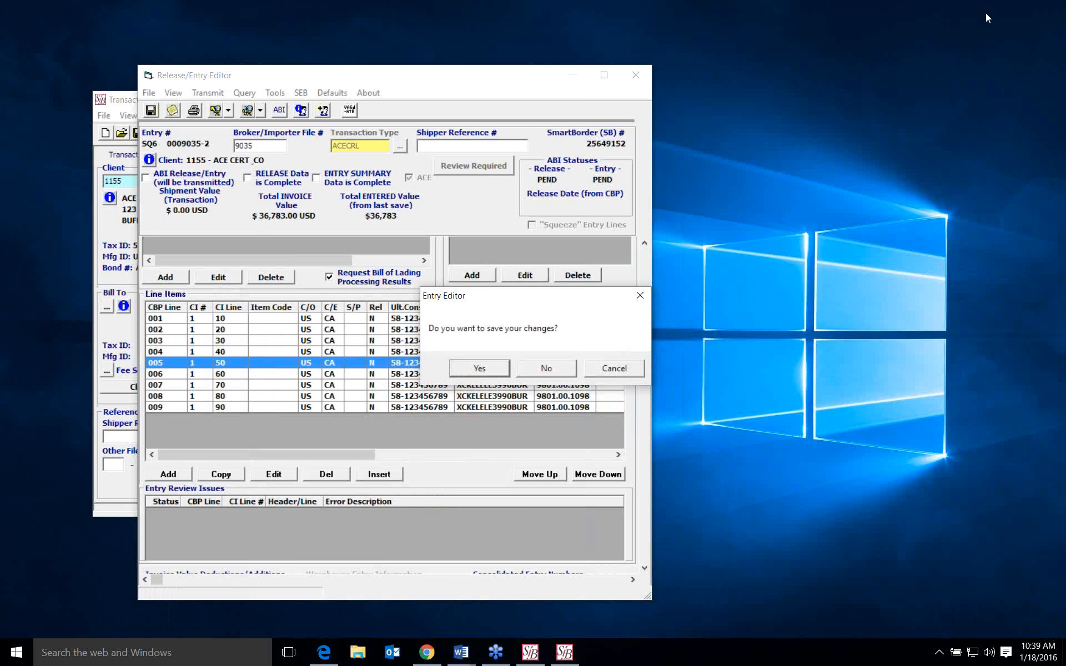
pyautogui.click(561, 656)
pyautogui.moveTo(461, 653)
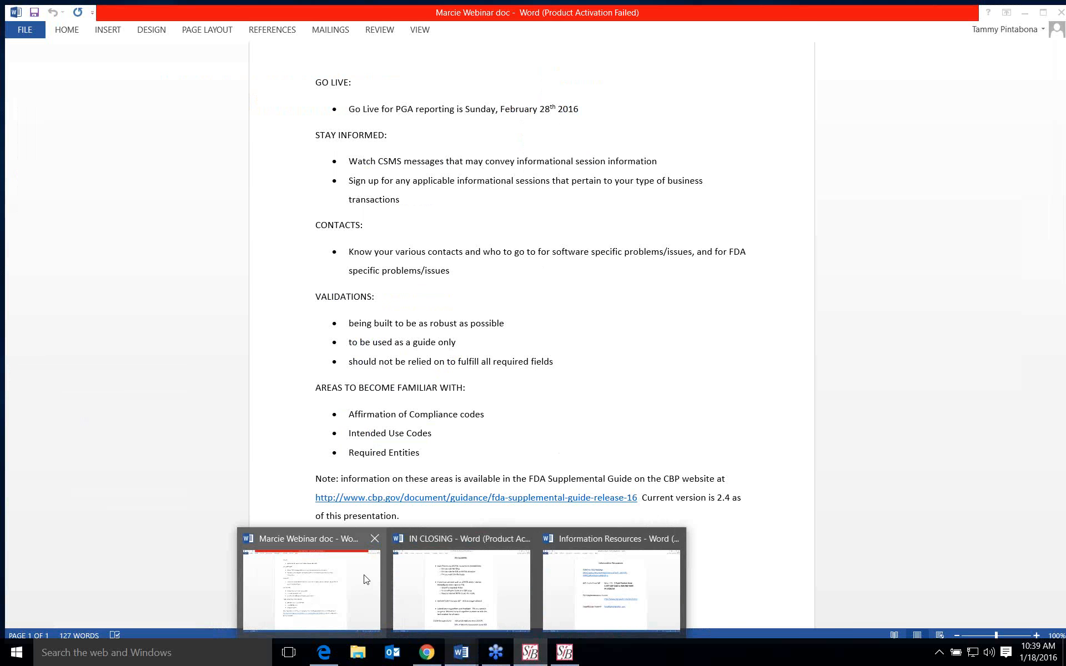
pyautogui.click(366, 580)
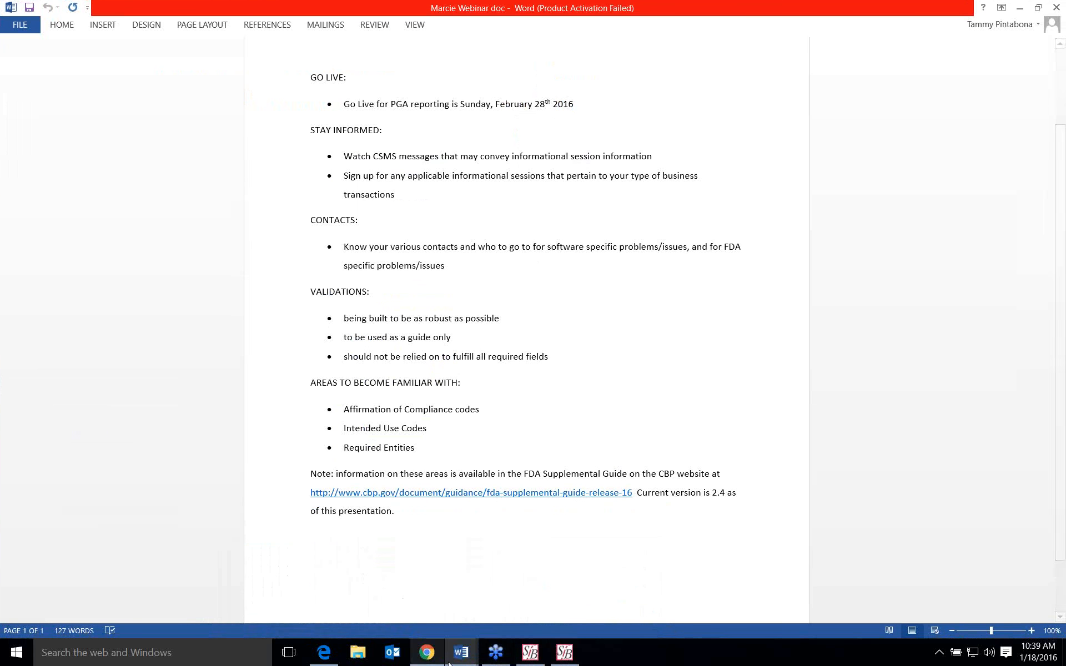
pyautogui.moveTo(470, 651)
pyautogui.click(472, 583)
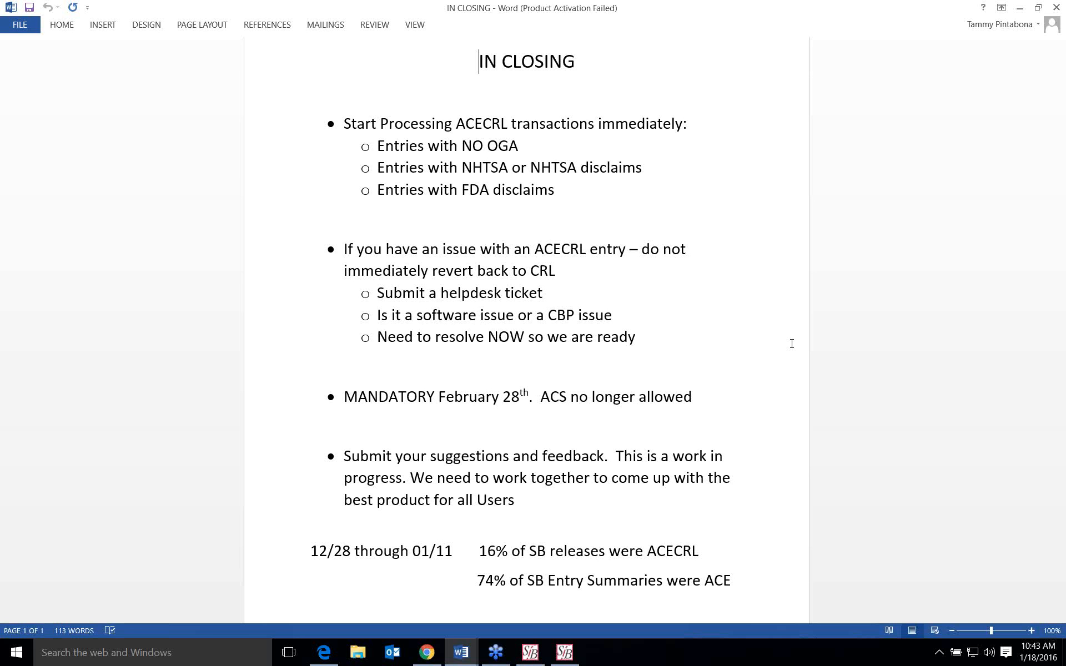
# - Return to SmartBorder and close the Release/Entry Editor without saving the changes
pyautogui.click(572, 651)
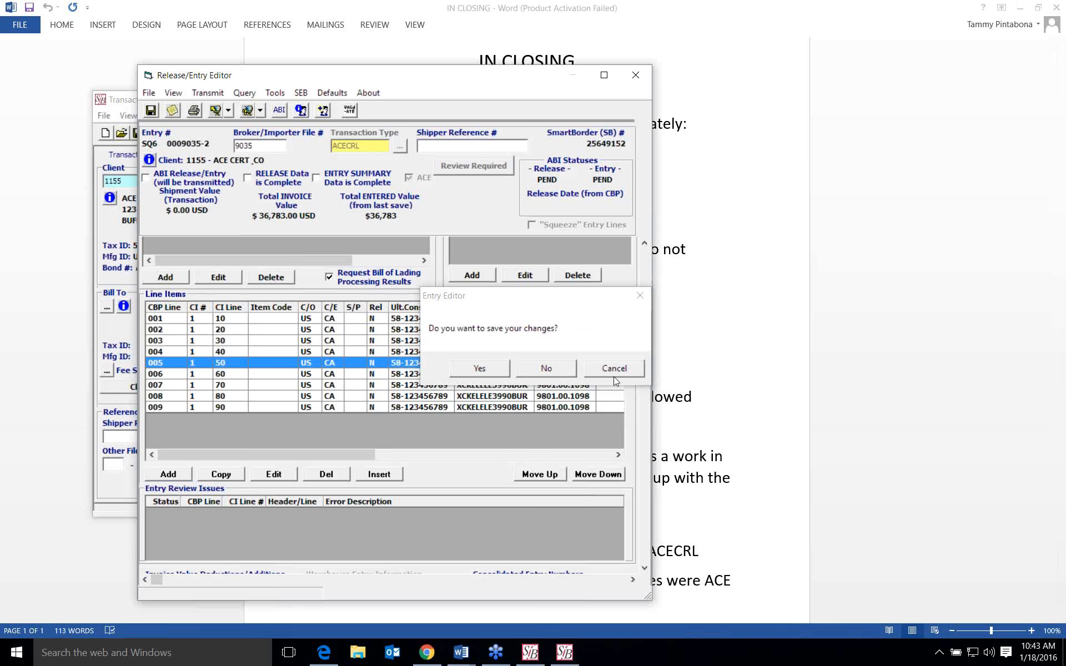
pyautogui.click(614, 376)
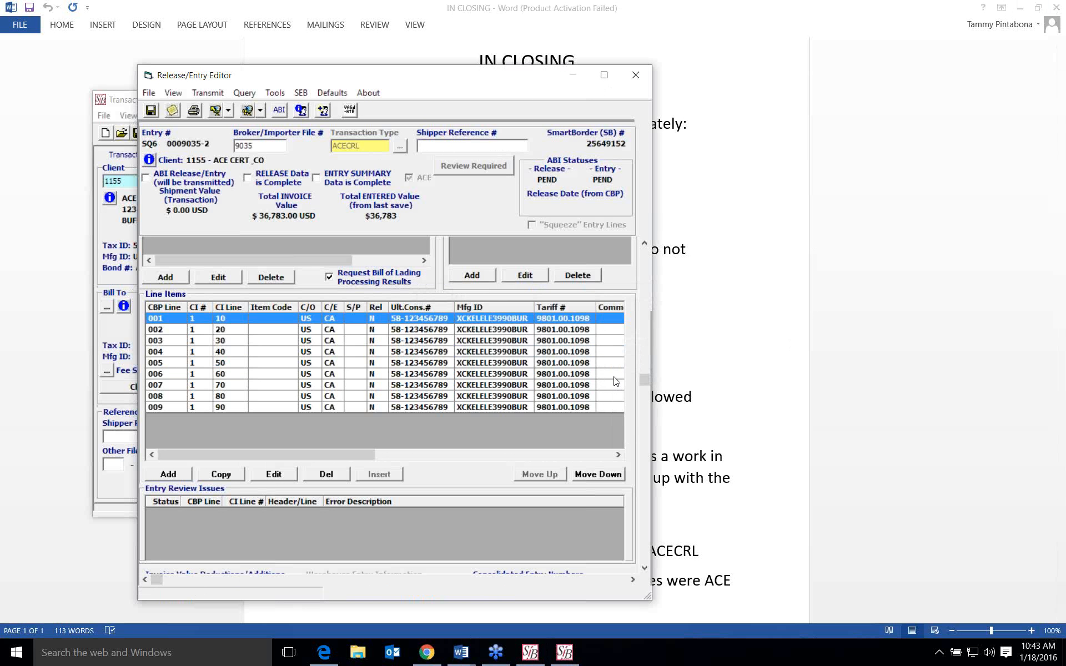
pyautogui.click(636, 75)
pyautogui.click(558, 372)
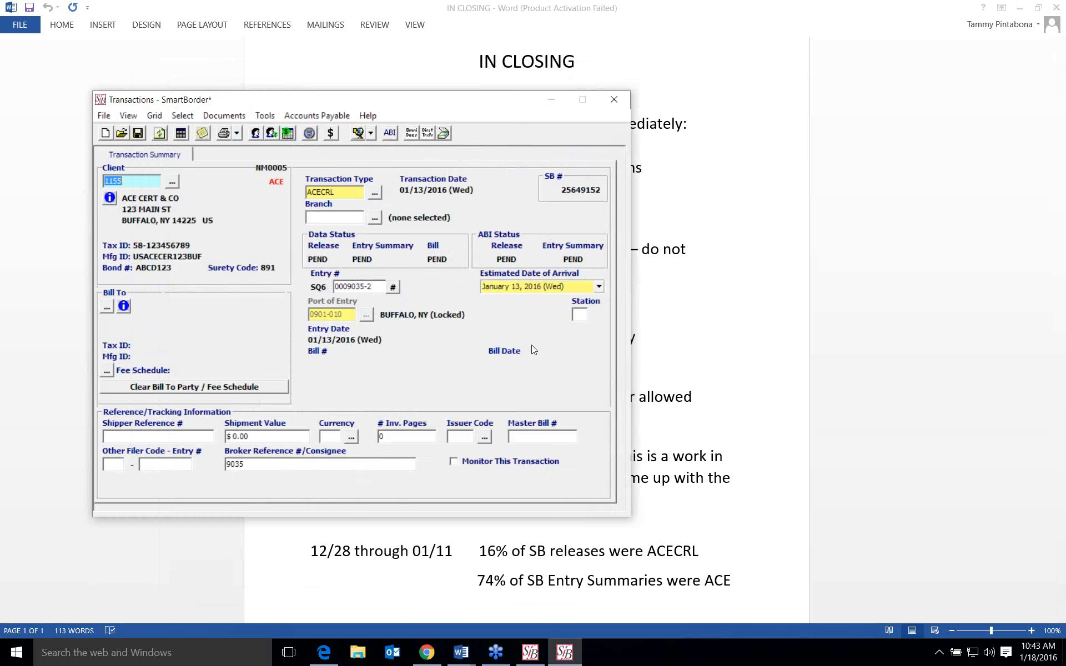
# - Reopen the ACECRL entry's release data and look at the header-level manufacturer entity (MF)
pyautogui.doubleClick(371, 236)
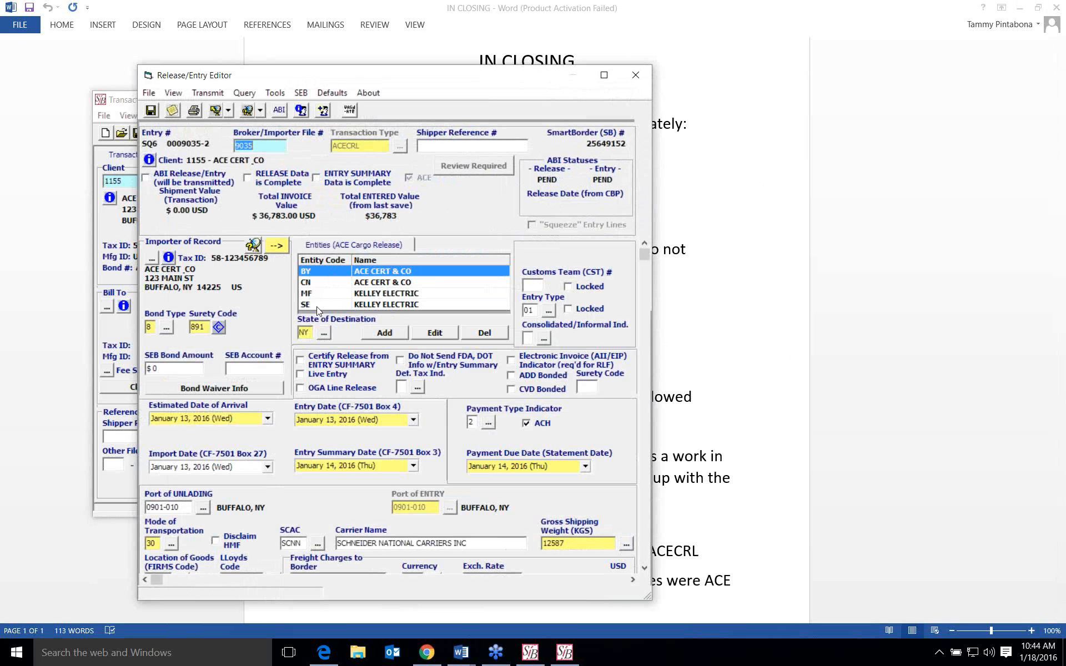
pyautogui.click(401, 297)
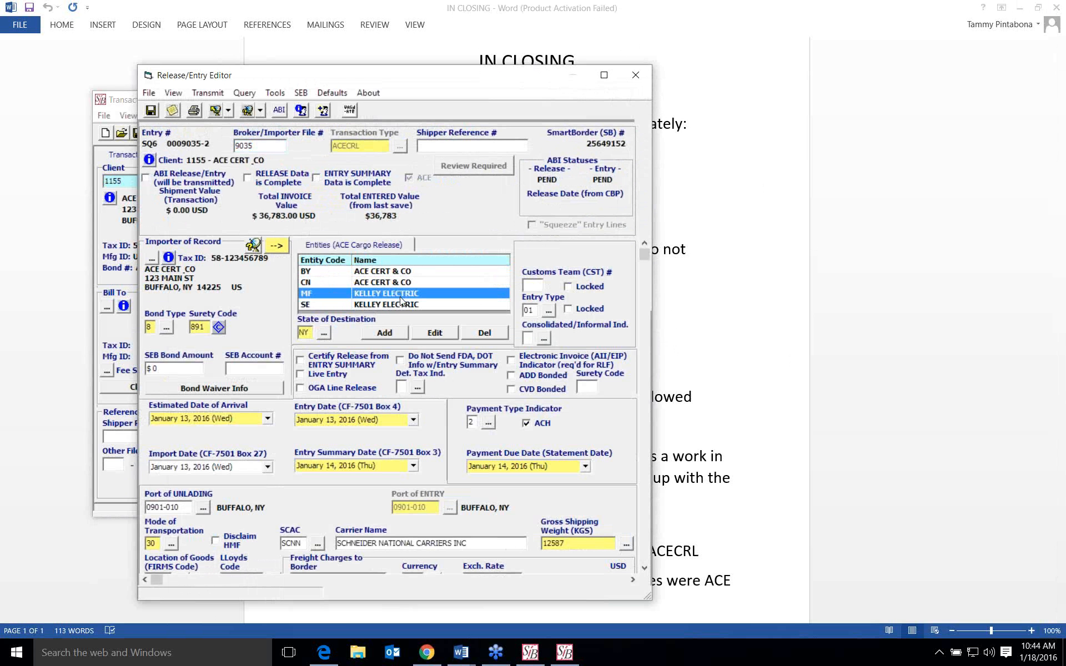
pyautogui.scroll(-5, 400, 299)
pyautogui.scroll(5, 400, 299)
# - Examine line item 1's MF entity details and its transaction party picker, and close the line item without saving
pyautogui.scroll(-5, 444, 300)
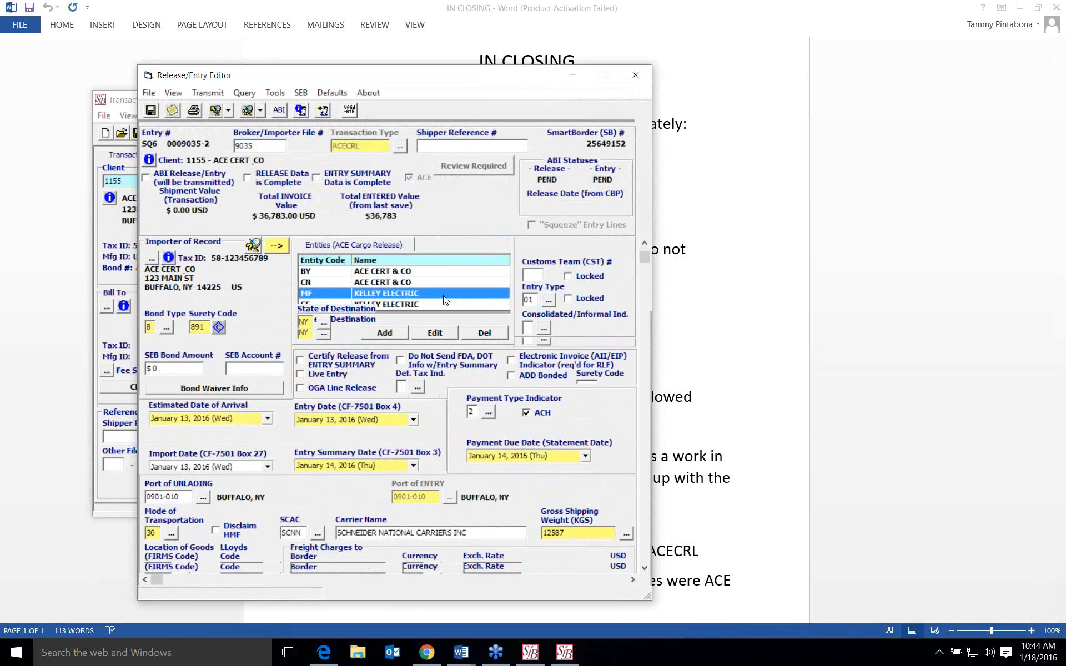
pyautogui.scroll(-5, 444, 294)
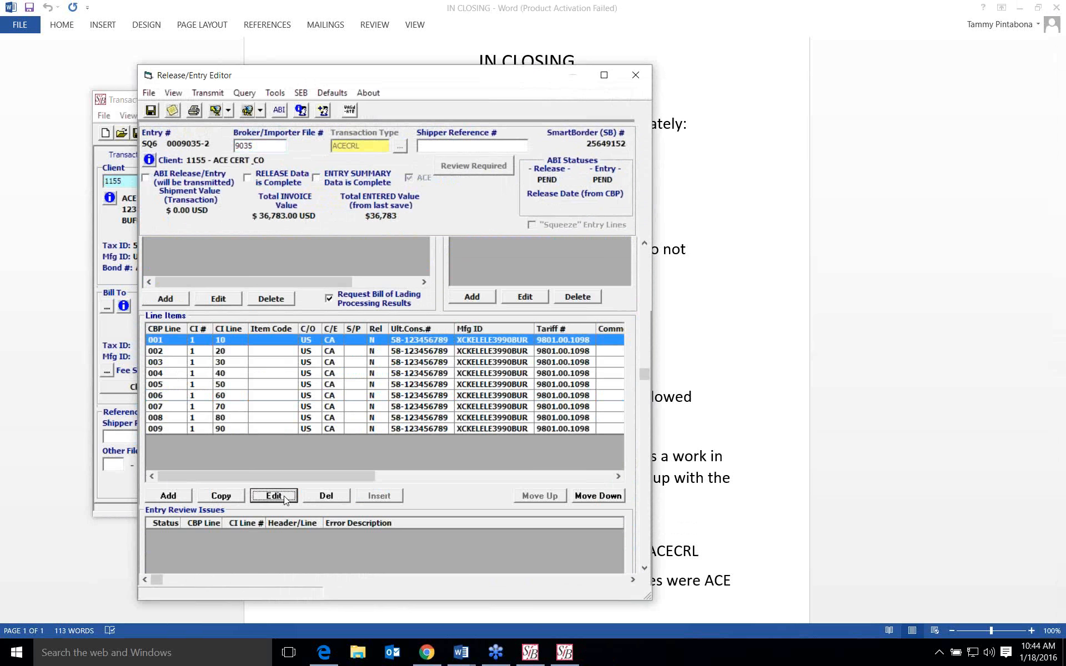
pyautogui.click(274, 495)
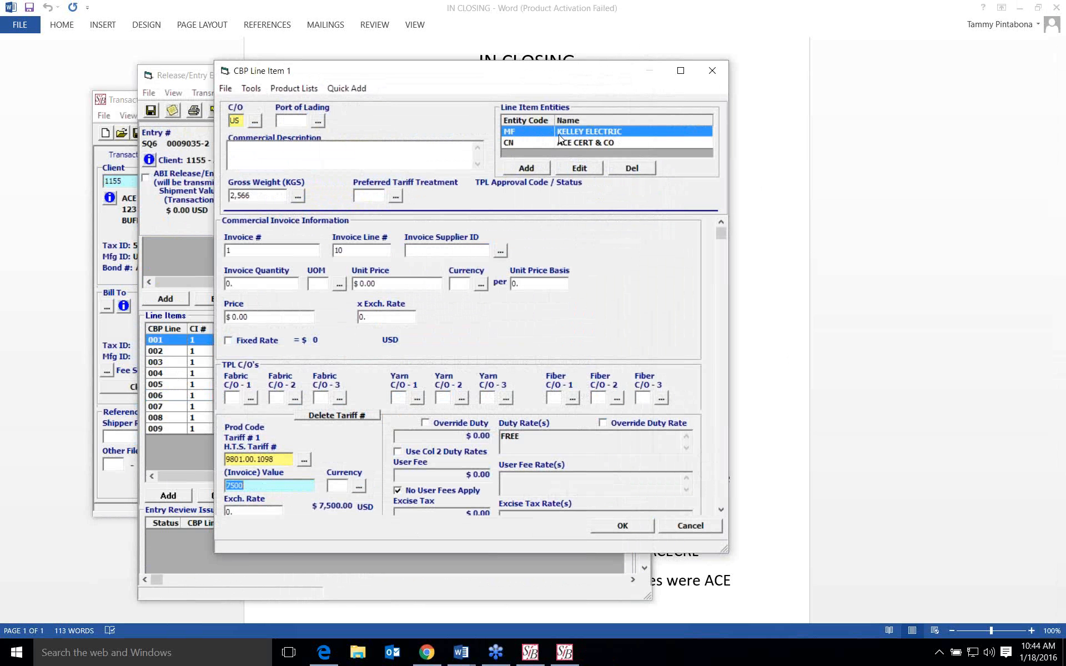
pyautogui.click(567, 173)
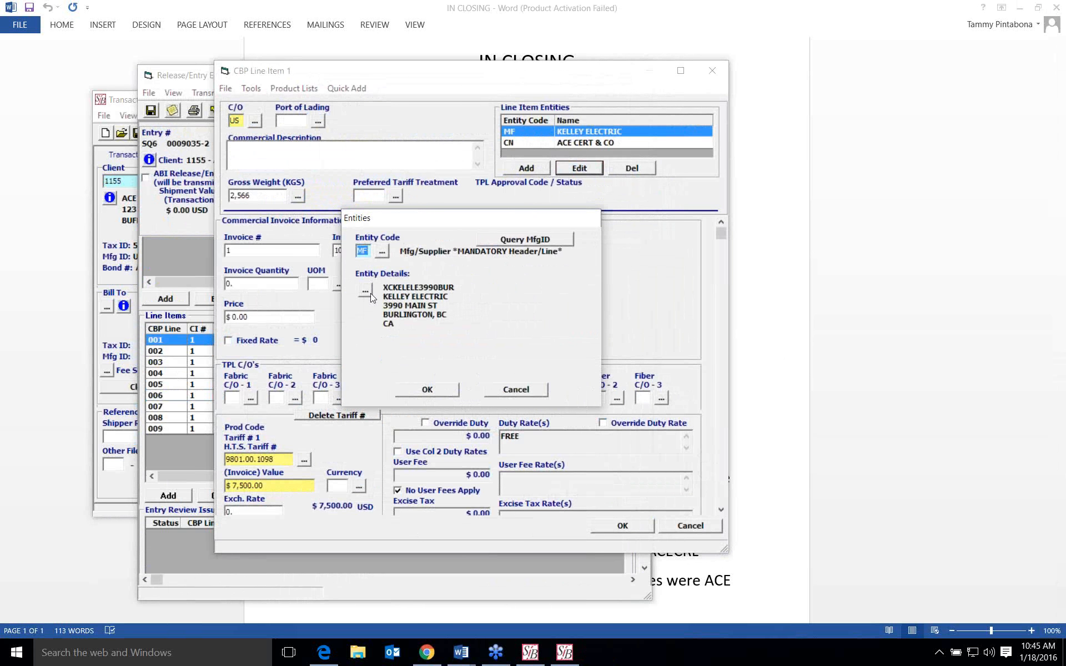
pyautogui.click(368, 292)
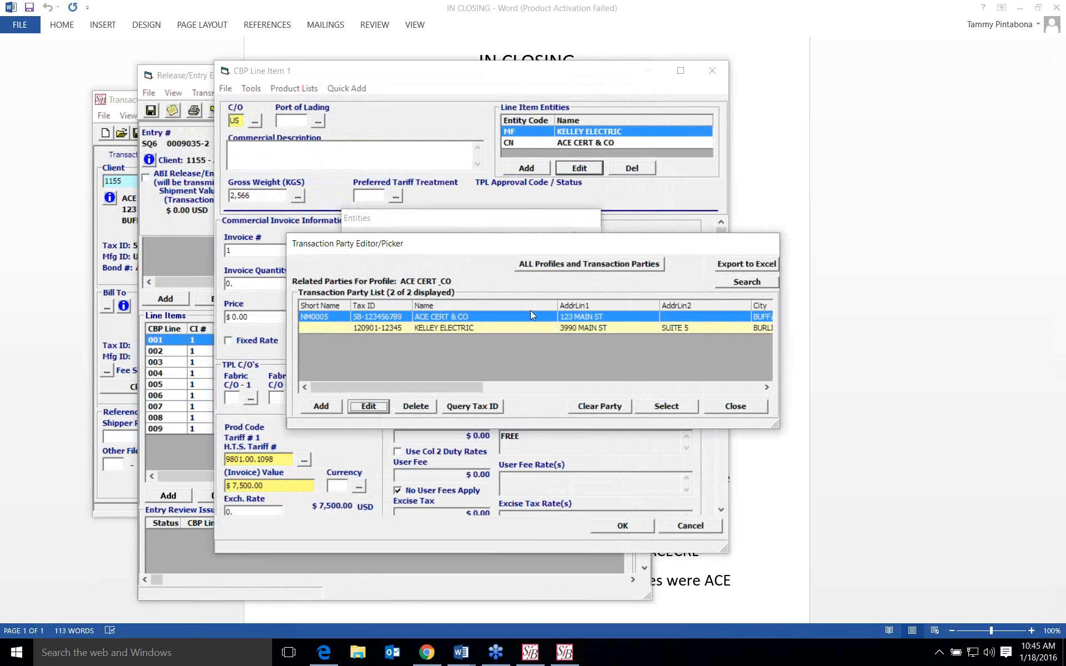
pyautogui.click(736, 407)
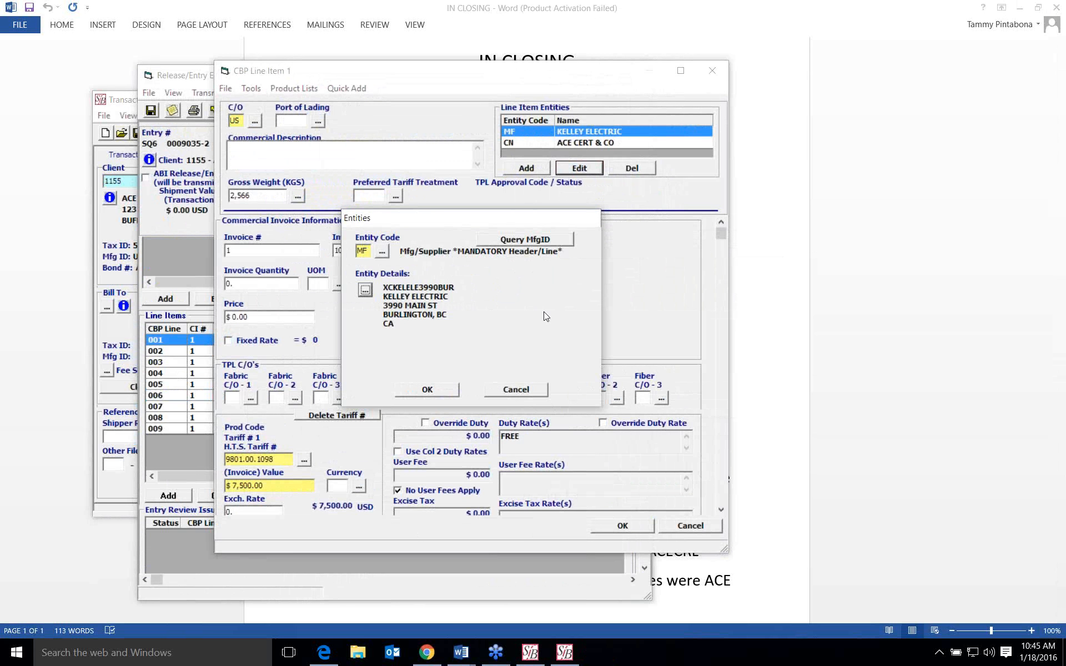
pyautogui.click(525, 389)
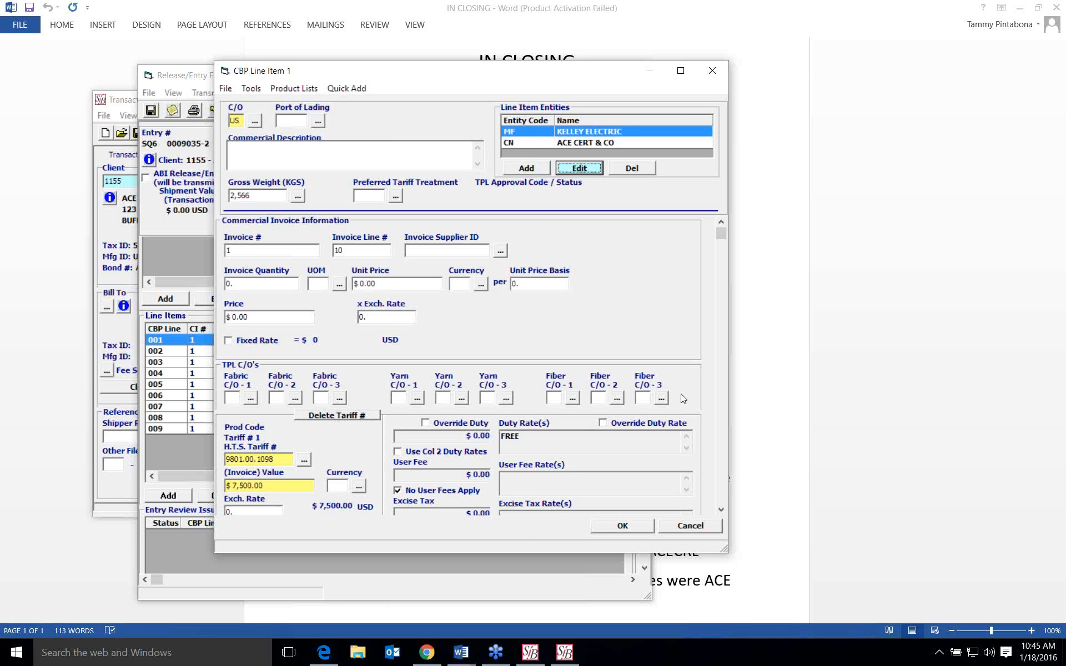
pyautogui.click(695, 525)
# - Review the header-level ACE Cargo Release entities again and close the Release/Entry Editor without saving
pyautogui.scroll(5, 461, 354)
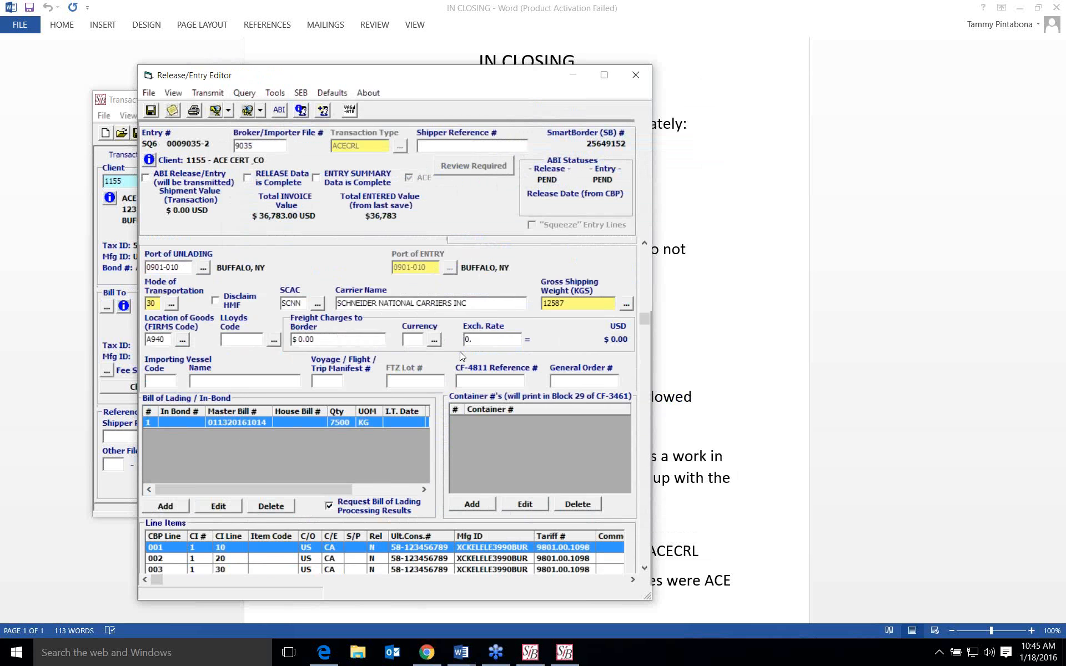
pyautogui.scroll(5, 461, 356)
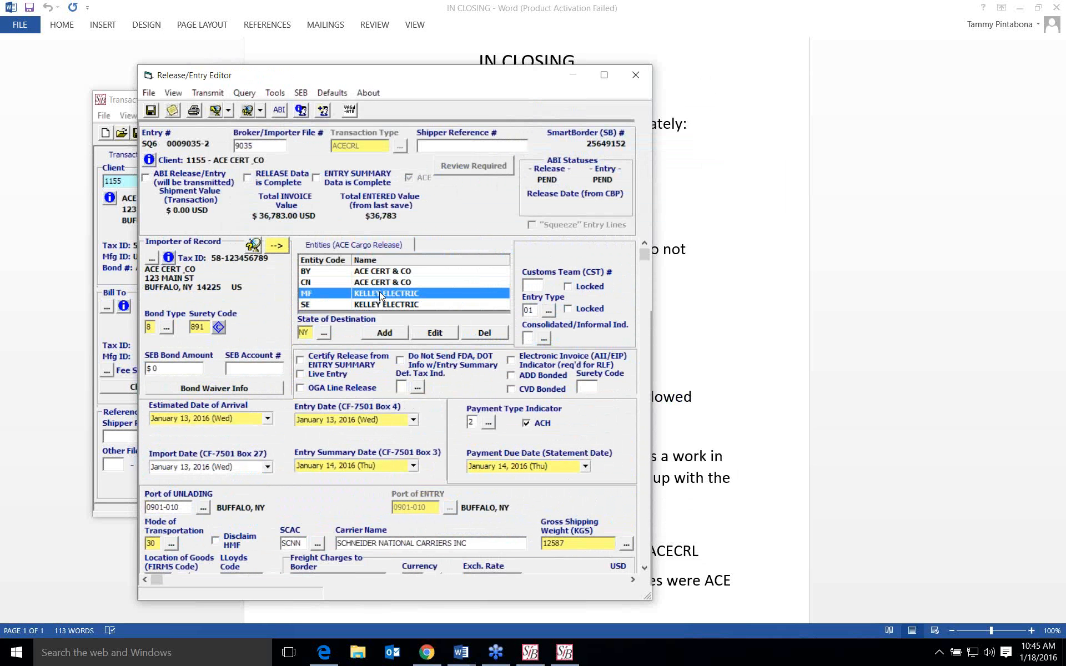
pyautogui.click(255, 369)
pyautogui.click(636, 75)
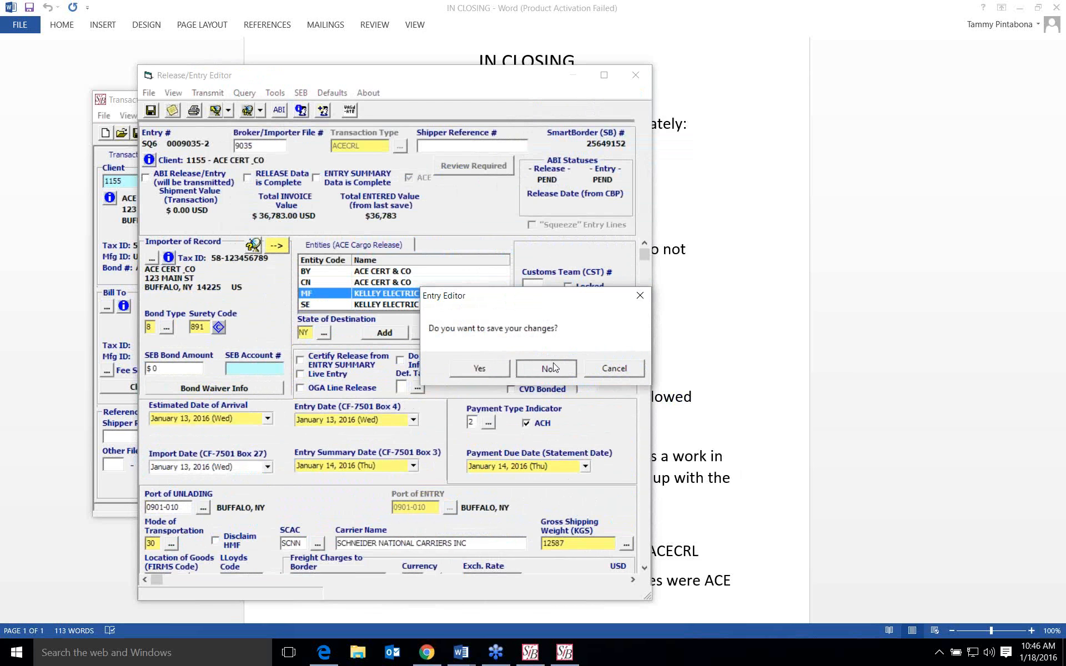
pyautogui.click(554, 364)
# - Bring the SmartBorder main window forward and reopen the transaction's entry in the Release/Entry Editor
pyautogui.click(551, 100)
pyautogui.click(531, 652)
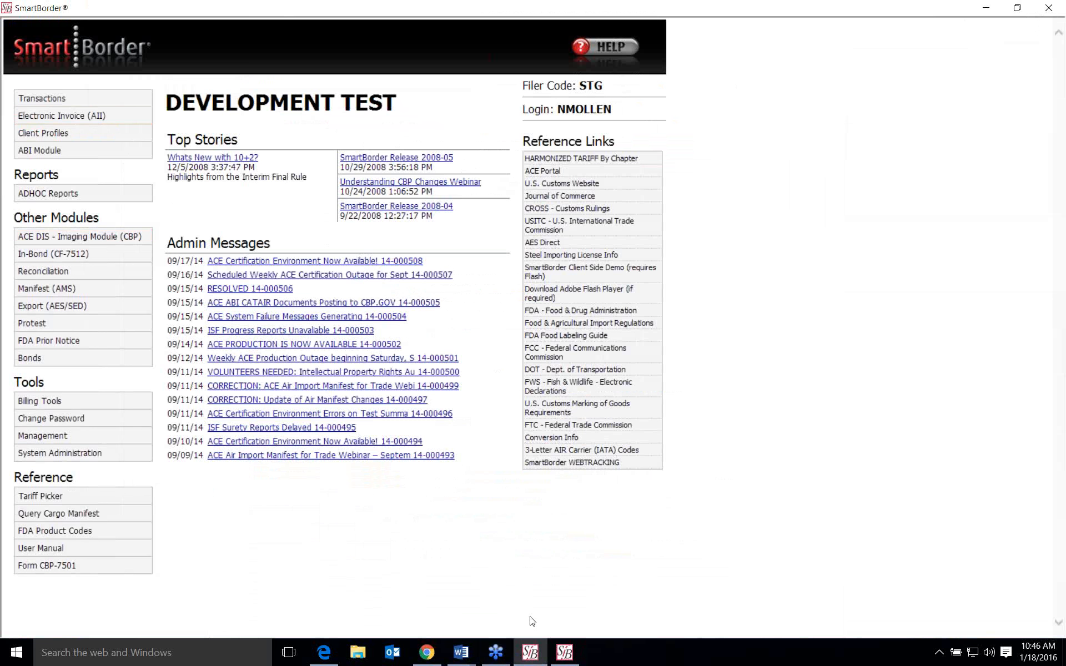
pyautogui.click(572, 658)
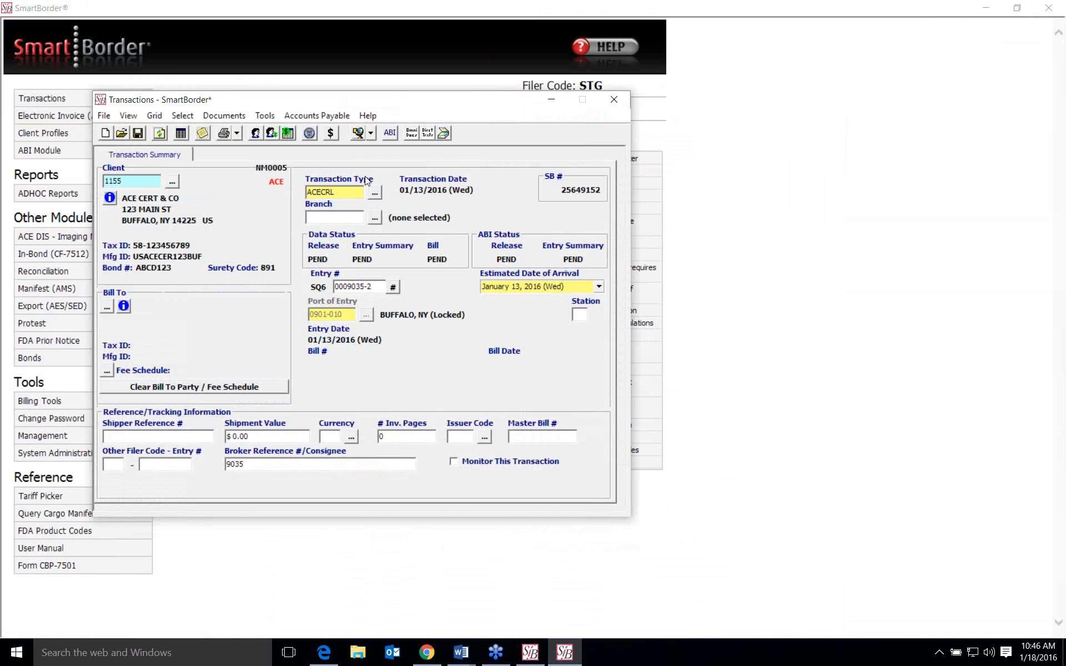
pyautogui.click(310, 133)
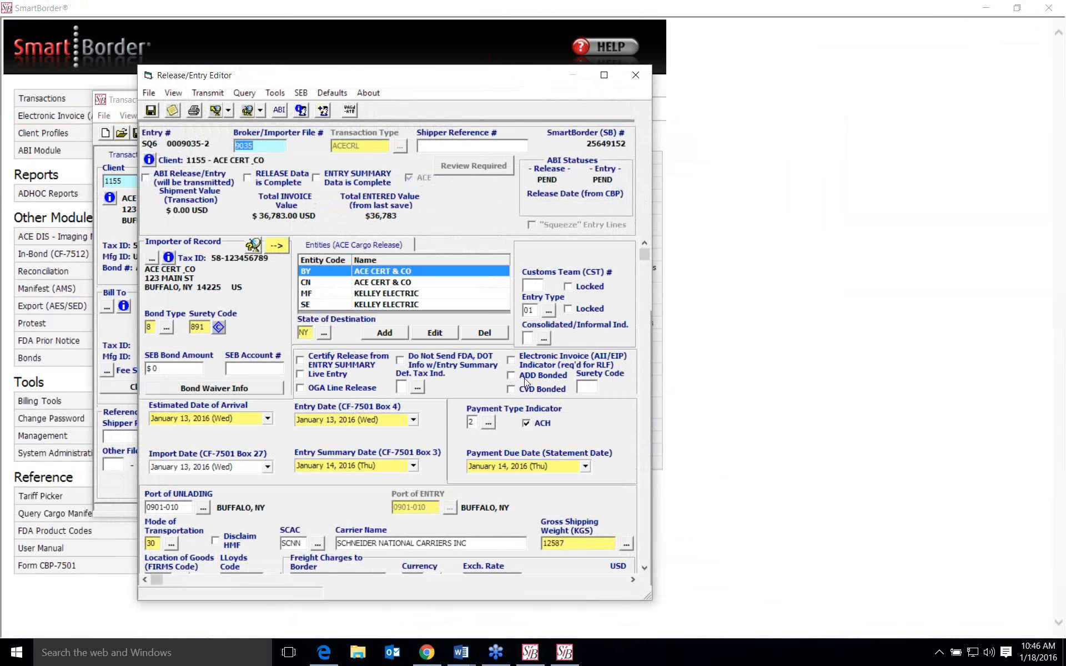
pyautogui.click(283, 369)
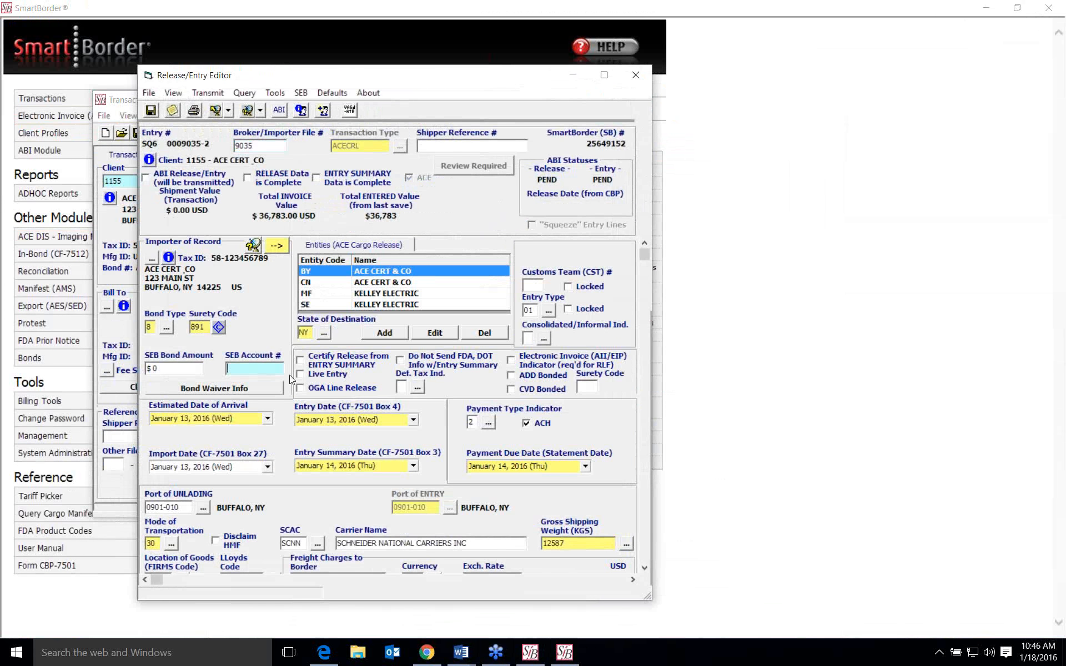
# - Open line item 6 from the entry, look through its lower sections, and close it without saving
pyautogui.scroll(-3, 287, 355)
pyautogui.scroll(-14, 289, 355)
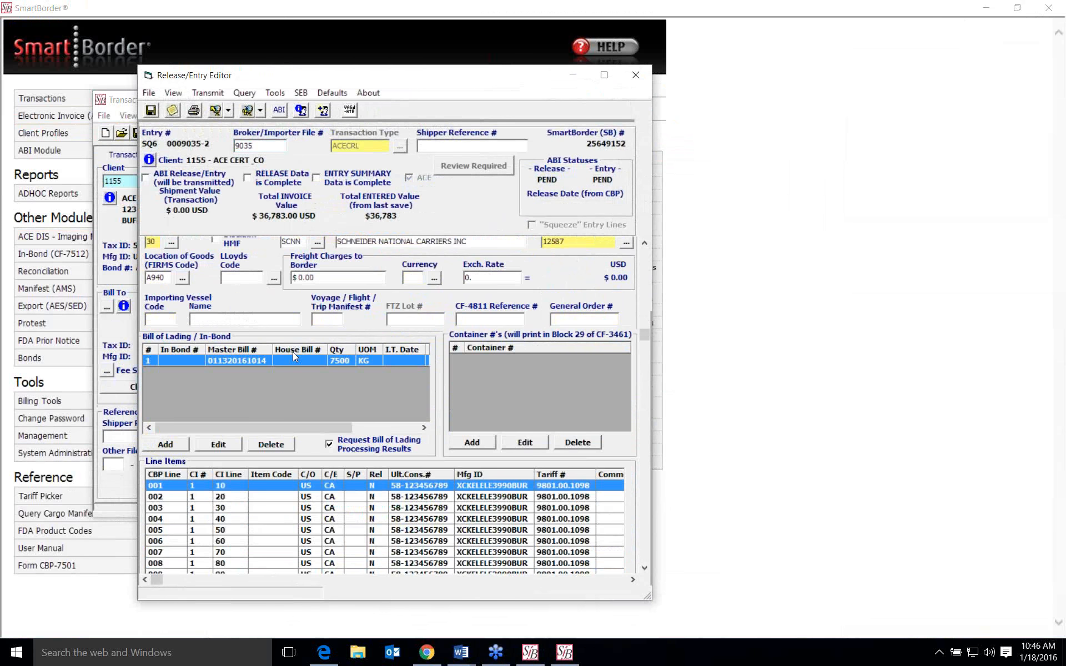
pyautogui.scroll(-5, 376, 489)
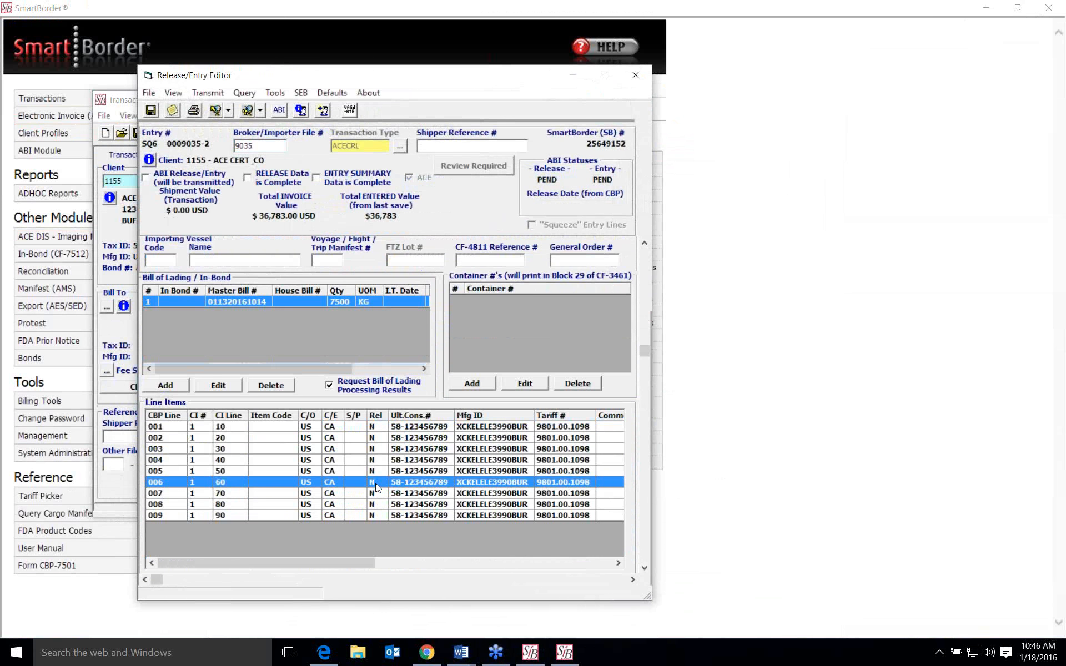
pyautogui.doubleClick(415, 484)
pyautogui.scroll(-10, 725, 234)
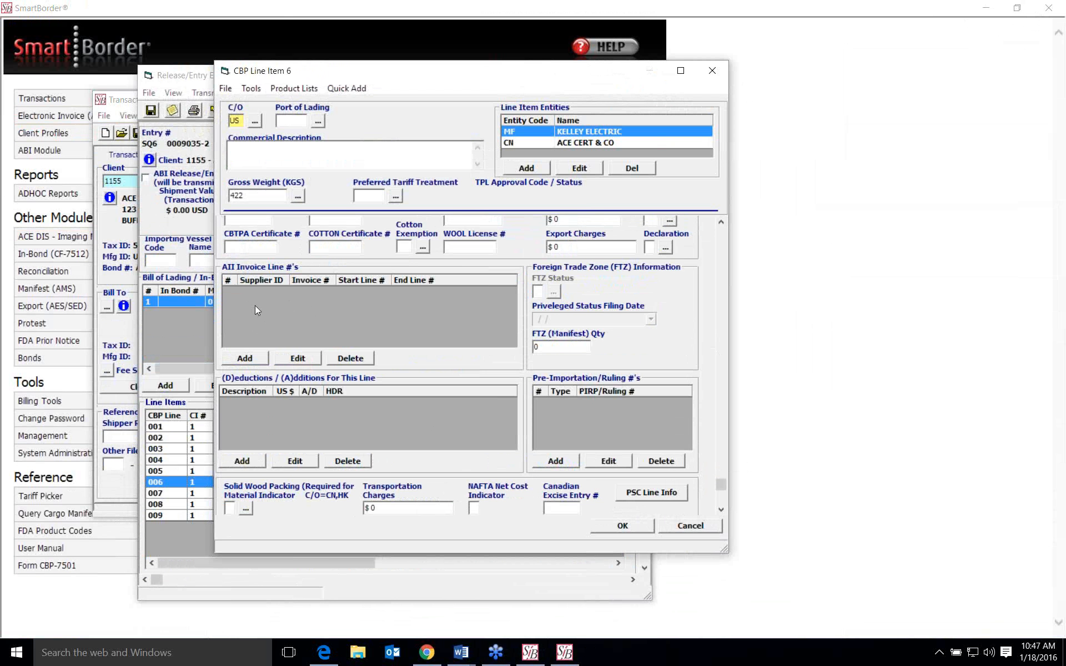
pyautogui.click(691, 527)
# - View the entry's available defaults commands and close the Release/Entry Editor without saving
pyautogui.click(332, 92)
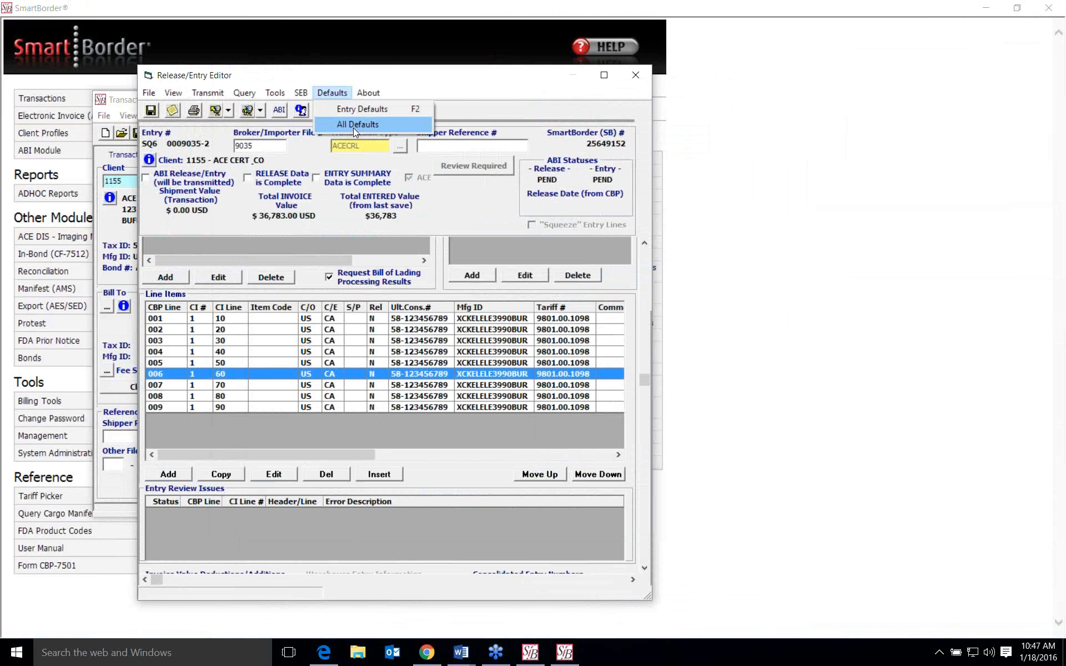
pyautogui.click(477, 113)
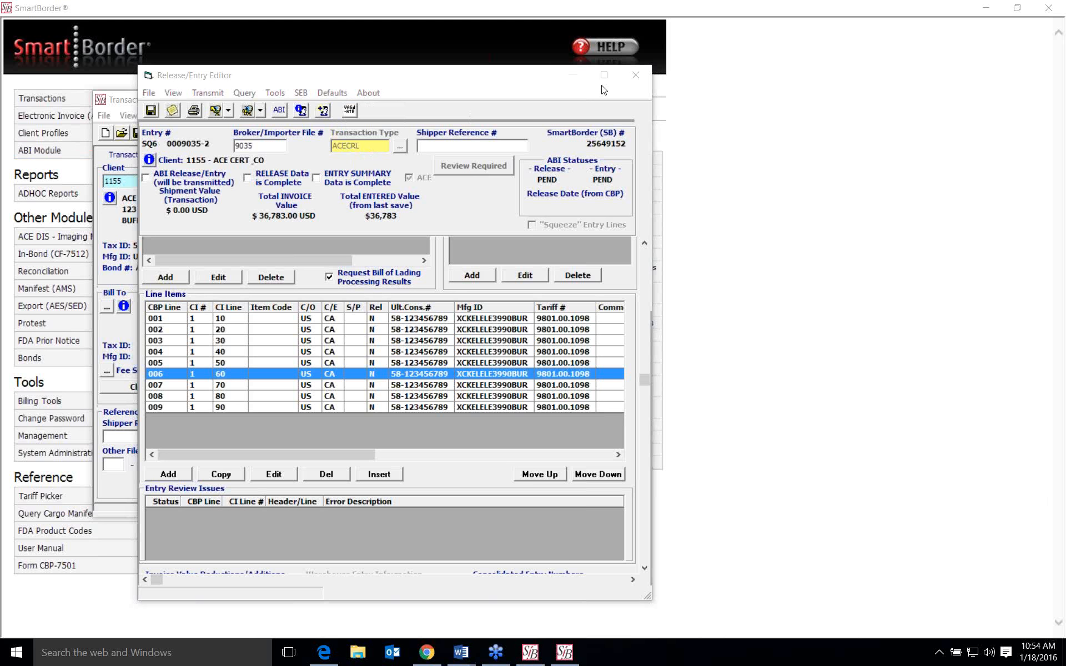
pyautogui.click(636, 75)
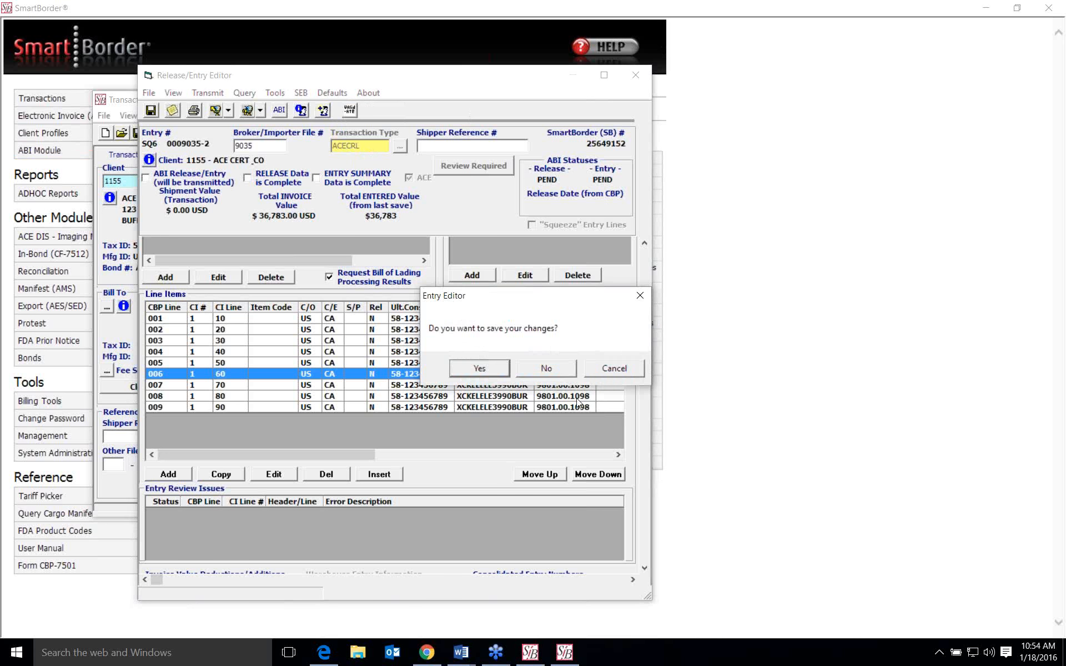
pyautogui.click(569, 369)
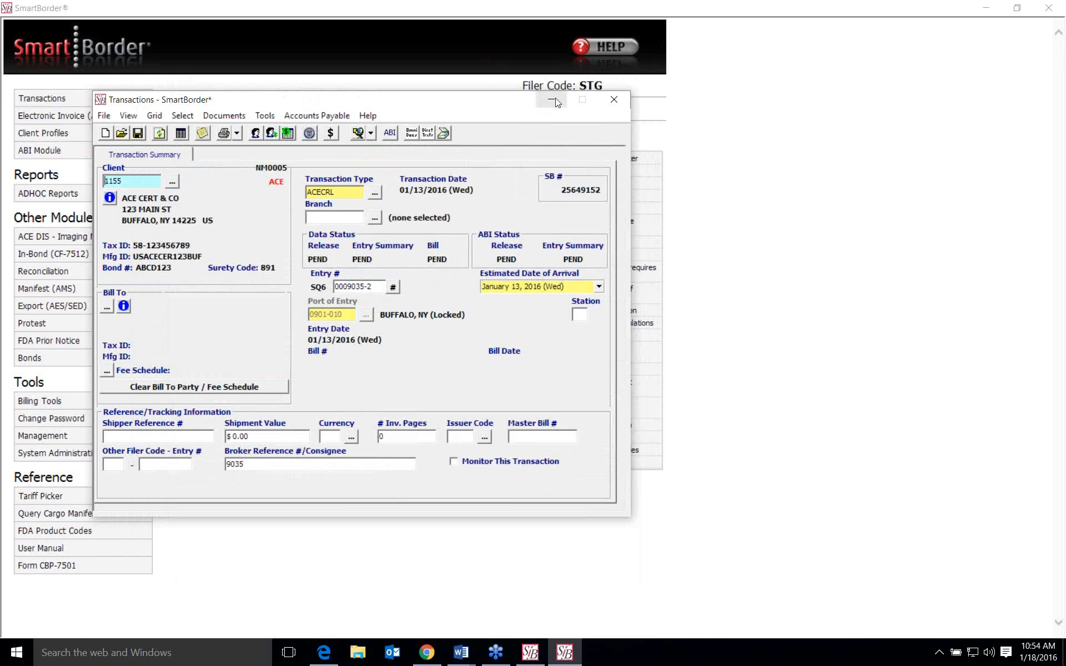
# - Minimize the Transactions window and open a client profile in the Profile Editor by its customer number
pyautogui.click(553, 98)
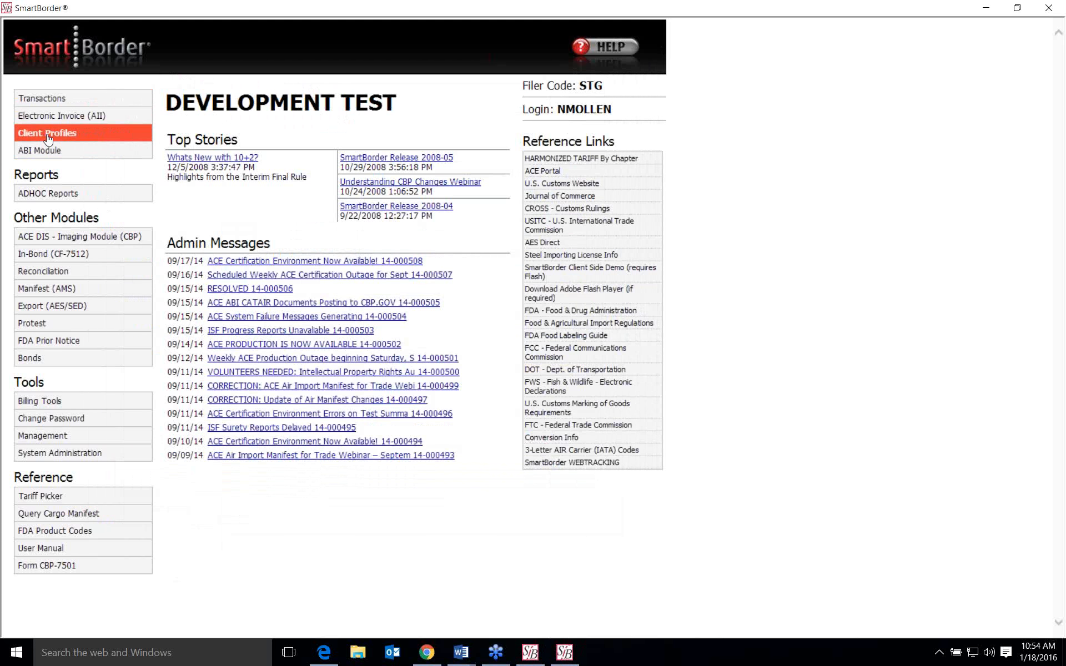
pyautogui.click(49, 135)
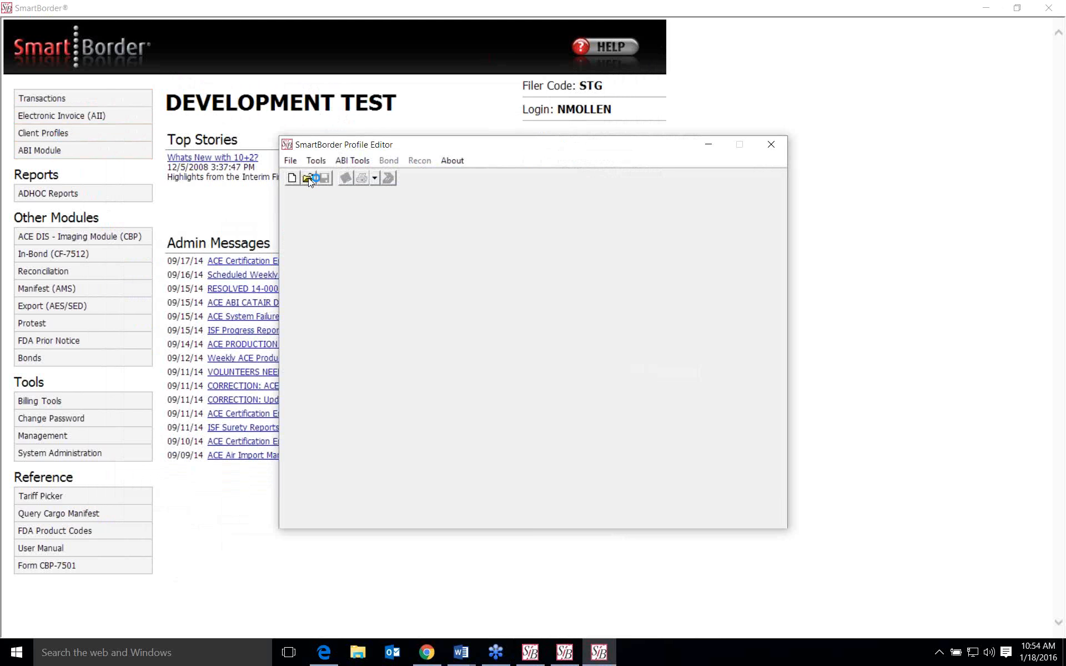
pyautogui.click(309, 177)
pyautogui.write('1025')
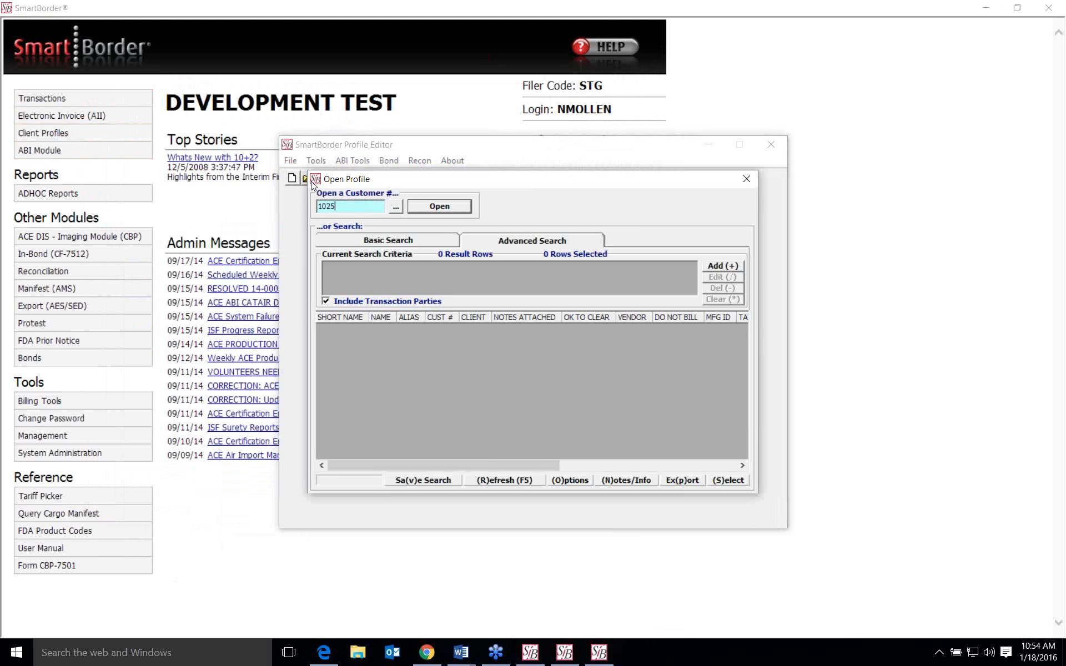
pyautogui.press('Return')
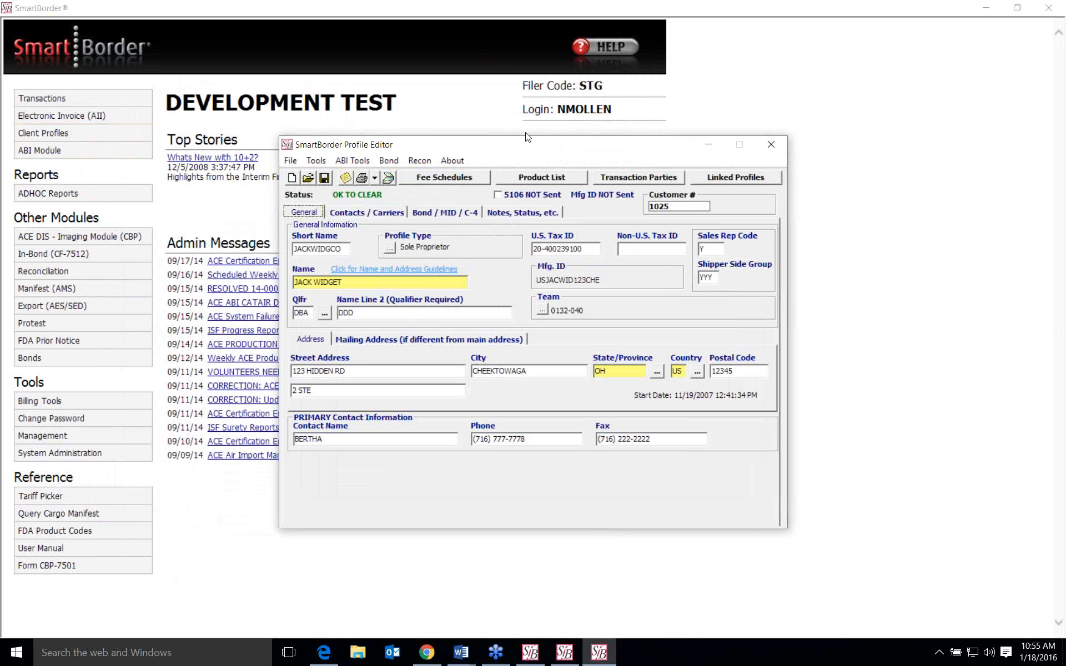
# - Move the Profile Editor aside, open the client's product list, and open product 100A COPY TEST 2, dismissing the lock notice
pyautogui.moveTo(521, 139); pyautogui.dragTo(481, 88)
pyautogui.moveTo(447, 81); pyautogui.dragTo(447, 80)
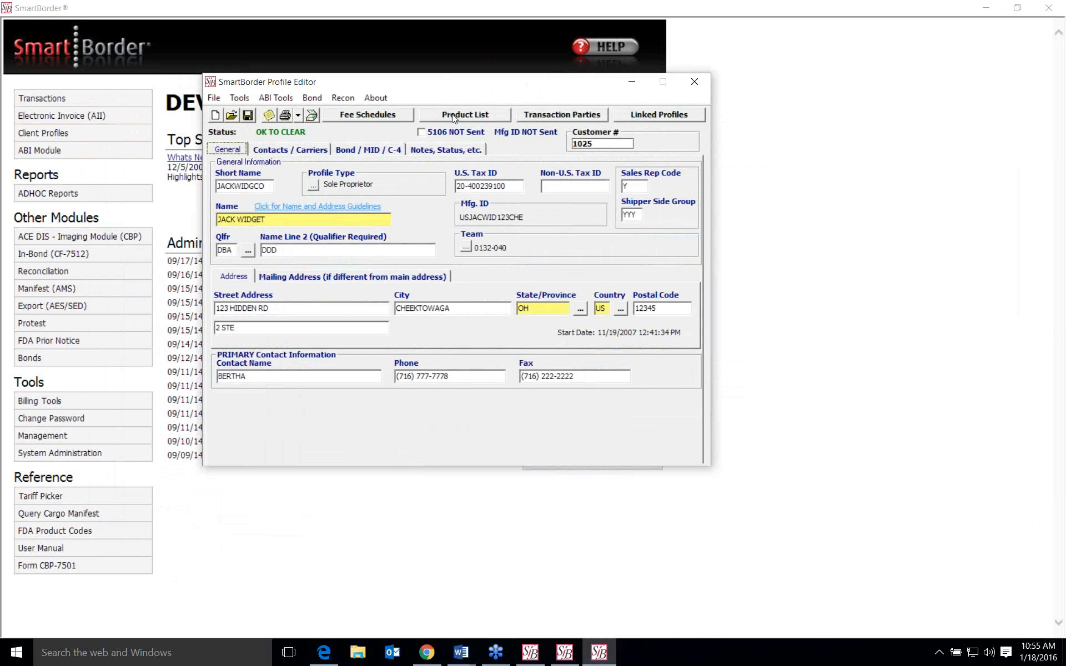
pyautogui.click(491, 117)
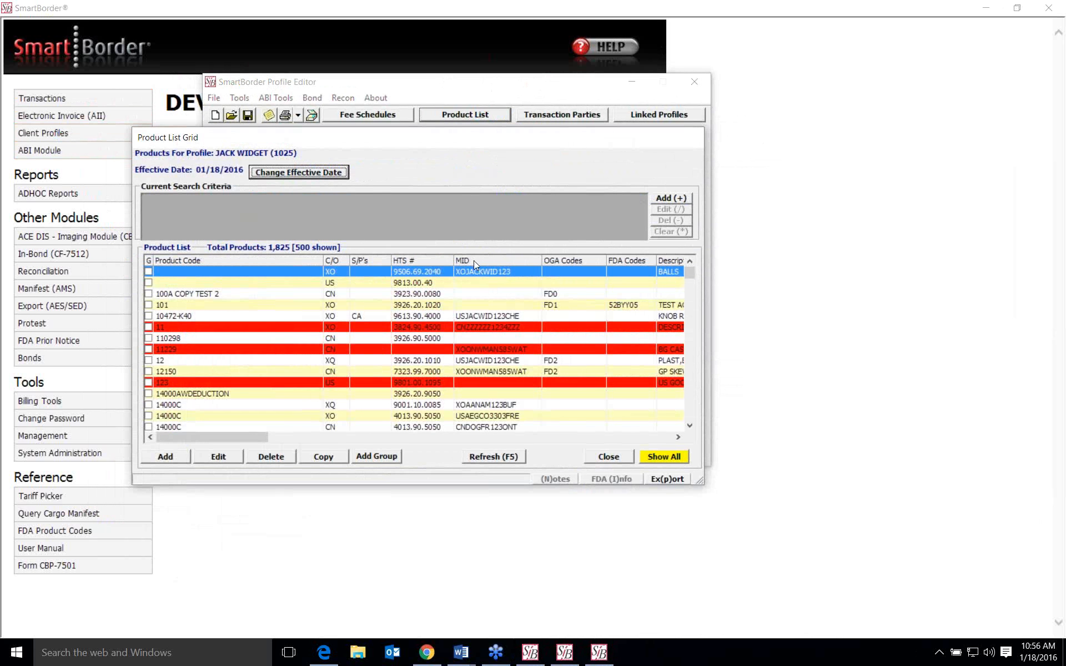
pyautogui.click(514, 294)
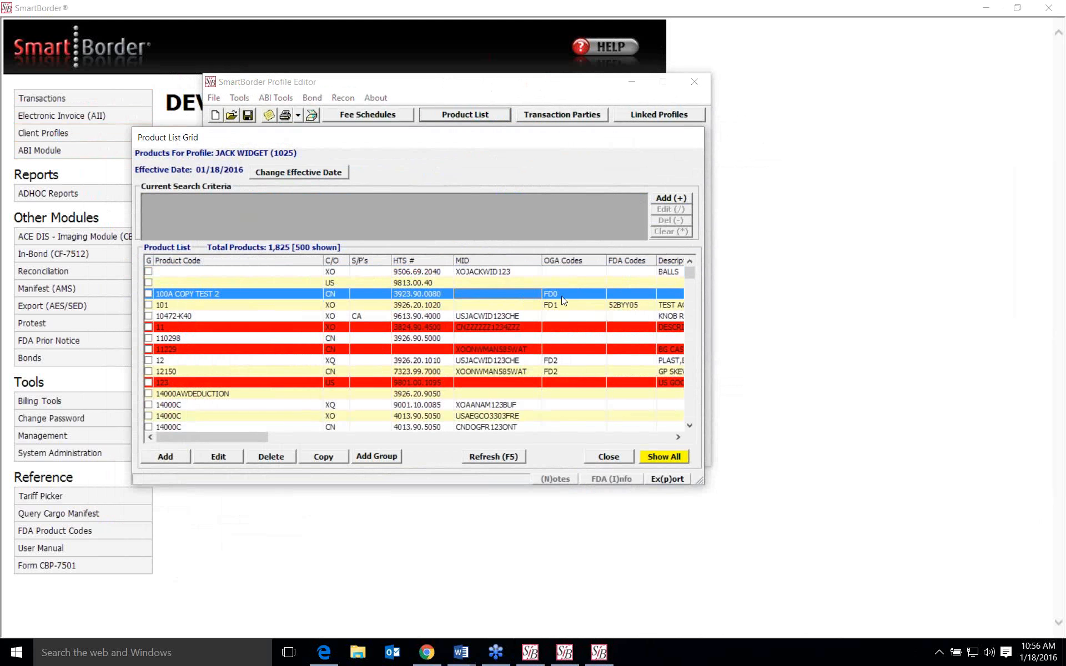
pyautogui.doubleClick(531, 298)
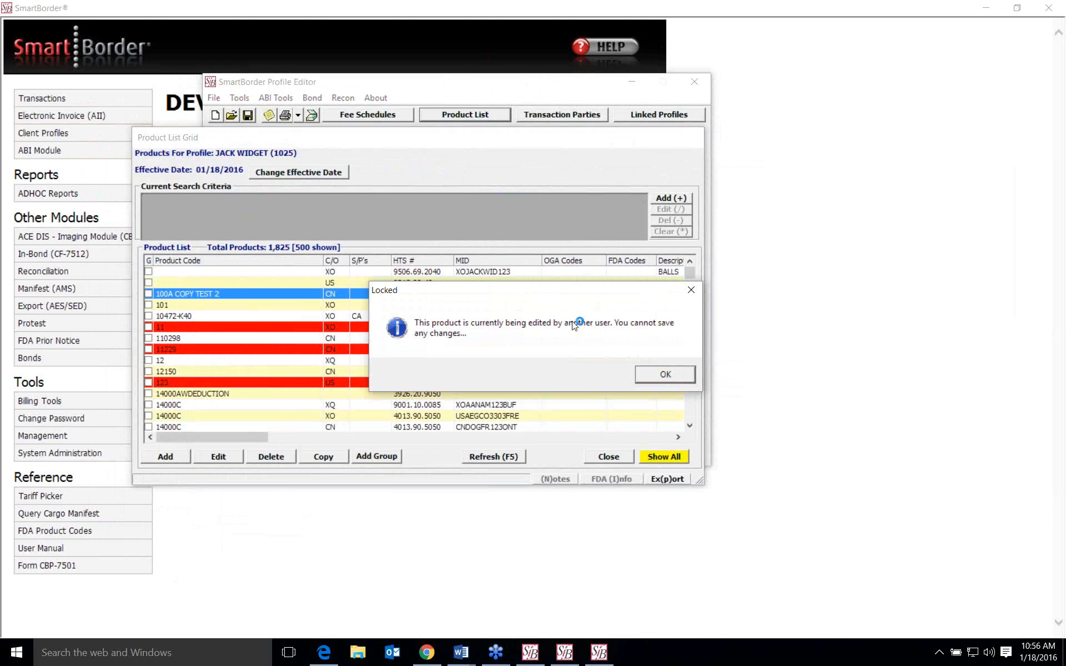
pyautogui.click(661, 372)
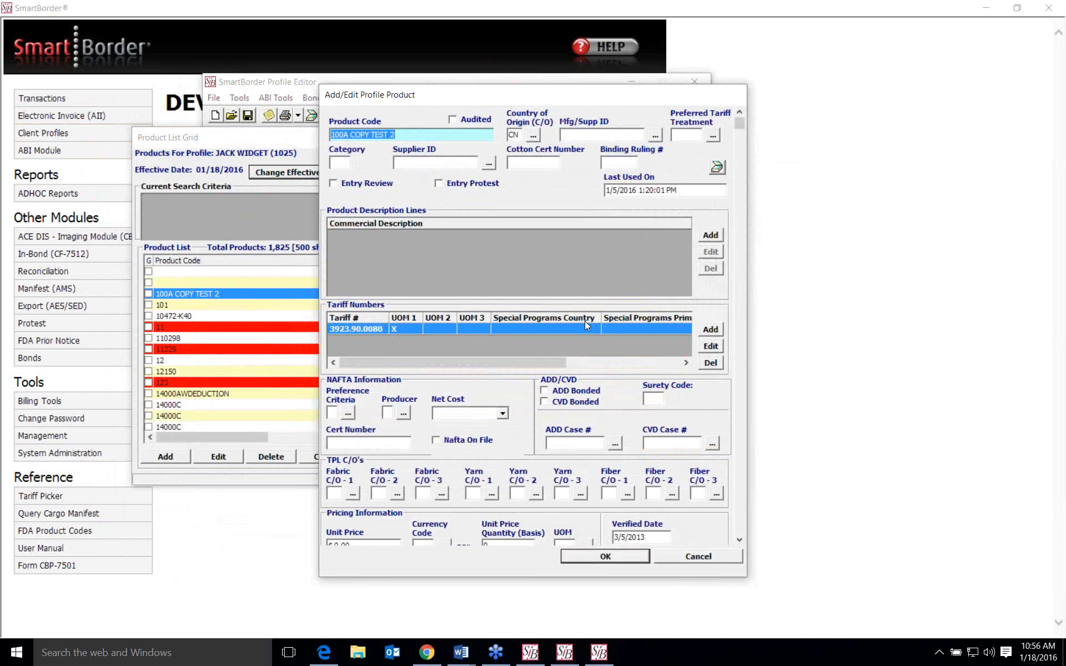
# - View the ACE PGA information and agency entry form for tariff 3923.90.0080, cancelling out of every dialog and the product without saving
pyautogui.click(711, 346)
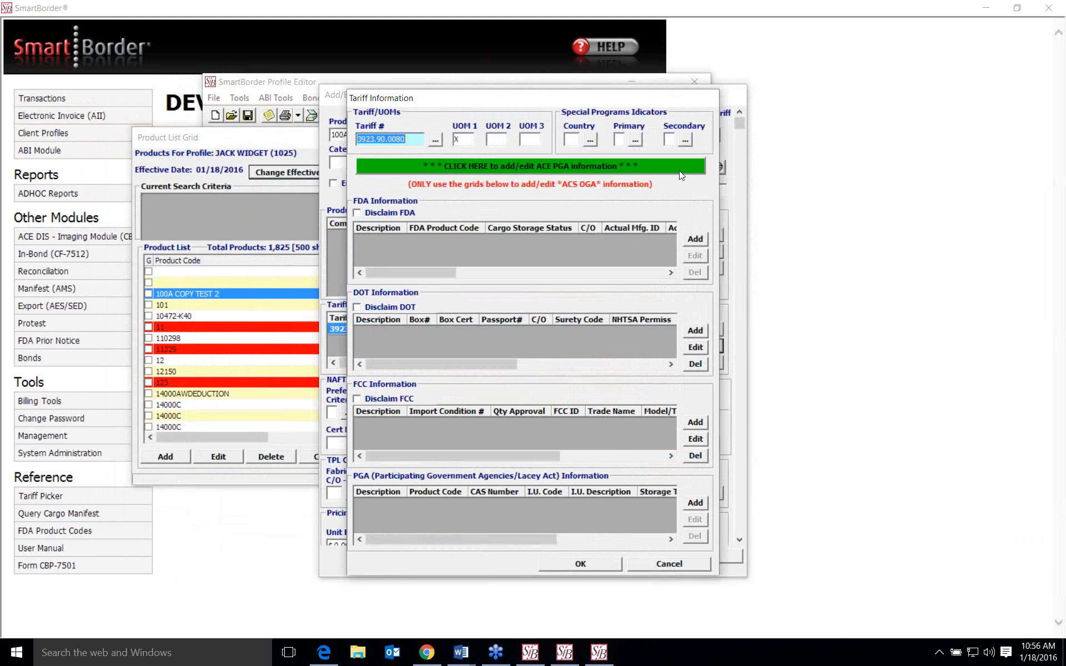
pyautogui.click(638, 167)
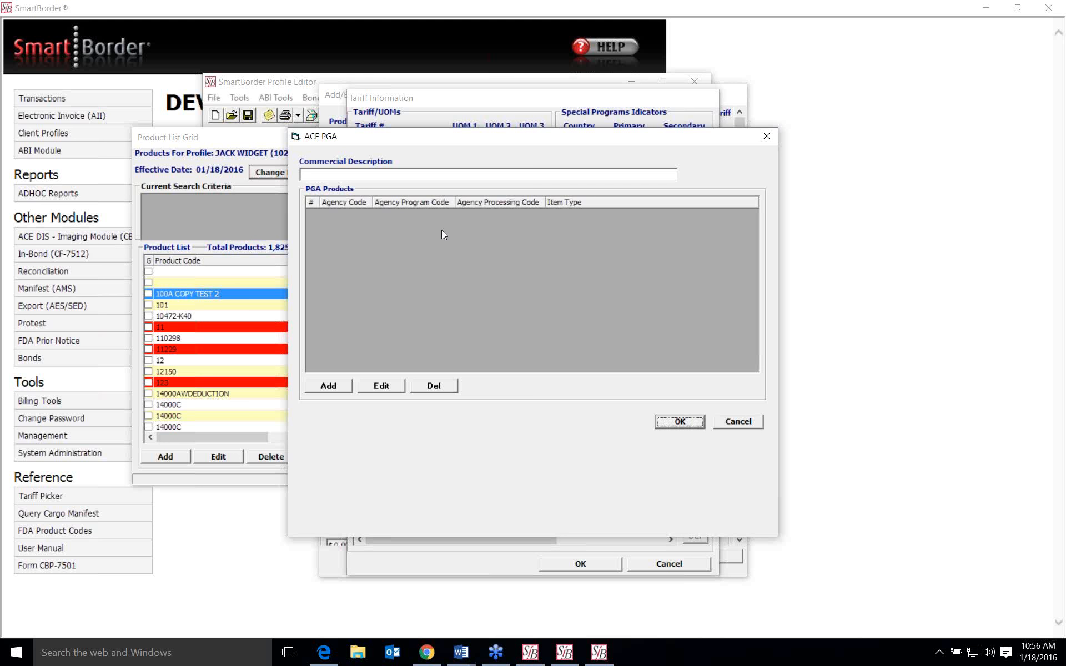
pyautogui.click(336, 385)
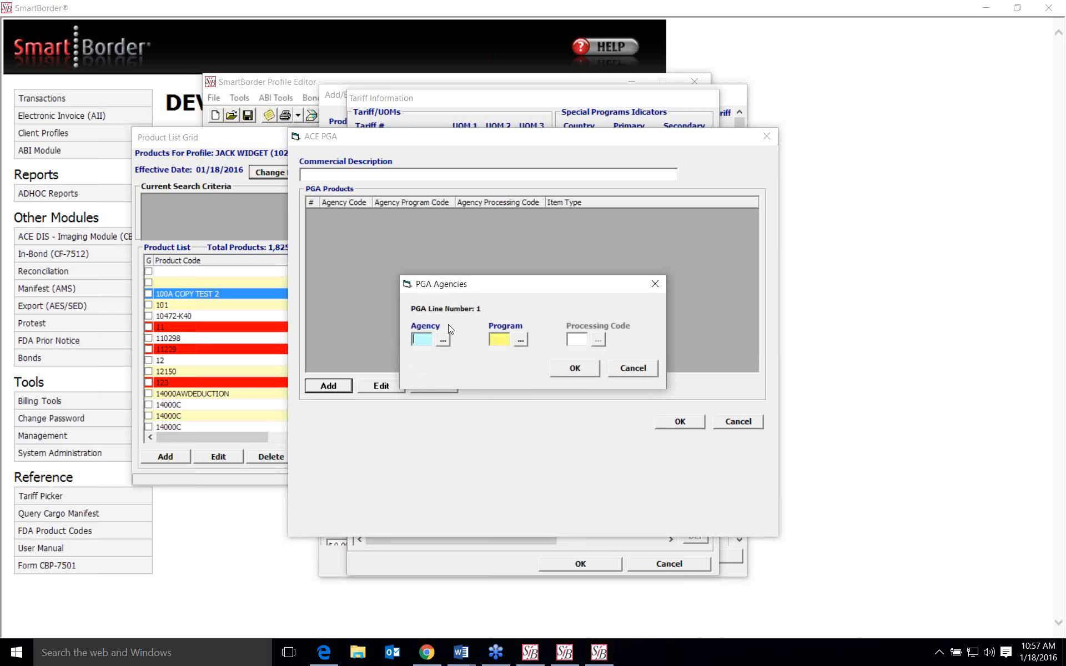
pyautogui.click(633, 368)
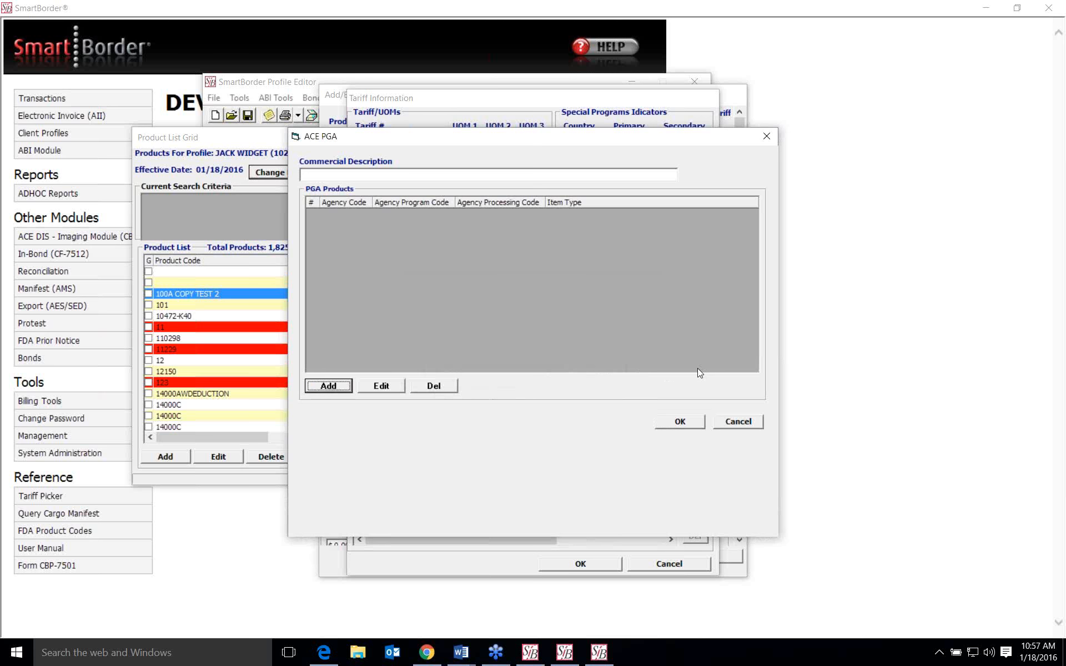
pyautogui.click(731, 422)
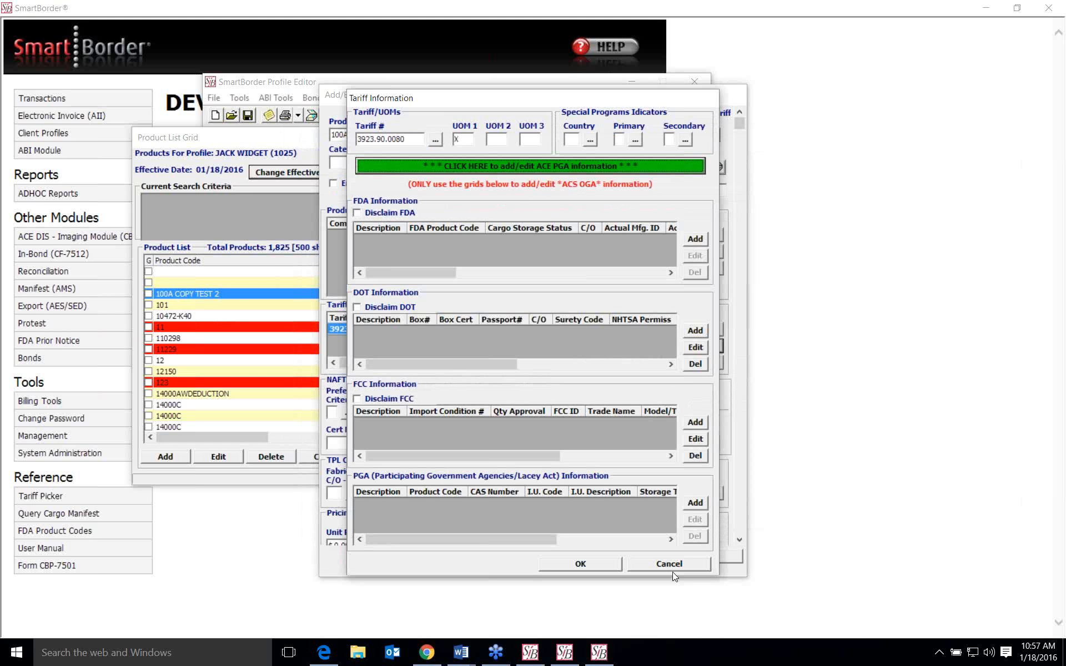
pyautogui.click(671, 565)
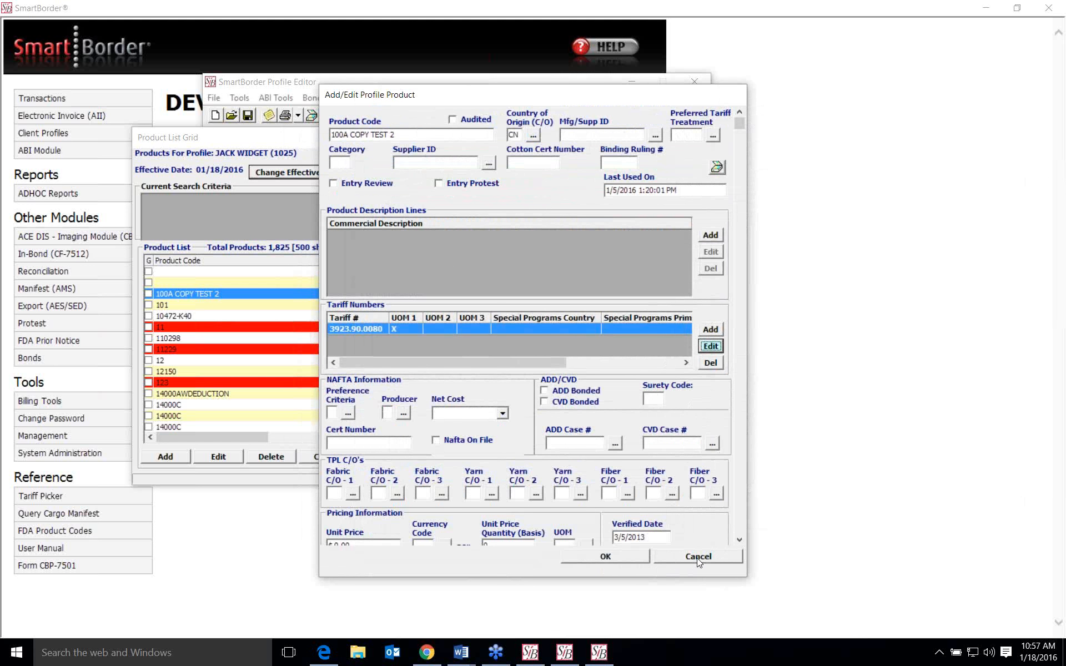
pyautogui.click(699, 557)
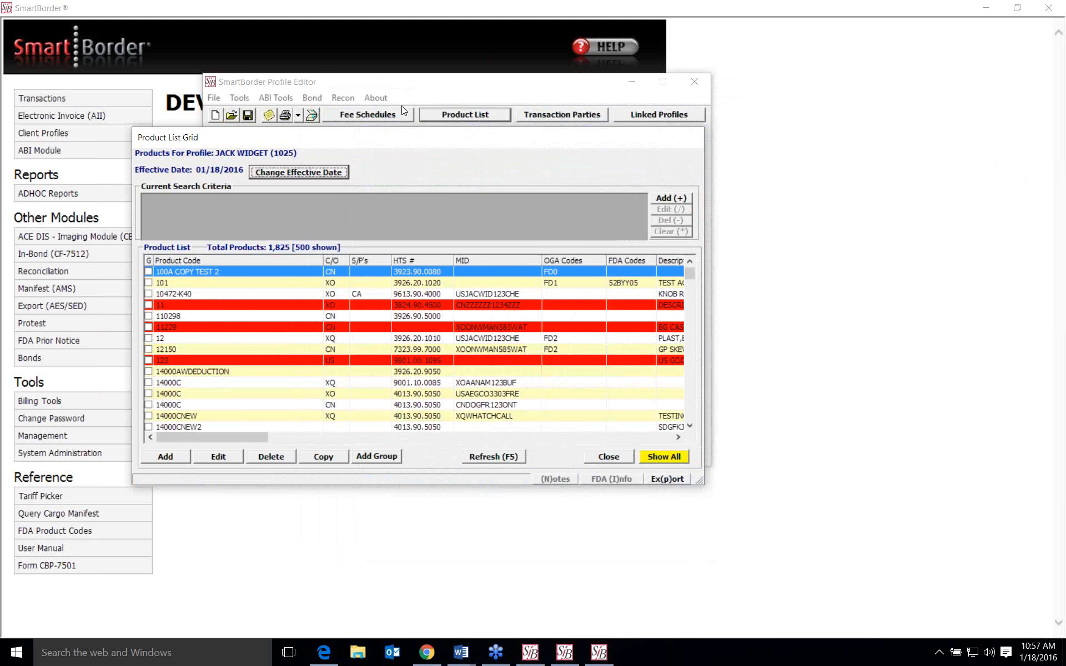
# - Reopen product 100A COPY TEST 2 to view a blank tariff form, cancel both forms, and close the product list
pyautogui.moveTo(373, 136); pyautogui.dragTo(507, 141)
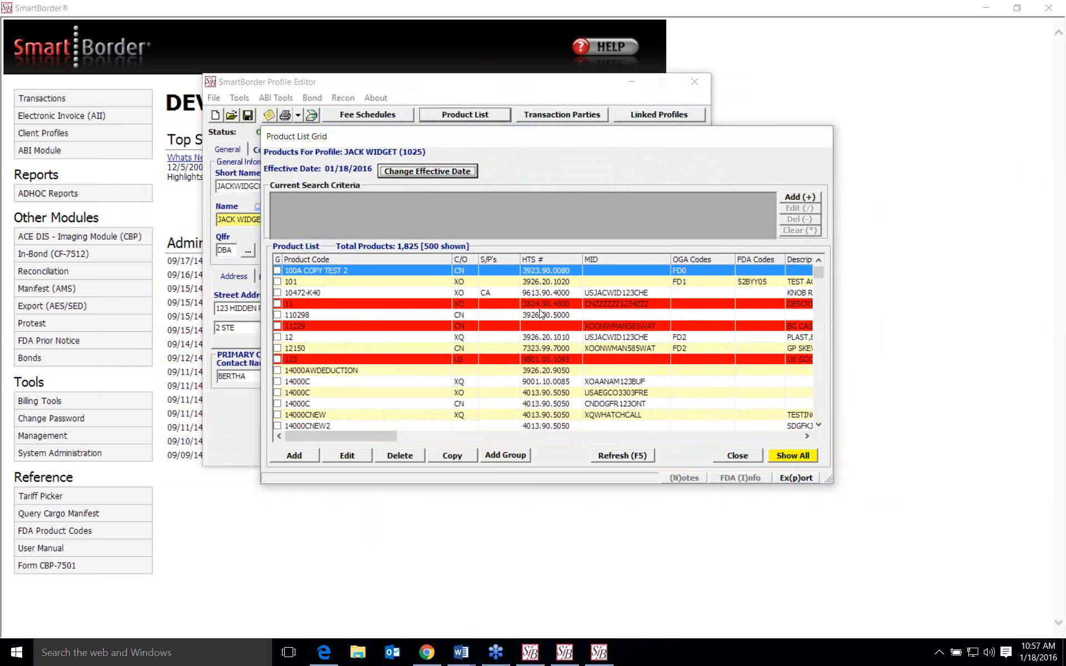
pyautogui.doubleClick(553, 271)
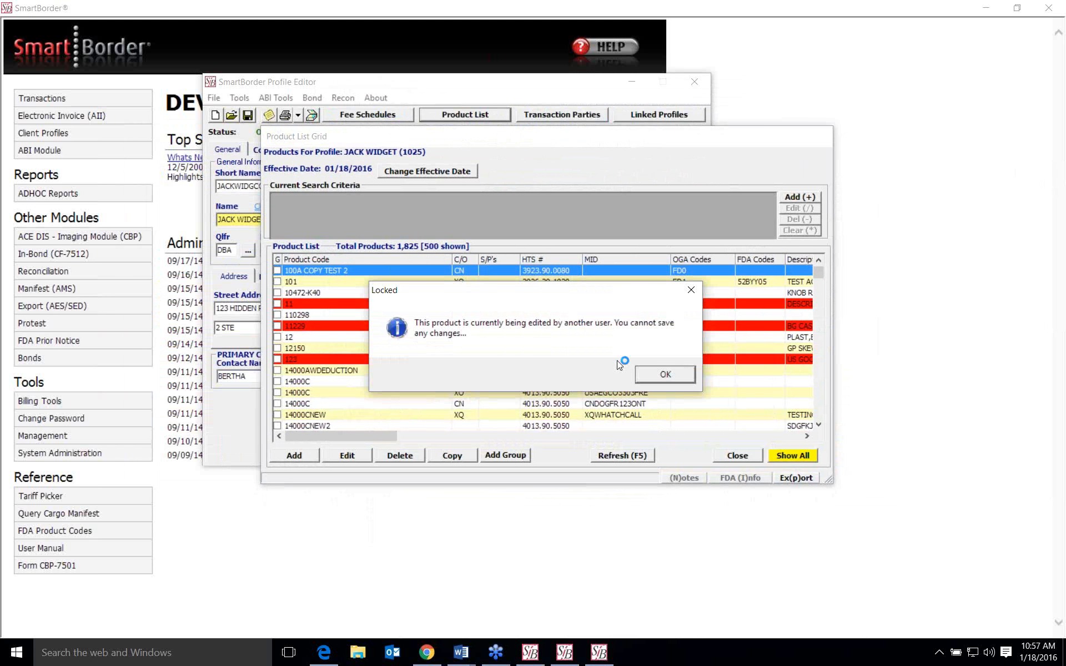
pyautogui.click(679, 377)
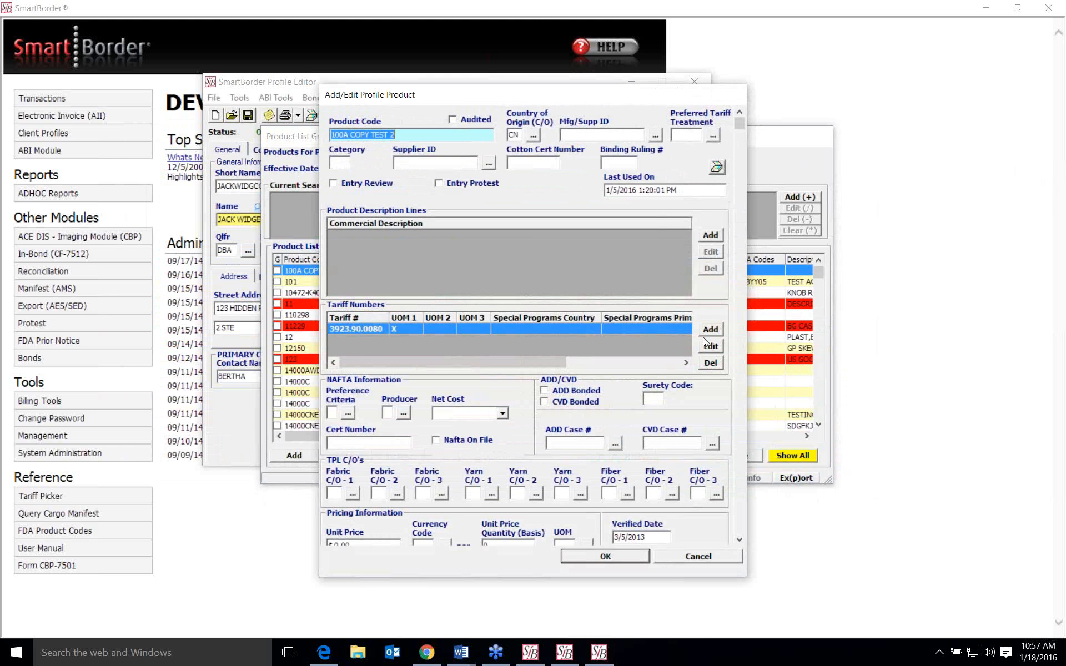
pyautogui.click(717, 332)
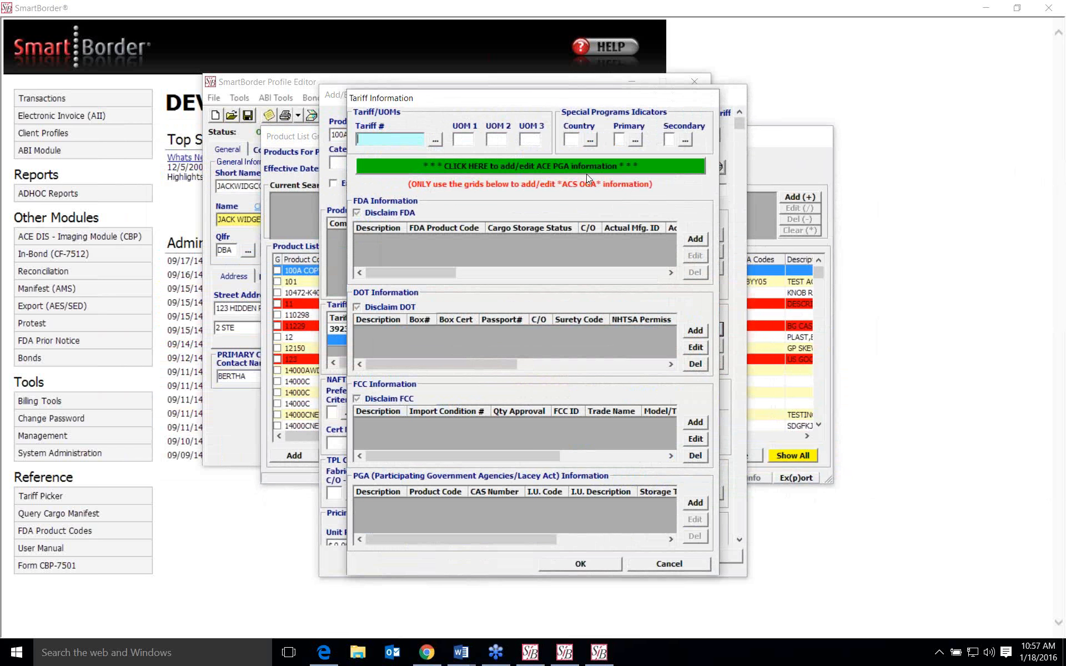
pyautogui.click(679, 568)
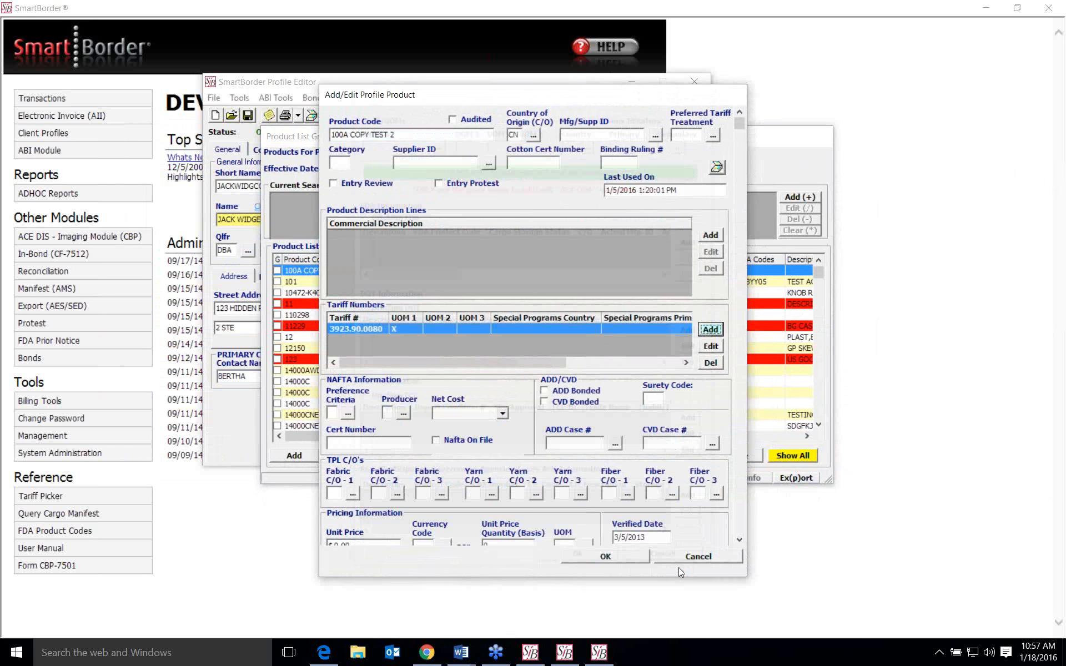
pyautogui.click(699, 561)
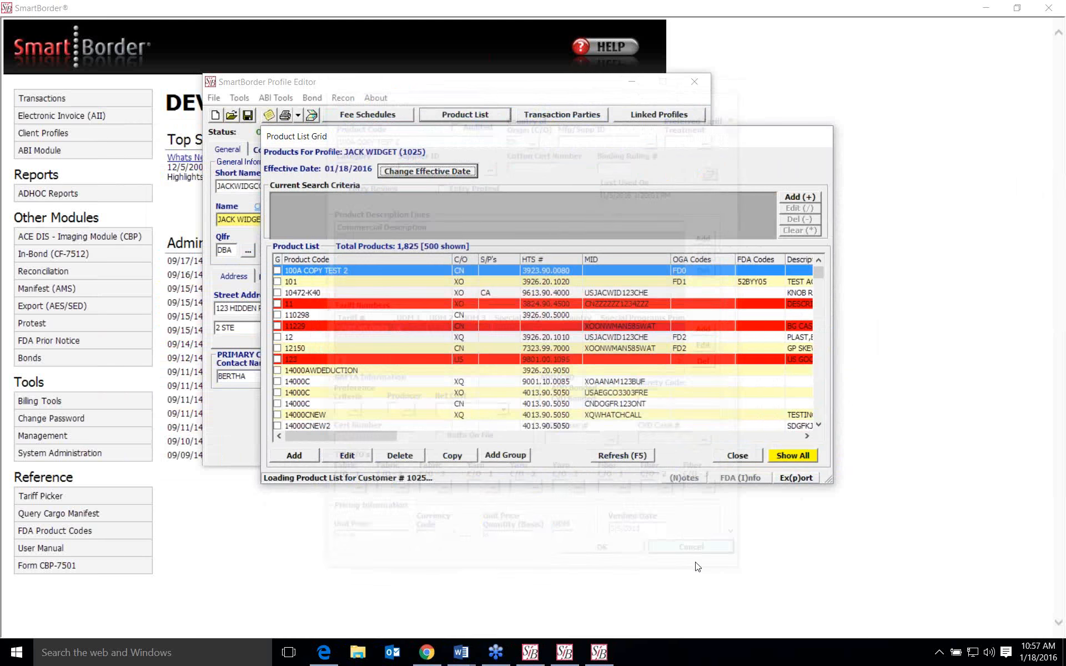
pyautogui.click(754, 454)
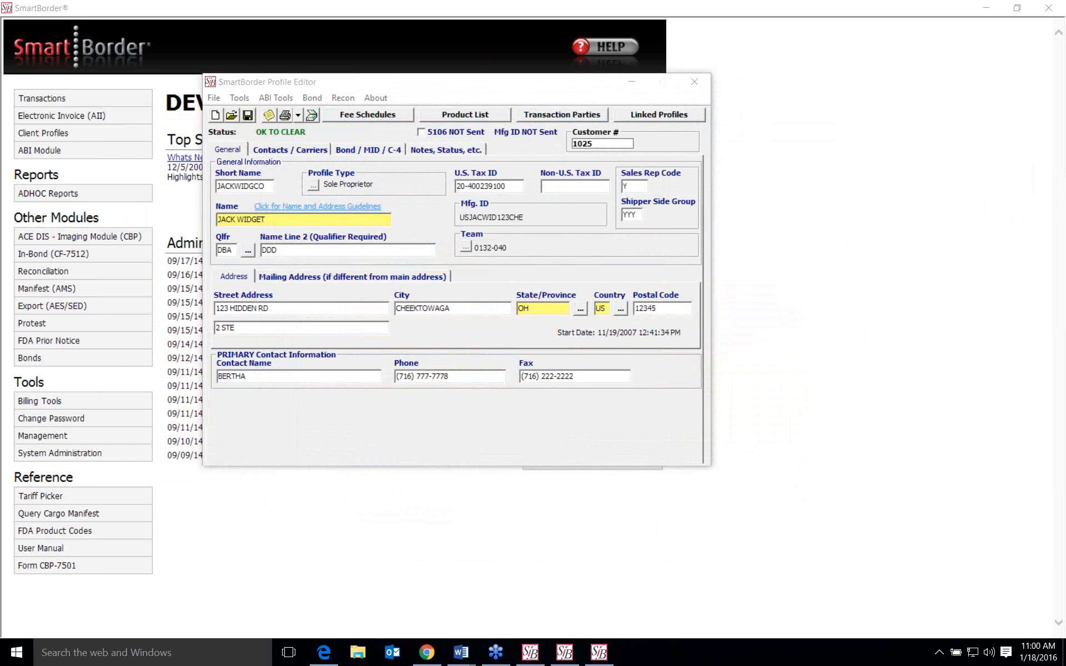
# - Switch to Word and review the "Things to Keep In Mind" document through its ACE Cargo Release Status Notification example
pyautogui.click(393, 653)
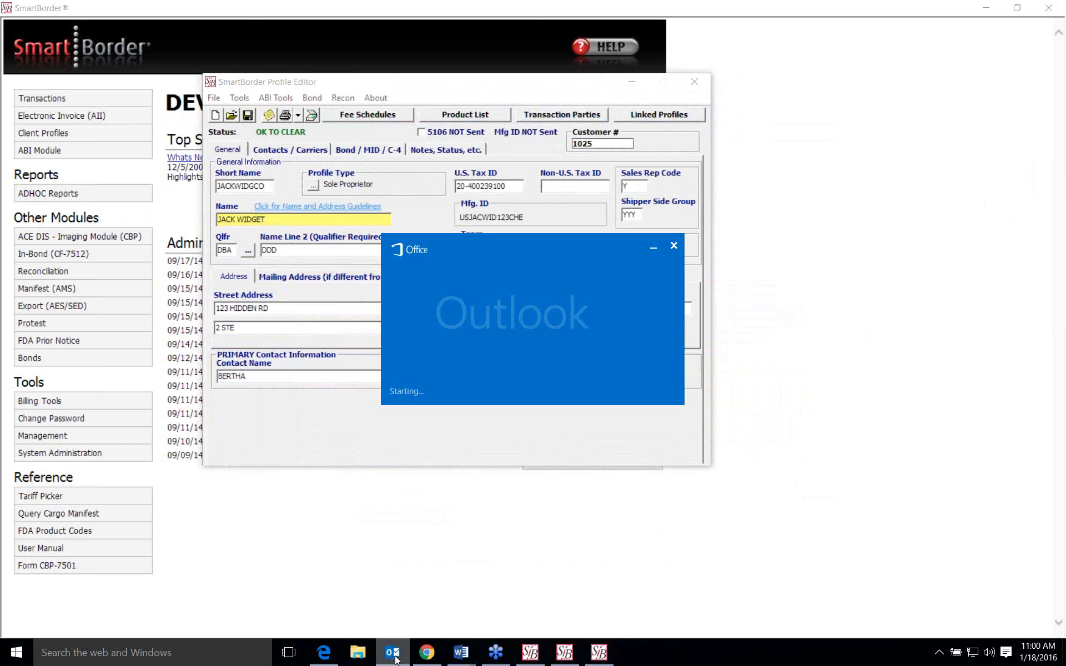
pyautogui.click(674, 245)
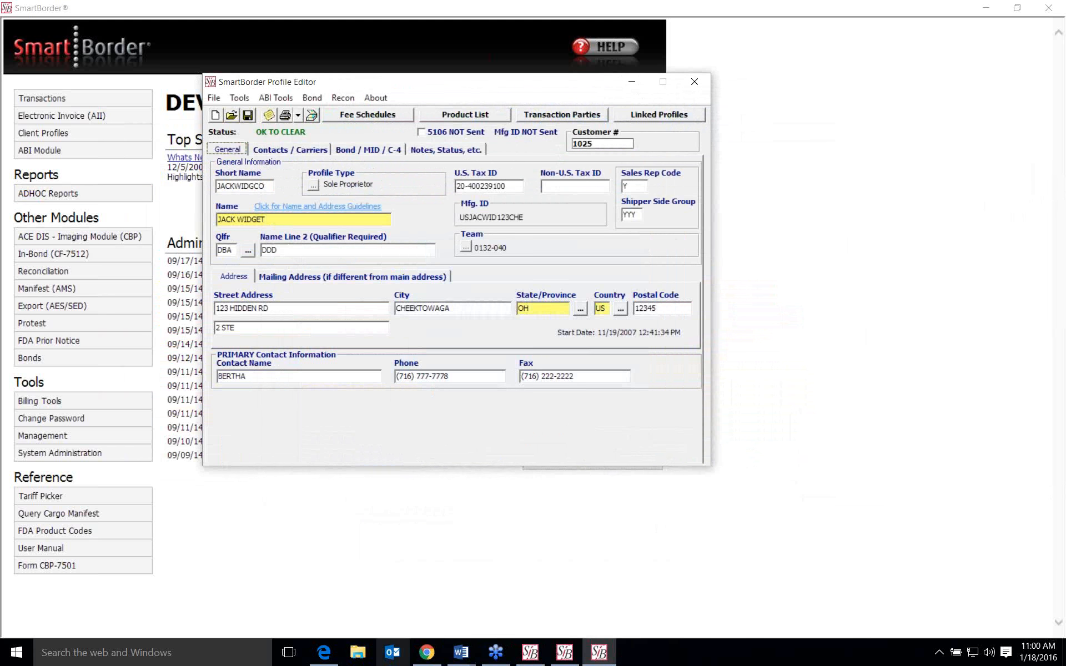
pyautogui.click(470, 659)
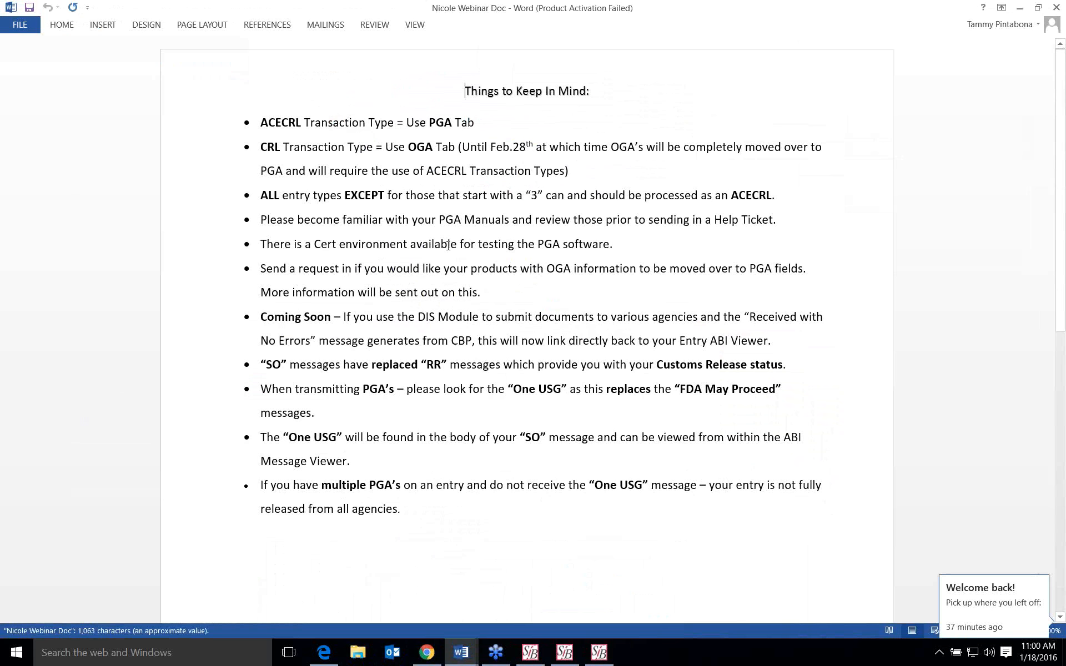
pyautogui.scroll(-15, 447, 246)
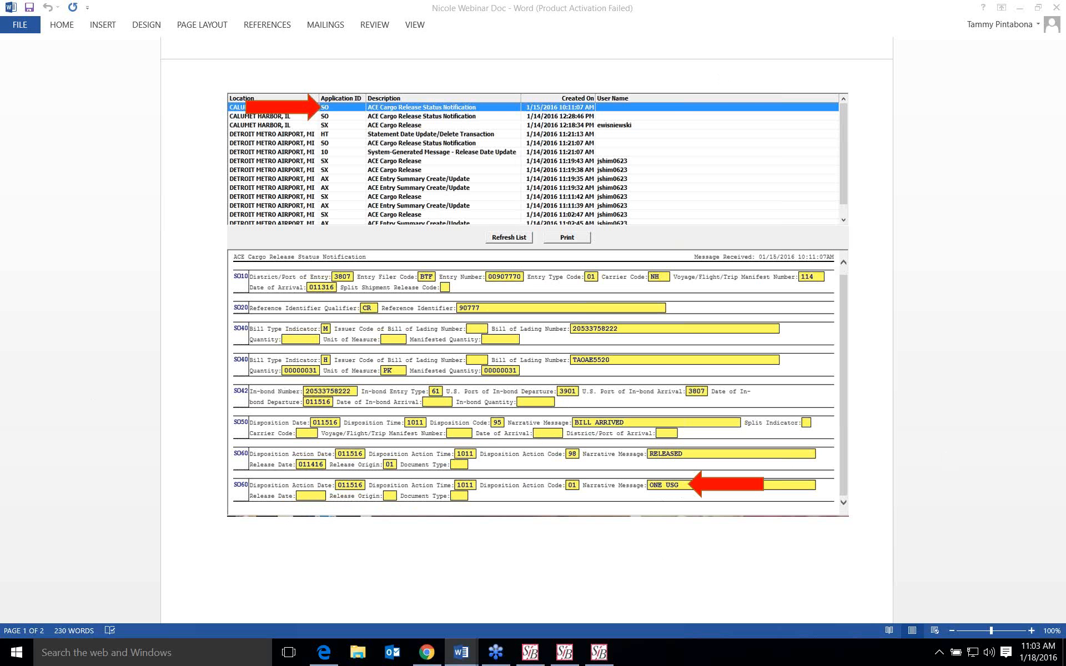
# - Minimize both Word documents and the Profile Editor to show the SmartBorder home page
pyautogui.click(1020, 9)
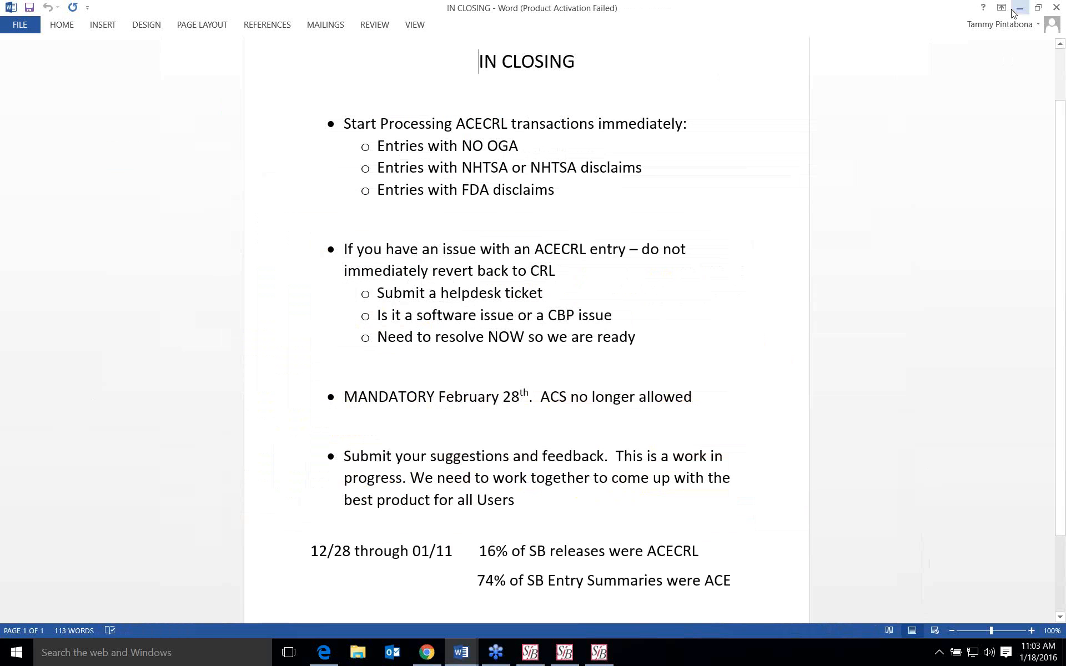
pyautogui.click(1018, 8)
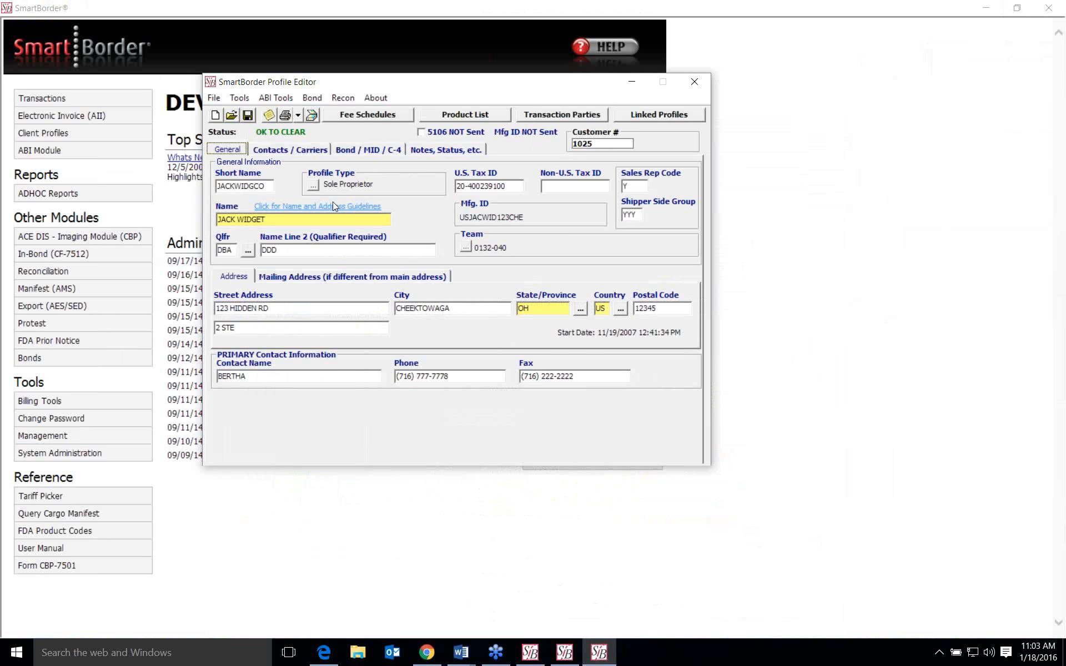
pyautogui.click(632, 82)
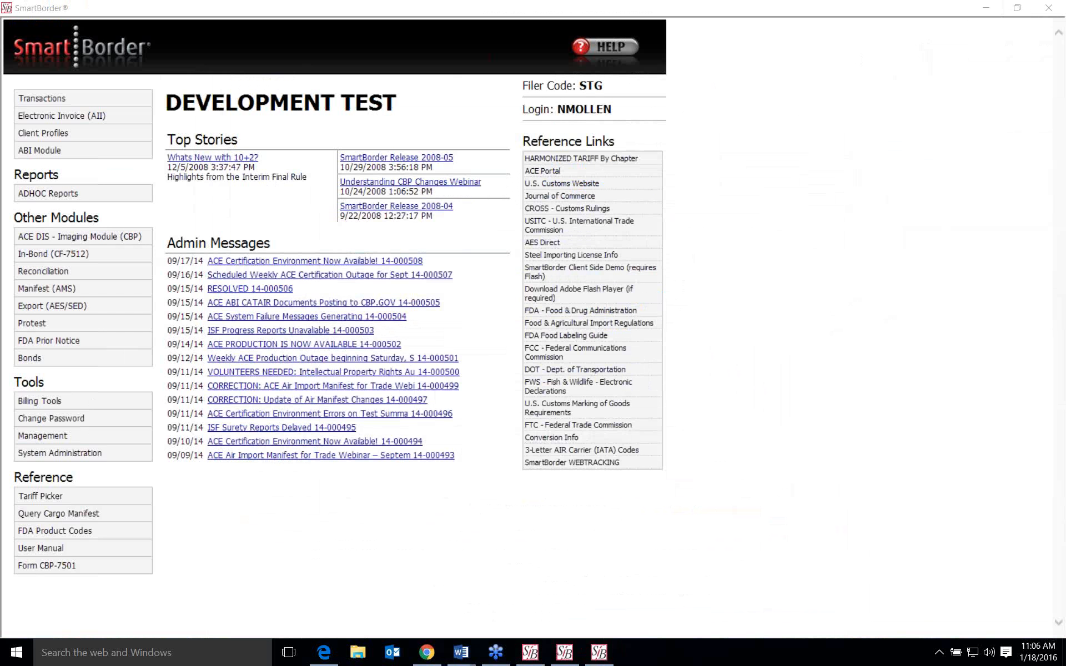
# - Bring the "Things to Keep In Mind" document back up in Word and return to its first page
pyautogui.moveTo(457, 659)
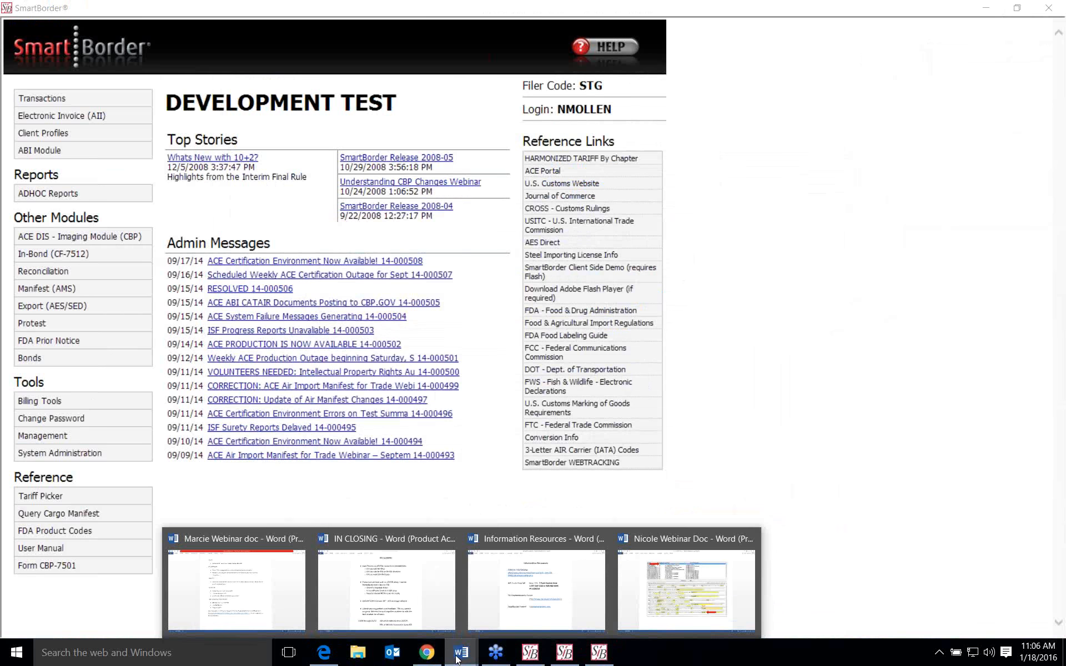
pyautogui.click(633, 597)
pyautogui.scroll(10, 567, 548)
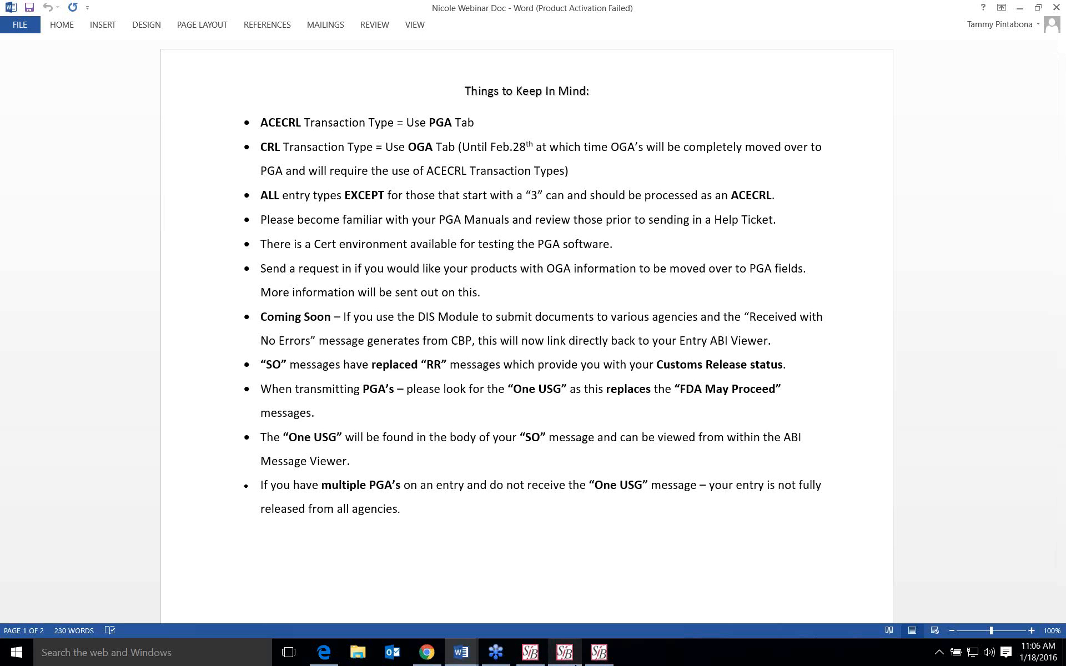
# - Close the SmartBorder Profile Editor, bring back the Transactions window, and open its ACECRL entry in the Release/Entry Editor
pyautogui.click(613, 656)
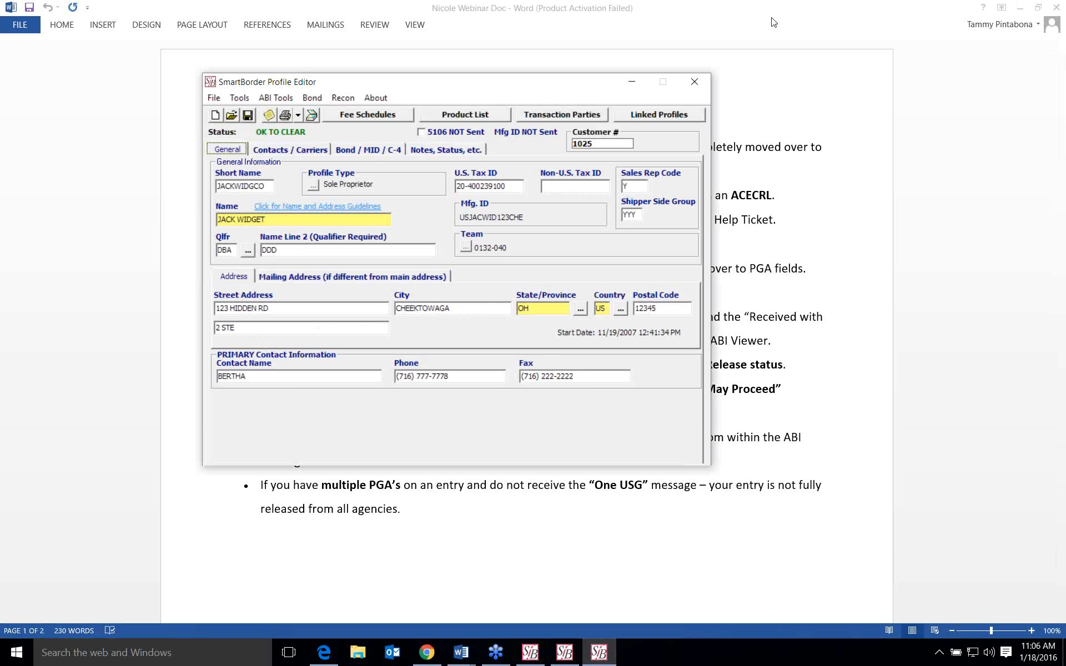
pyautogui.click(700, 87)
pyautogui.click(564, 652)
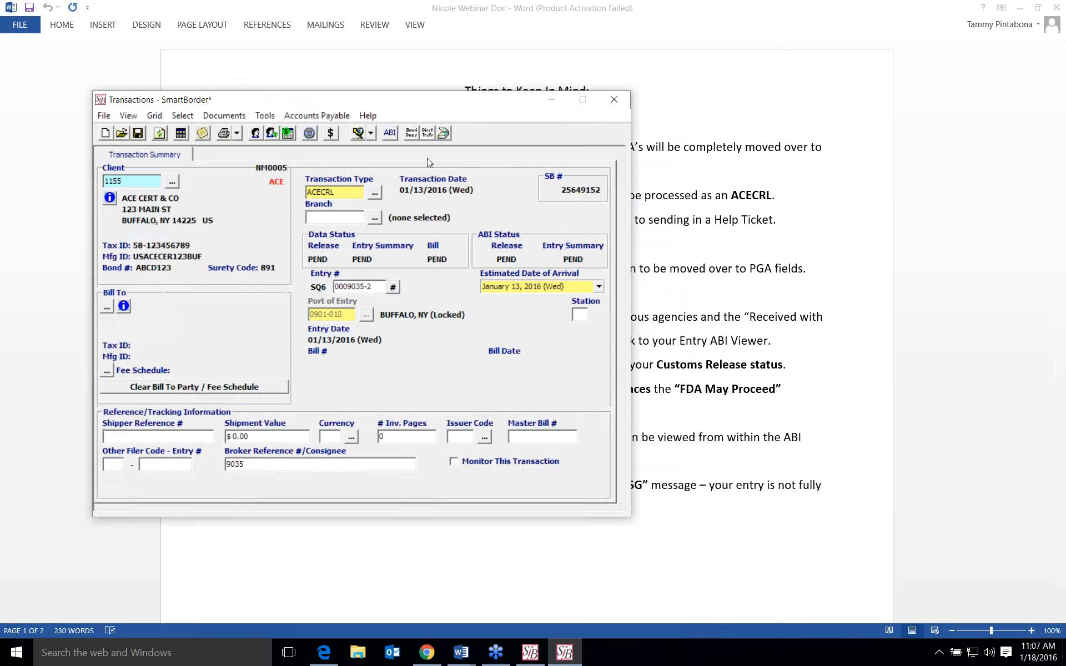
pyautogui.click(309, 133)
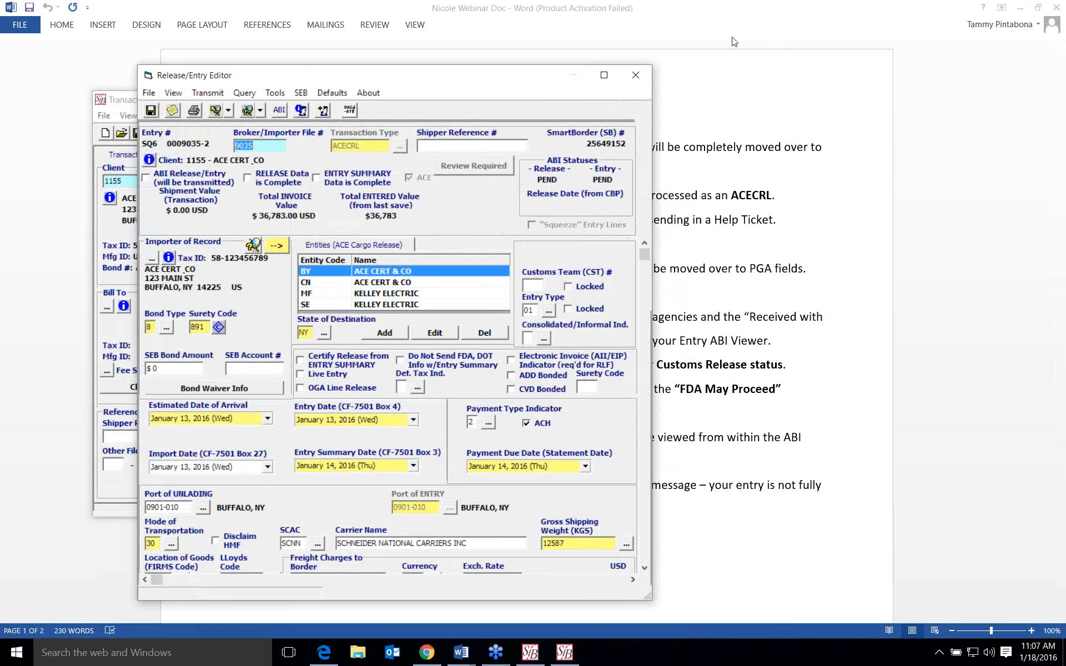
# - Add a new line item to the entry without a product code and open its PGA data
pyautogui.moveTo(649, 271); pyautogui.dragTo(651, 395)
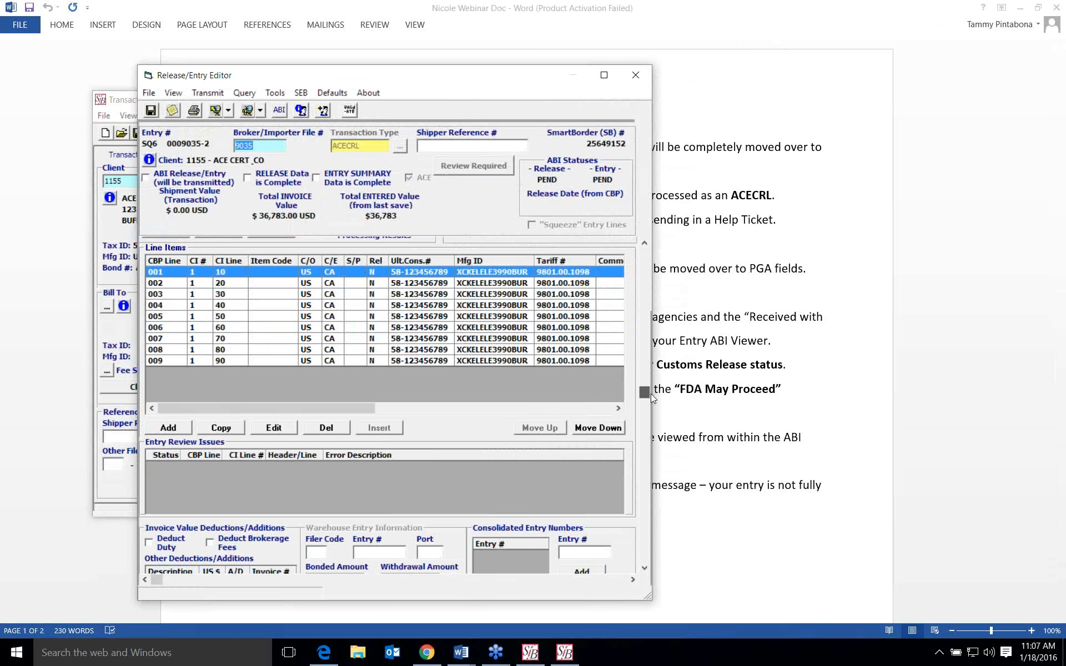
pyautogui.click(166, 432)
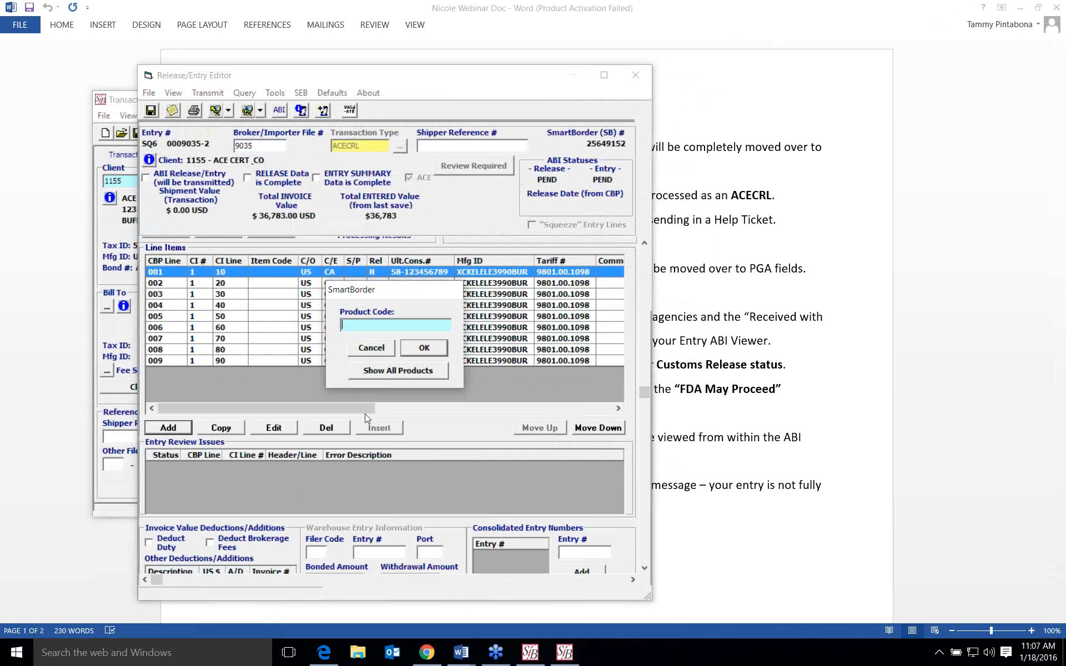
pyautogui.click(378, 349)
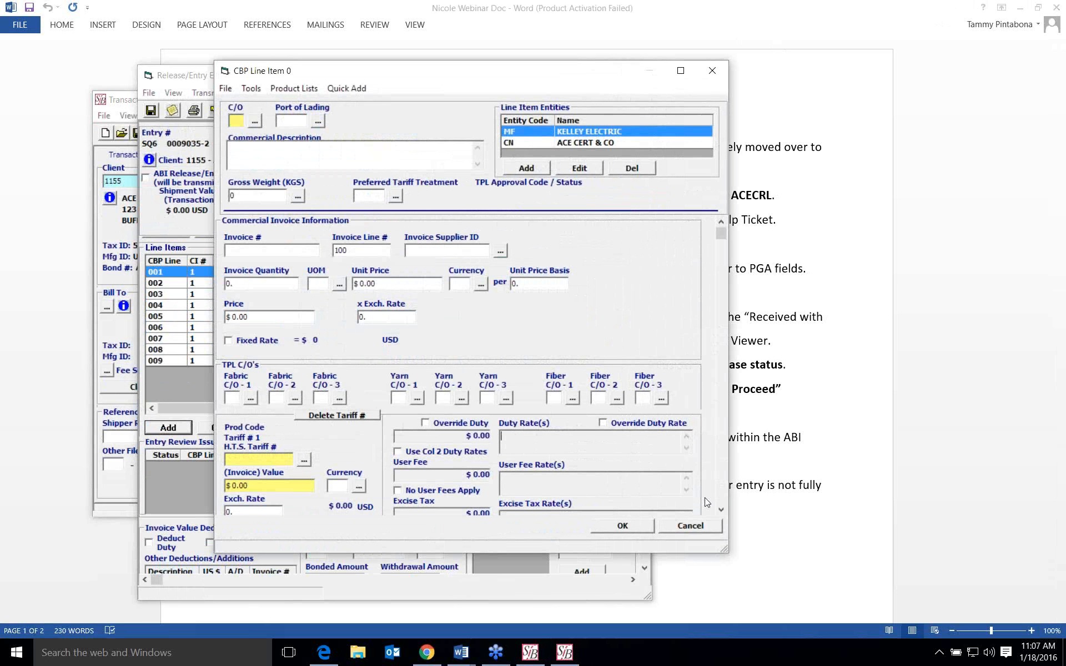
pyautogui.scroll(-3, 691, 498)
pyautogui.scroll(-1, 650, 494)
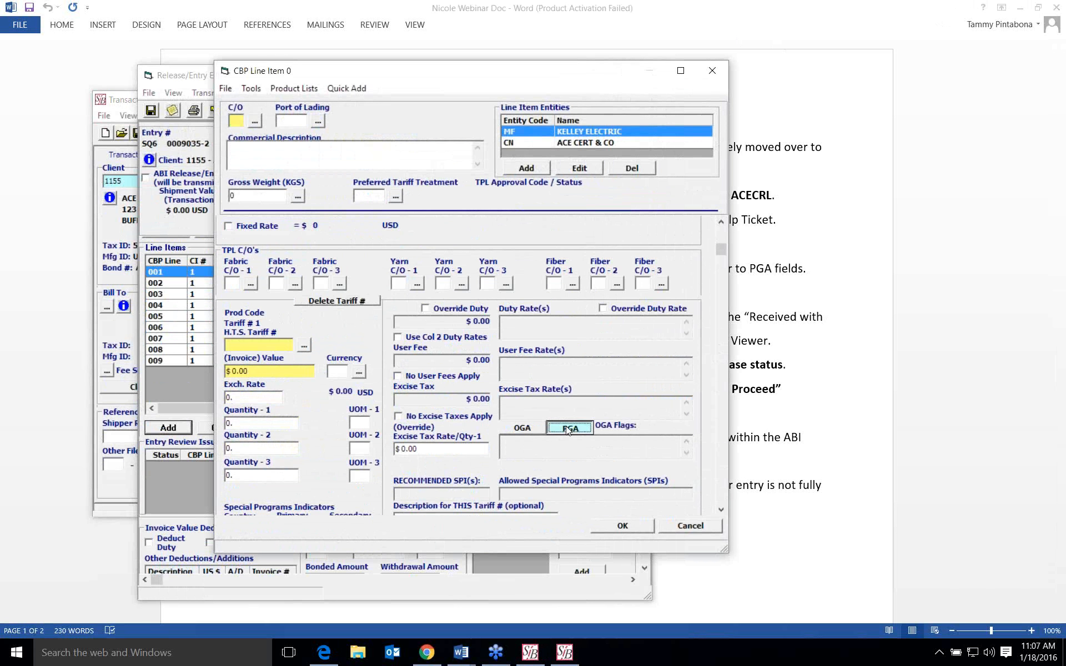
pyautogui.click(566, 426)
# - Enter CCC as the commercial description and add a PGA product with agency NHT, National Highway Traffic Safety Administration
pyautogui.click(276, 195)
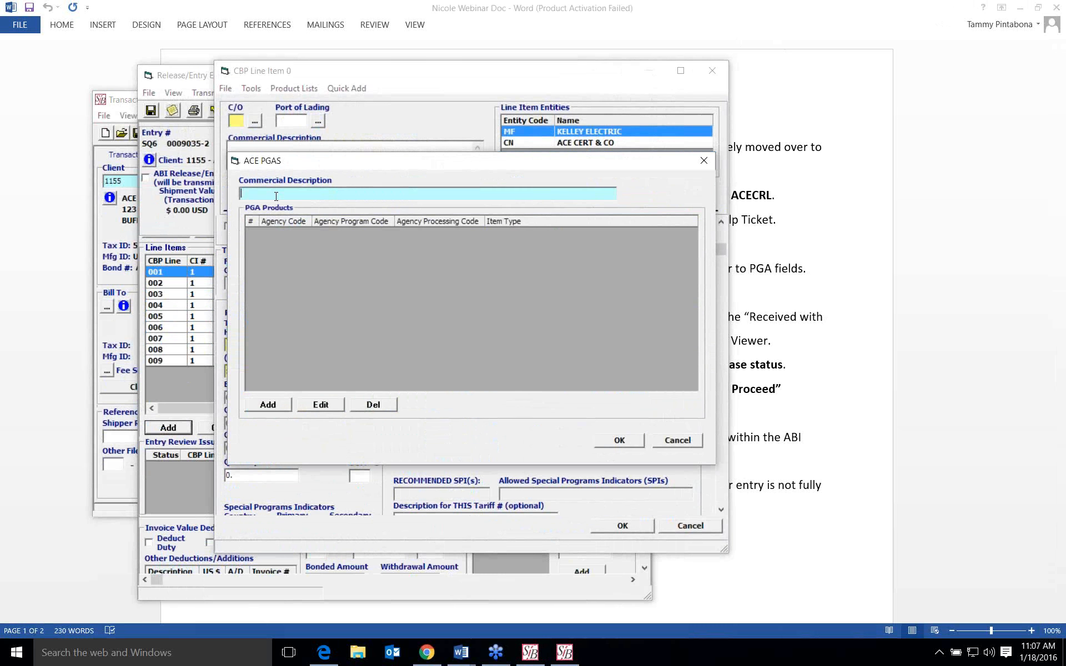
pyautogui.write('CCC')
pyautogui.click(277, 405)
pyautogui.click(382, 316)
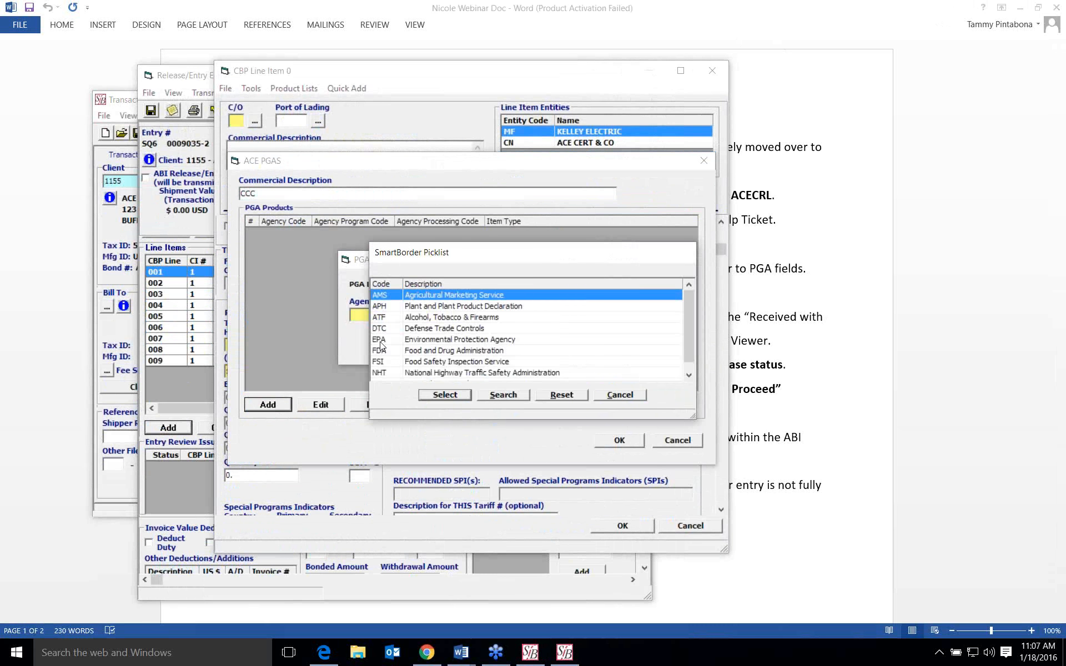
pyautogui.click(423, 374)
pyautogui.click(432, 395)
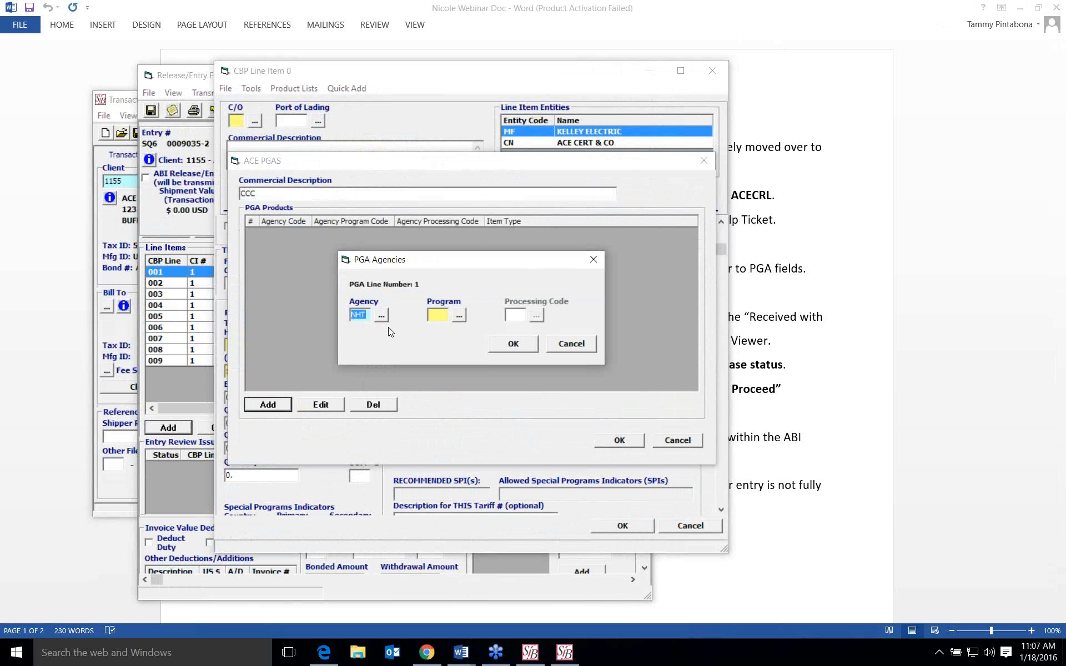
# - Enlarge the program code list and choose OFF, for vehicles not manufactured primarily for public roads, as the PGA program
pyautogui.click(458, 319)
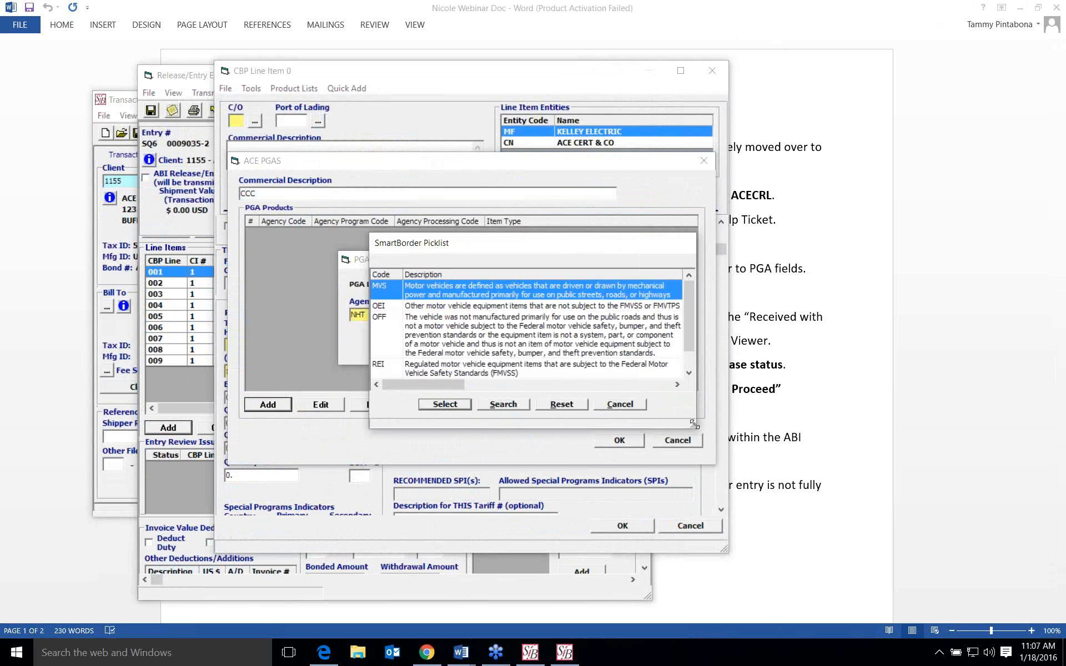
pyautogui.moveTo(693, 425); pyautogui.dragTo(689, 524)
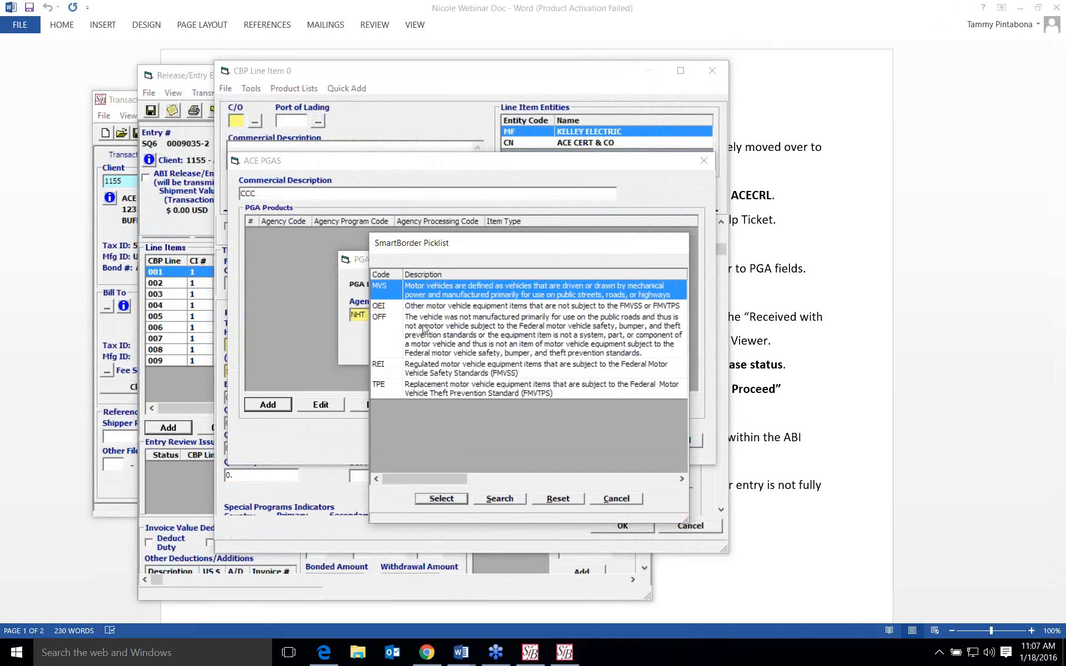
pyautogui.click(392, 337)
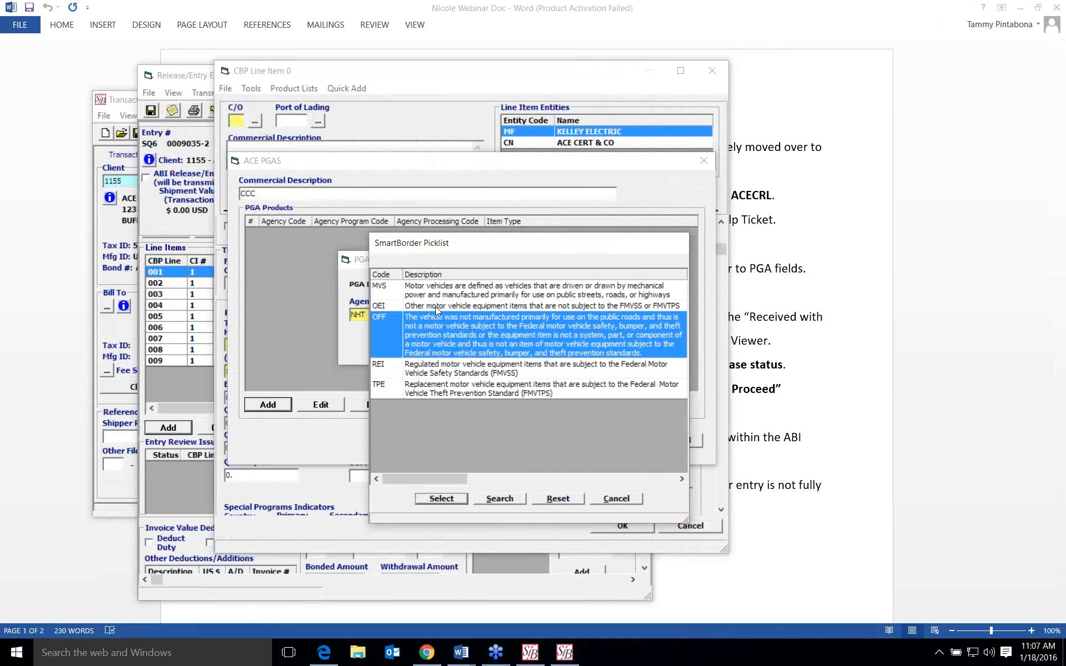
pyautogui.click(454, 496)
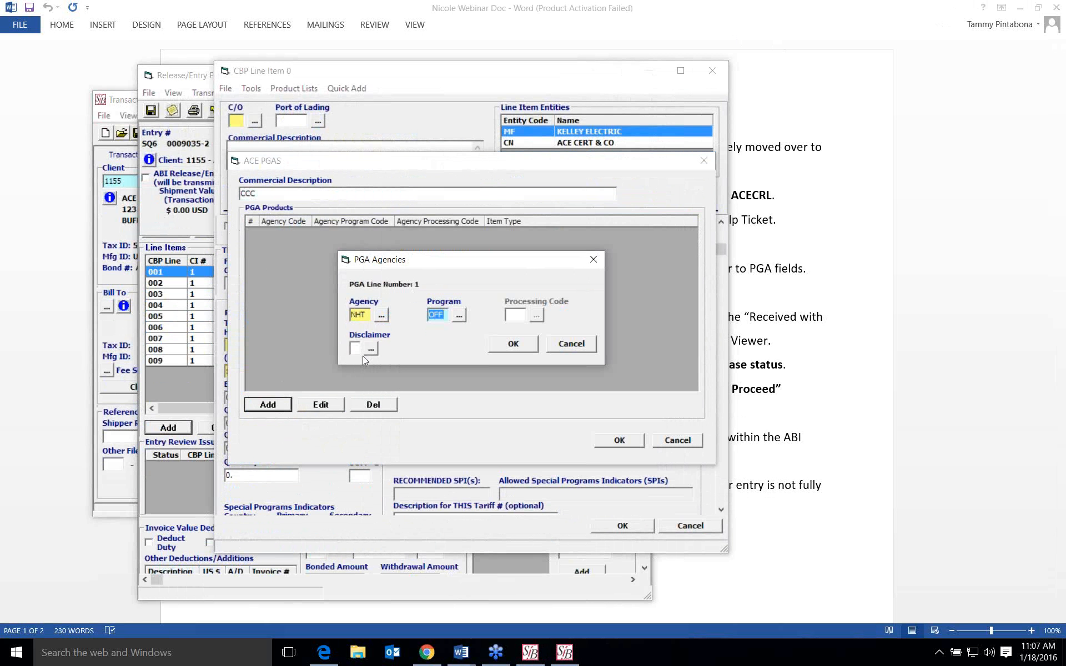
# - Change the NHT program to REI, for regulated motor vehicle equipment items subject to the FMVSS
pyautogui.click(459, 316)
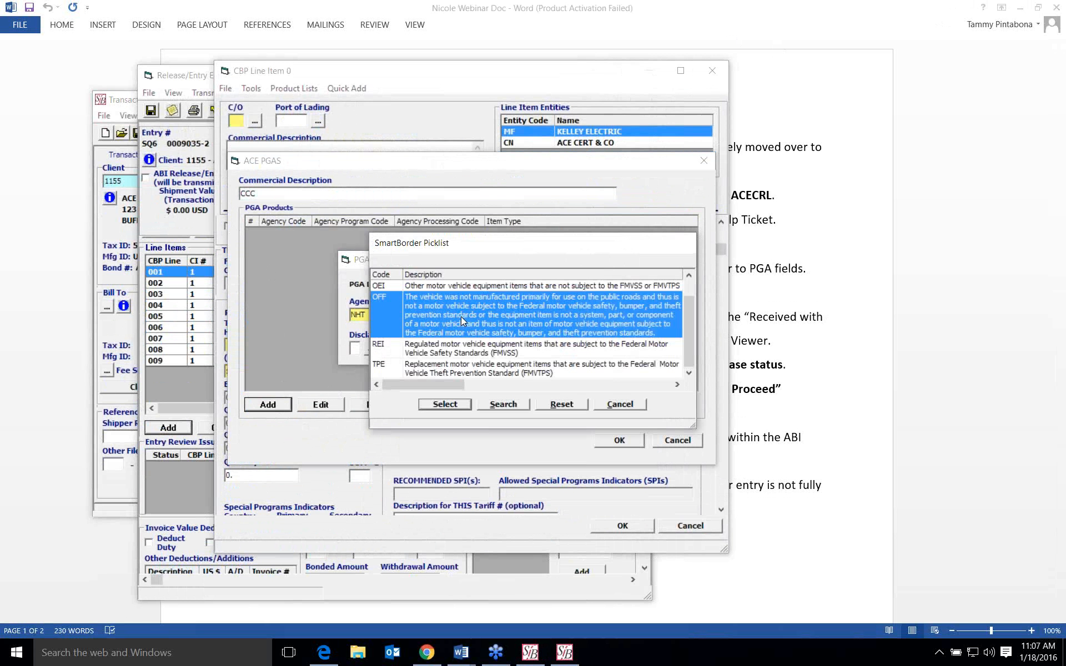
pyautogui.click(441, 351)
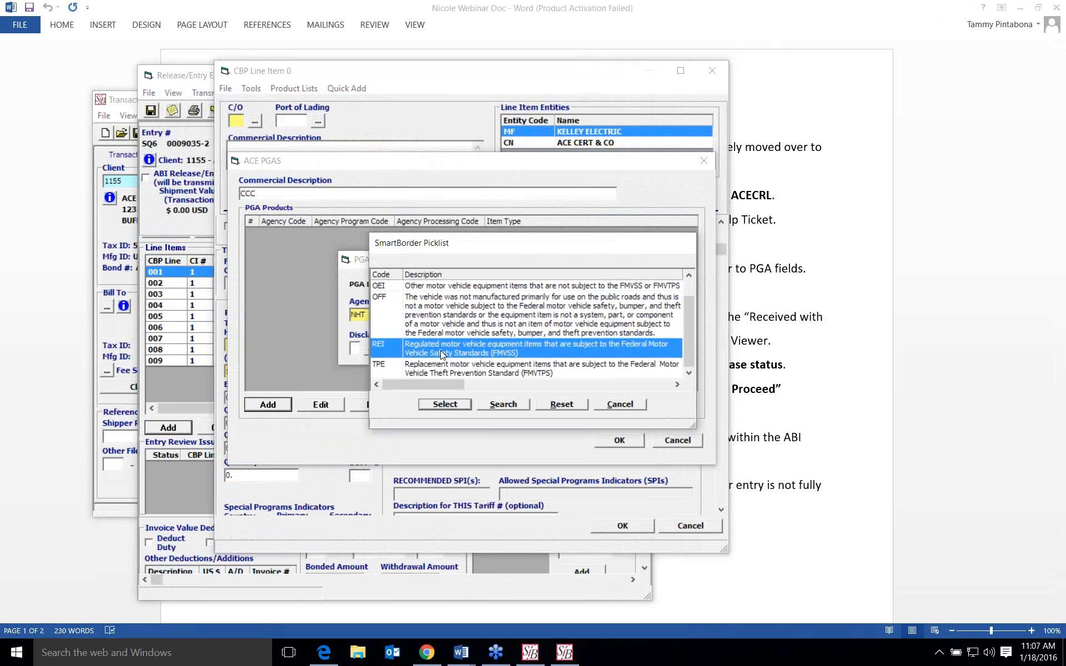
pyautogui.click(455, 404)
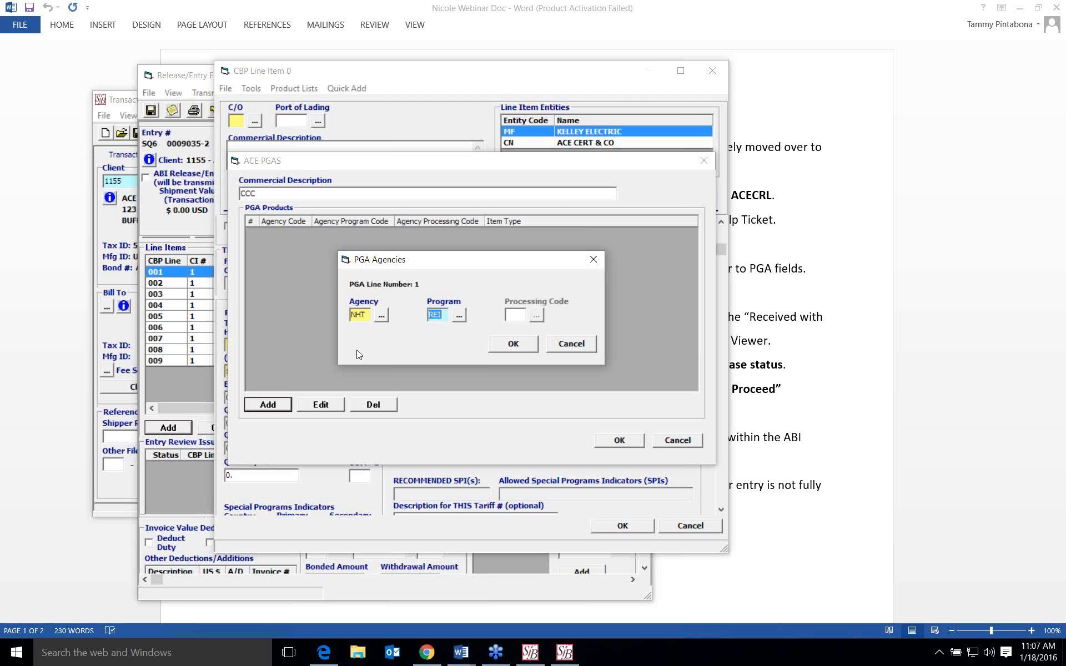
# - Set the NHT program back to OFF and view the available disclaimer codes without choosing one
pyautogui.click(459, 315)
pyautogui.click(396, 321)
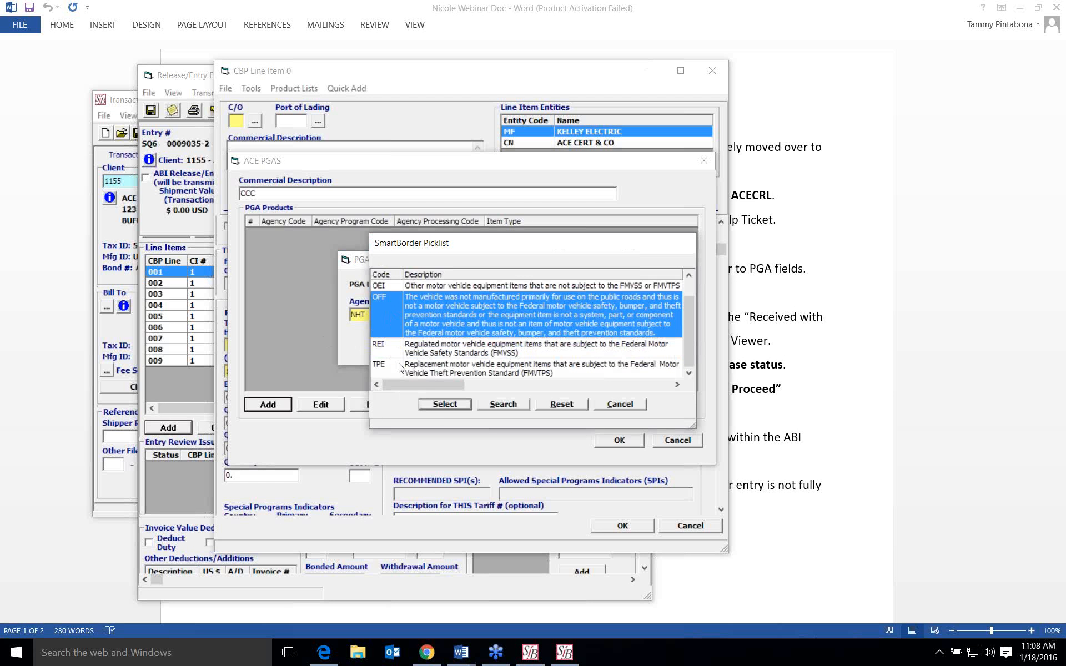
pyautogui.click(424, 404)
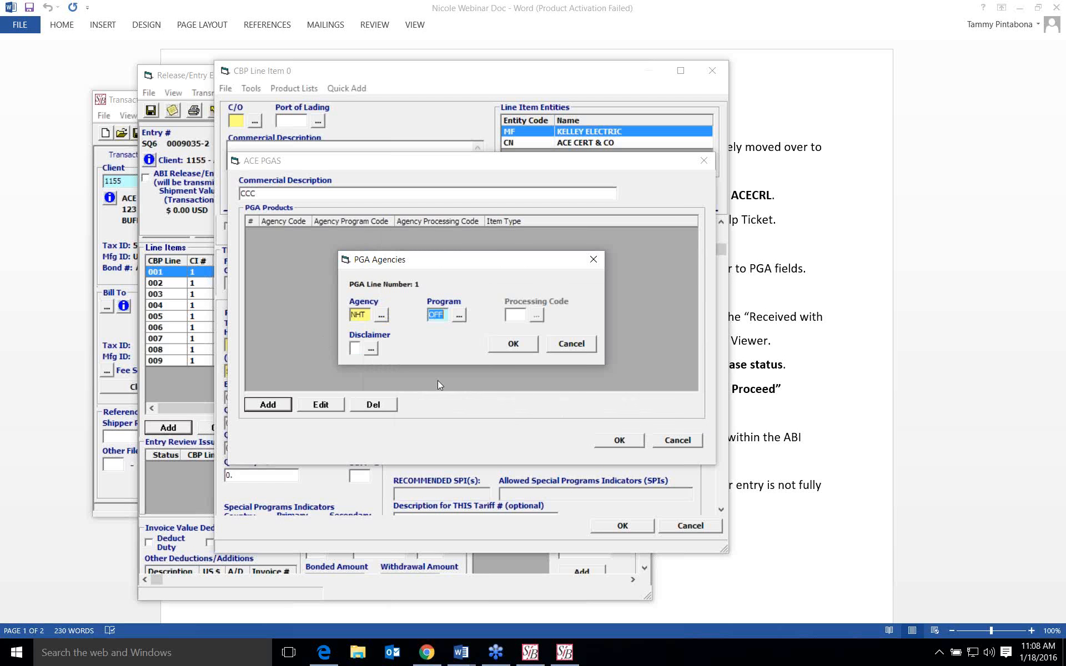
pyautogui.click(368, 349)
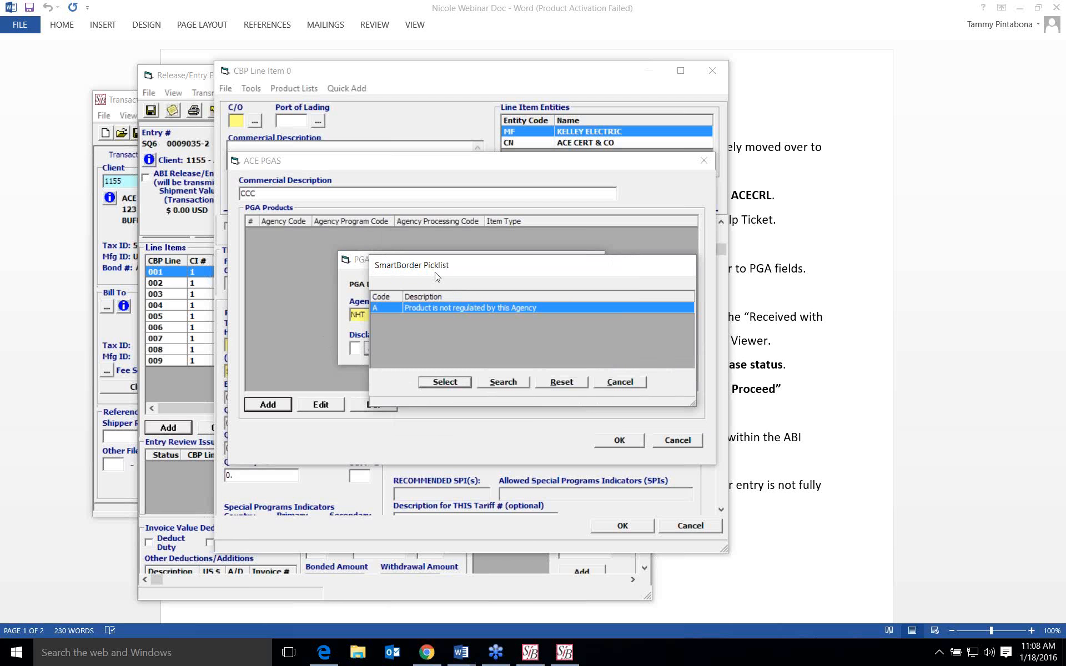
pyautogui.moveTo(458, 270); pyautogui.dragTo(539, 225)
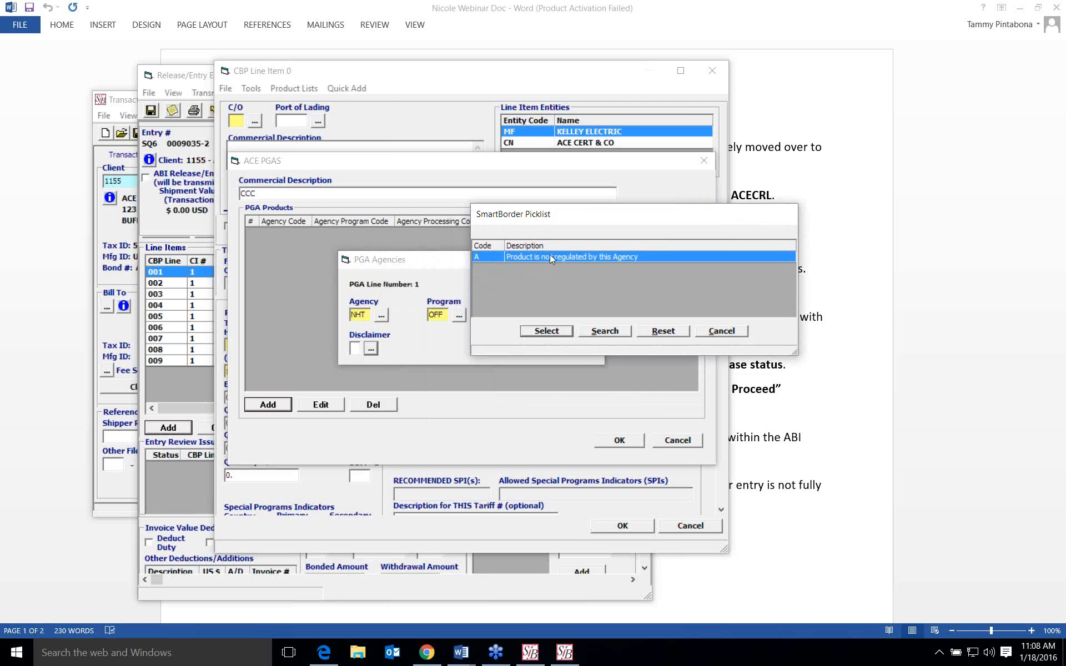
pyautogui.click(712, 329)
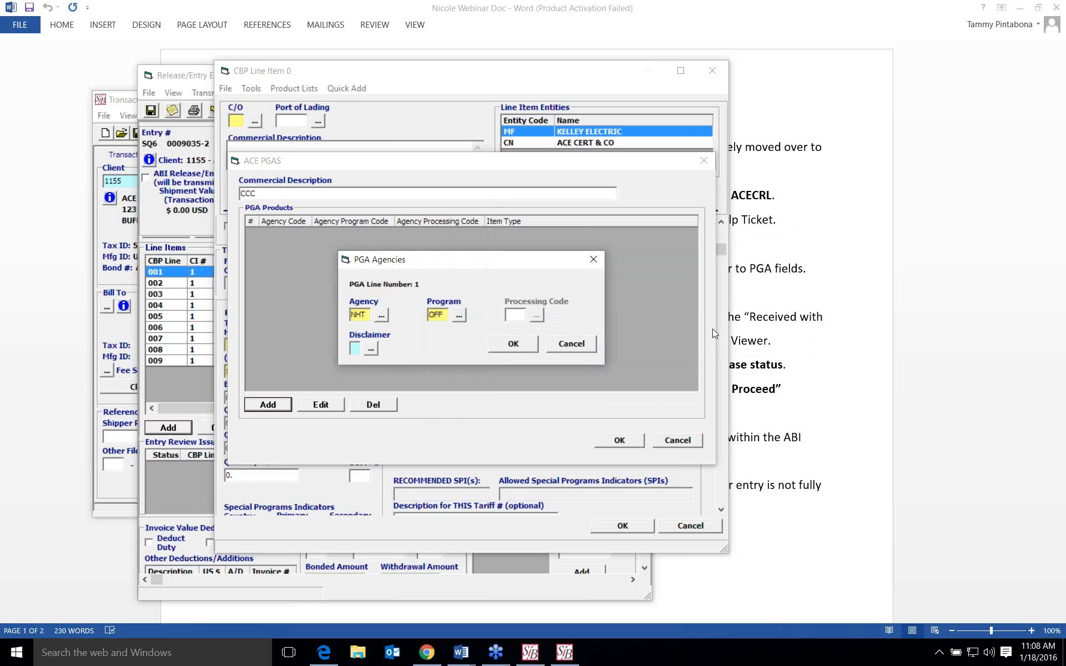
# - Discard the NHT product, the PGA data and the unsaved line item, and decline adding another line
pyautogui.click(562, 346)
pyautogui.click(676, 440)
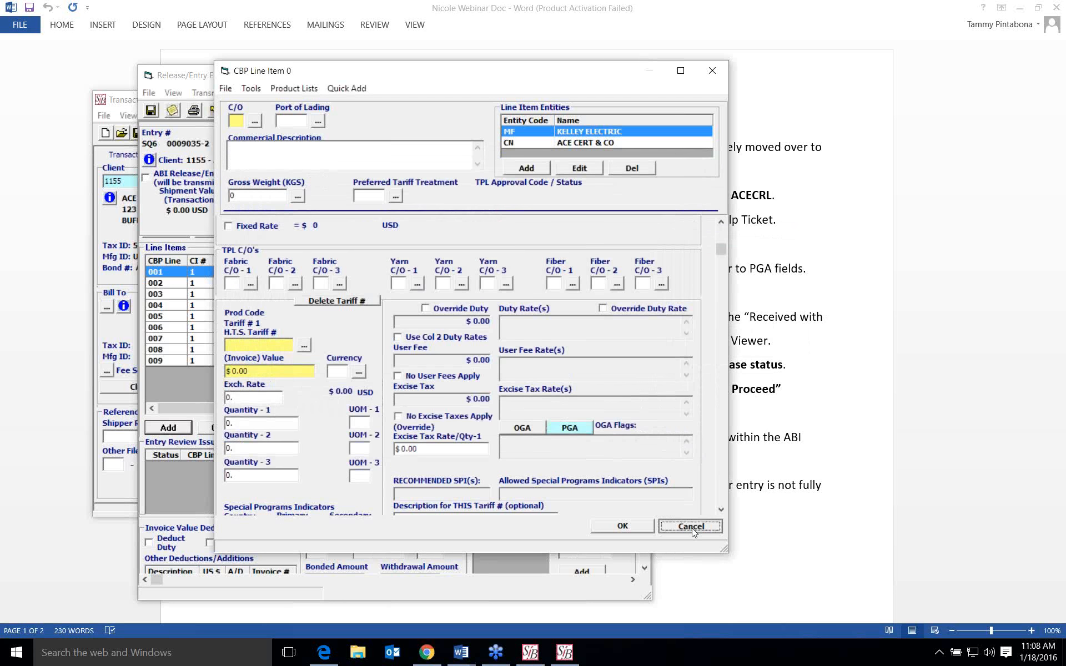
pyautogui.click(692, 528)
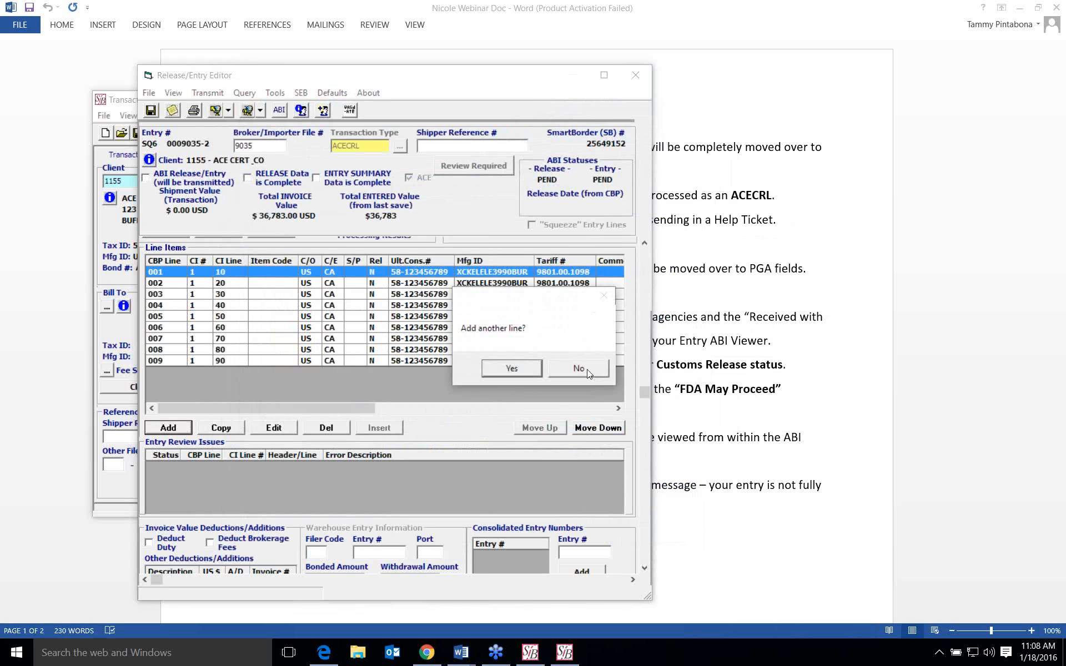
pyautogui.click(579, 369)
# - View the entry type codes available for the ACECRL entry without choosing one
pyautogui.moveTo(644, 392); pyautogui.dragTo(645, 260)
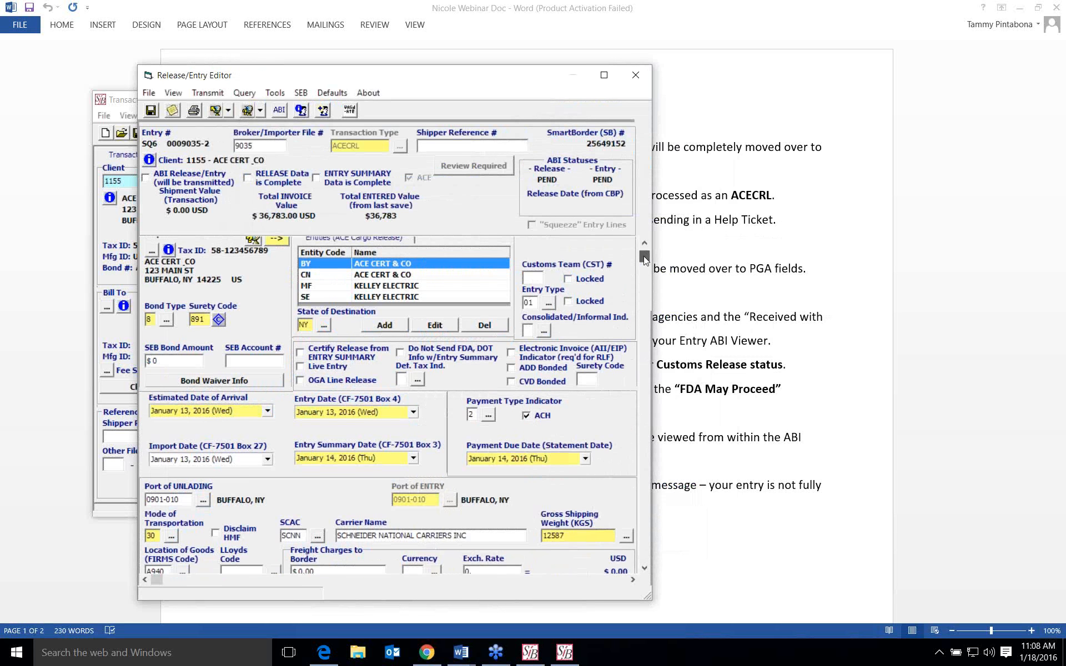
pyautogui.click(547, 303)
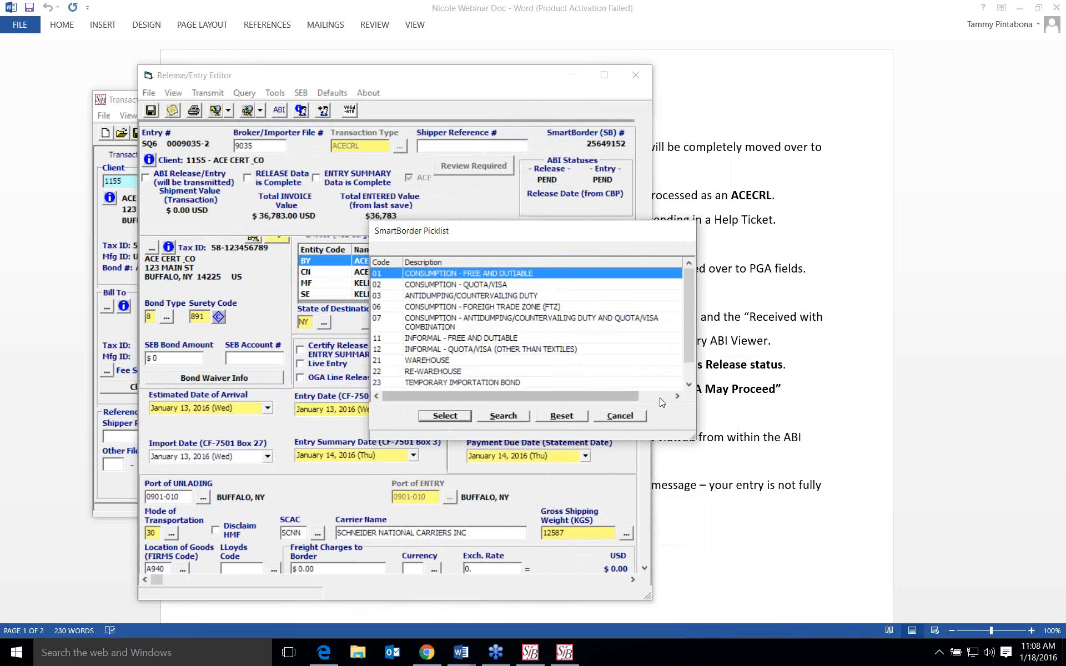
pyautogui.click(689, 385)
pyautogui.click(688, 385)
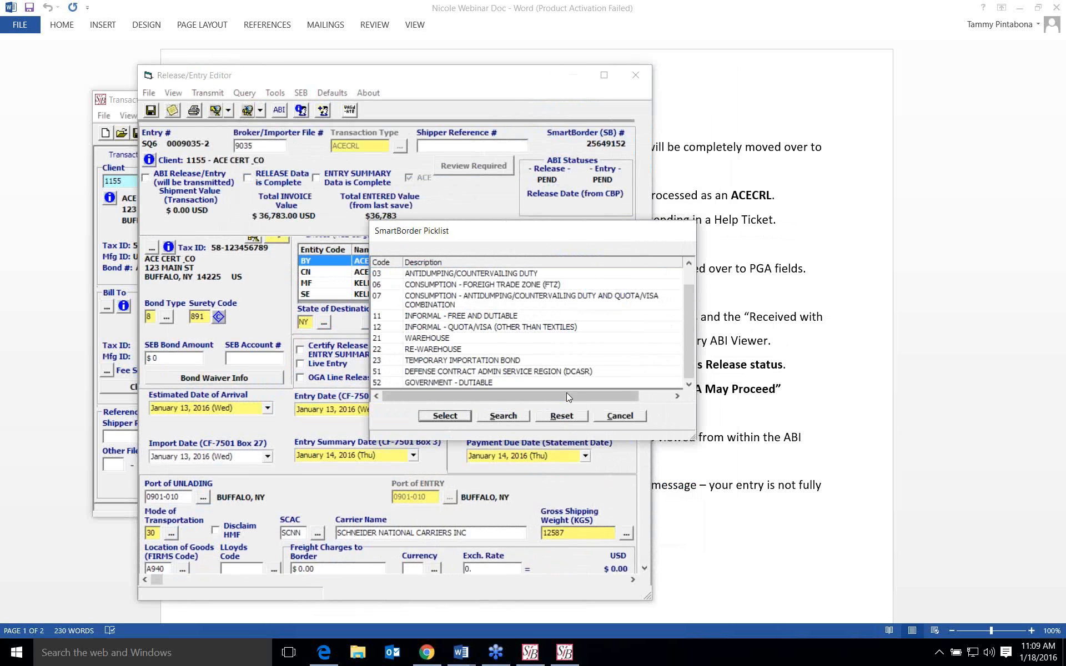
pyautogui.click(628, 418)
# - Close the entry editor and start a new transaction for the same client without opening an existing one
pyautogui.click(635, 78)
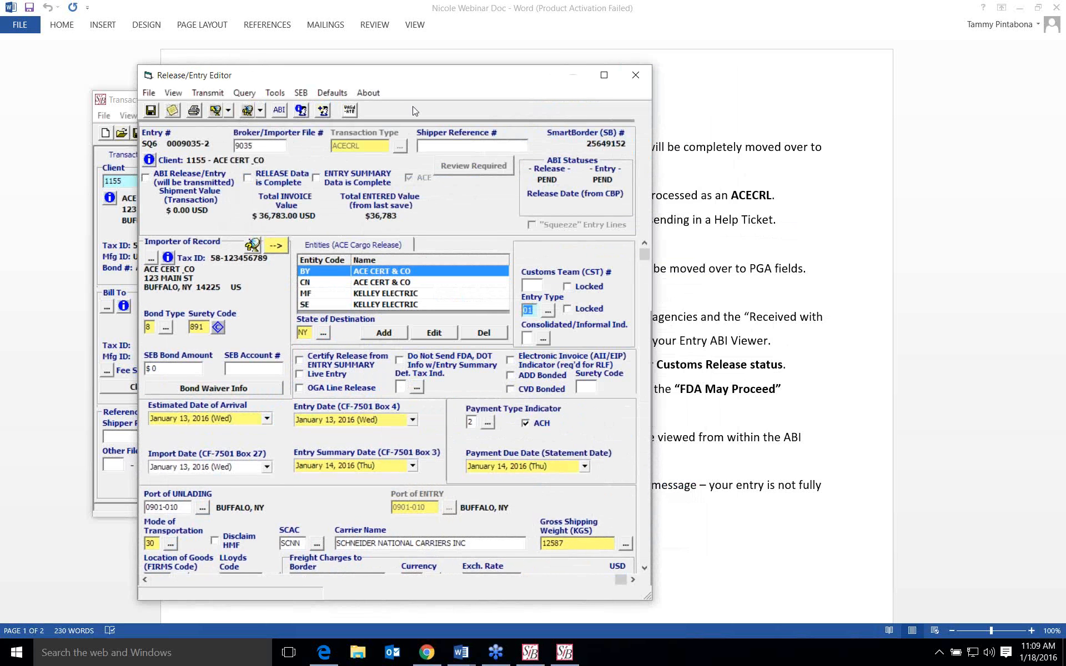
pyautogui.click(547, 369)
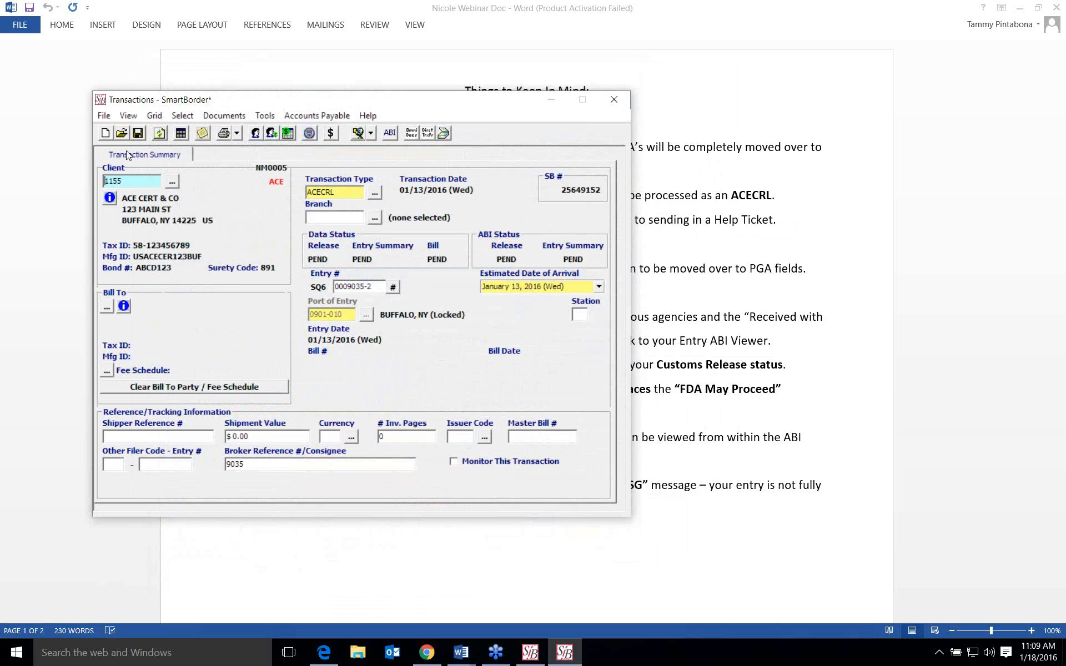
pyautogui.click(124, 135)
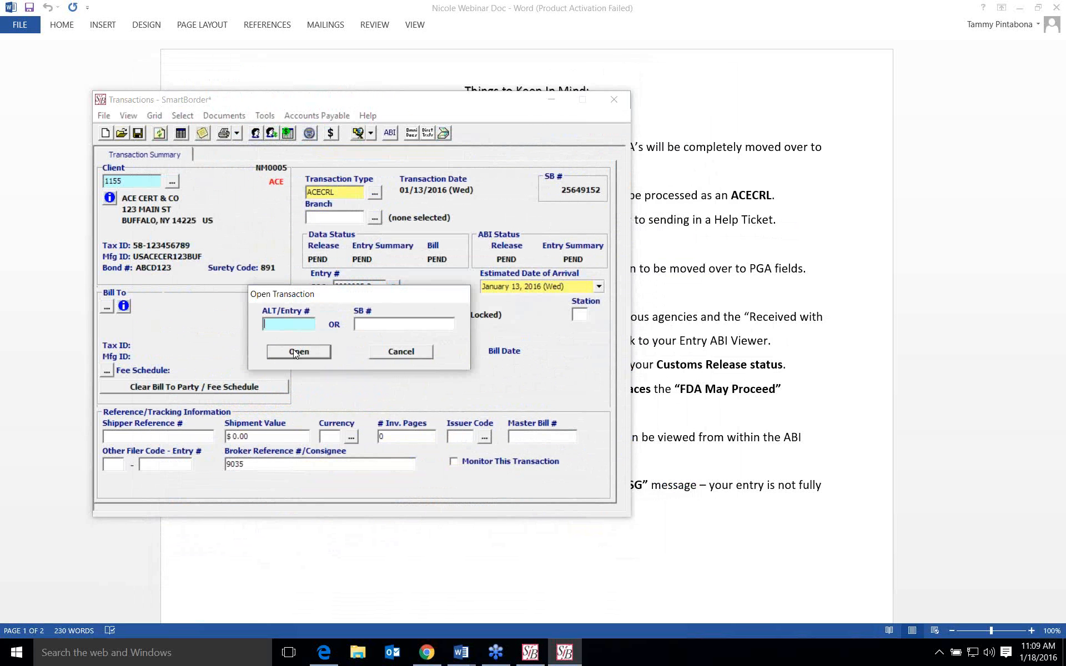
pyautogui.click(409, 359)
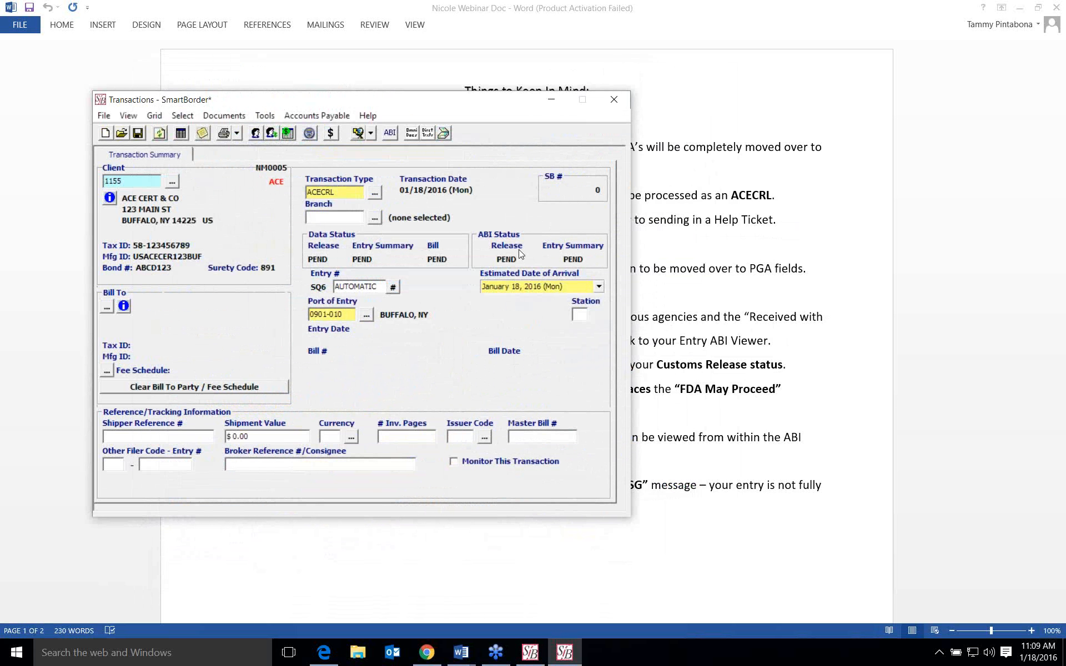
# - Decline saving the new transaction as ACECRL and set its transaction type to CRL
pyautogui.click(309, 134)
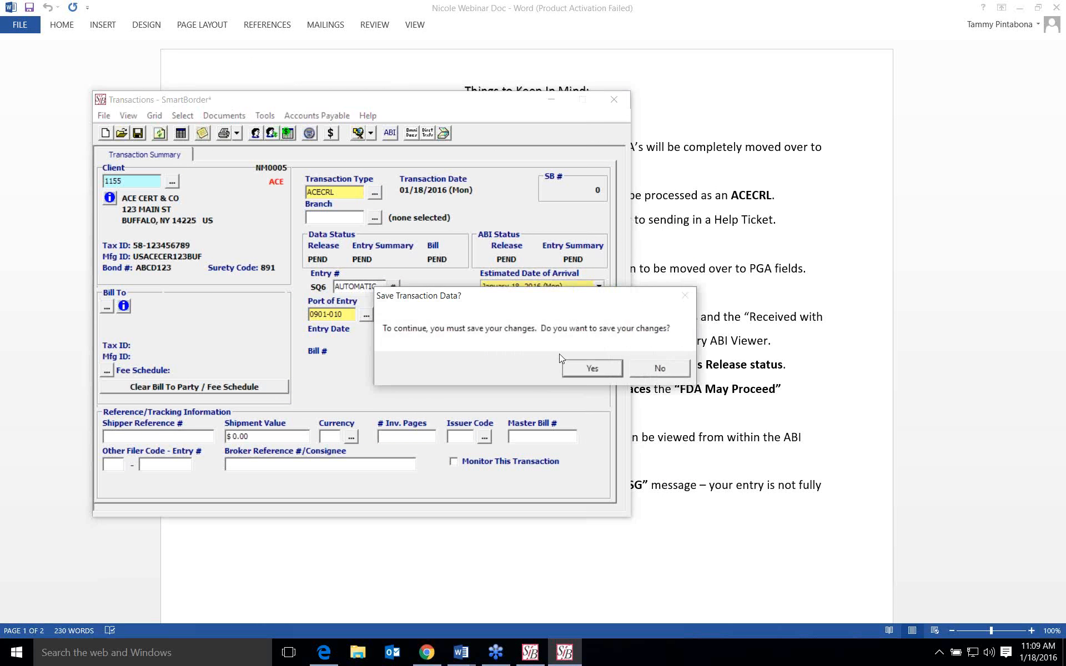
pyautogui.click(660, 370)
pyautogui.click(350, 193)
pyautogui.write('CRL')
pyautogui.press('Tab')
# - Save the CRL transaction without a Bill To party or fee schedule and view the entry type codes in its entry editor
pyautogui.click(309, 134)
pyautogui.click(592, 368)
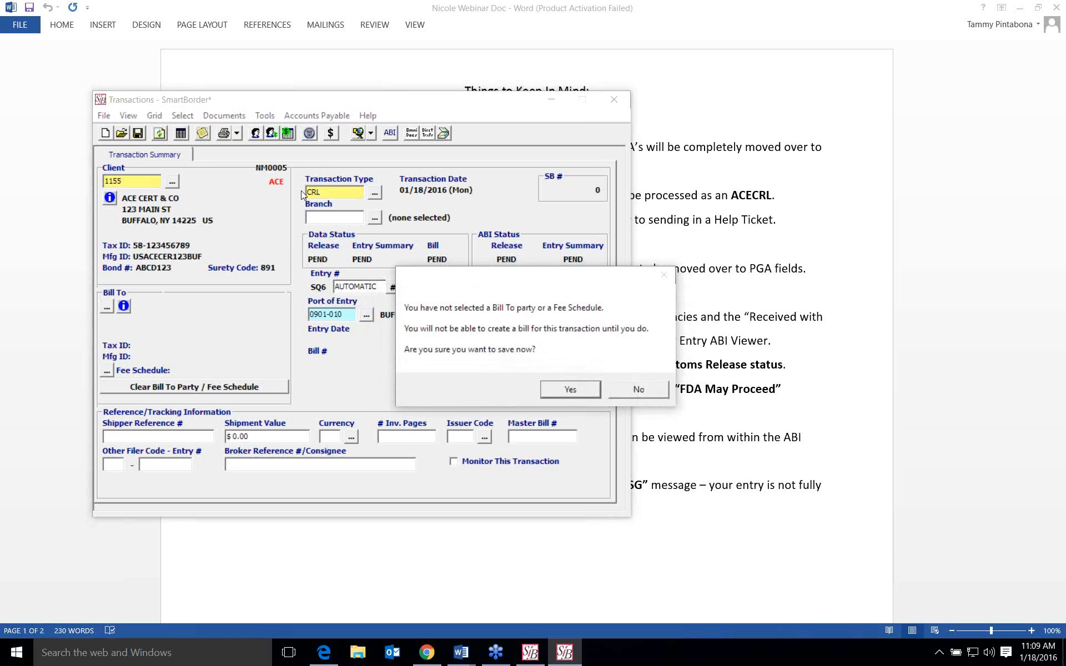
pyautogui.click(584, 389)
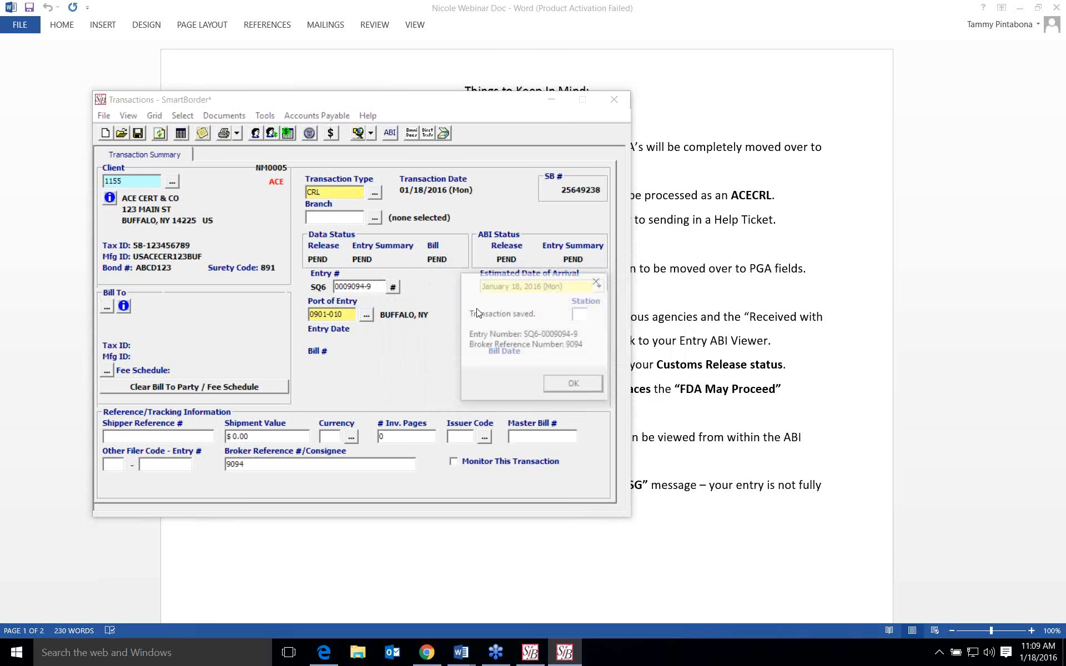
pyautogui.click(574, 385)
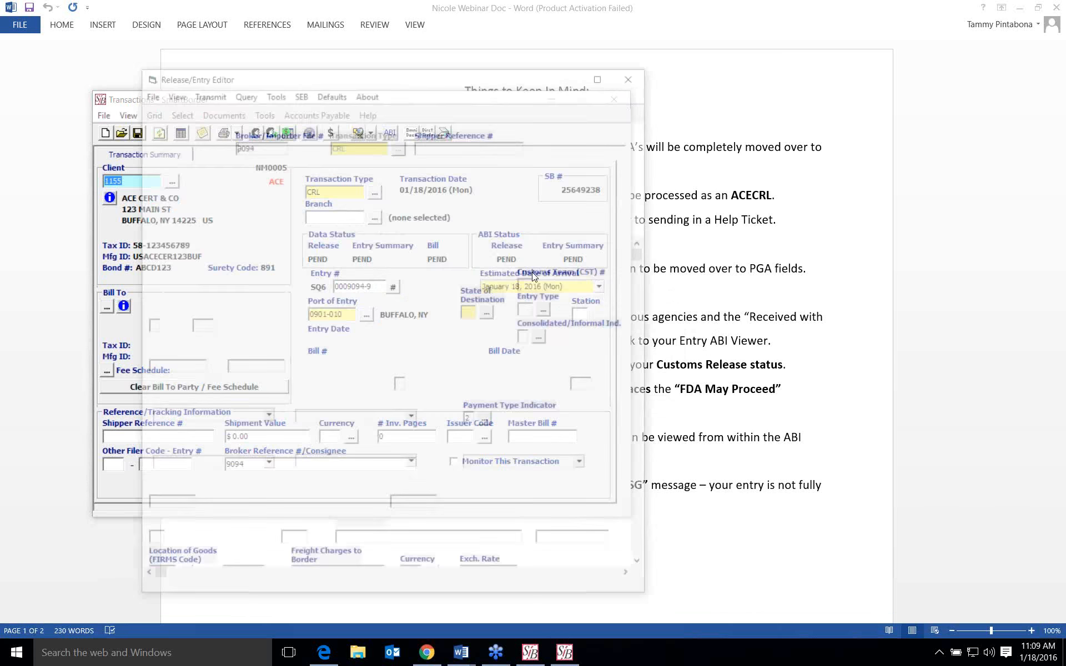
pyautogui.click(548, 310)
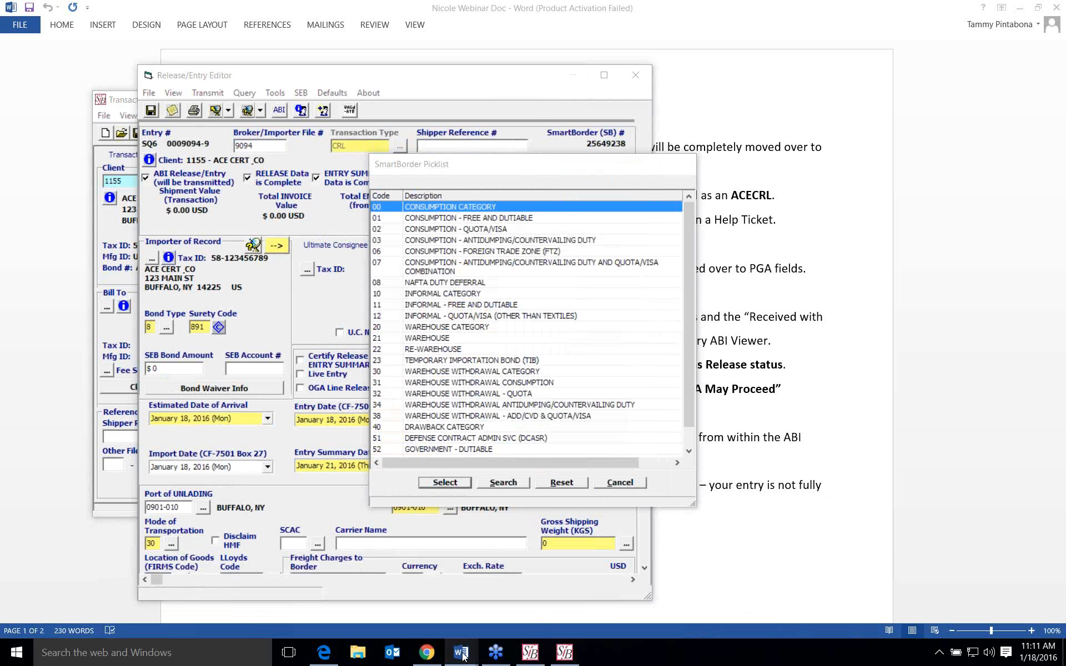
# - Switch to the Information Resources document in Word
pyautogui.moveTo(465, 657)
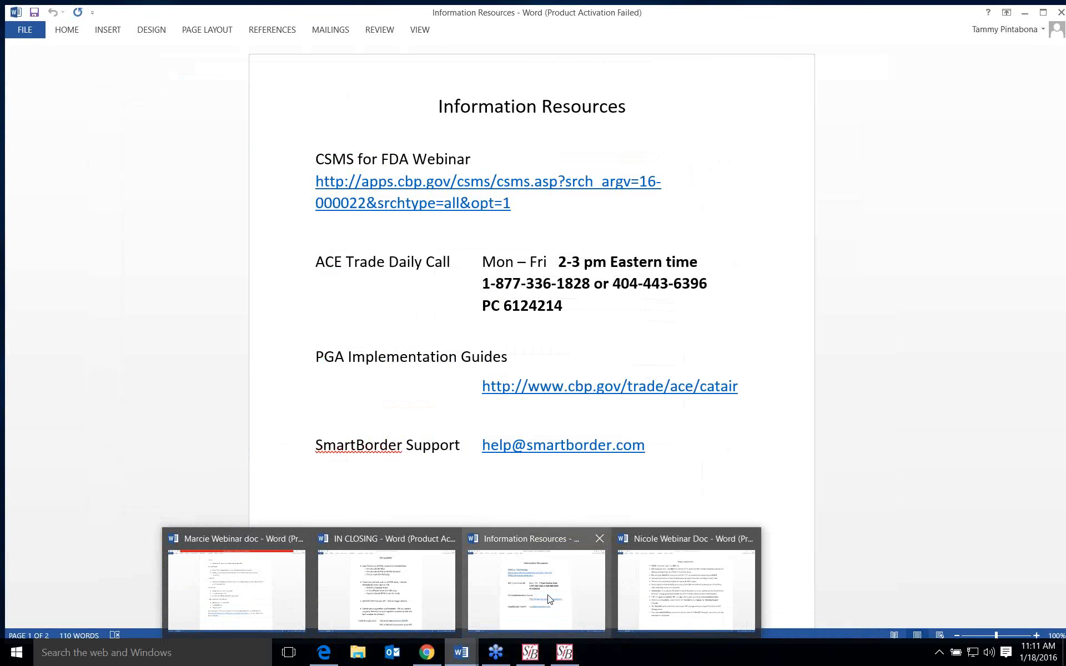
pyautogui.click(549, 598)
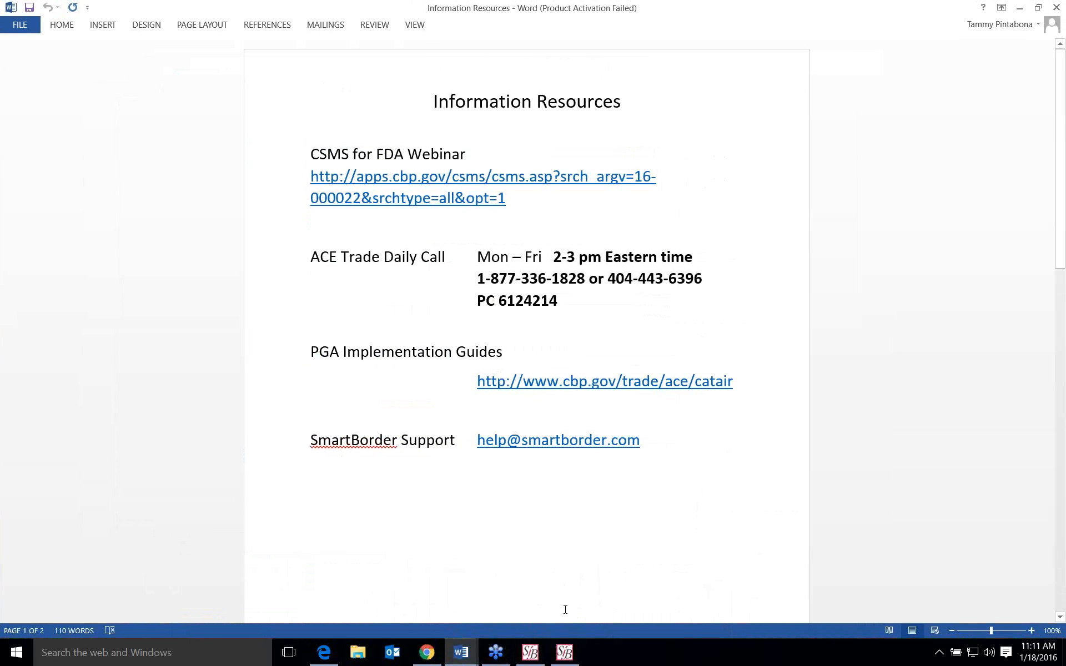